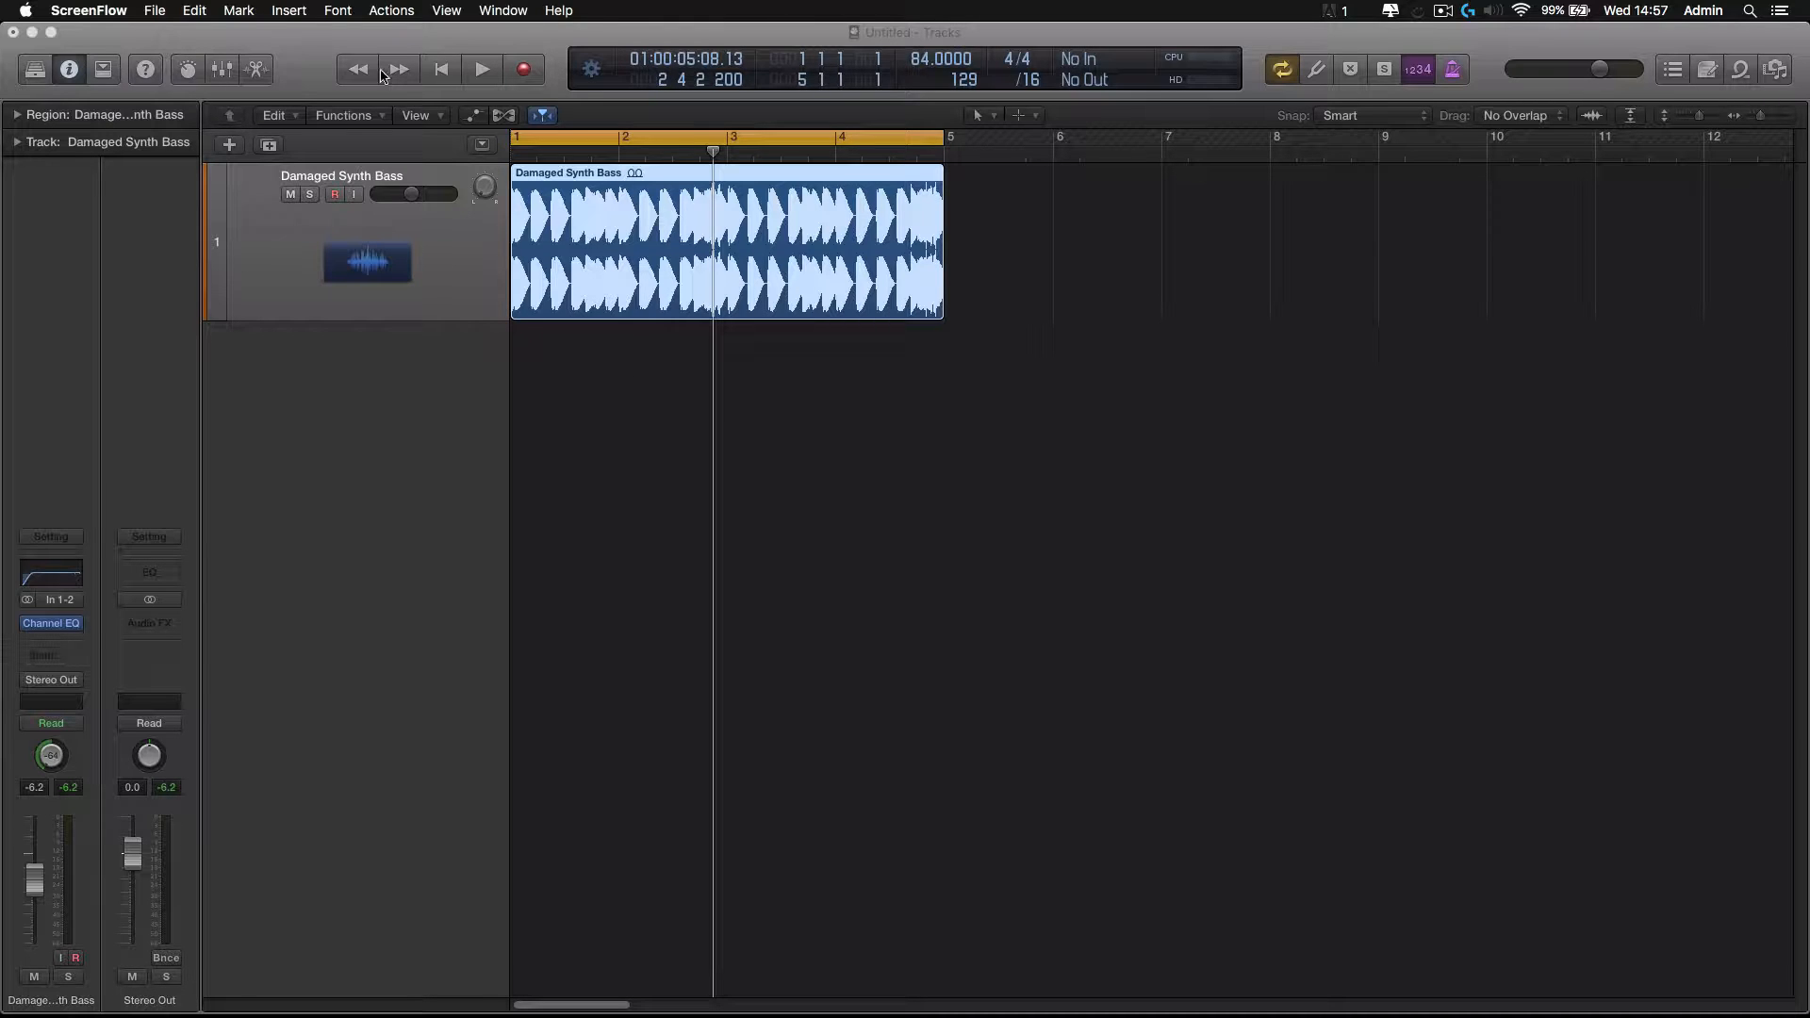
Return the playhead to the project start, then view the Apple Loops browser and close it
click(441, 70)
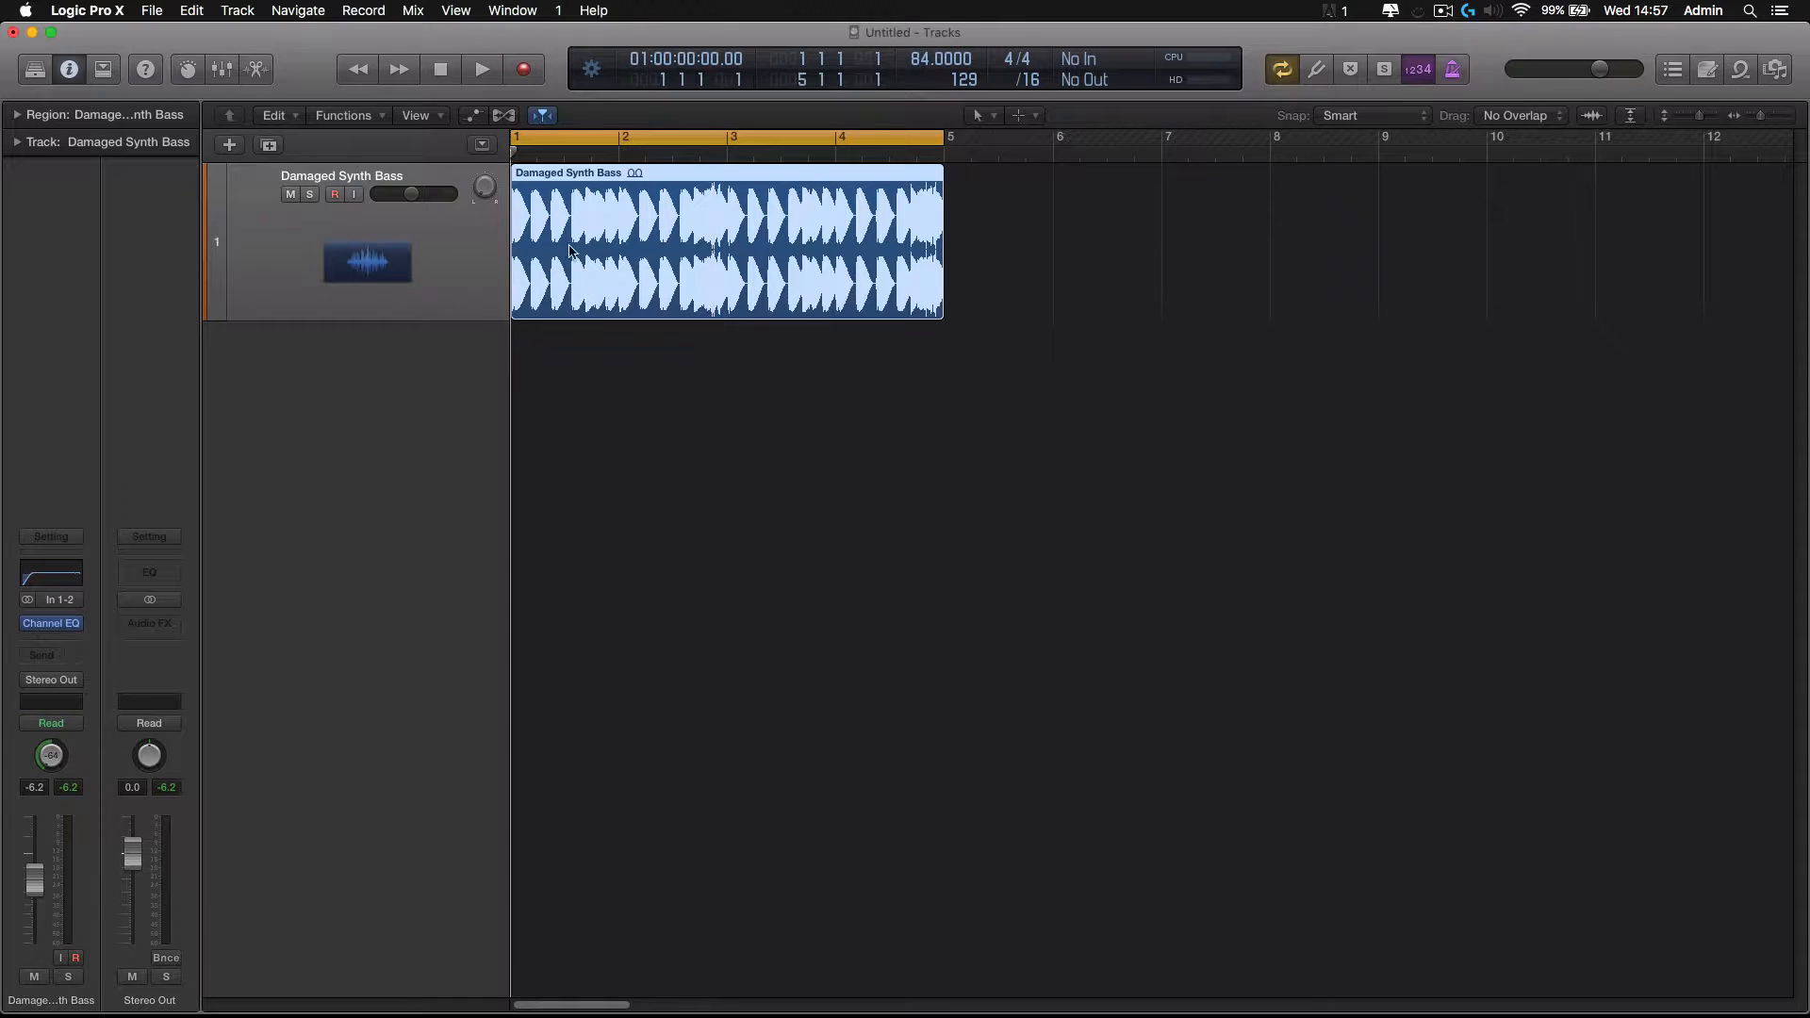
click(1741, 70)
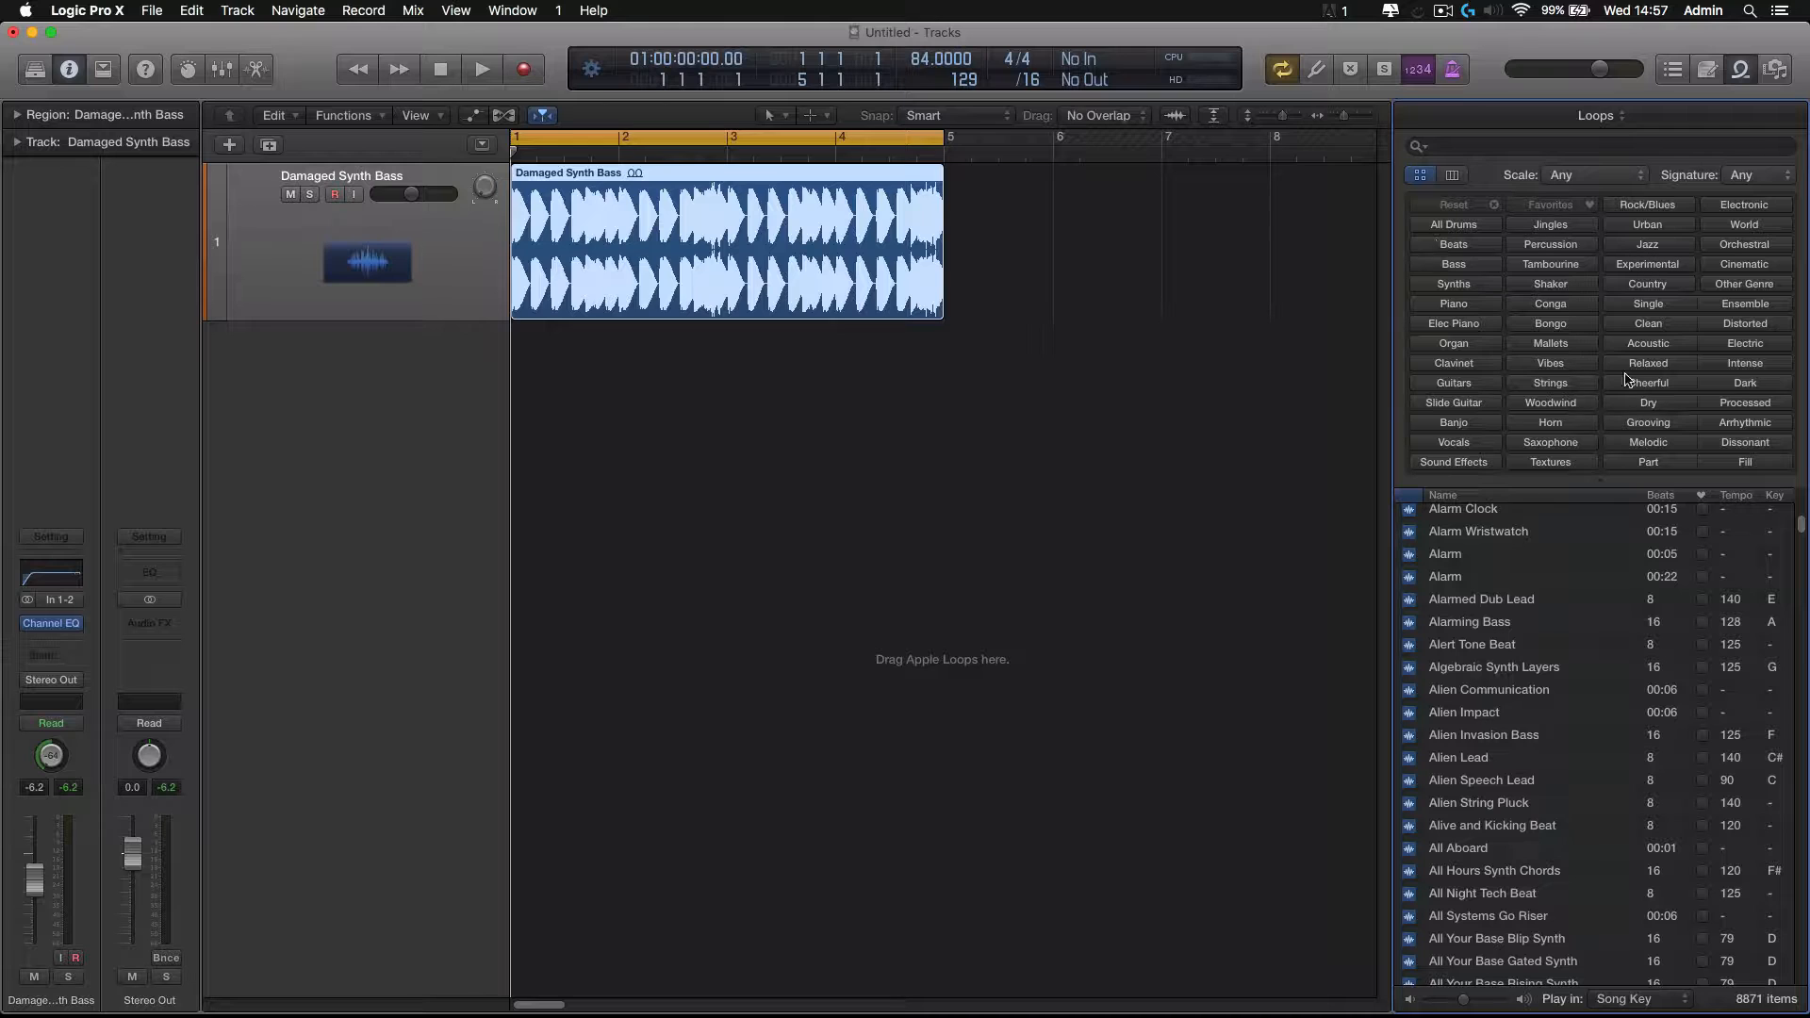
click(1740, 77)
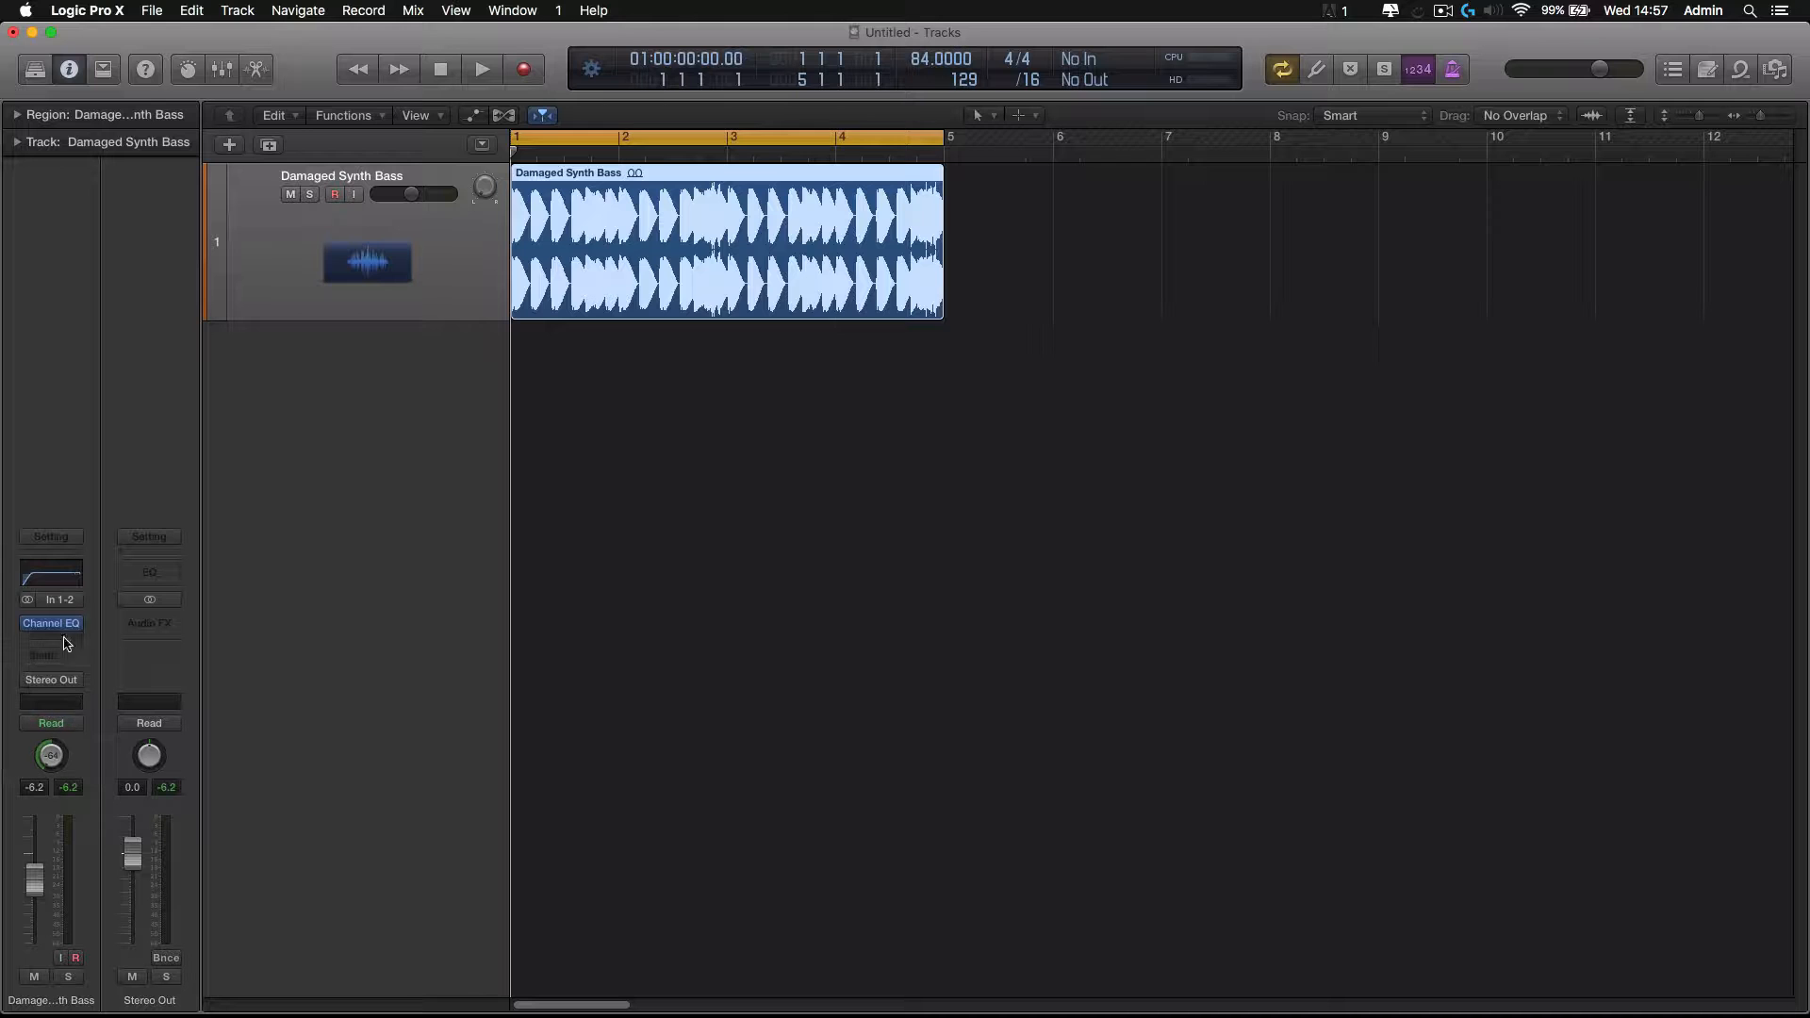
Open the Channel EQ on the Damaged Synth Bass track and reposition its window over the workspace
mouse_move(58, 630)
click(69, 628)
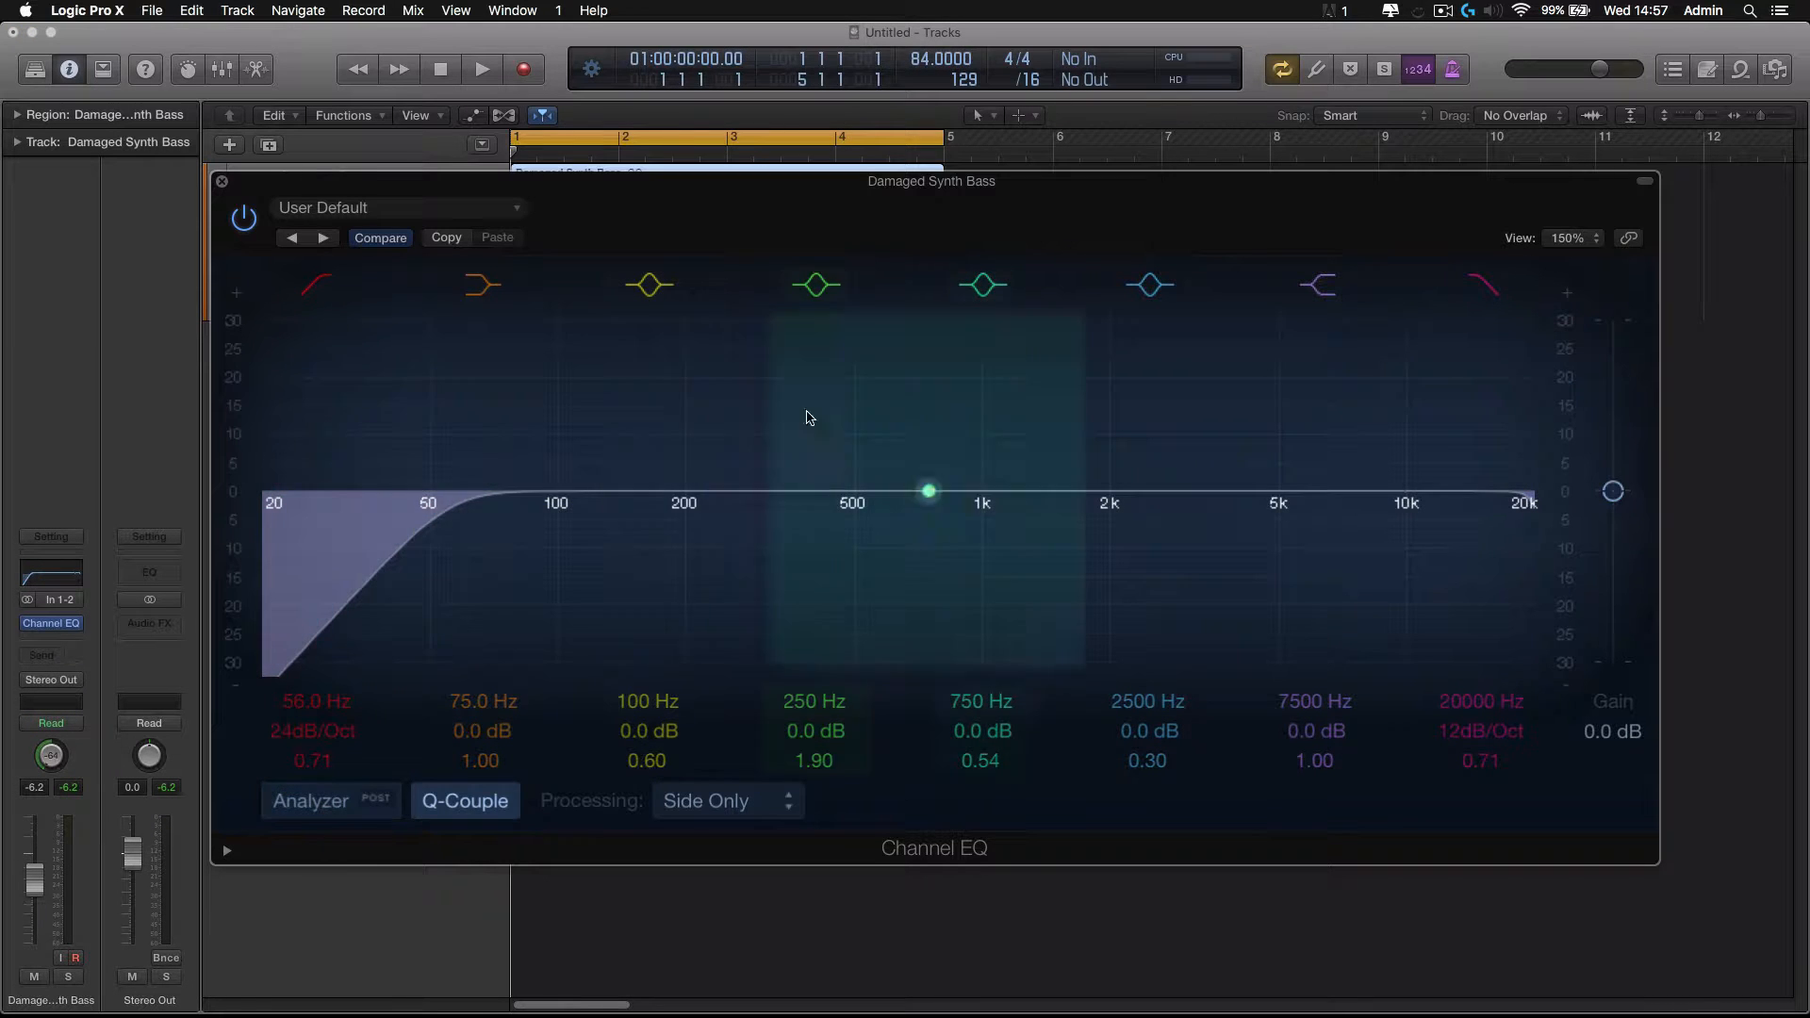
mouse_move(962, 234)
mouse_down()
mouse_move(1022, 452)
mouse_move(971, 148)
mouse_move(927, 253)
mouse_move(988, 212)
mouse_move(946, 202)
mouse_up()
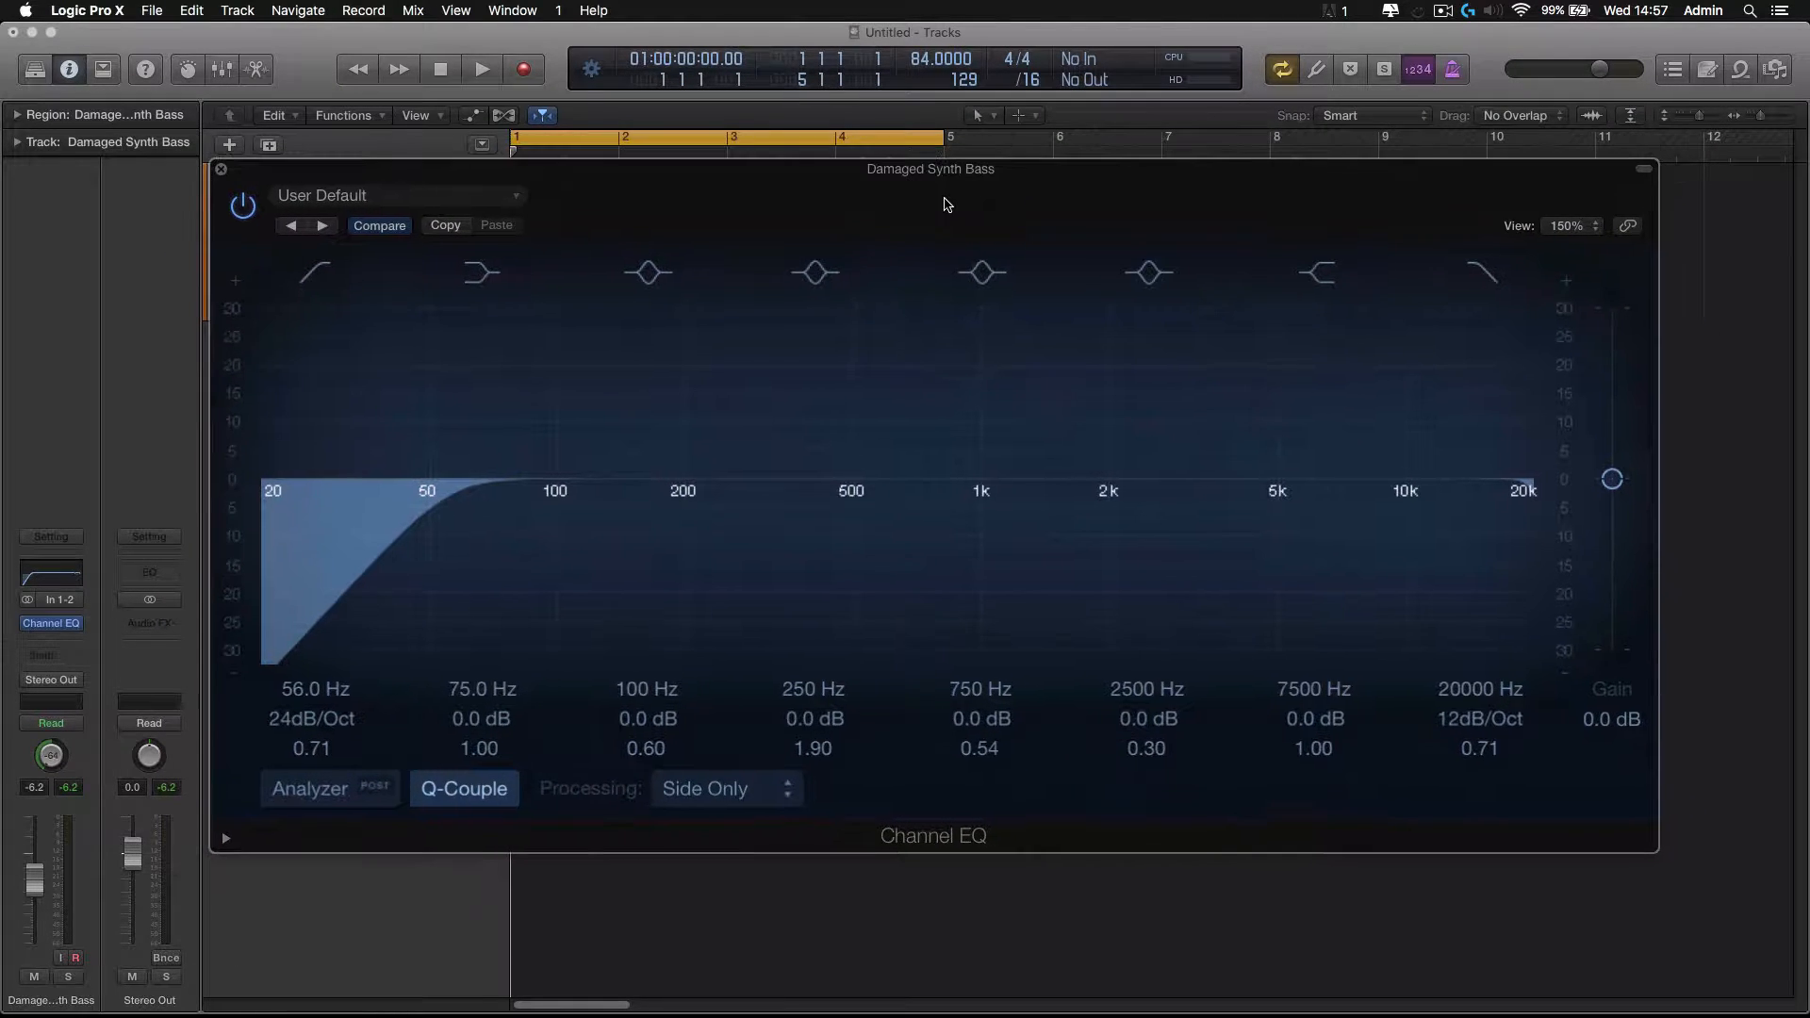
Try the Channel EQ window at 50% and 200% view size, then restore it to 150%
click(1554, 229)
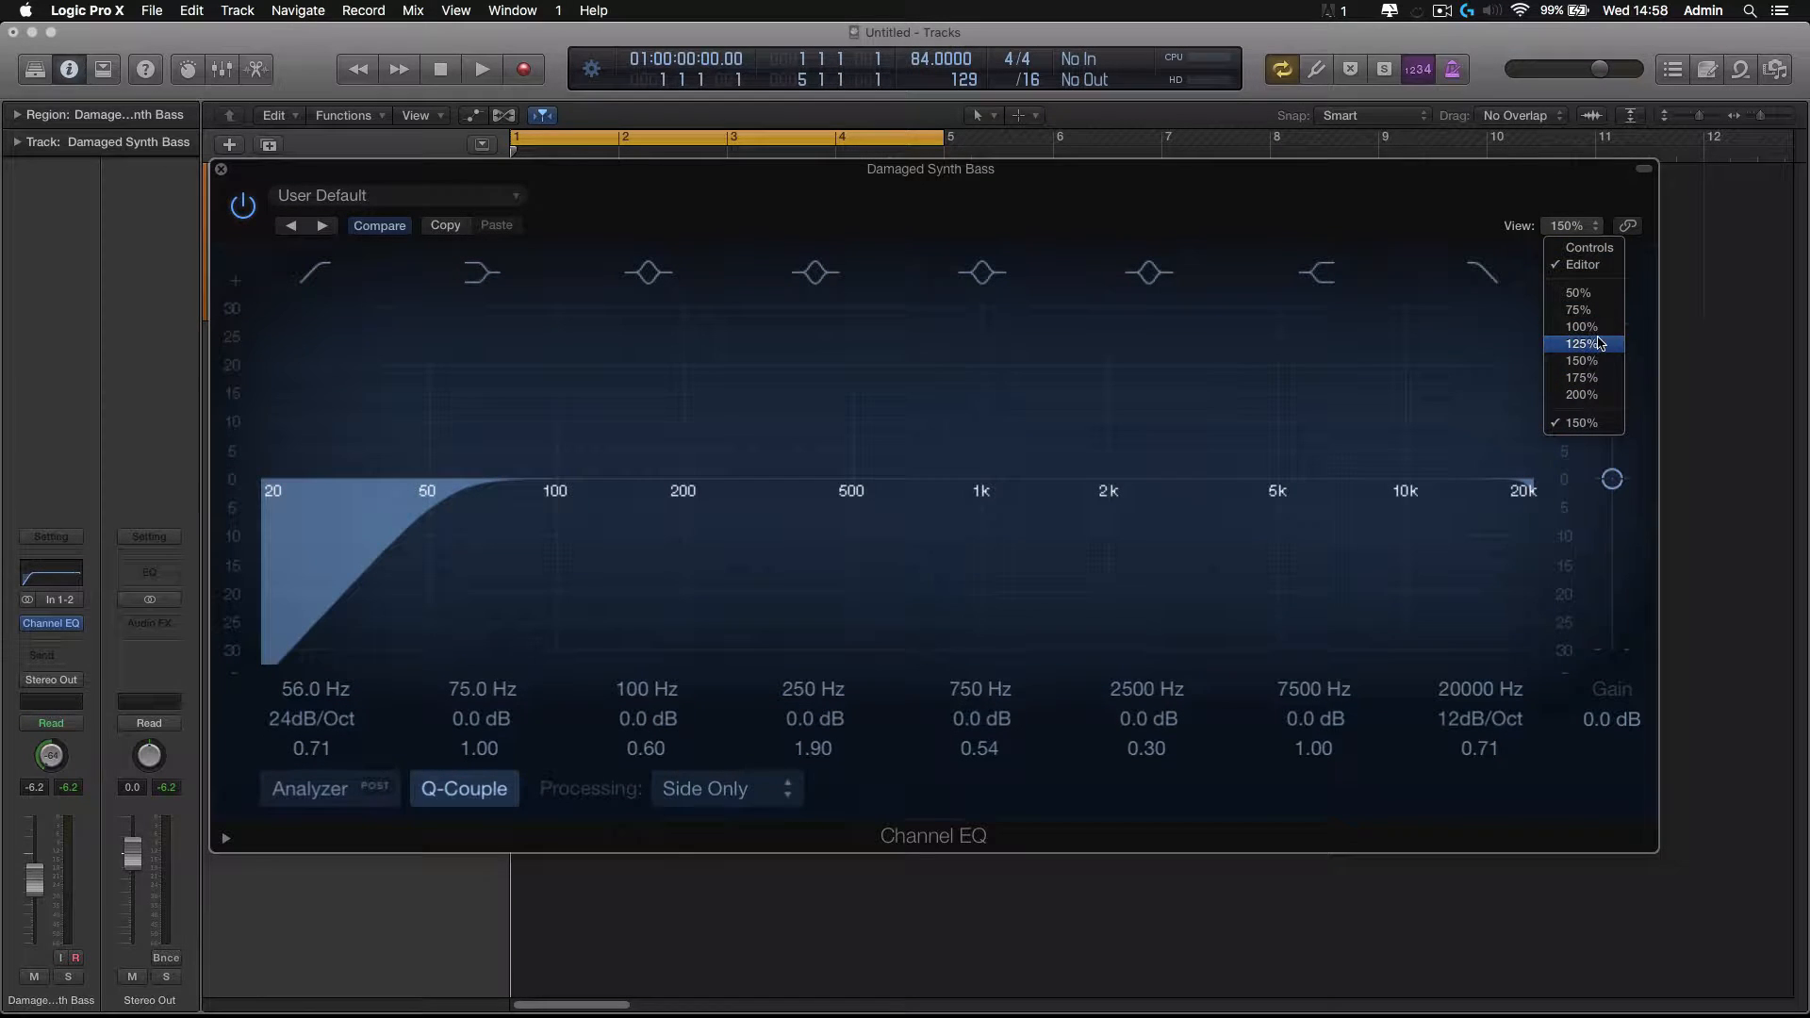
click(1589, 420)
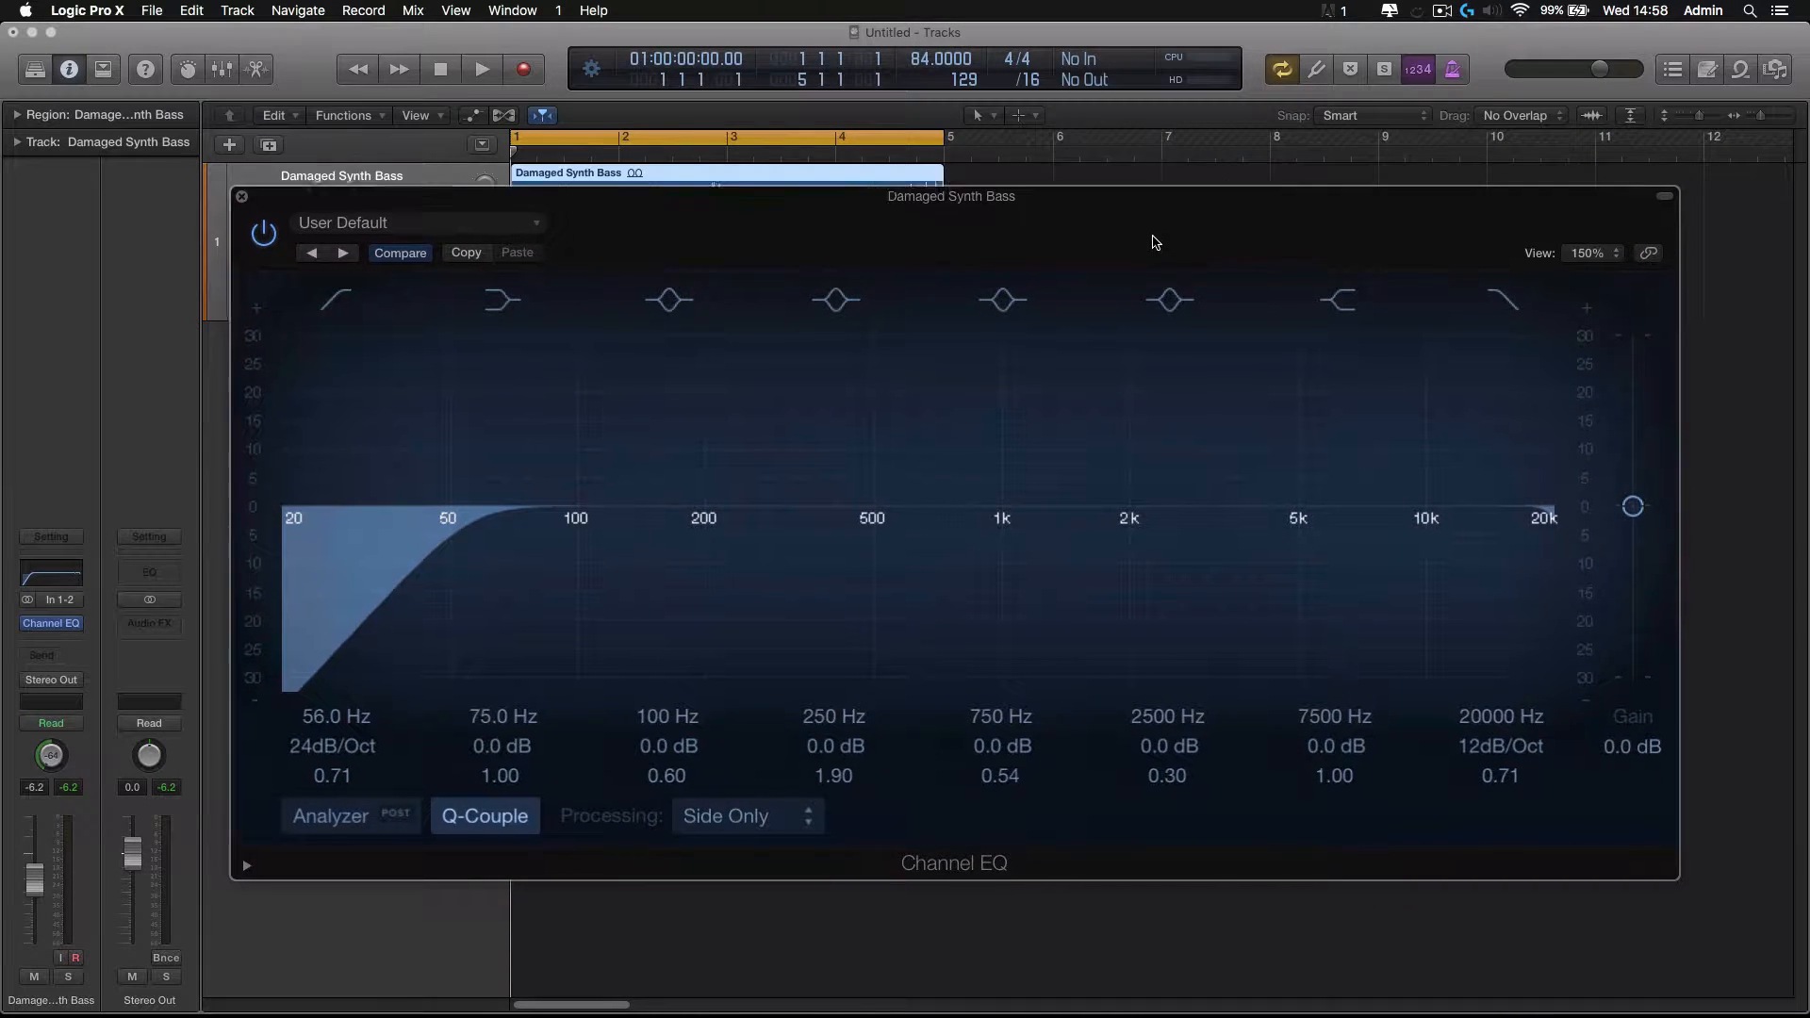
click(1562, 238)
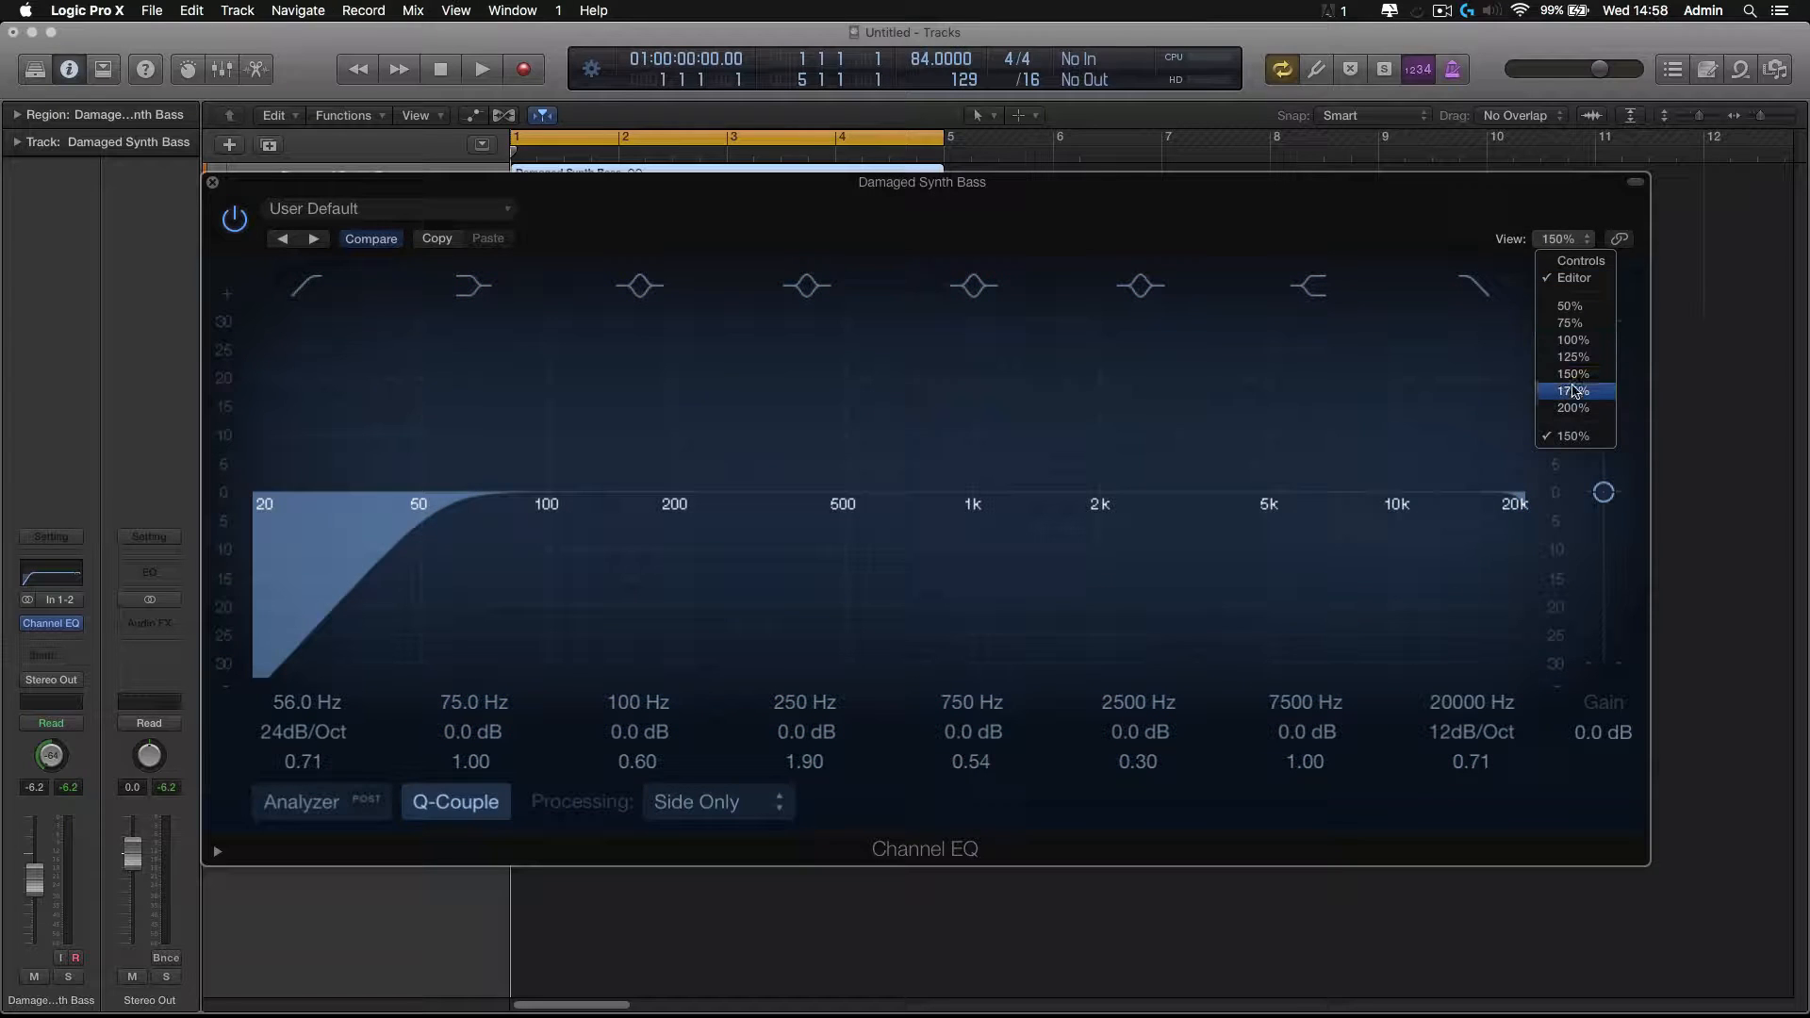
click(1569, 305)
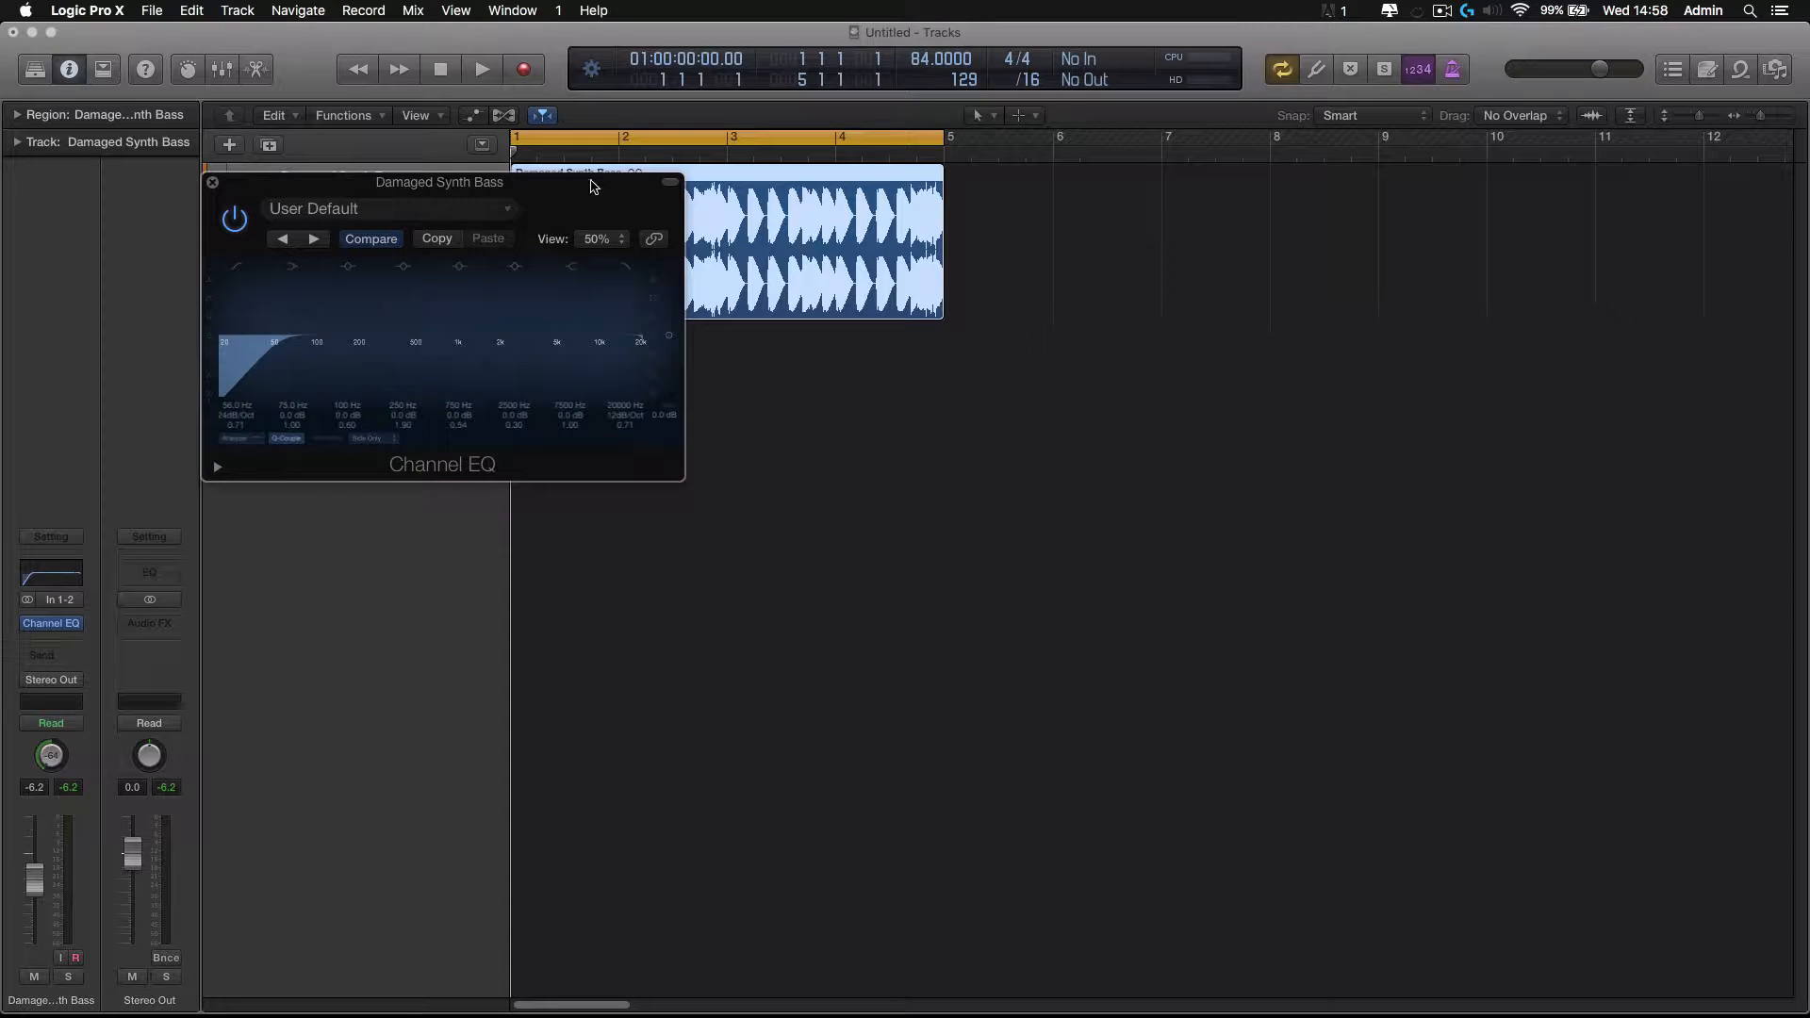
click(612, 238)
click(623, 409)
drag(1224, 222, 848, 151)
click(1672, 161)
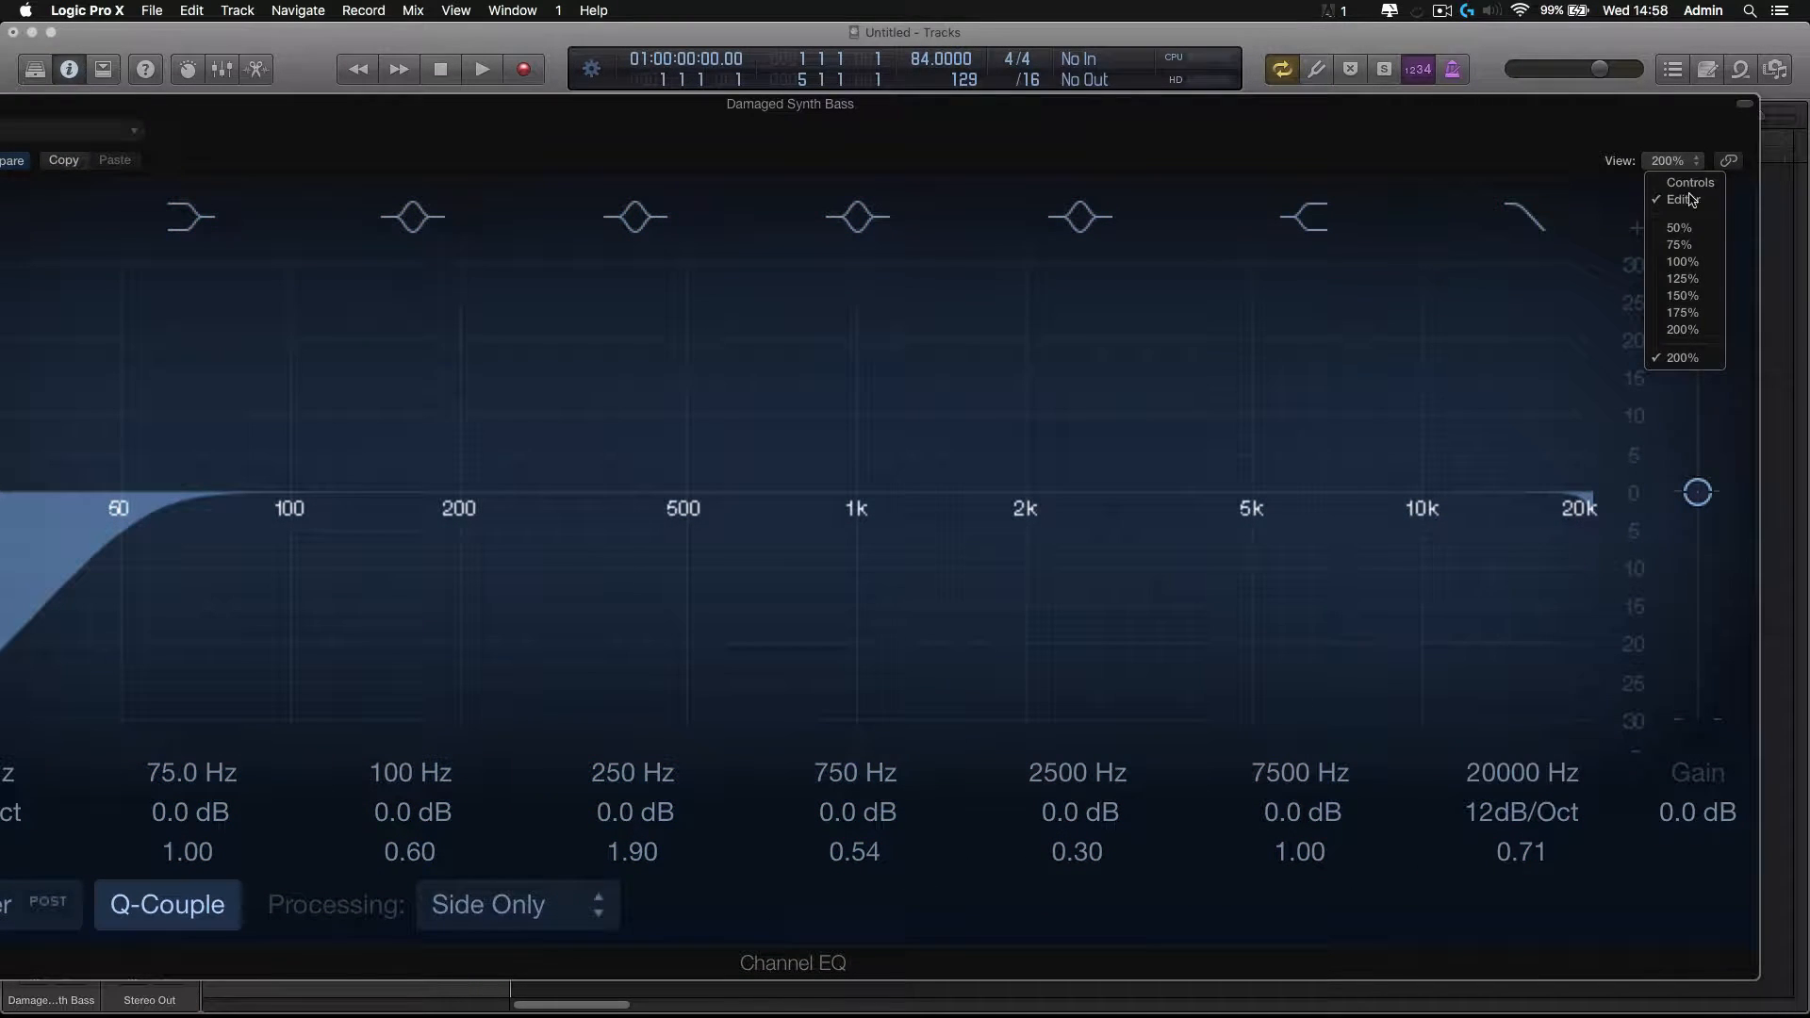
click(1714, 299)
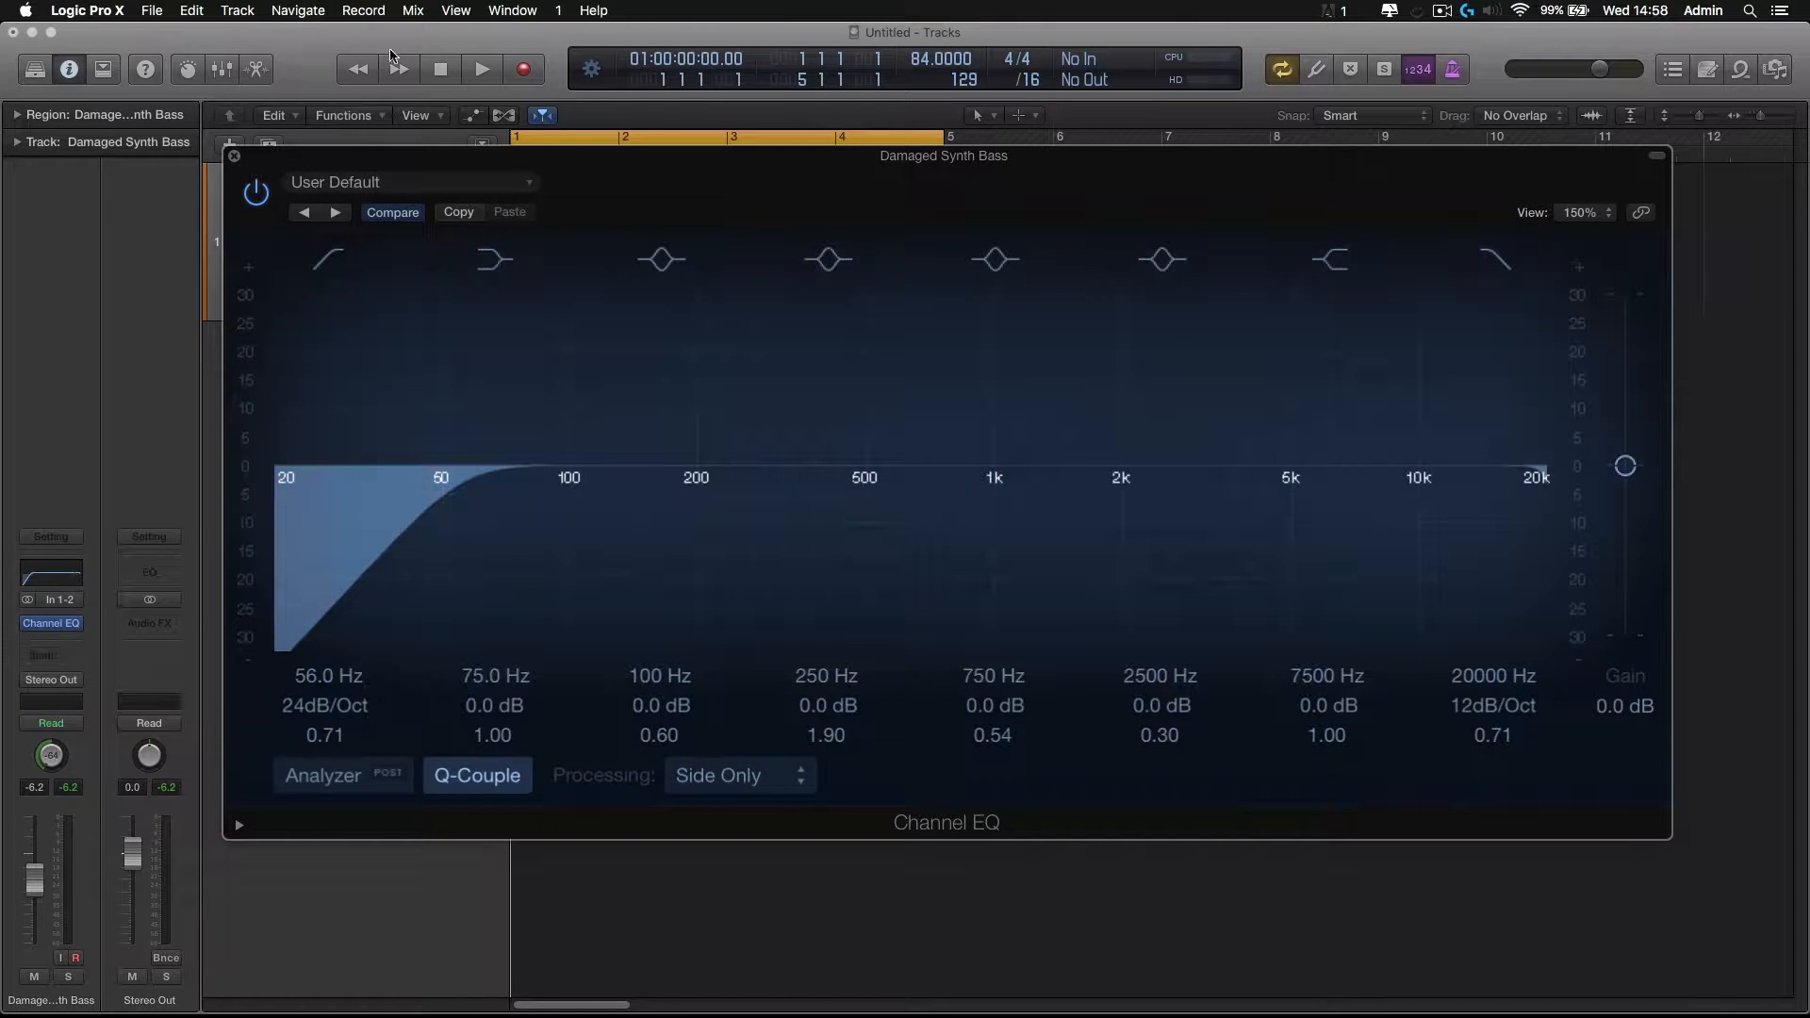
Browse the Channel EQ's preset categories without loading a preset, then close the plug-in window
click(500, 189)
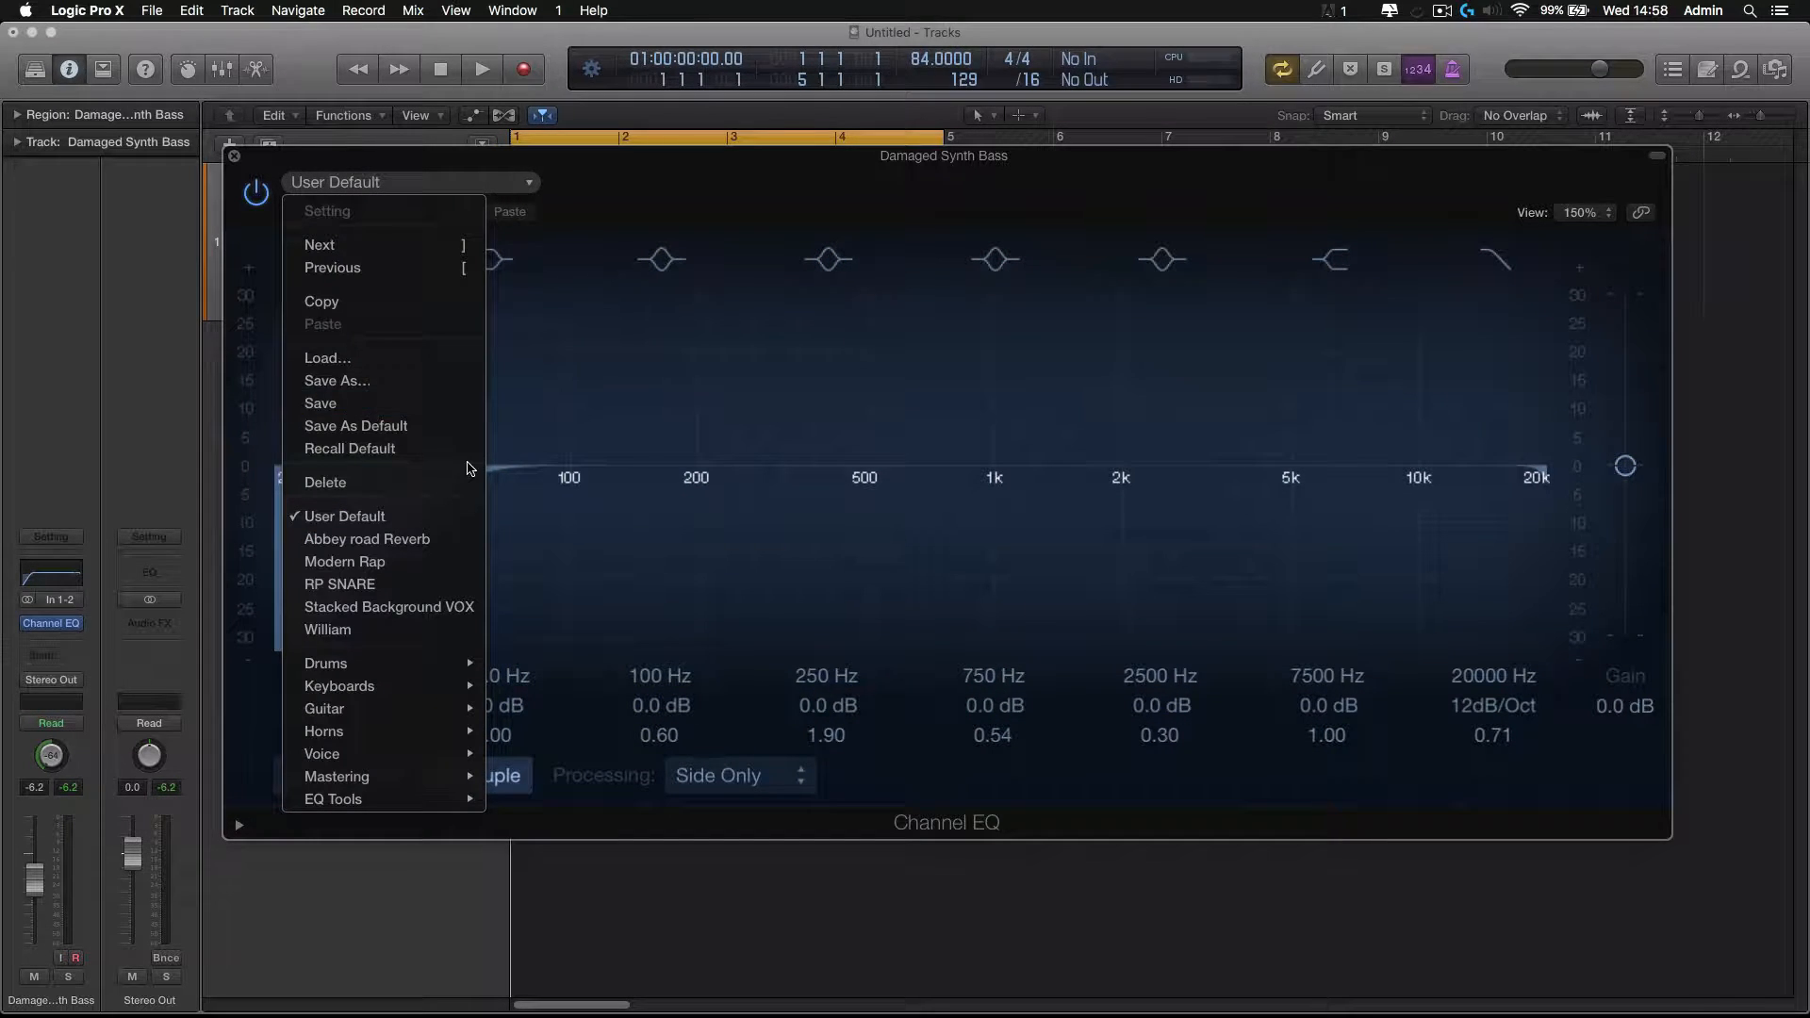
mouse_move(451, 671)
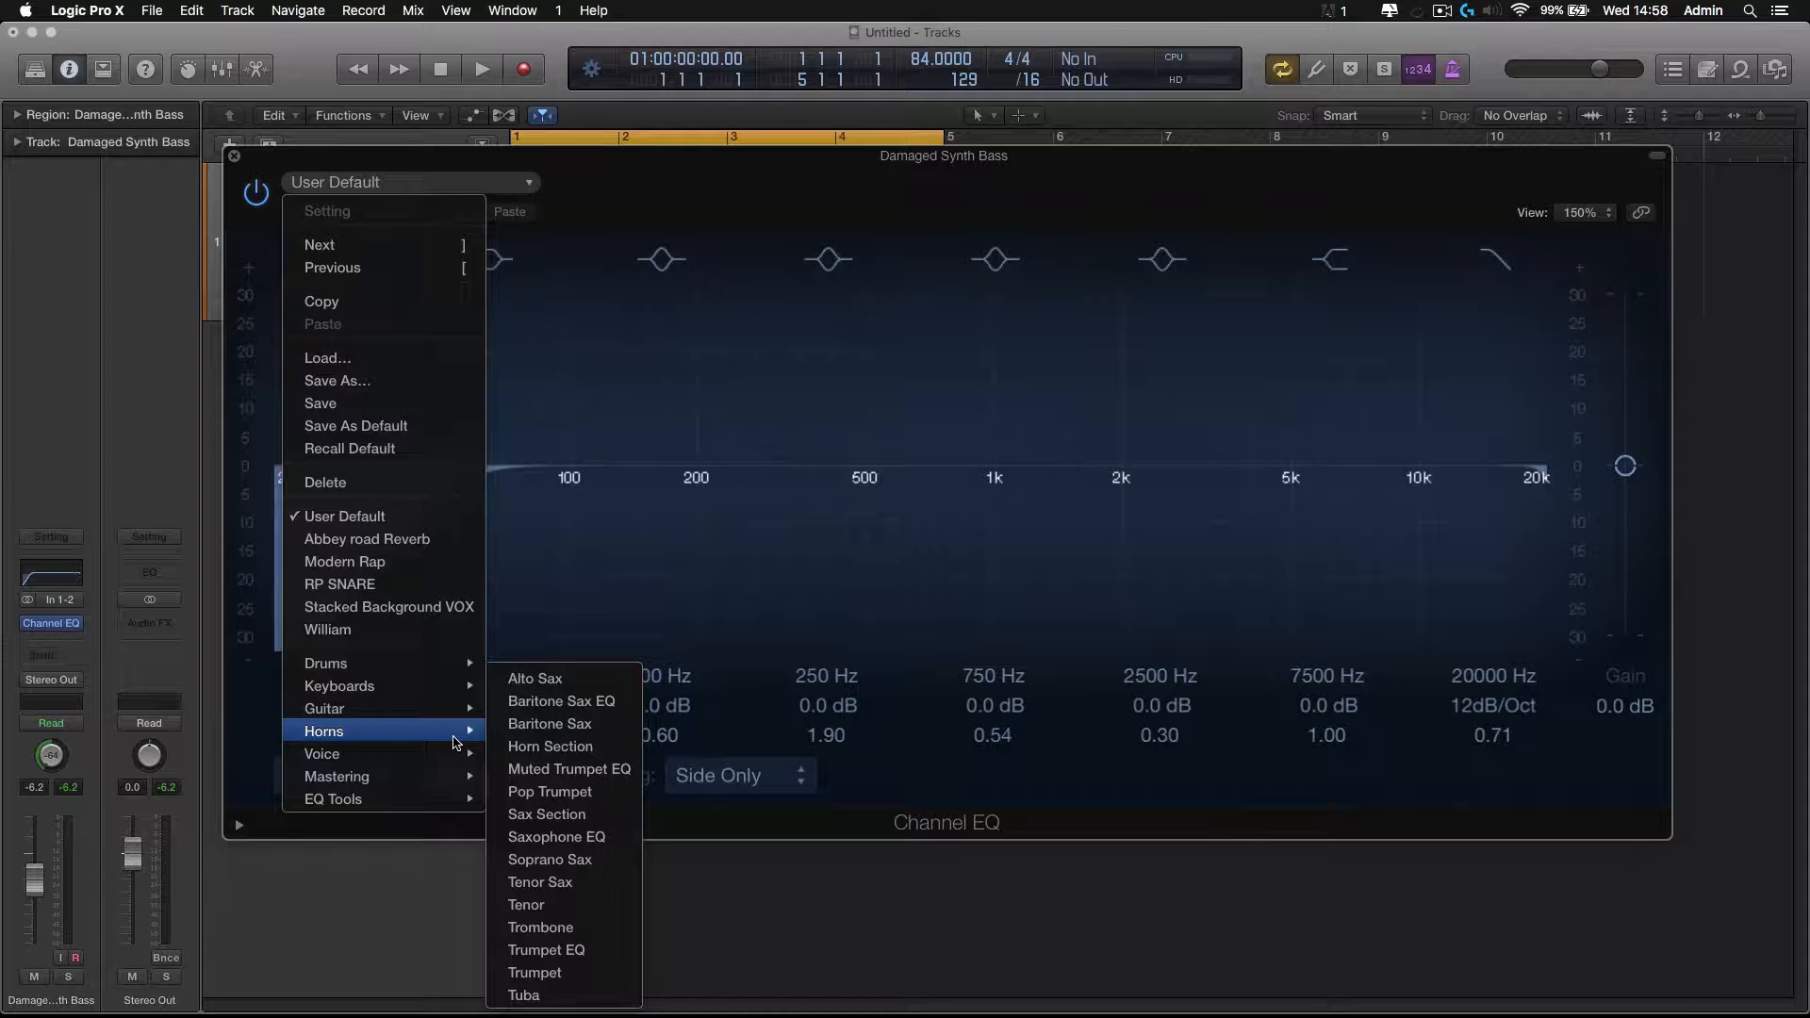
click(638, 179)
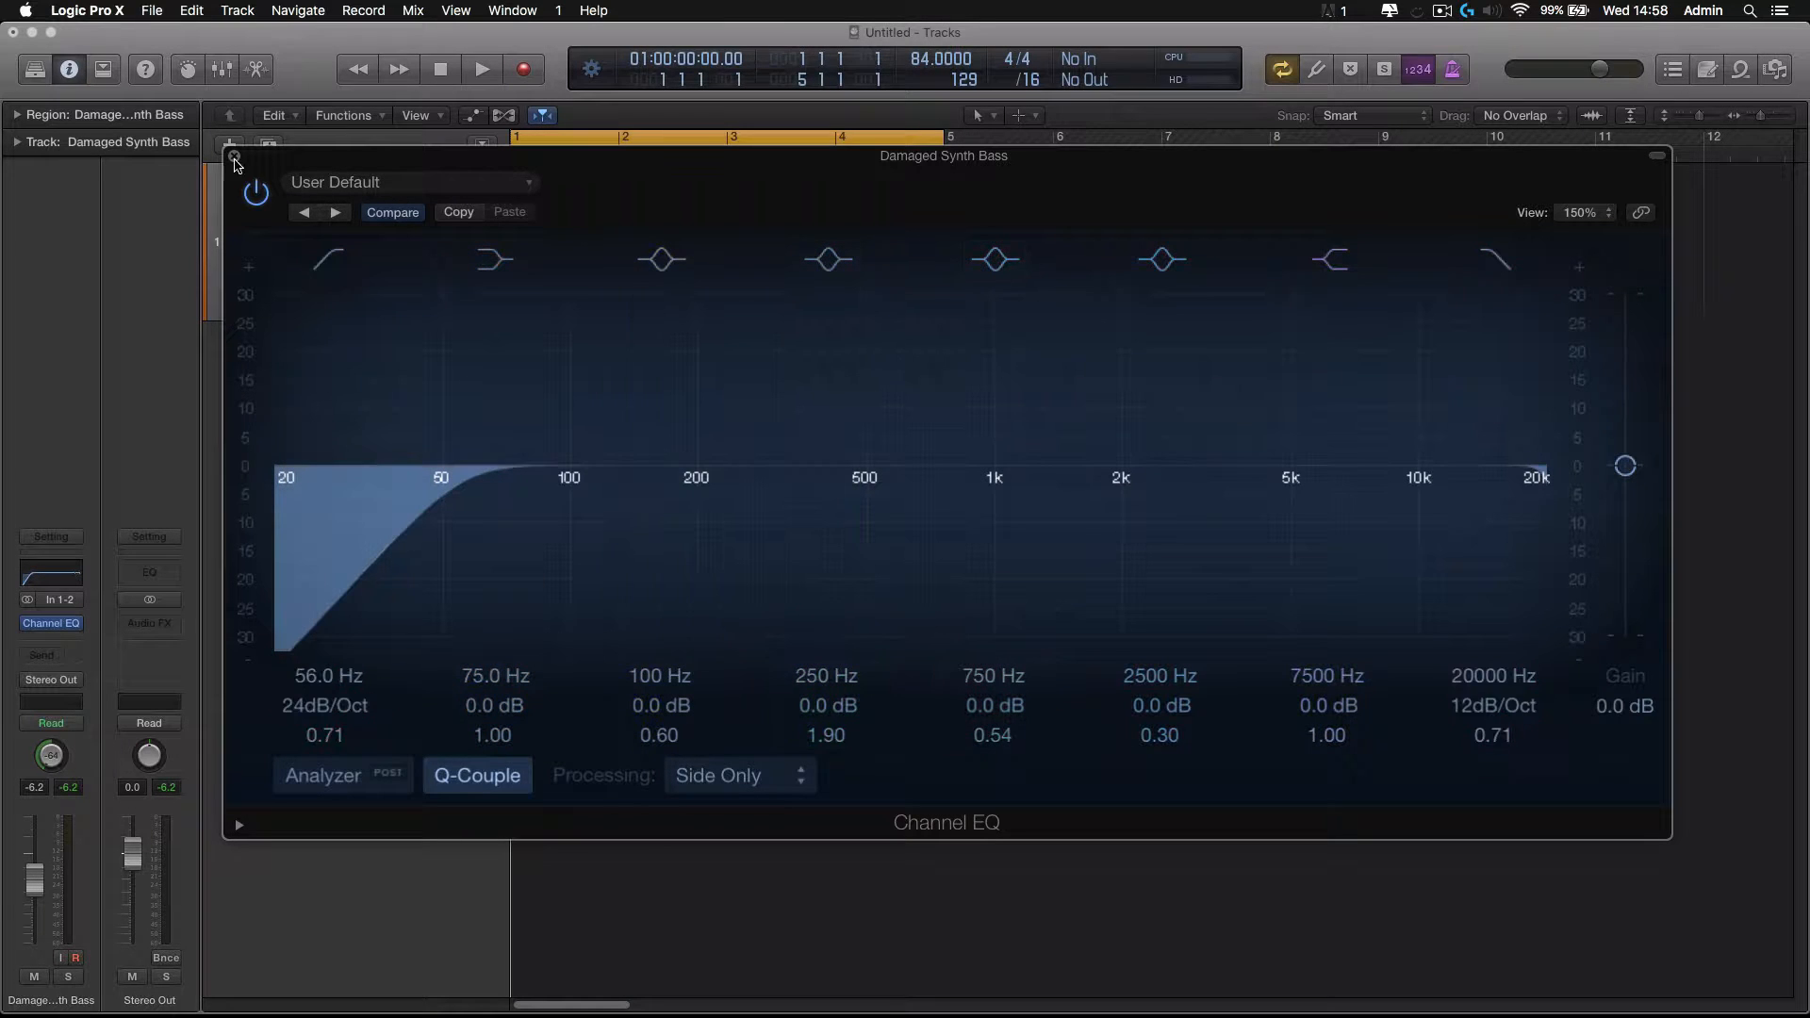
click(234, 157)
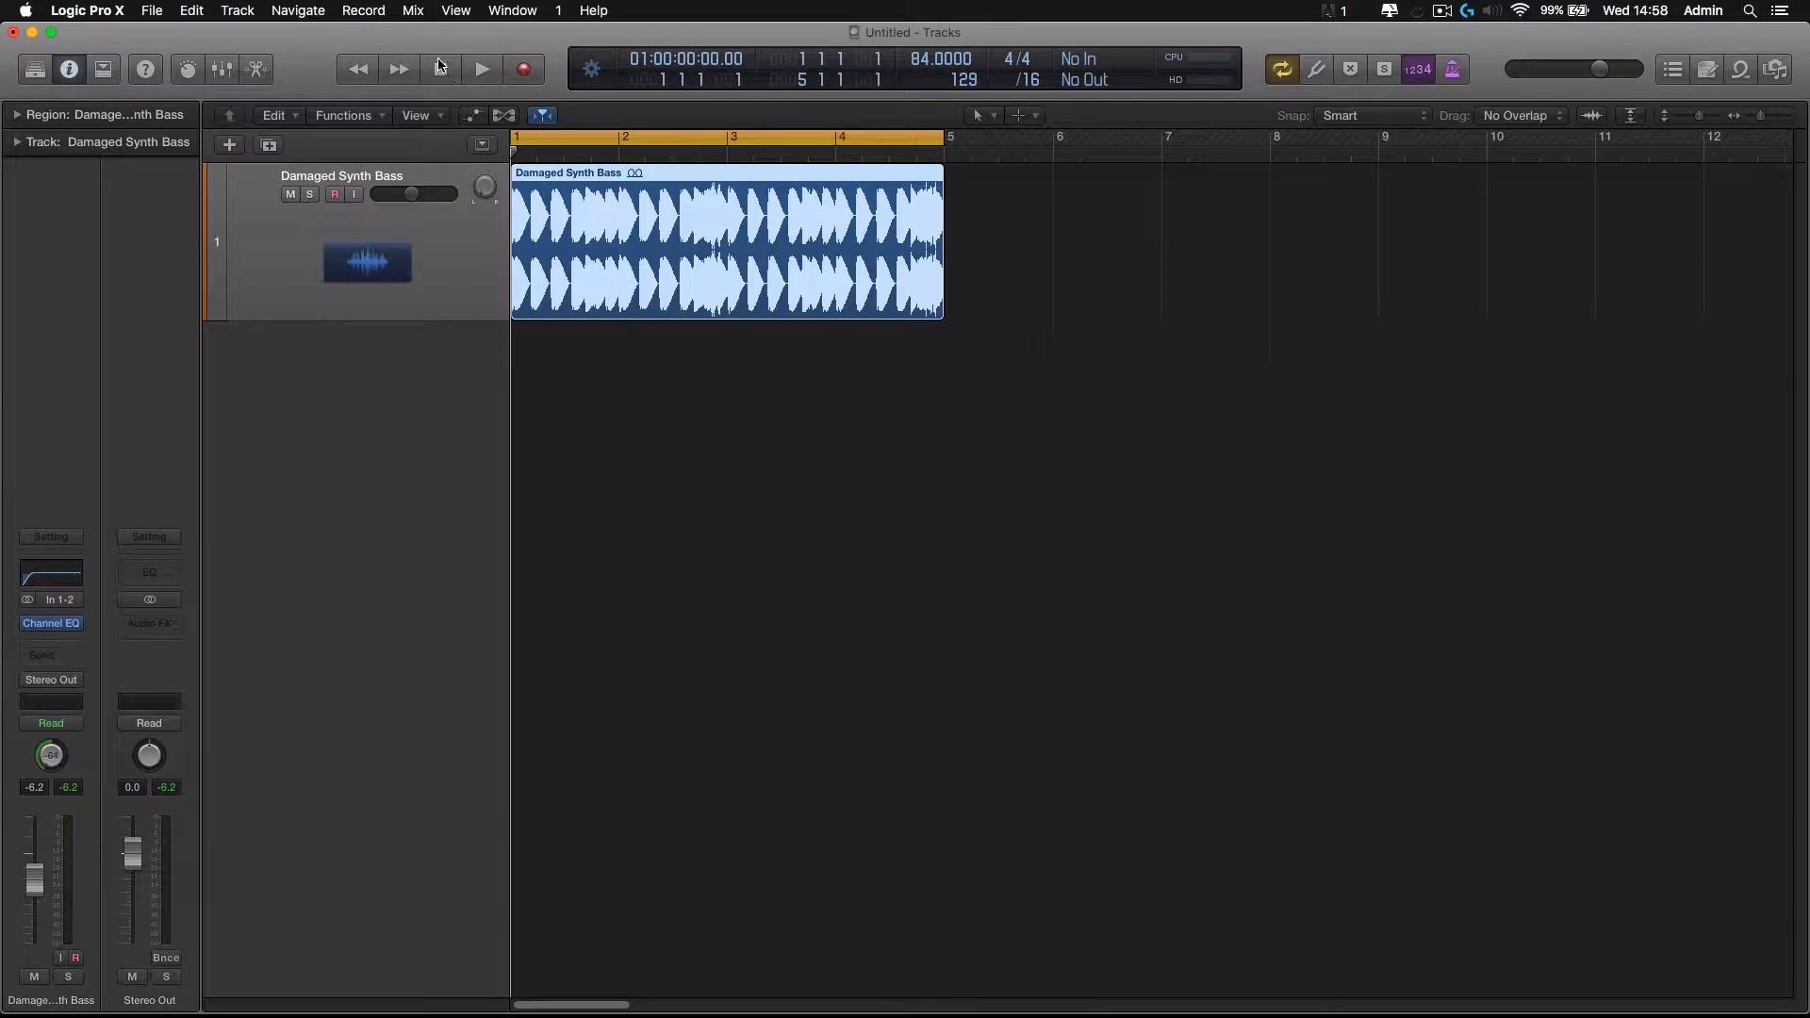
Play the Damaged Synth Bass loop briefly, then stop and return the playhead to the start
key(space)
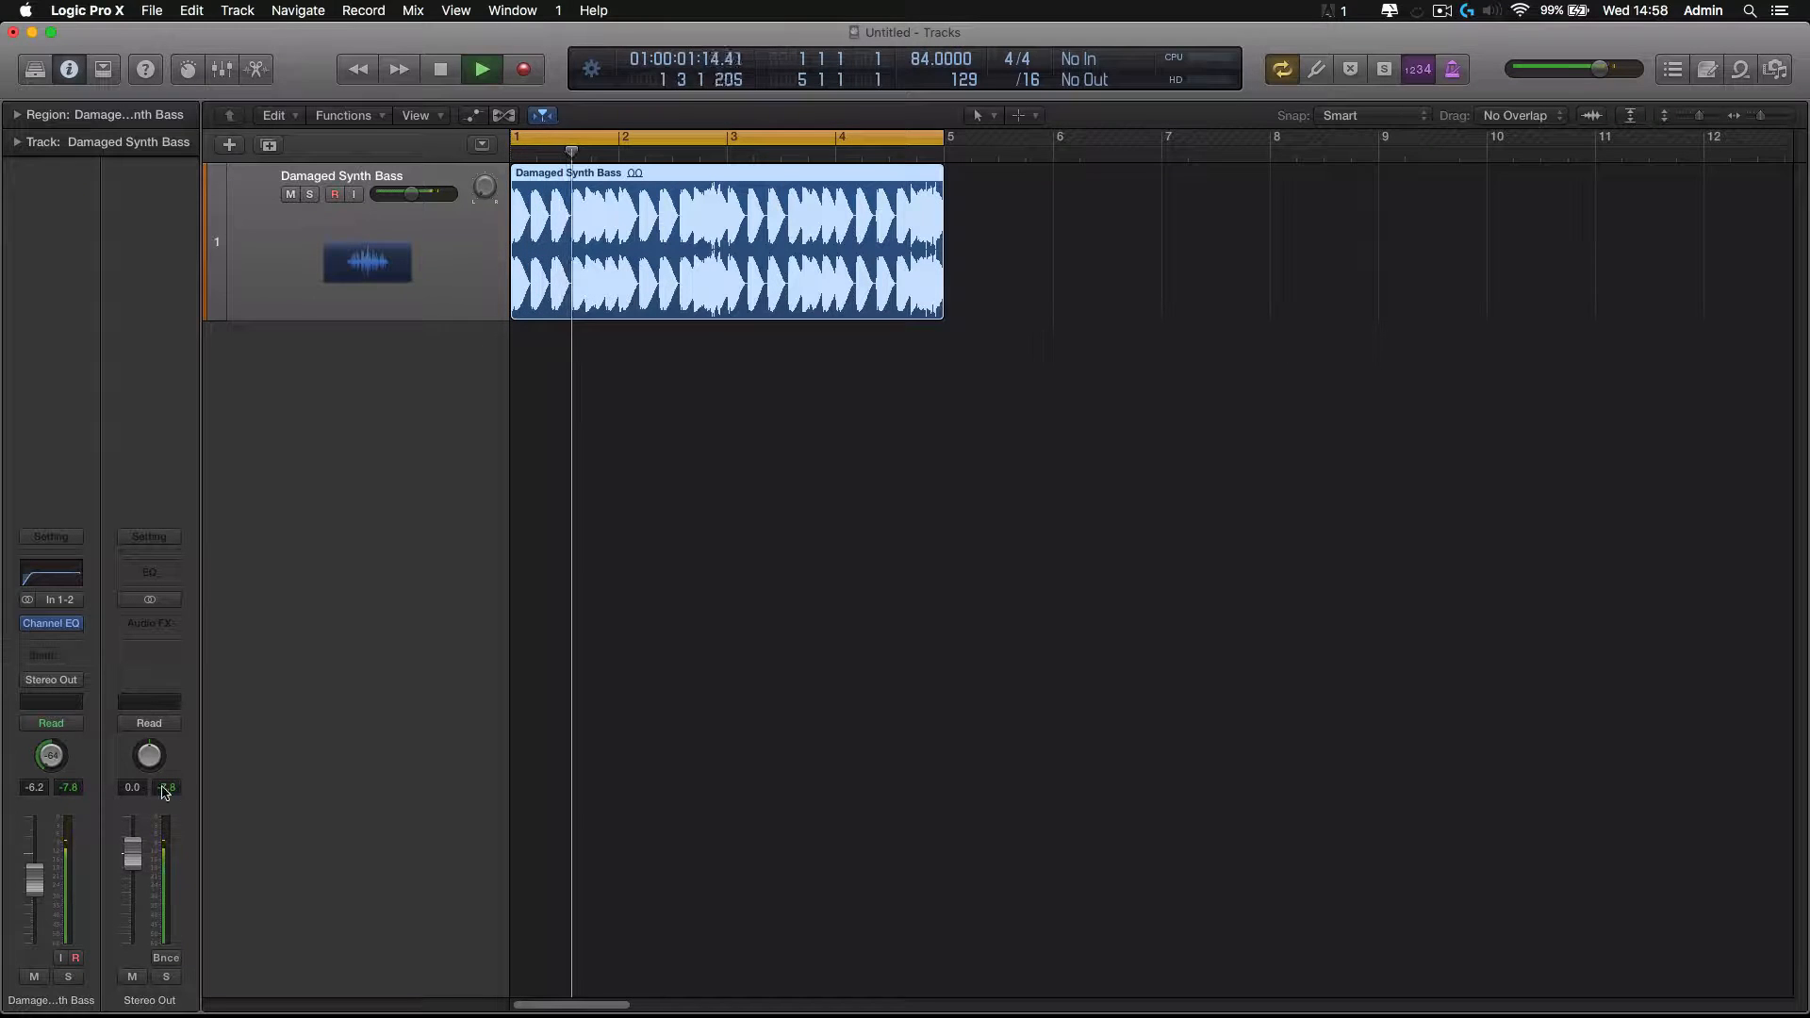
click(441, 71)
click(441, 70)
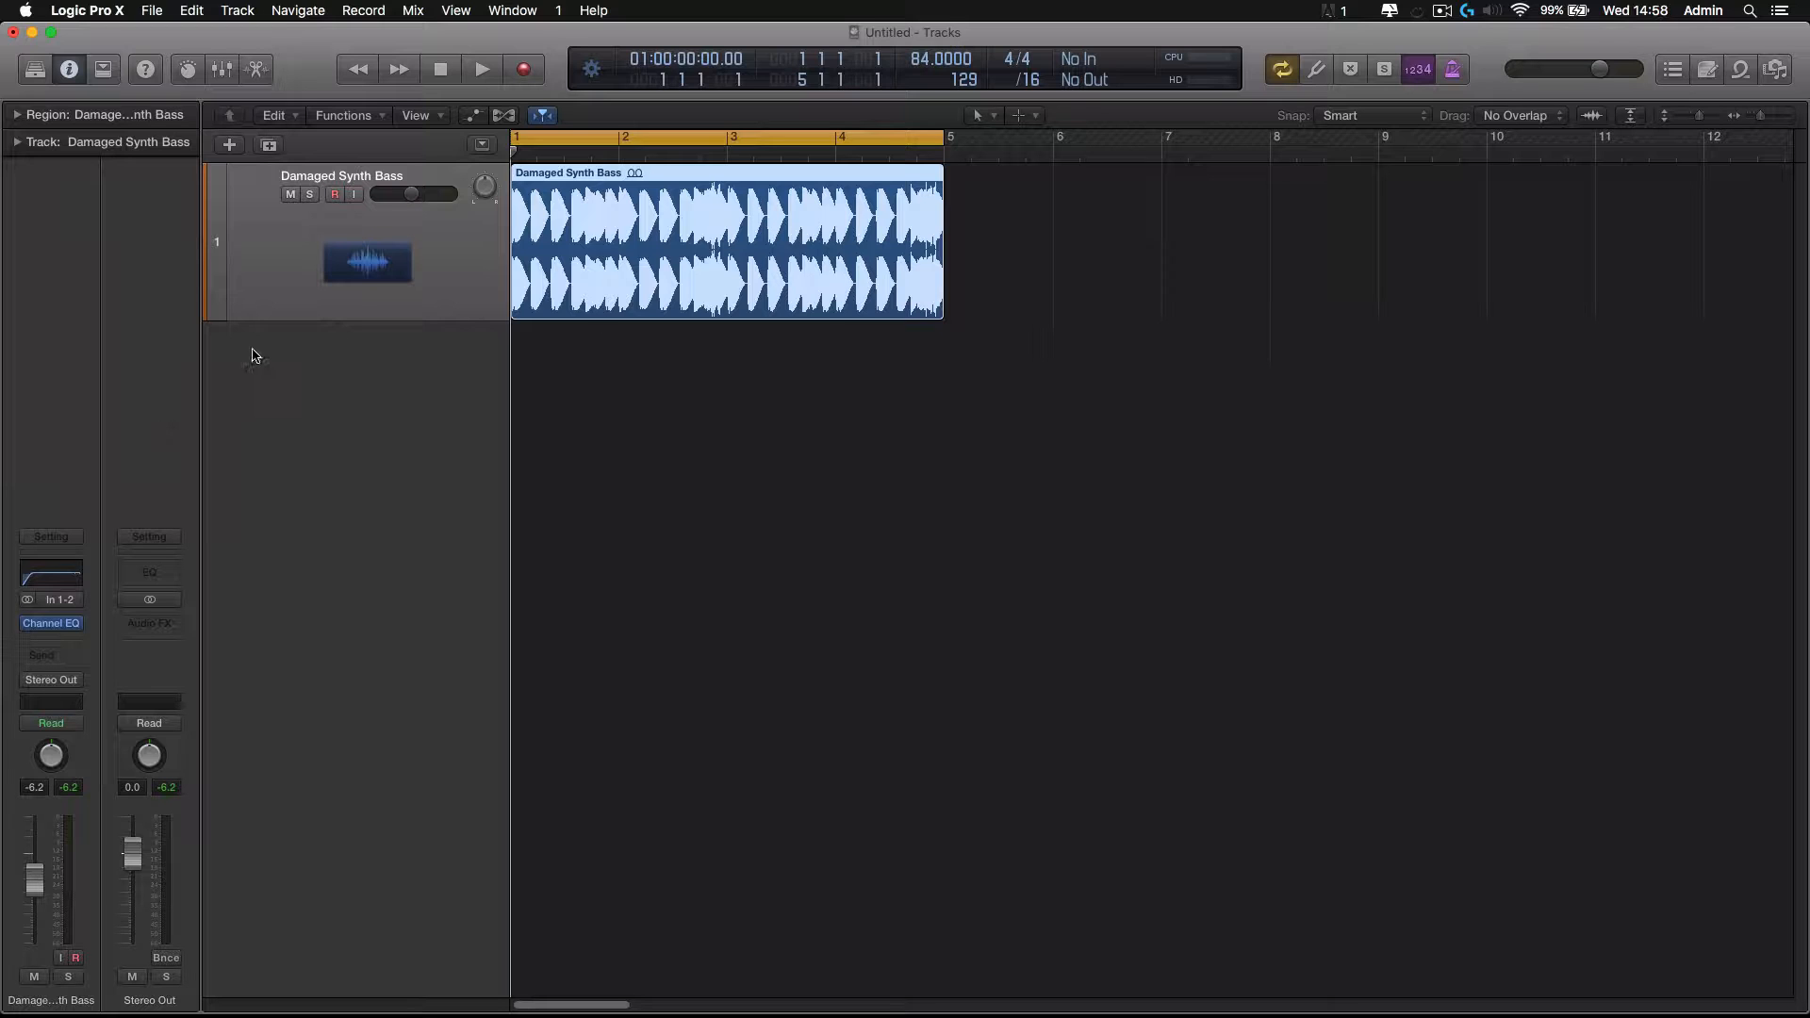
Remove the Channel EQ from the Damaged Synth Bass track, then insert a new stereo Channel EQ and reposition its window
click(79, 626)
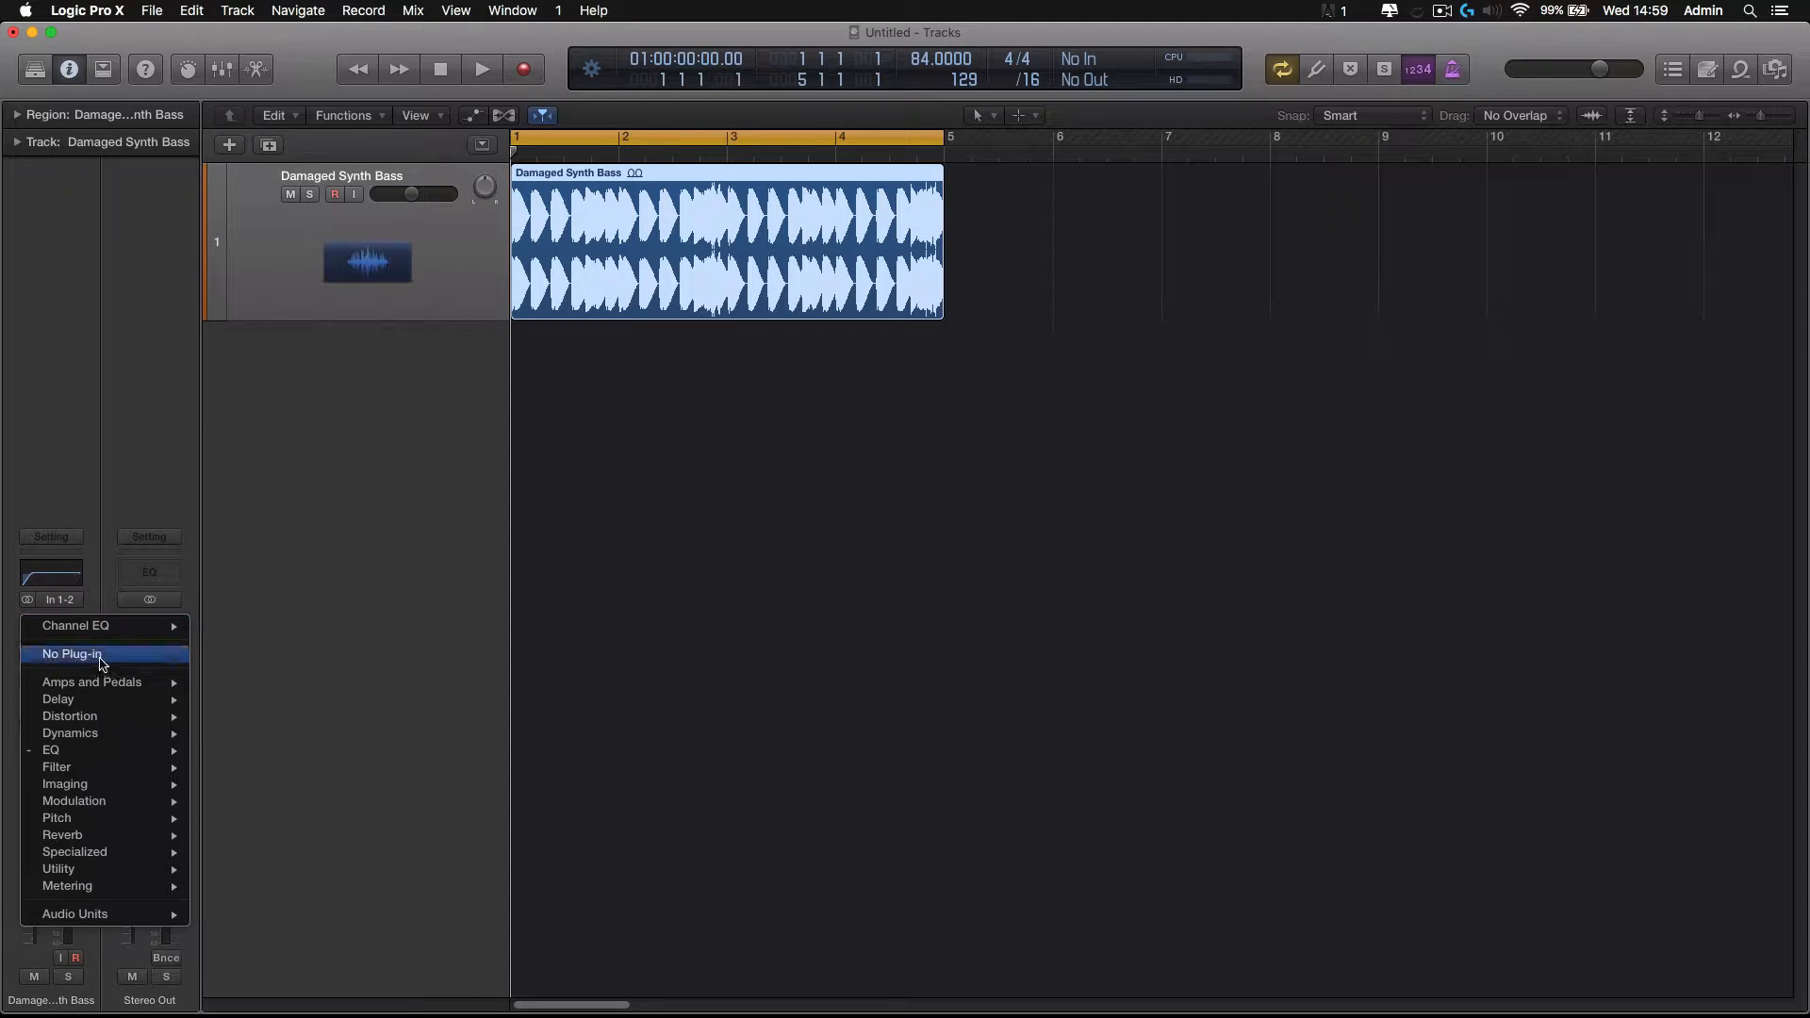
click(79, 654)
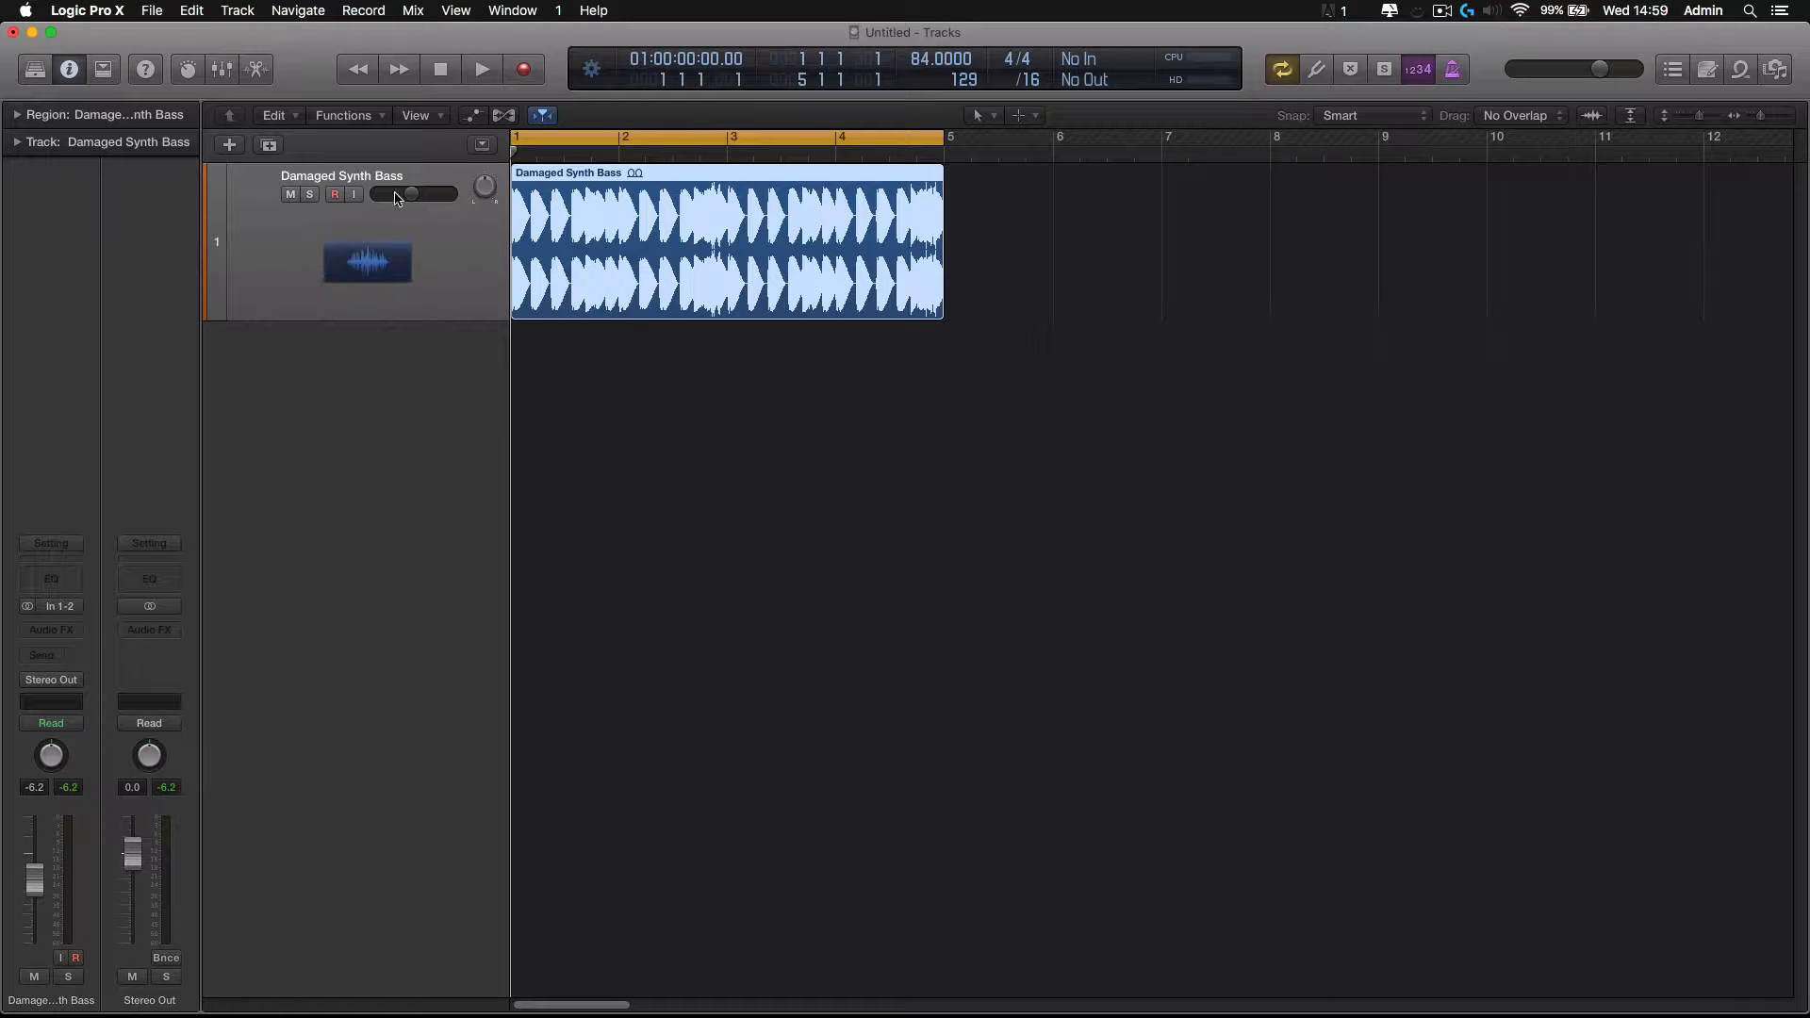
click(59, 629)
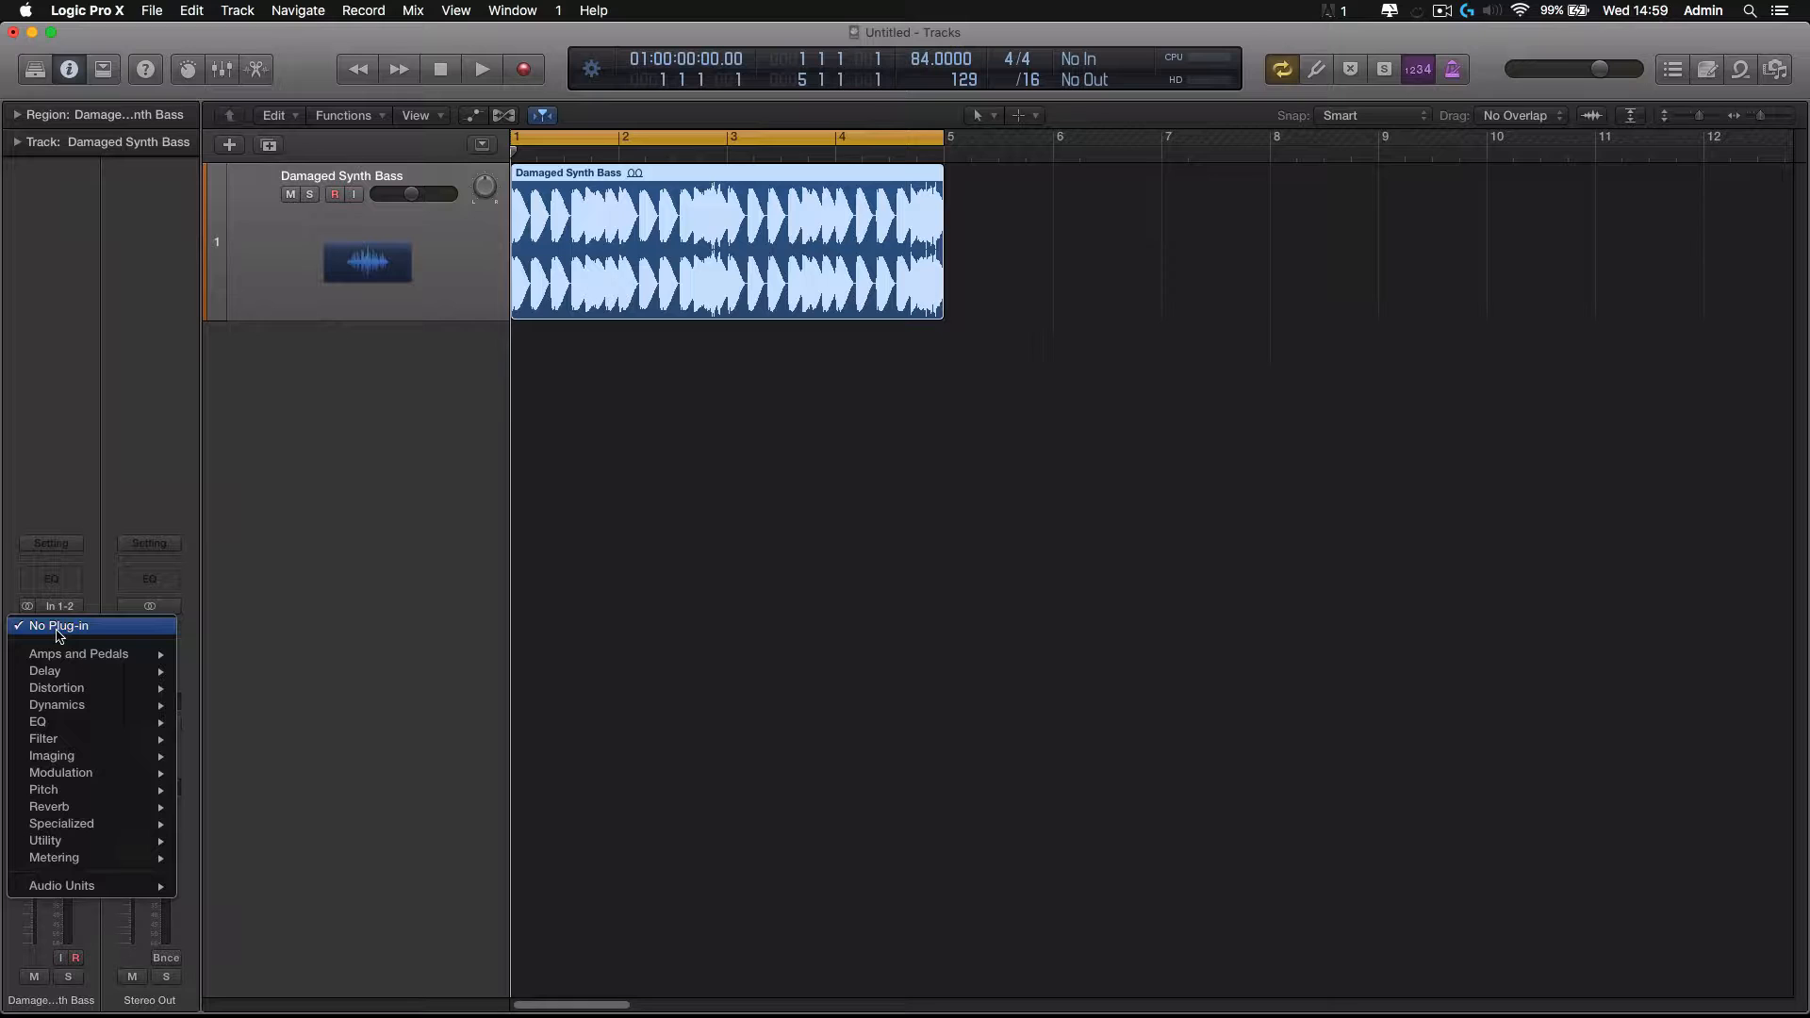
mouse_move(123, 724)
mouse_move(238, 724)
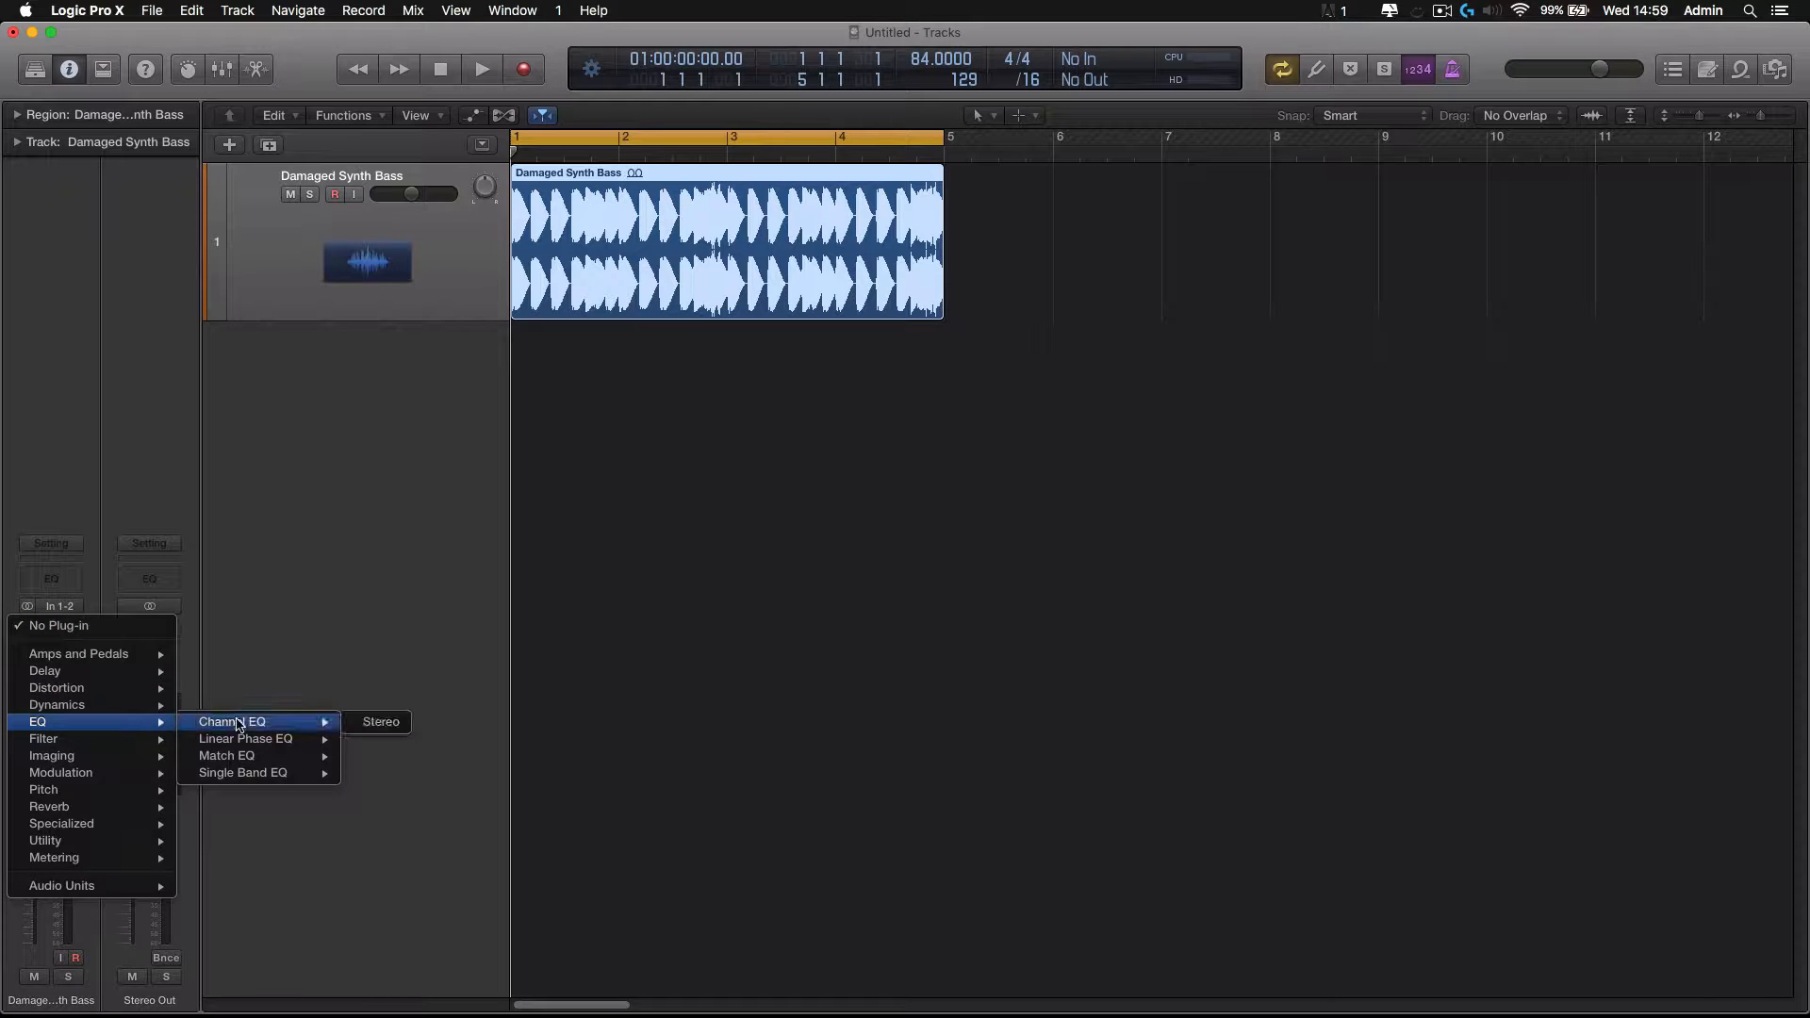
click(378, 722)
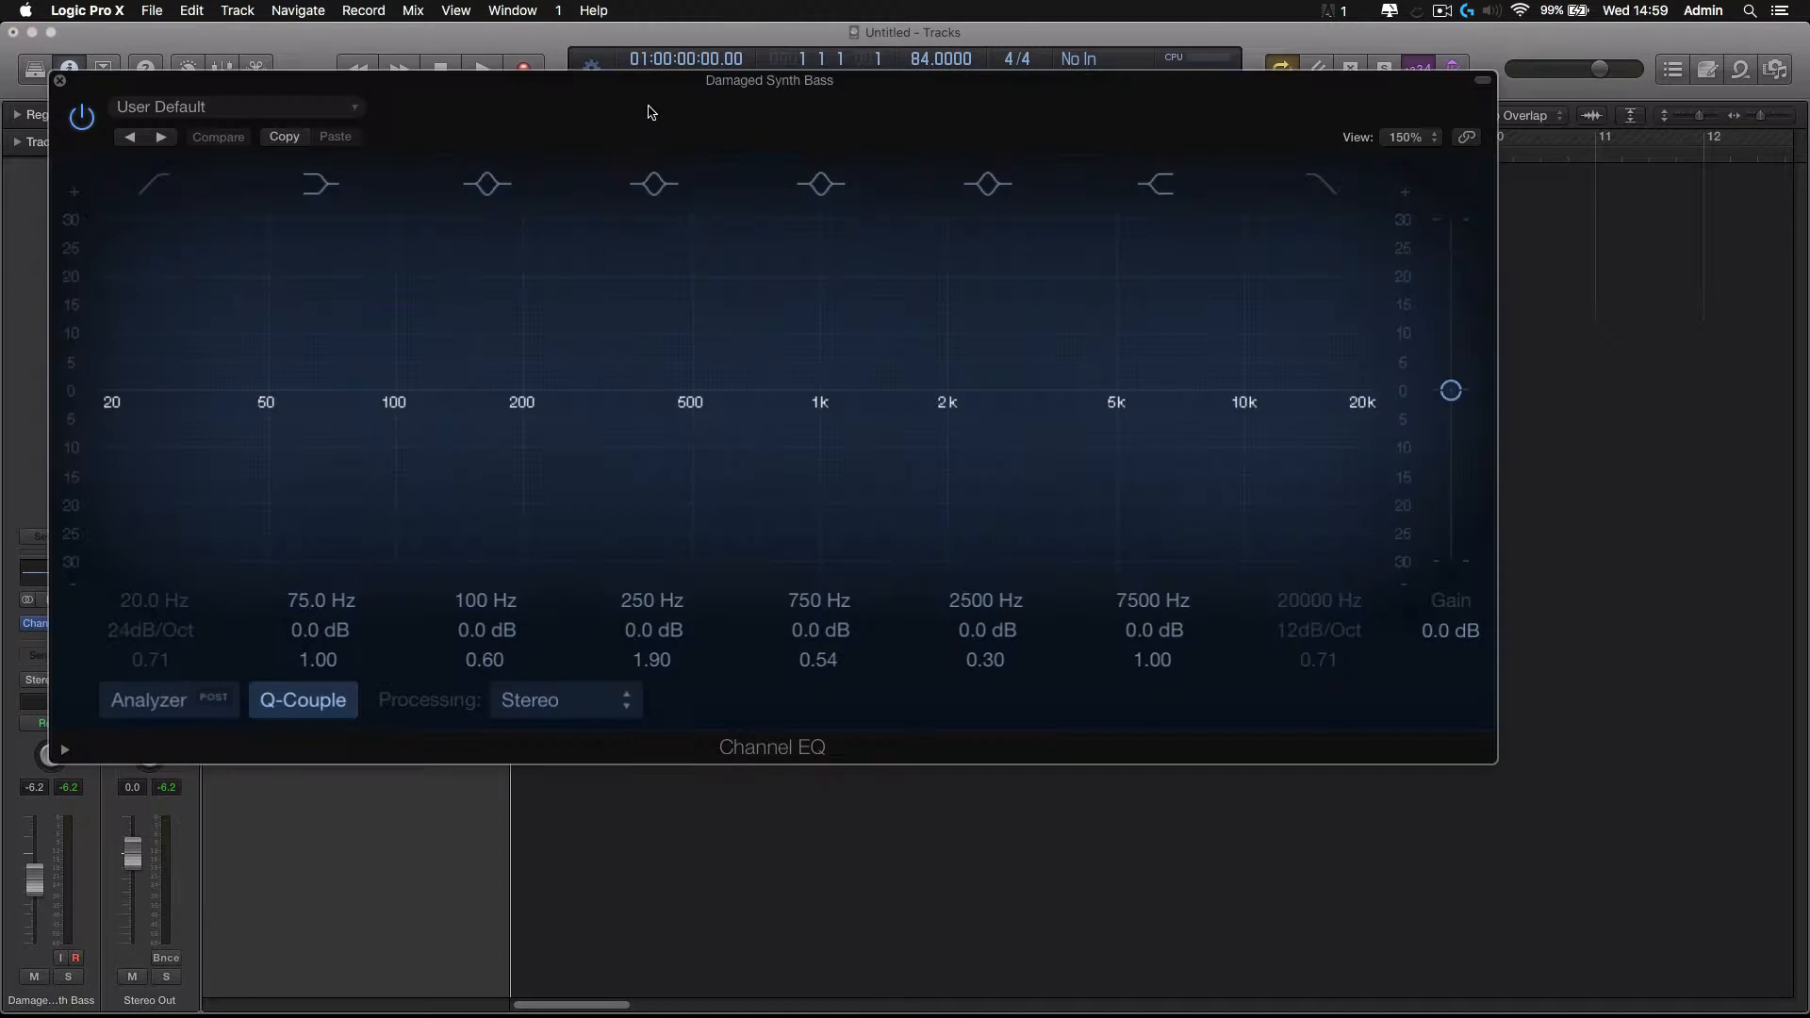
drag(440, 91, 652, 167)
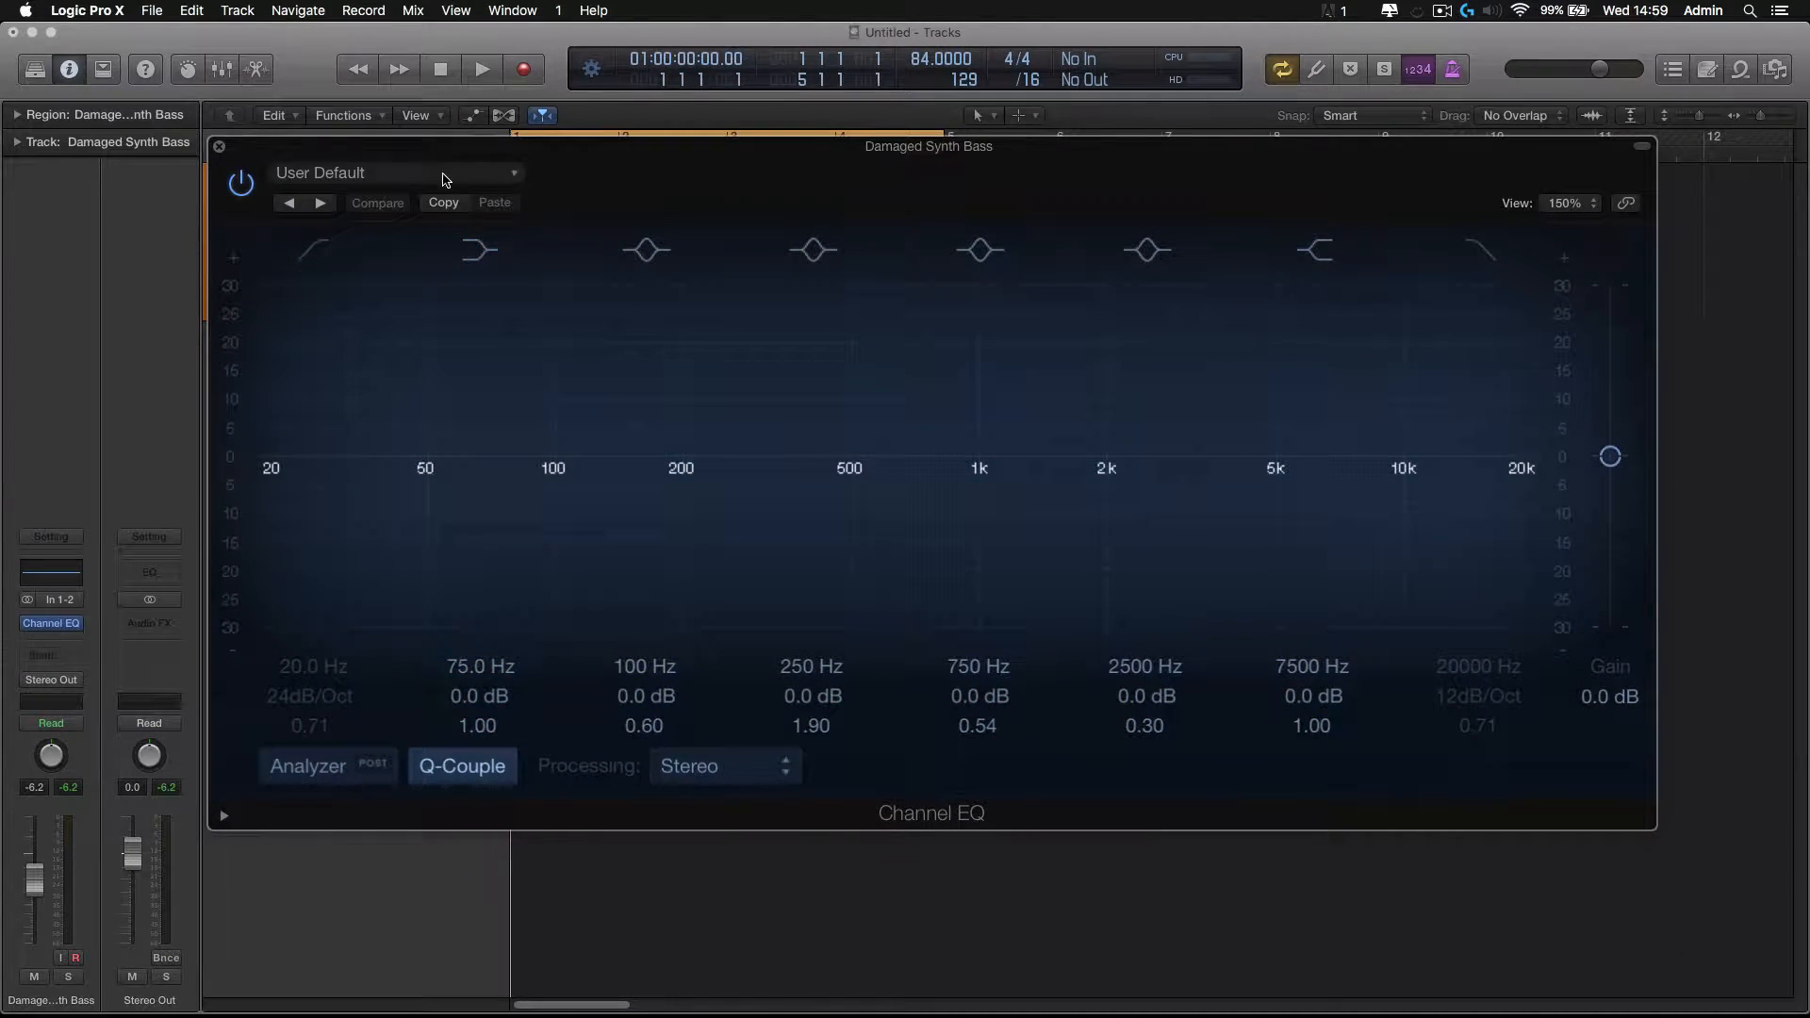
Load the E-Bass EQ preset from the Guitar category in the Channel EQ, then recall the default setting
click(446, 179)
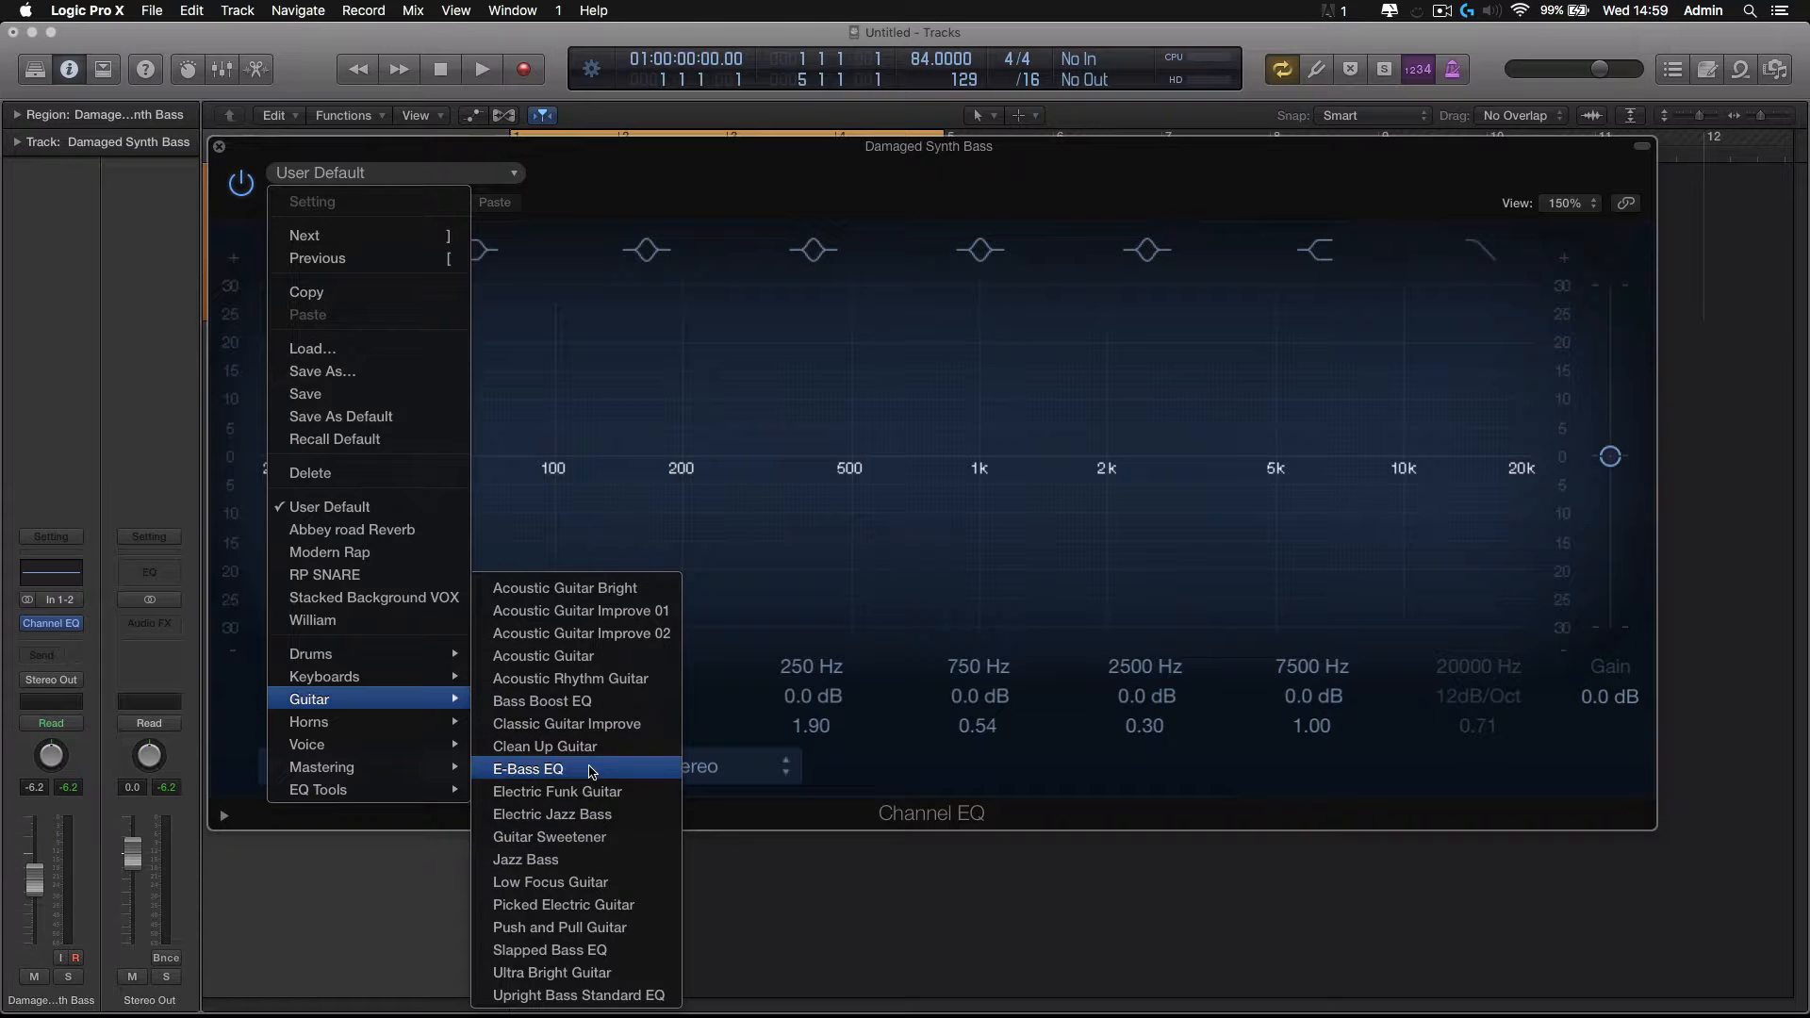
click(593, 771)
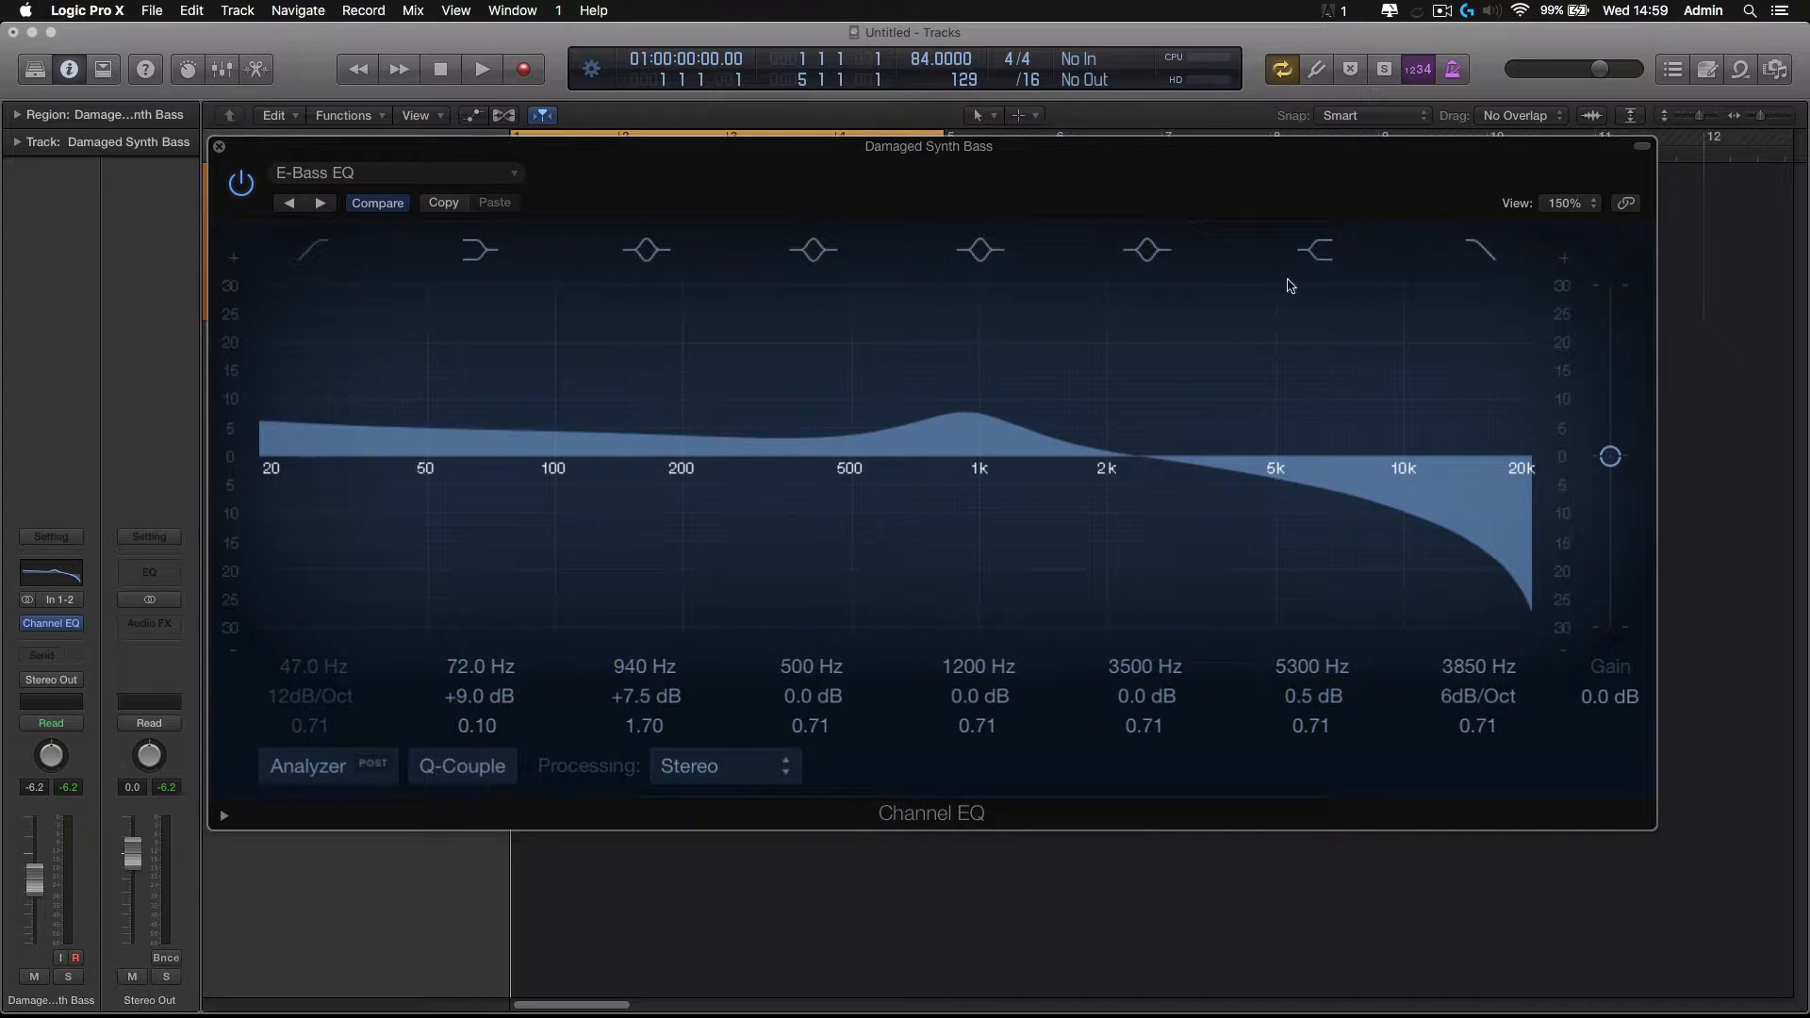
mouse_move(1274, 148)
mouse_down()
mouse_move(1112, 150)
mouse_move(1672, 114)
mouse_move(1253, 148)
mouse_up()
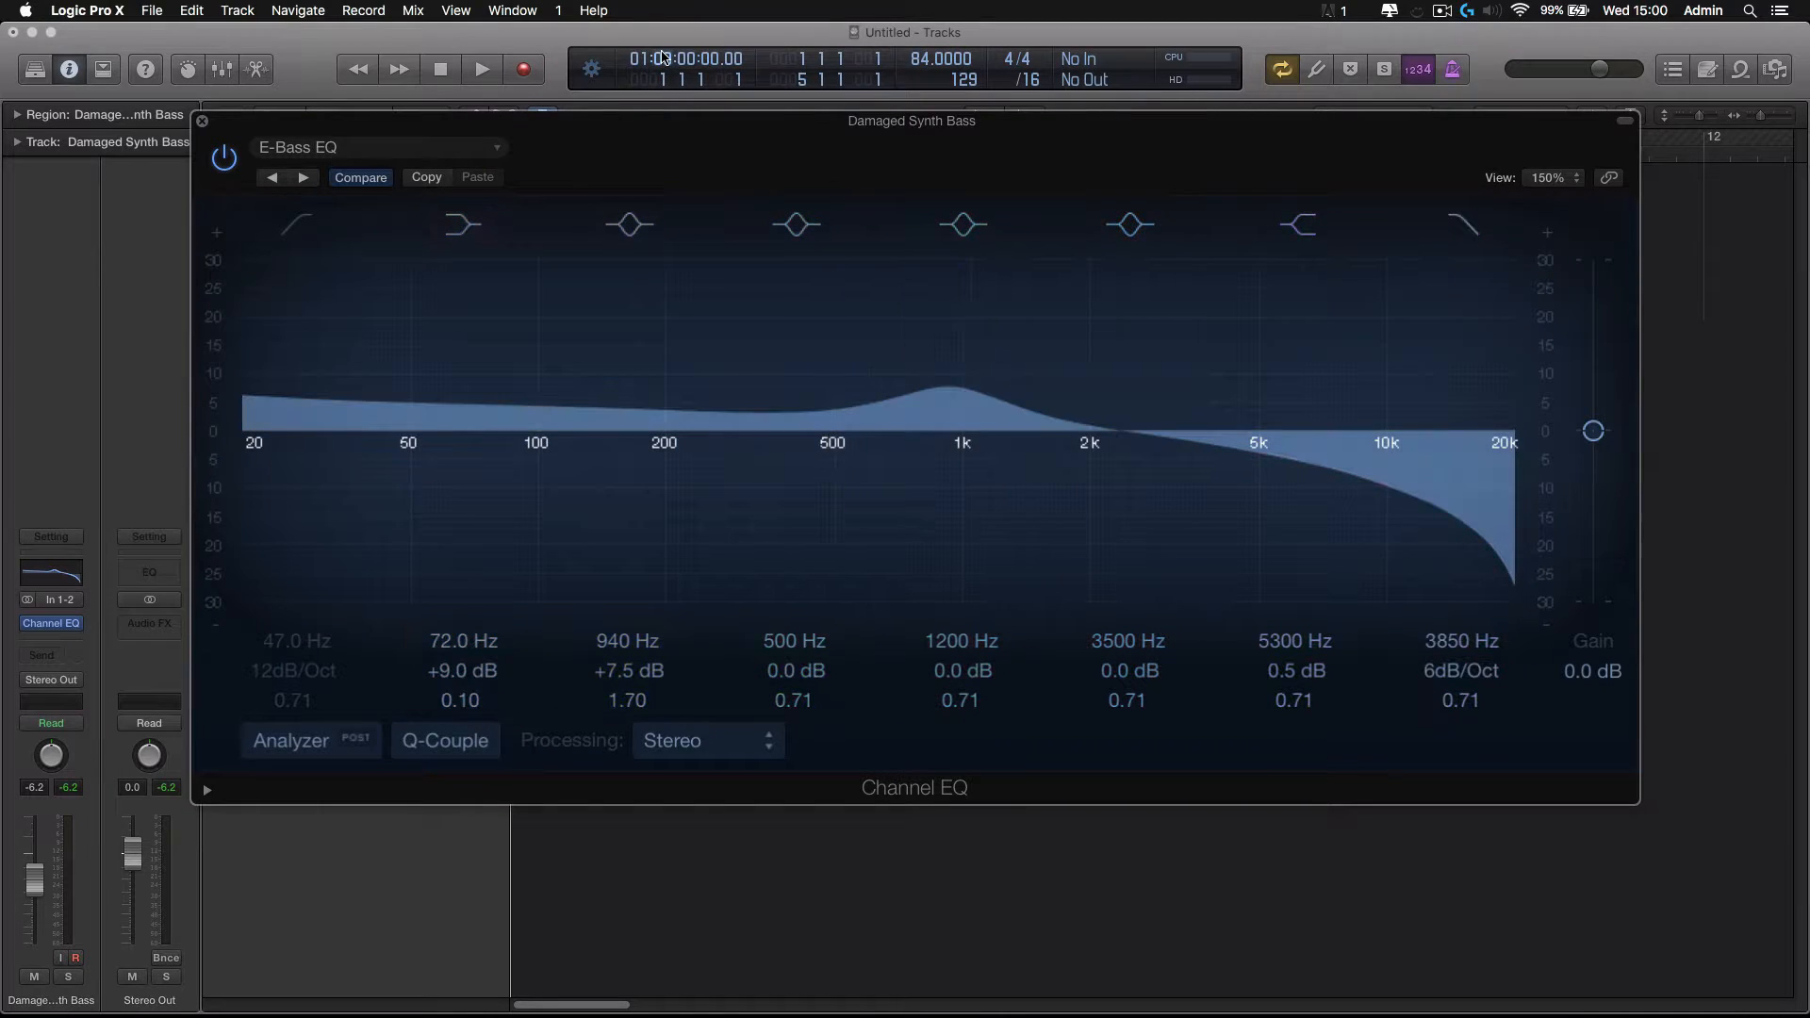
click(496, 148)
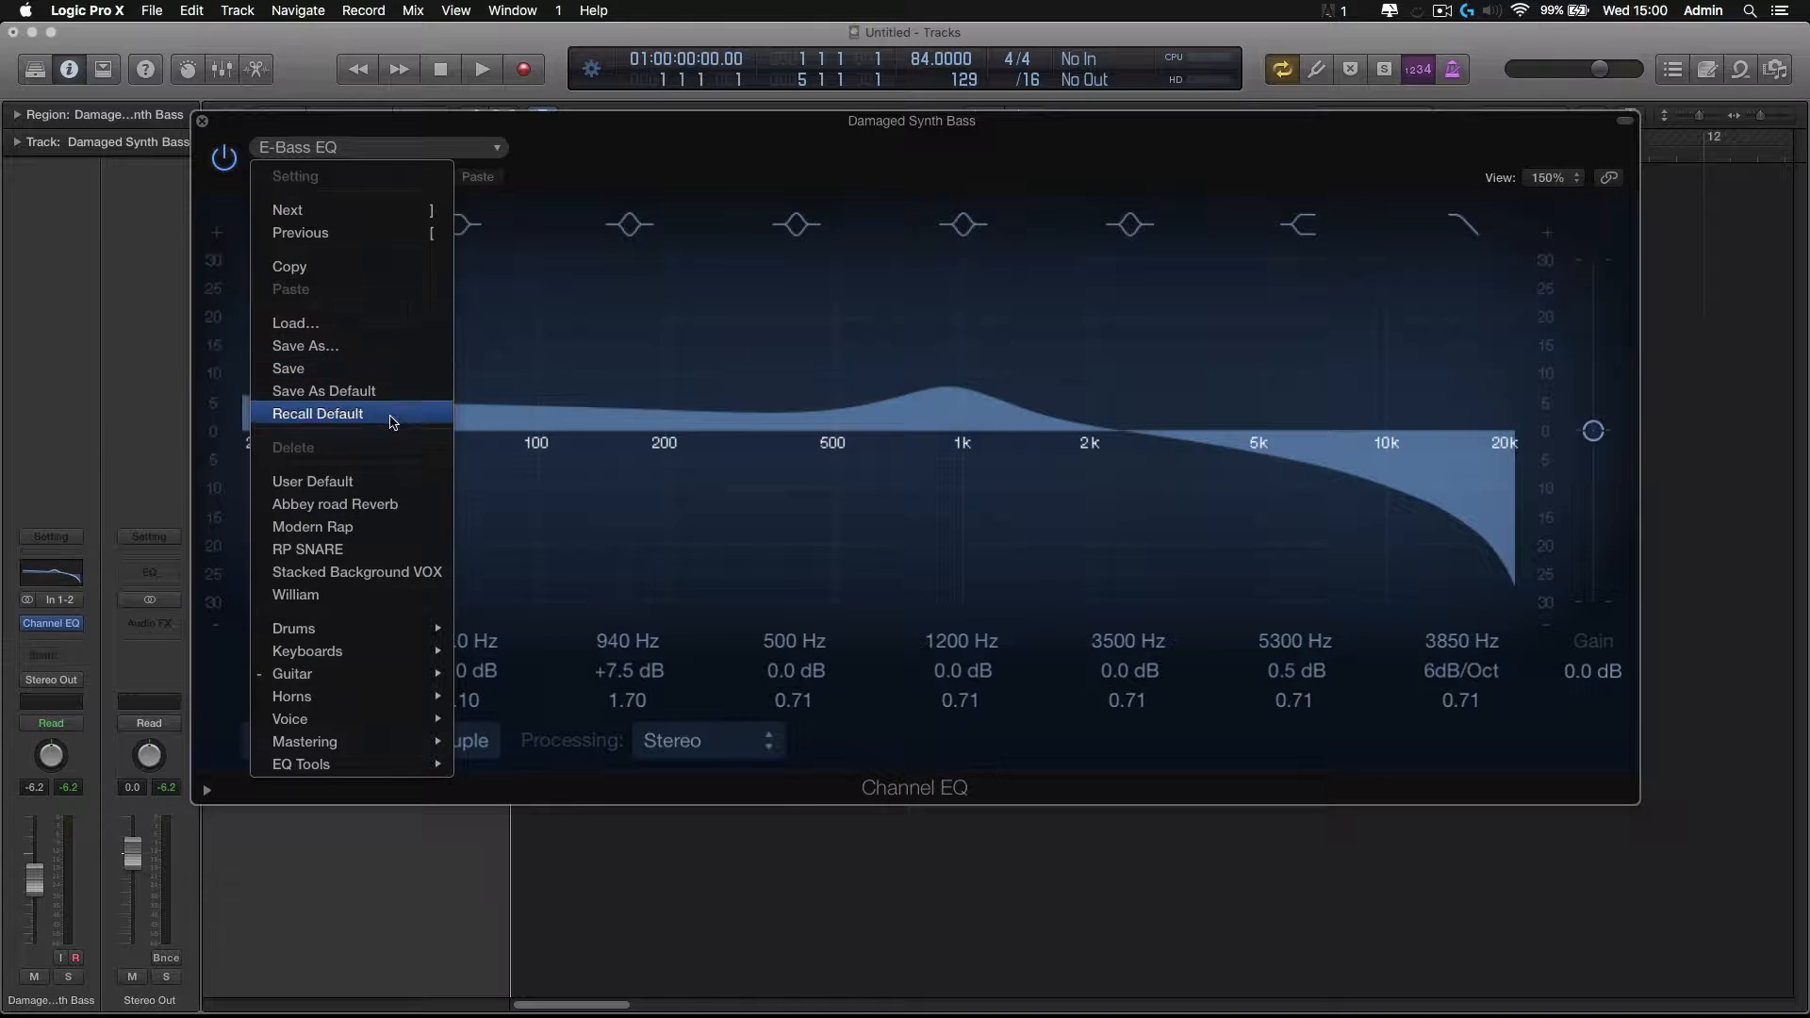
click(393, 415)
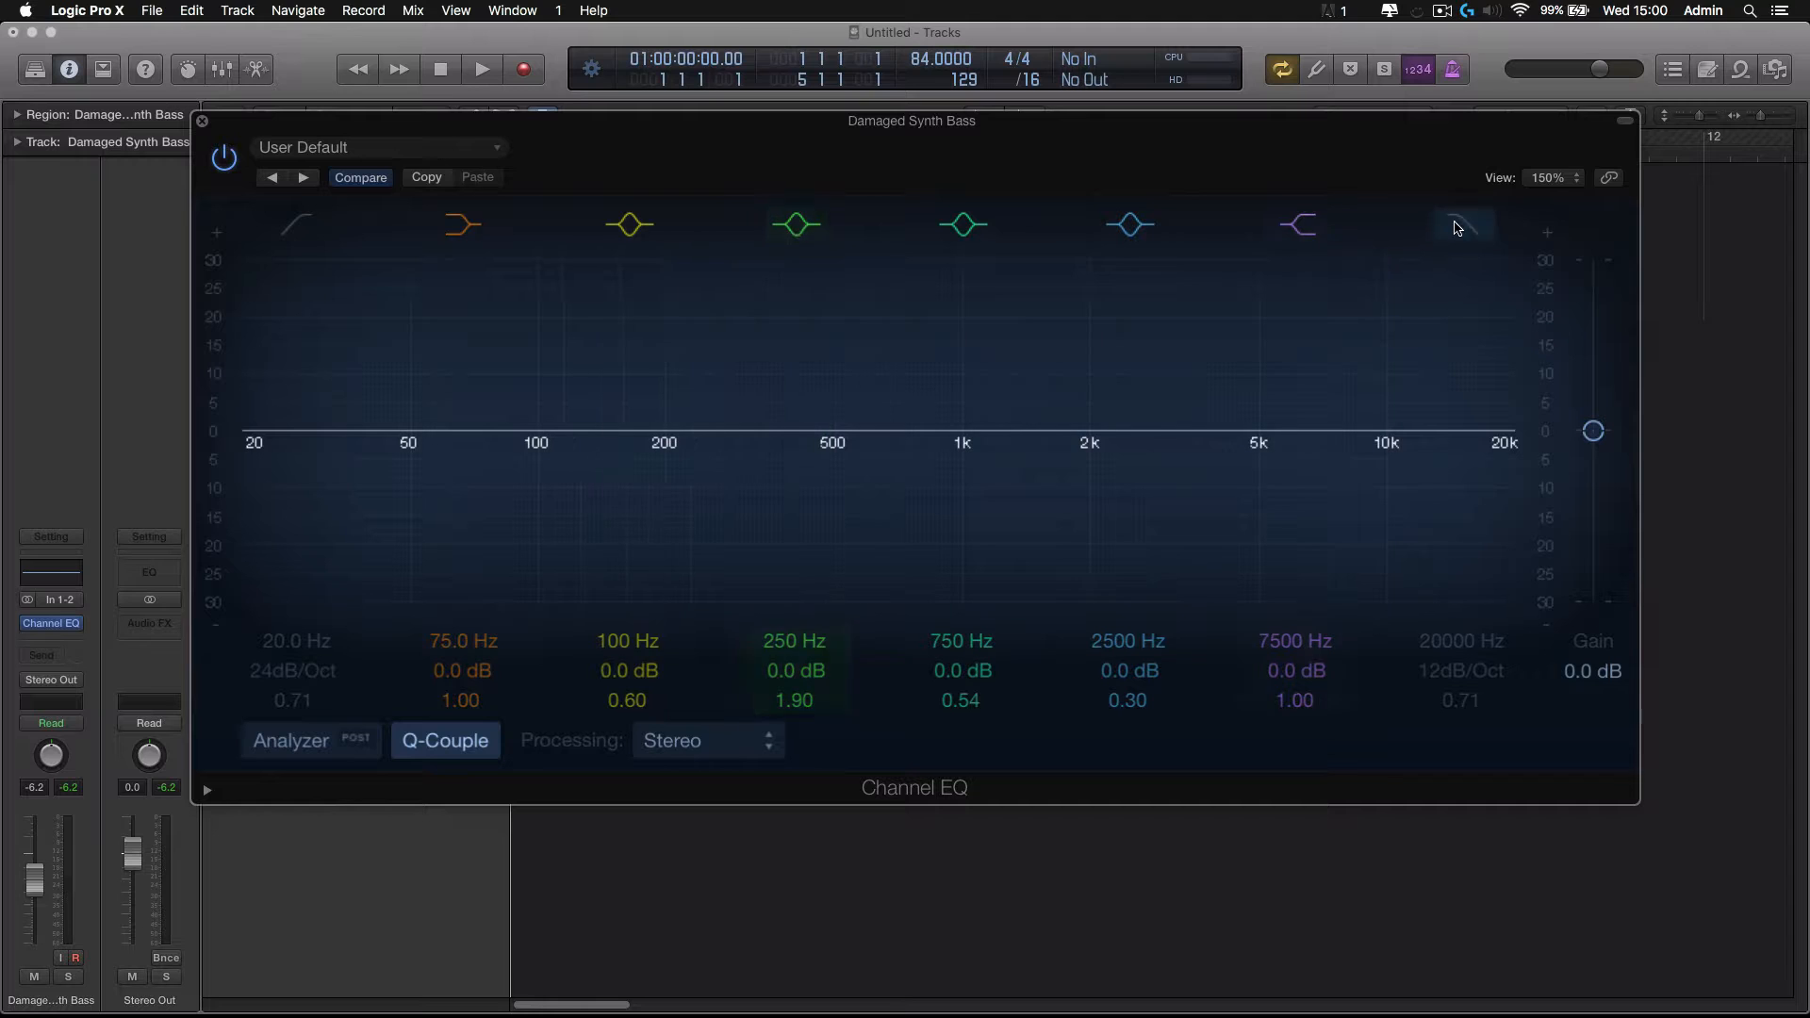
Enable the low-cut and high-cut bands, and set the low cut to about 37.5 Hz with a Q of about 0.43
click(300, 232)
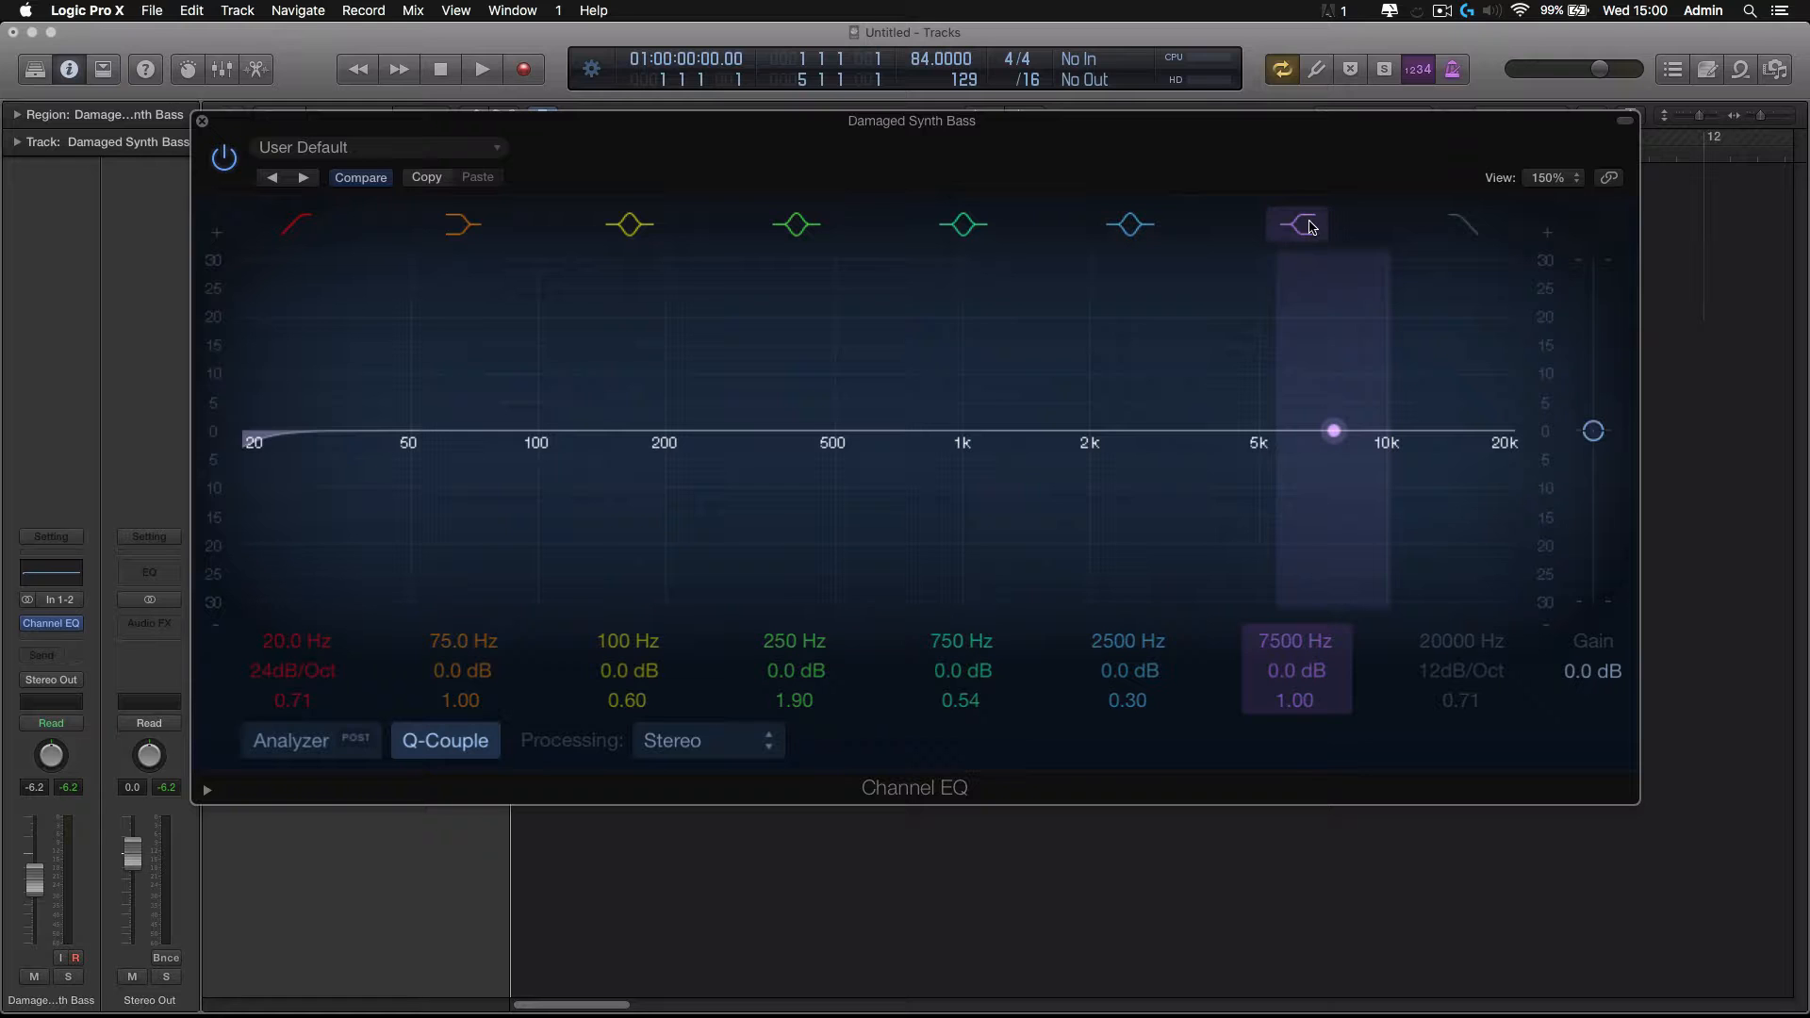
click(1471, 229)
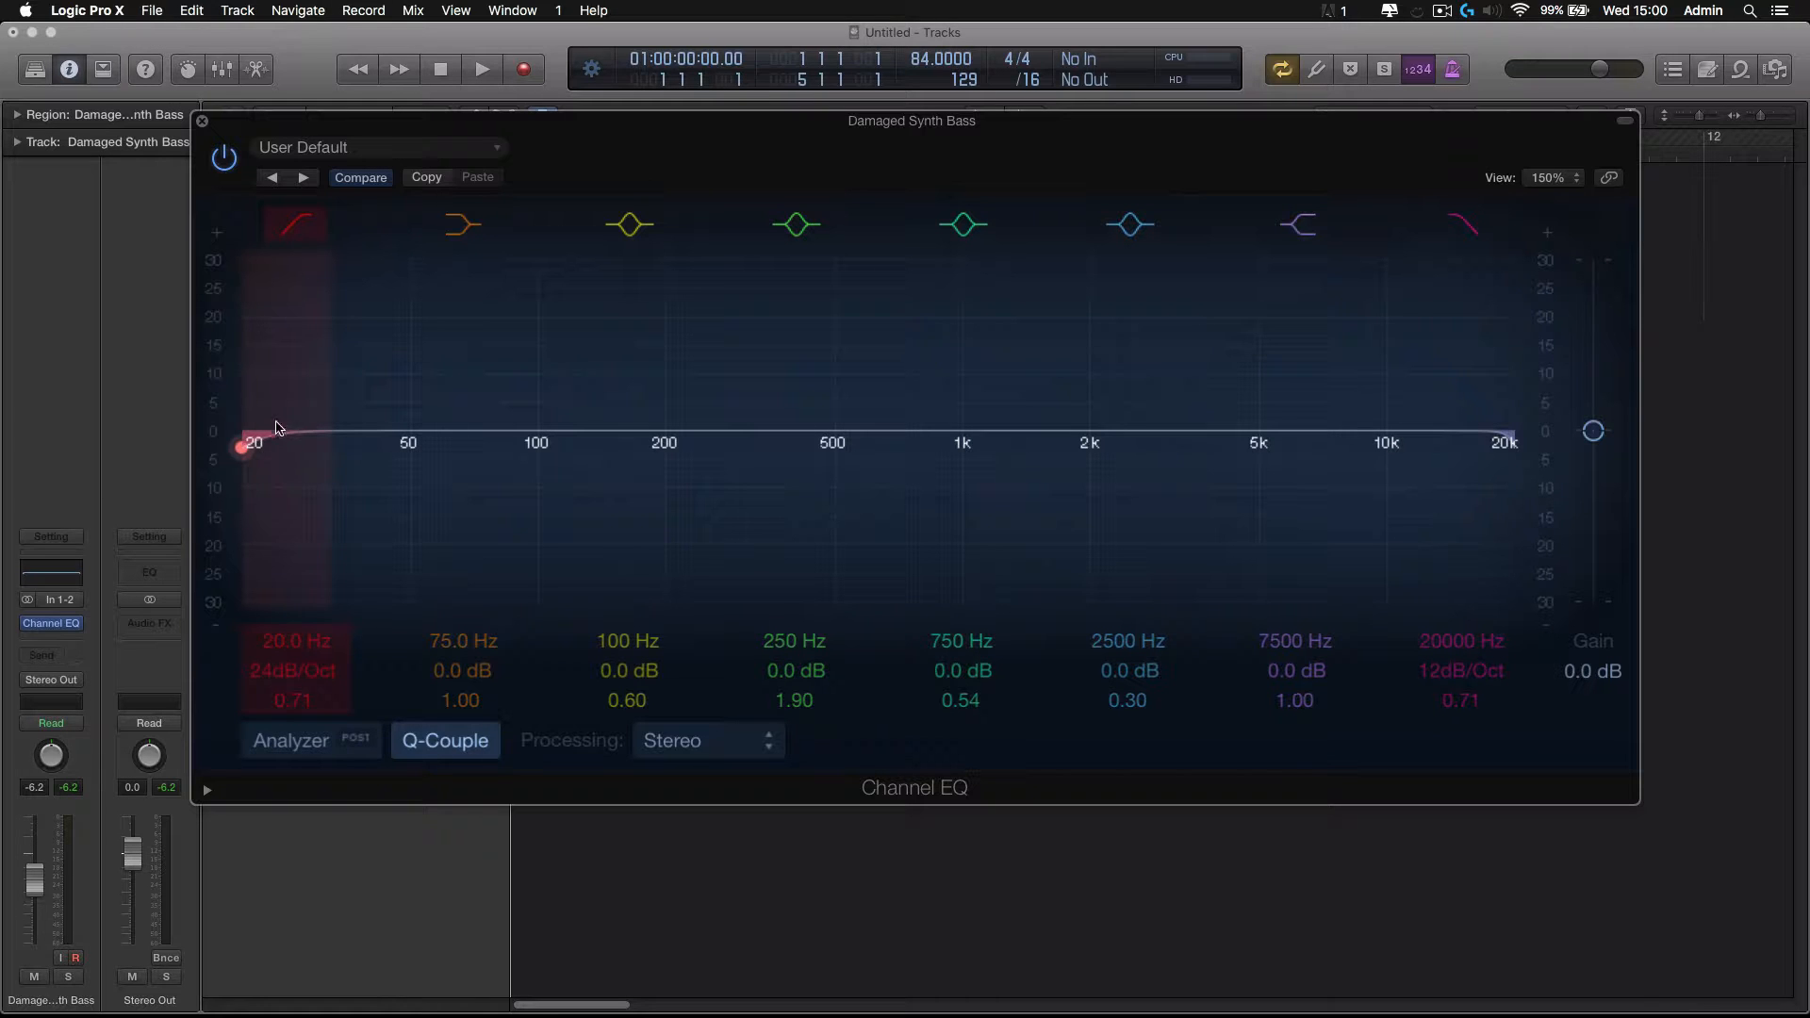
drag(253, 455, 371, 480)
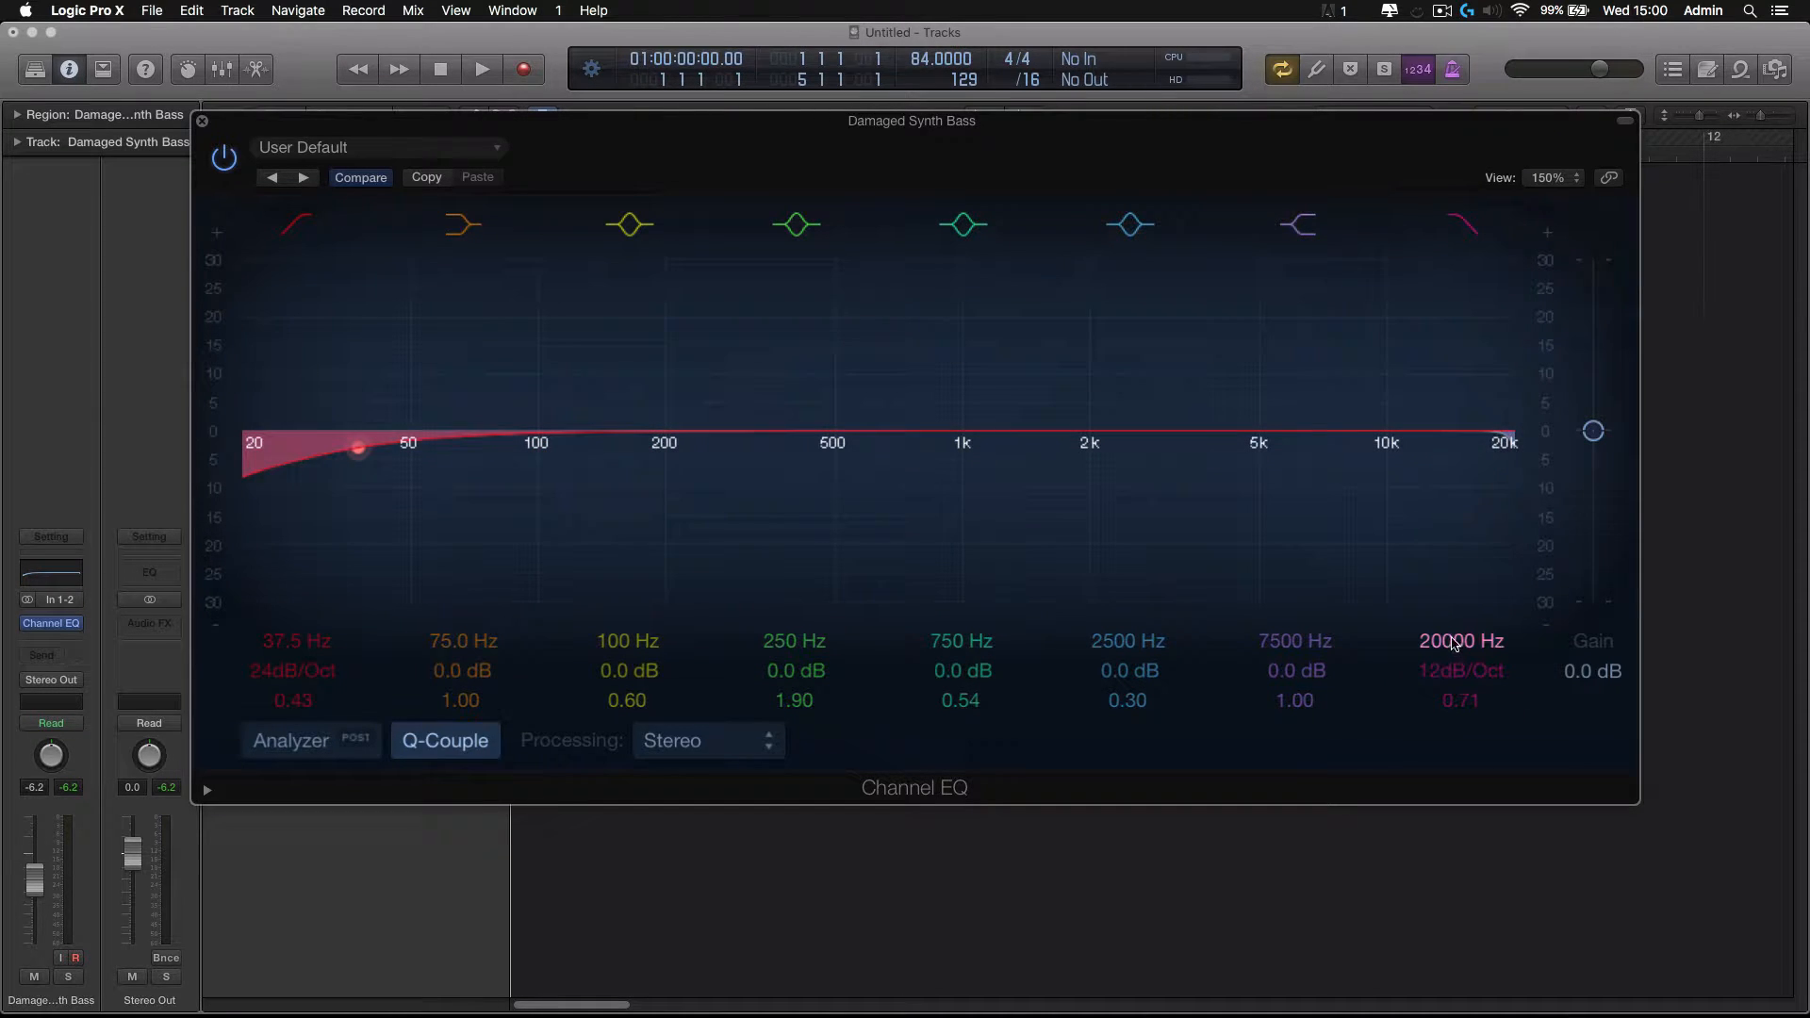
drag(1461, 641, 1461, 603)
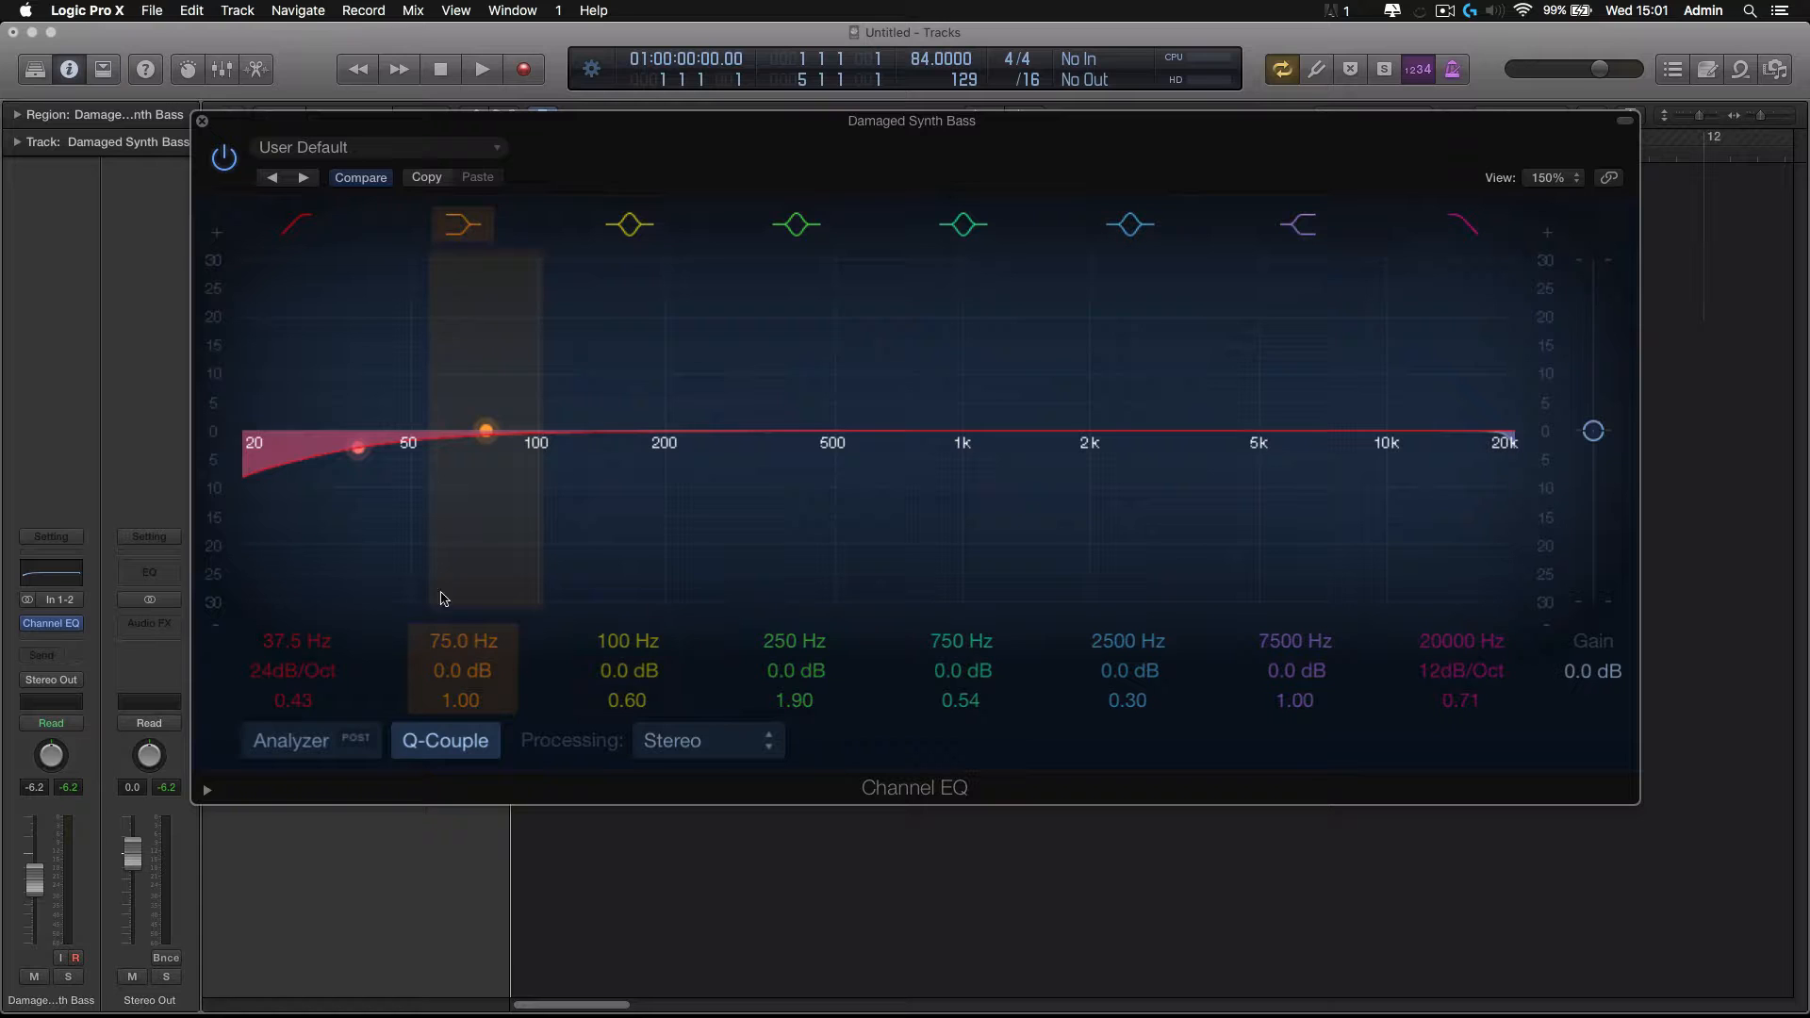
Boost the 75 Hz low shelf by 4.5 dB and the 7500 Hz high shelf by 8.5 dB
scroll(451, 678, up, 17)
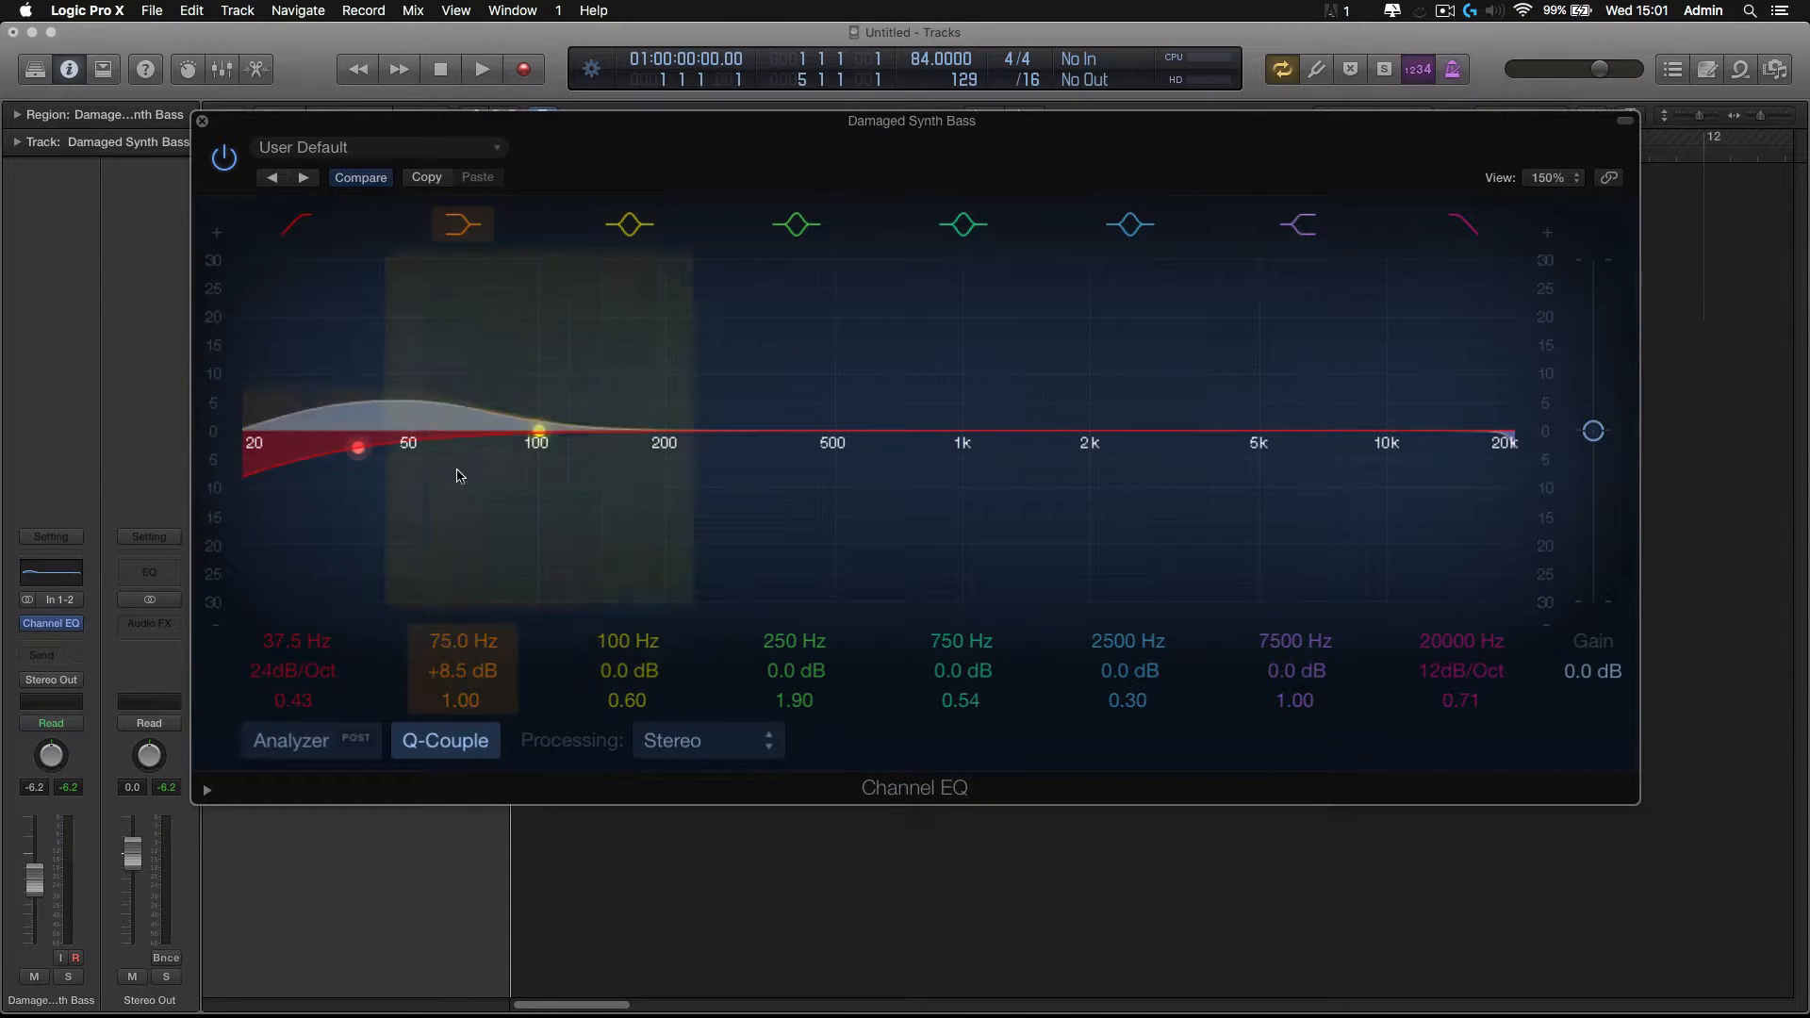
drag(469, 396, 492, 453)
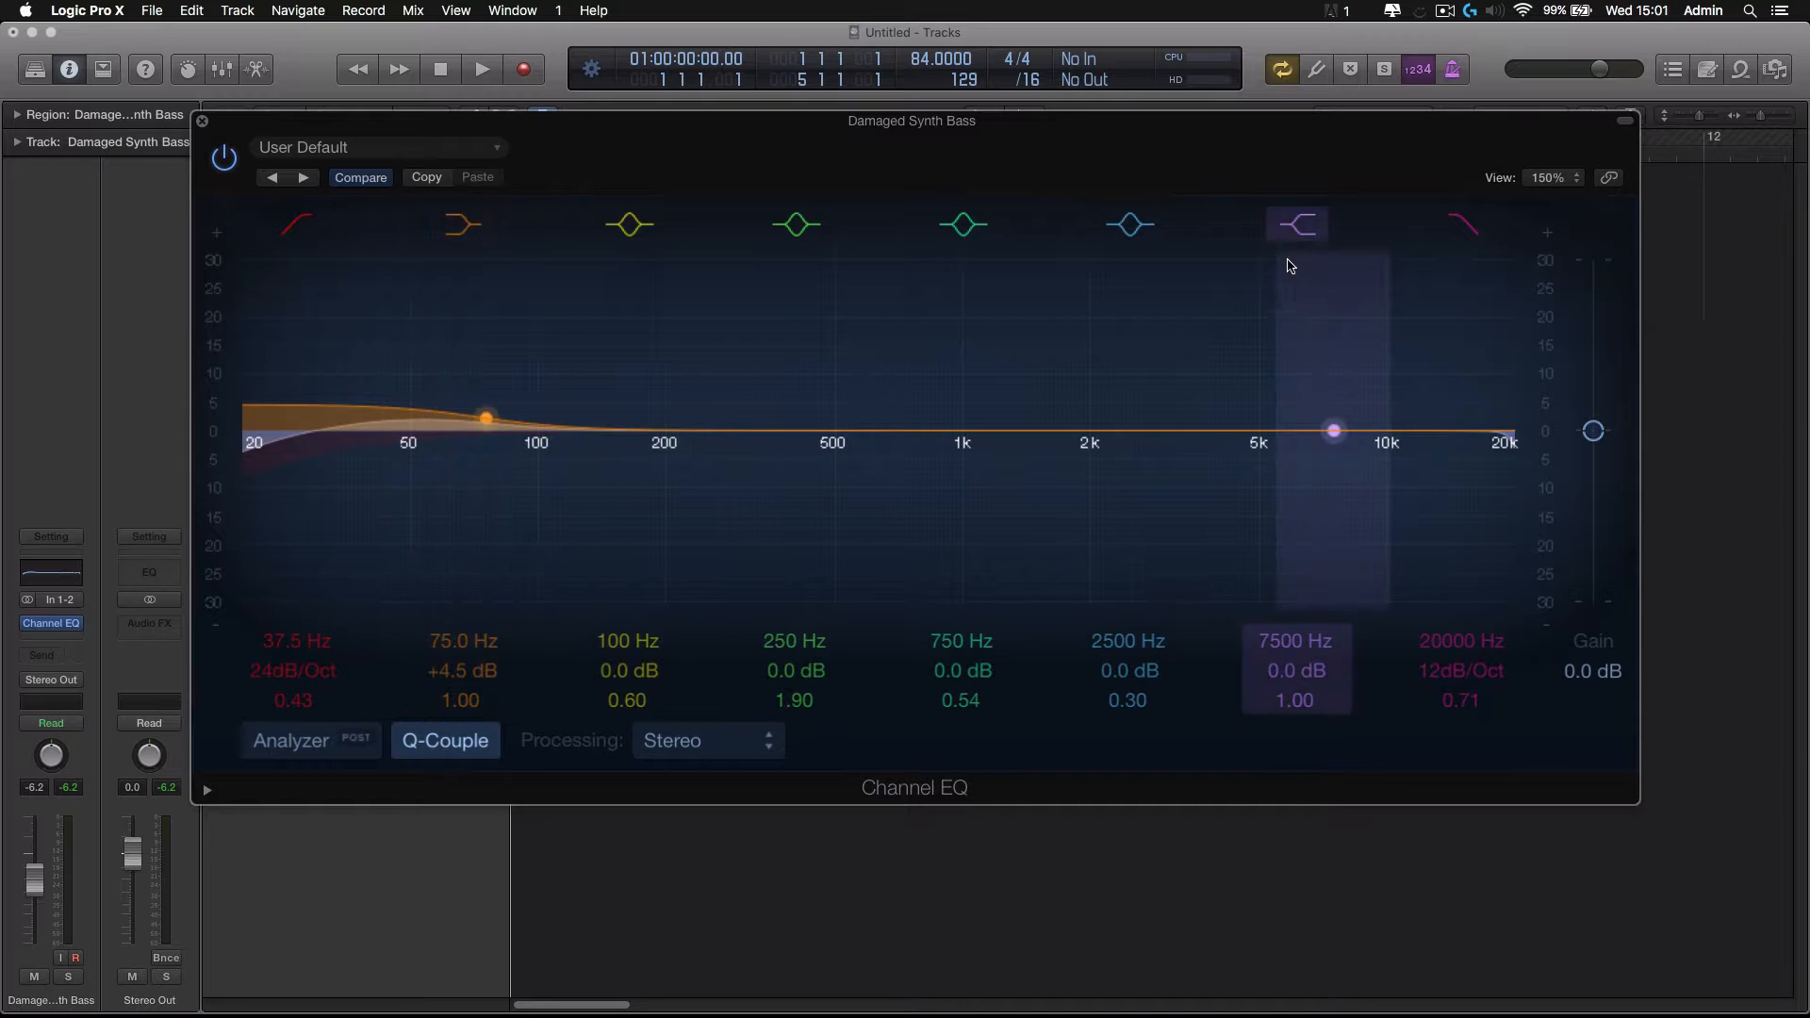
drag(1333, 432, 1335, 368)
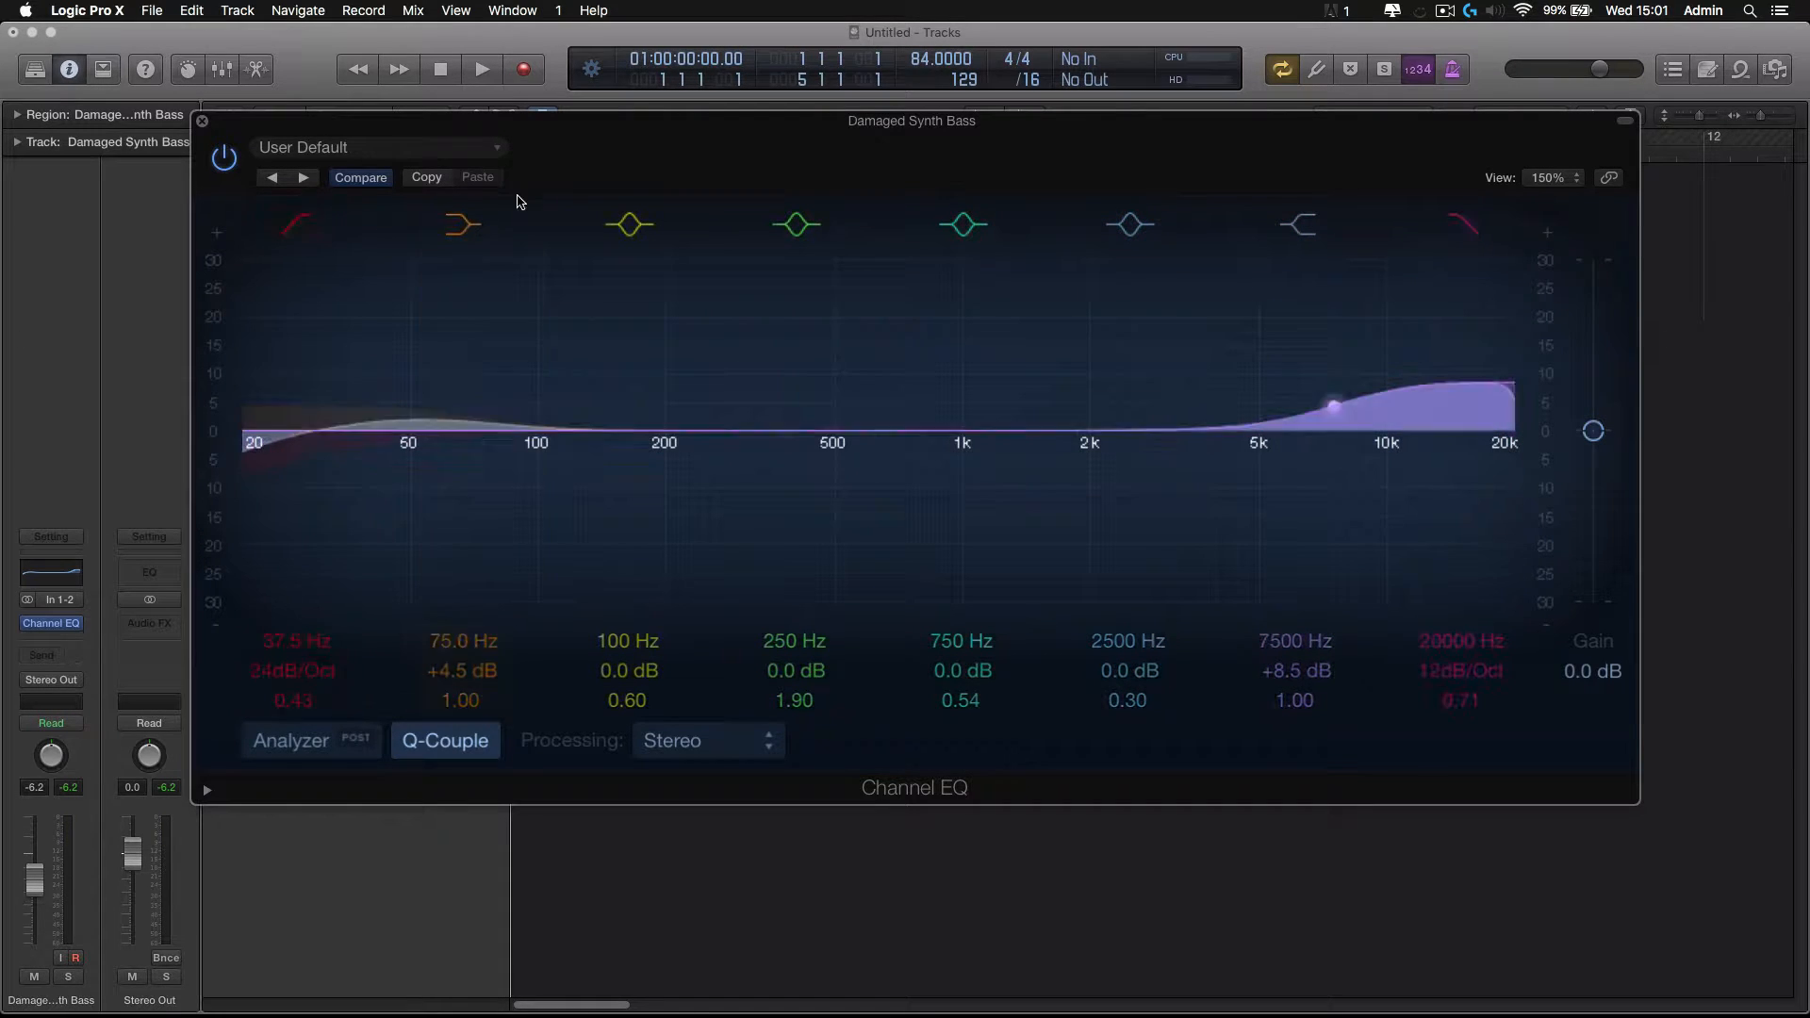
Recall the Channel EQ's default setting and look over the options in its settings list
click(377, 148)
click(375, 410)
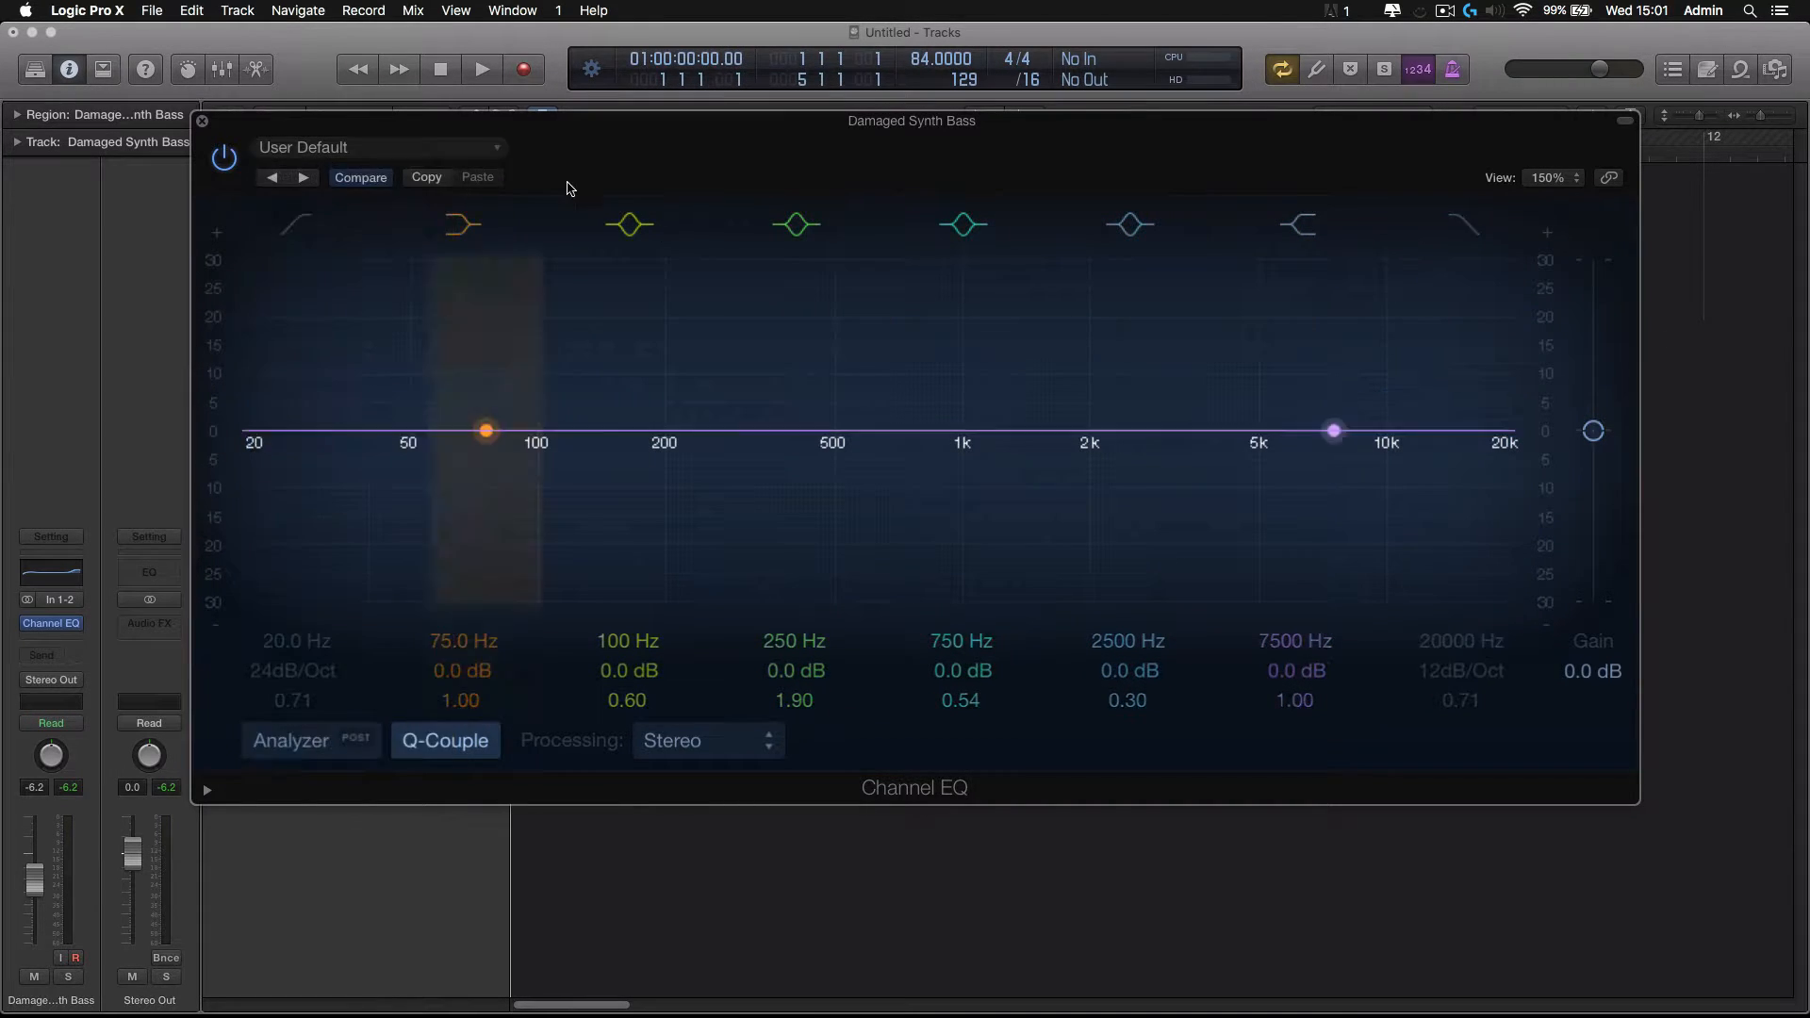
click(436, 151)
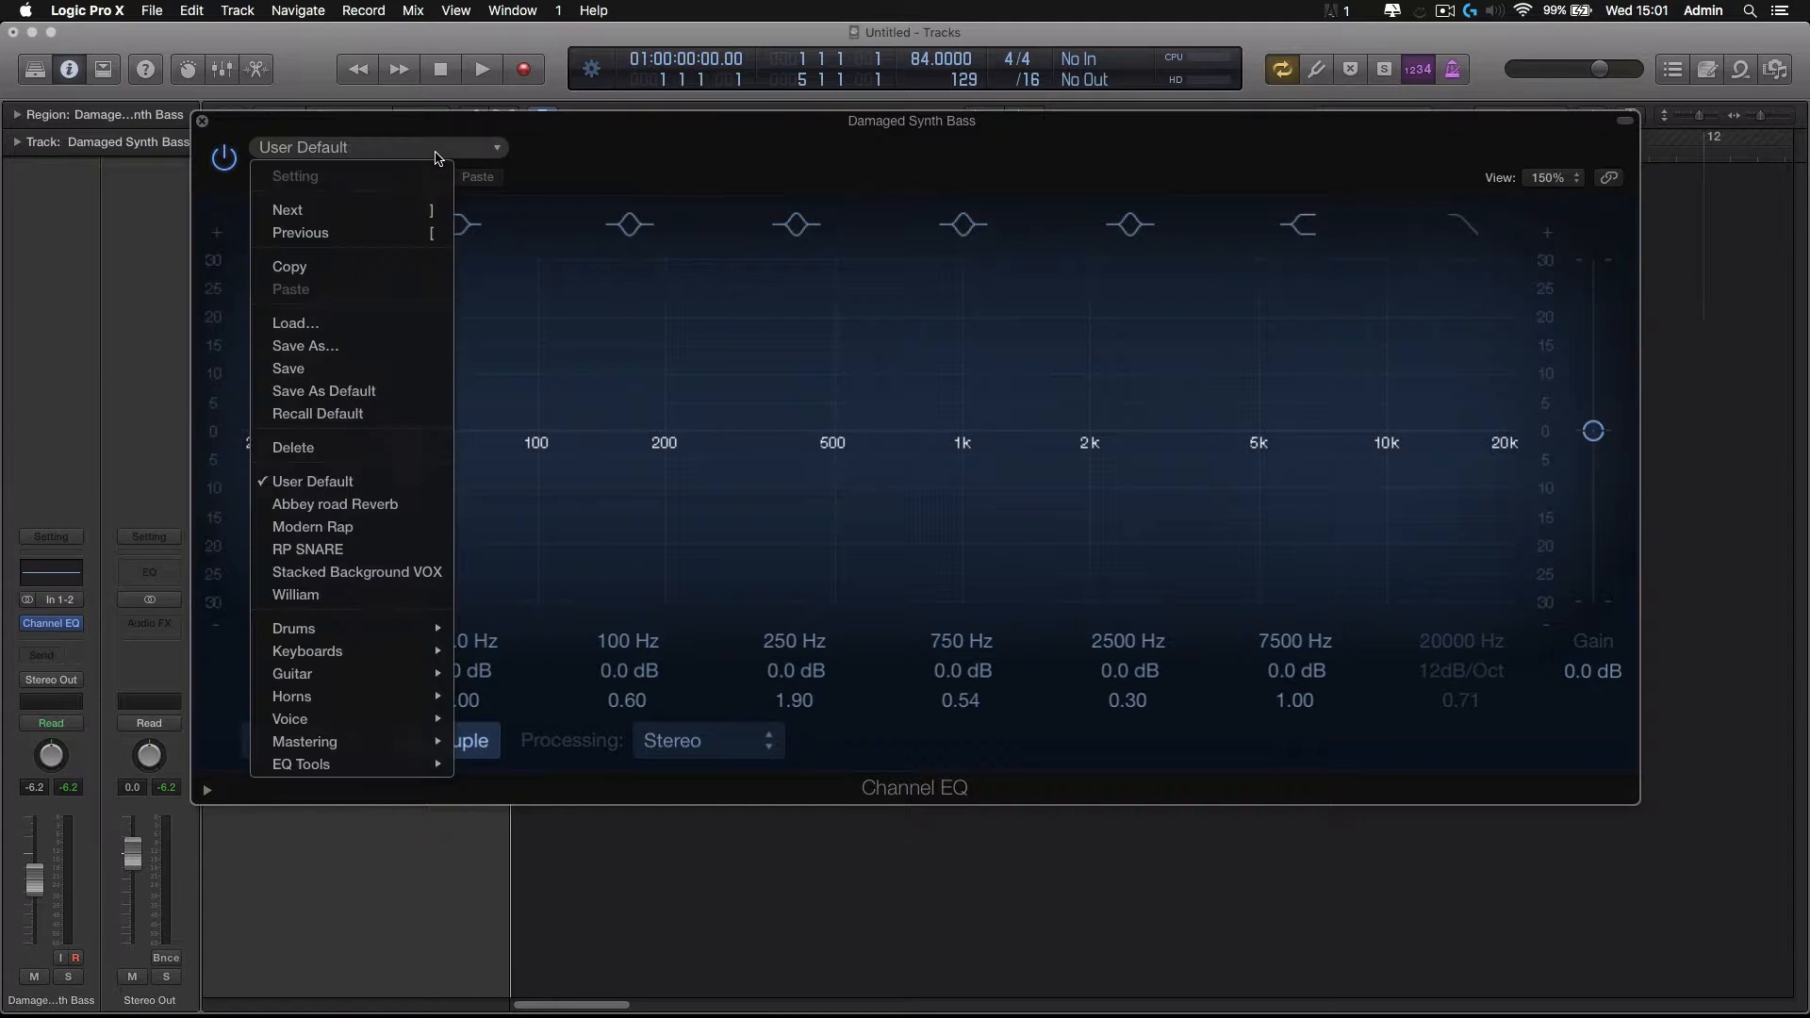
click(533, 276)
click(441, 151)
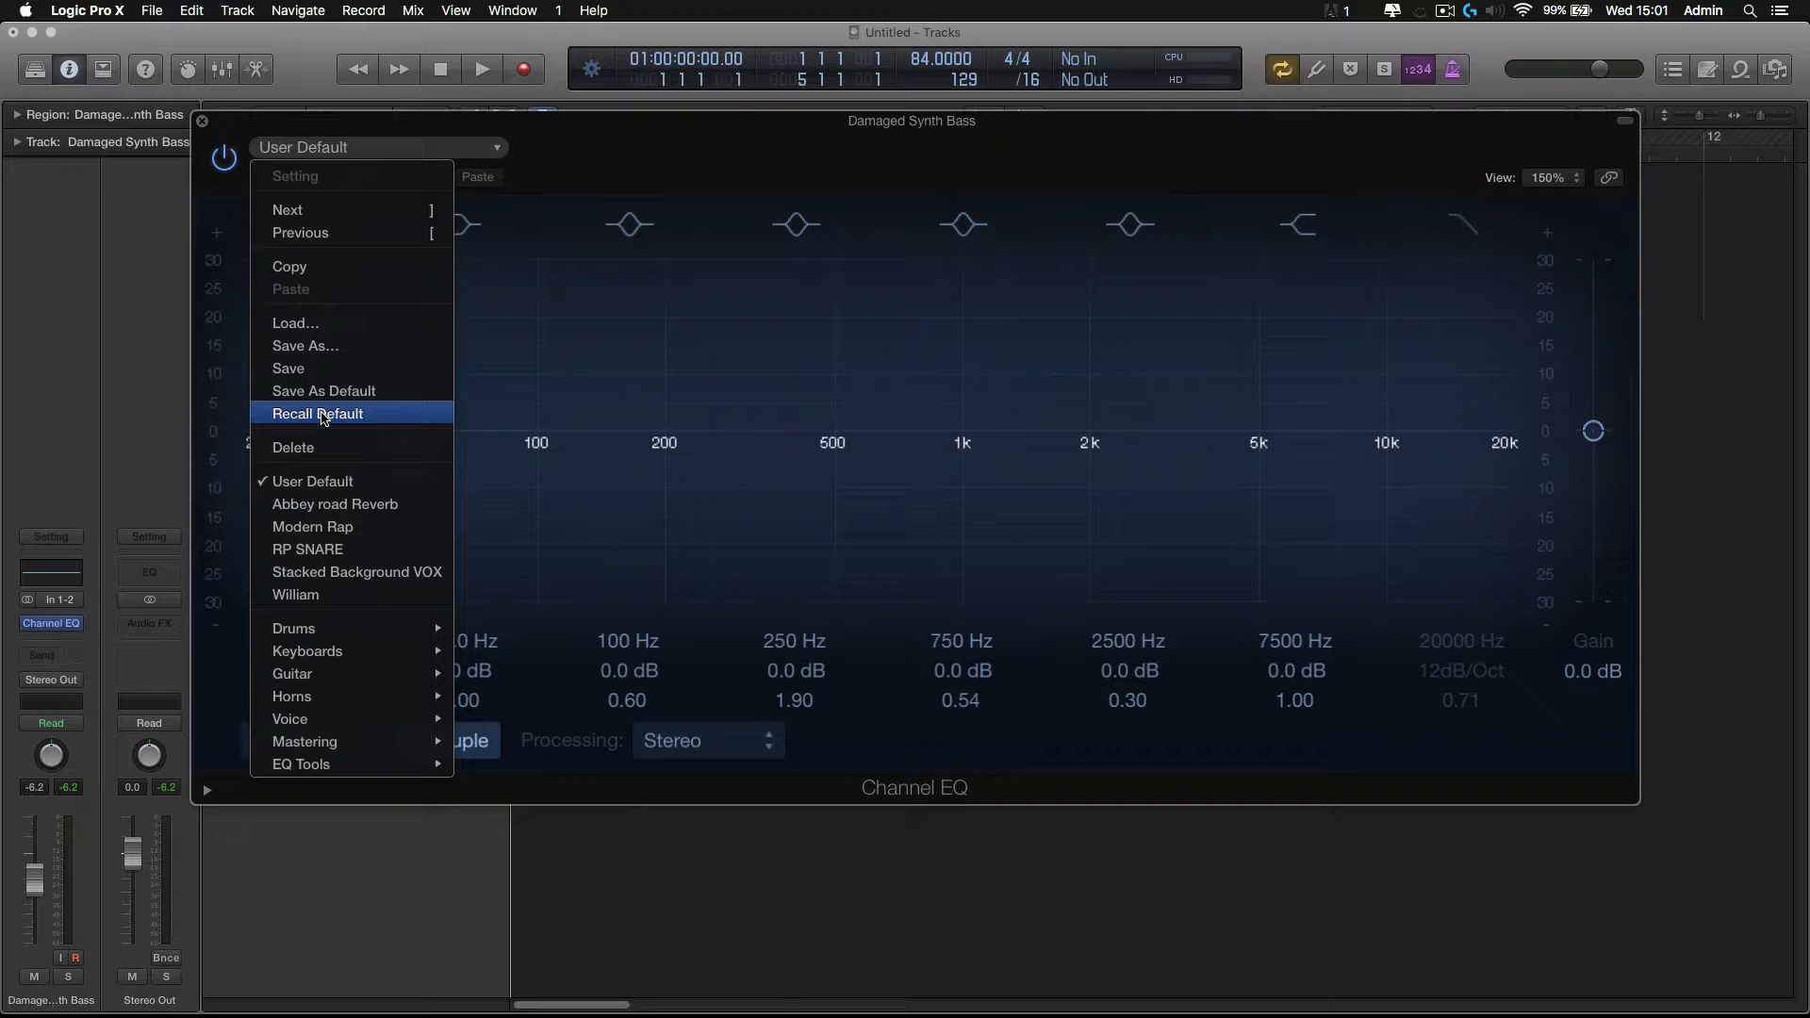
click(688, 324)
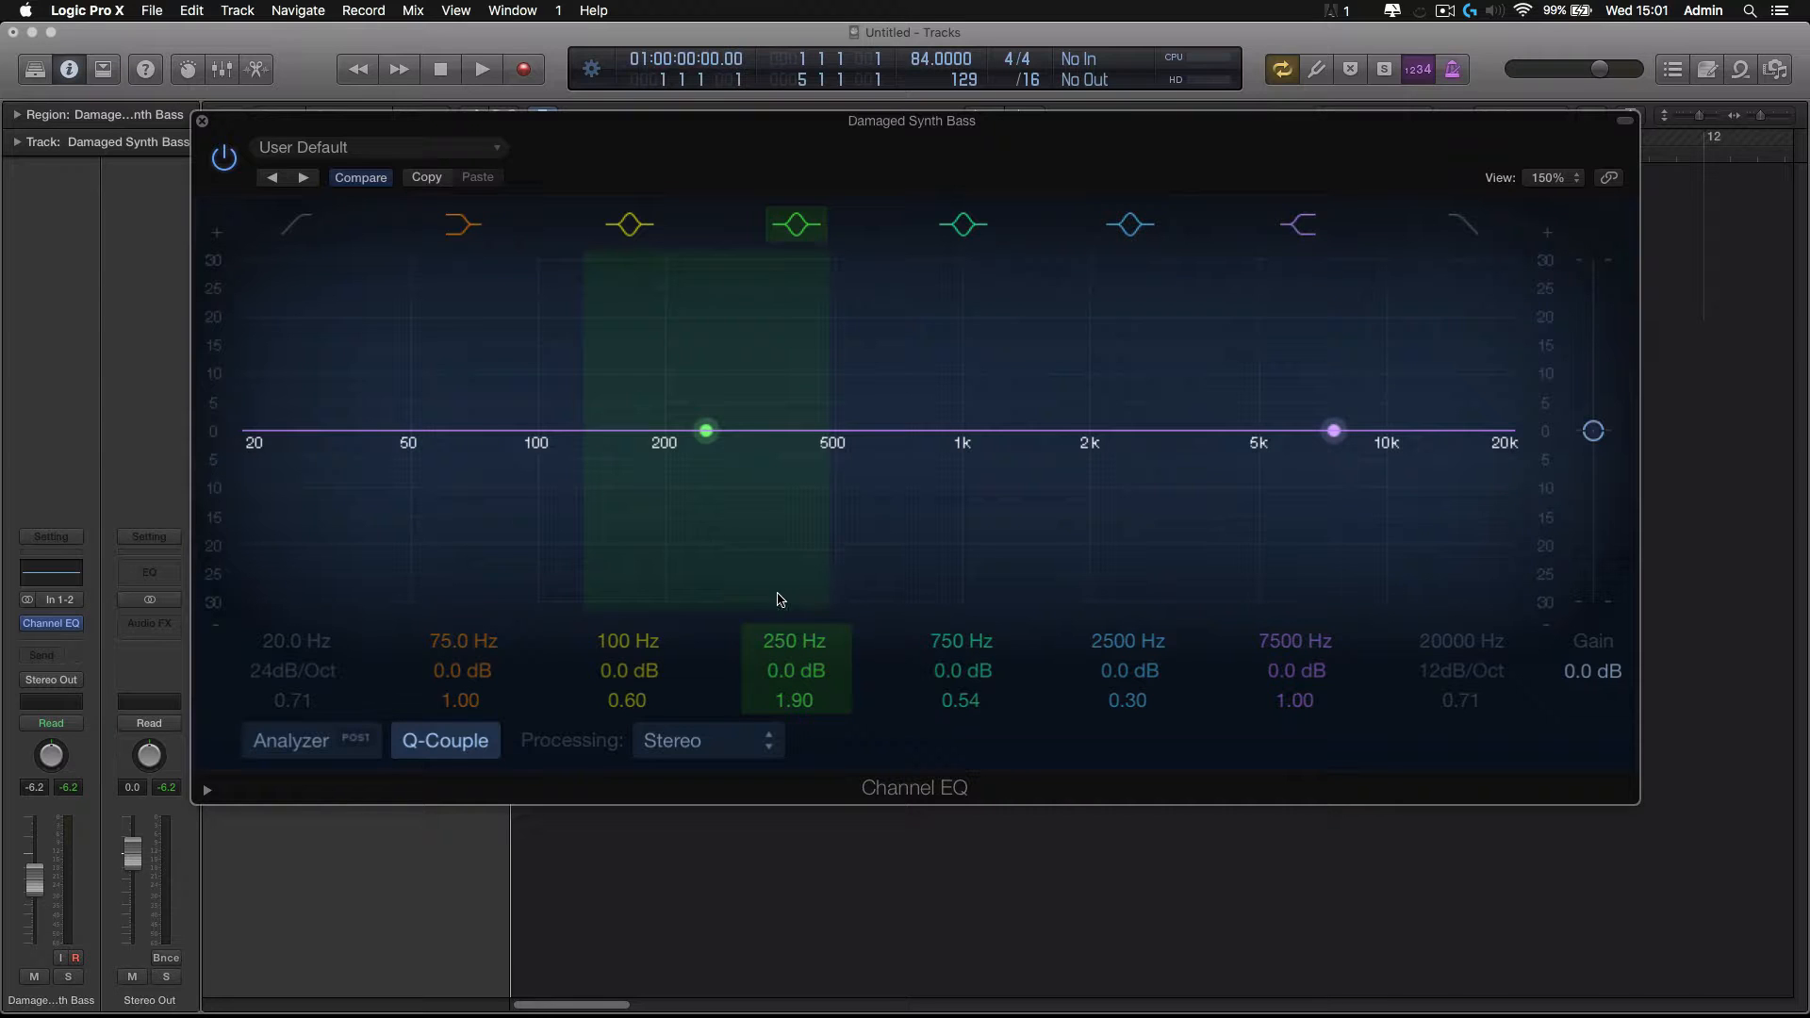
Set the green peak band to 430 Hz with a 10 dB cut and a Q of 2.00
mouse_move(782, 645)
mouse_down()
mouse_move(781, 594)
mouse_move(781, 622)
mouse_up()
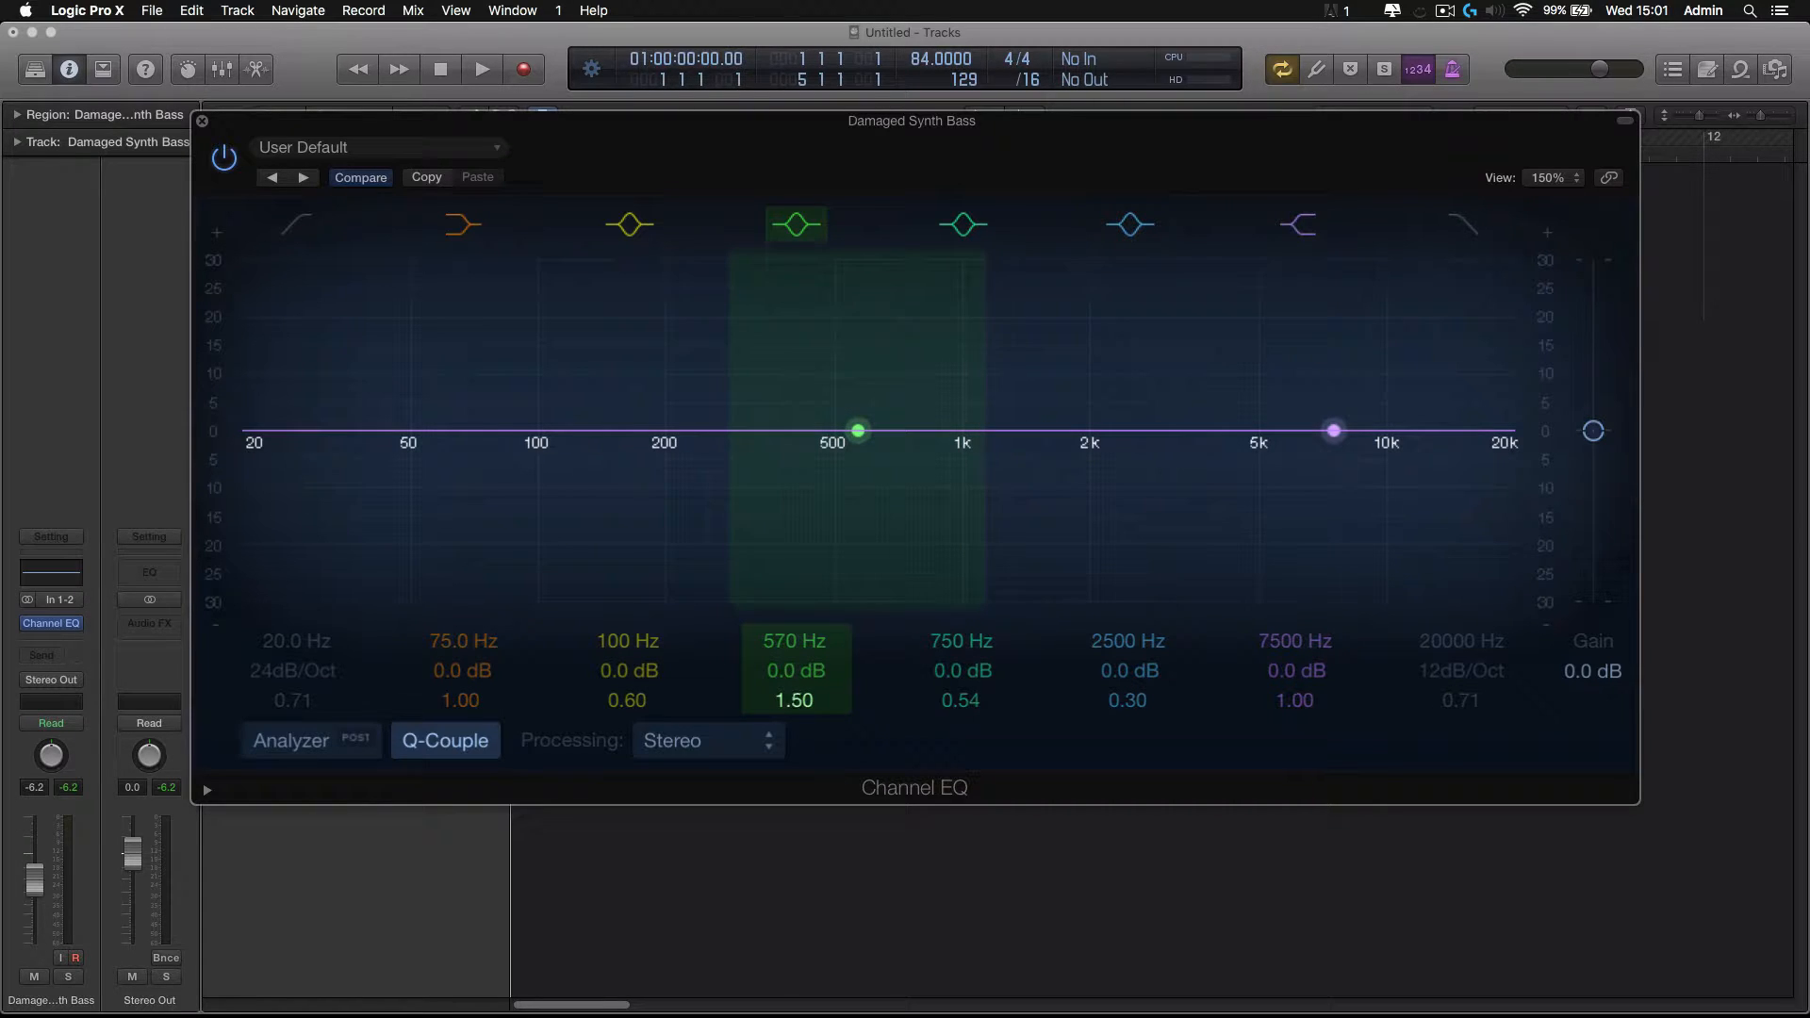
mouse_move(795, 699)
mouse_down()
mouse_move(795, 646)
mouse_move(794, 759)
mouse_move(795, 641)
mouse_move(795, 755)
mouse_up()
mouse_move(781, 680)
mouse_down()
mouse_move(780, 653)
mouse_move(781, 705)
mouse_up()
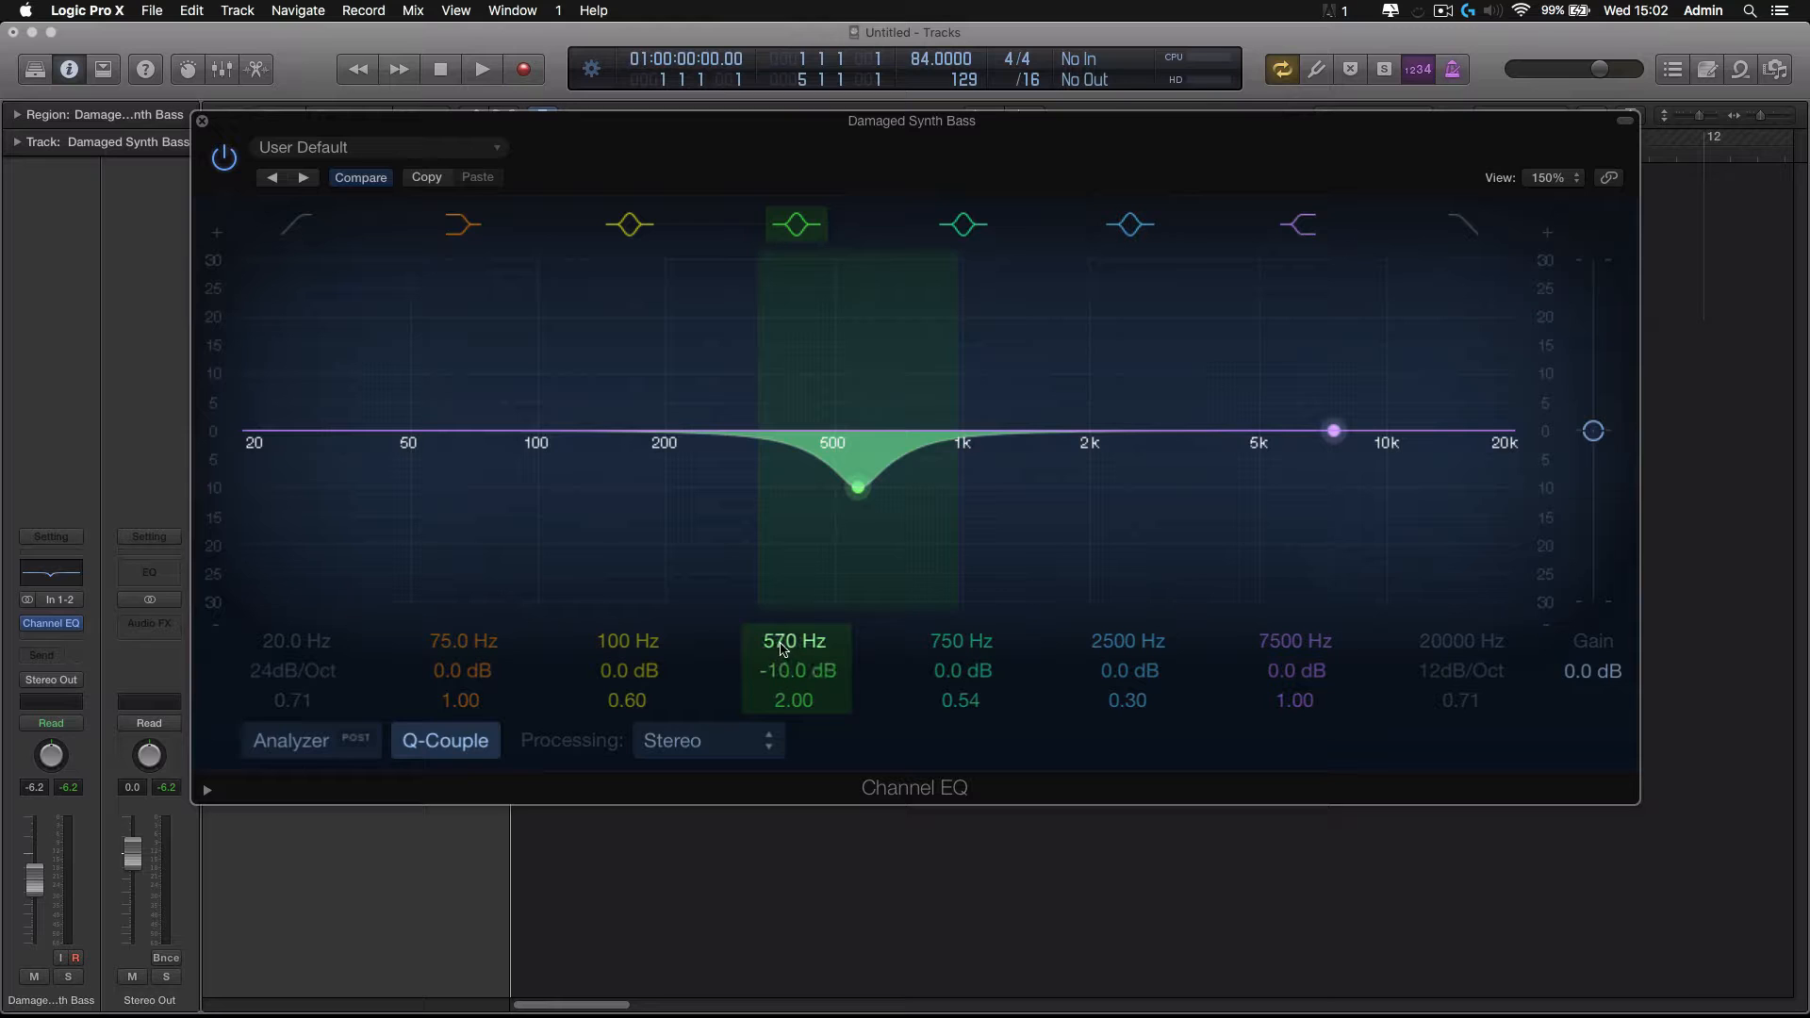
mouse_move(782, 645)
mouse_down()
mouse_move(782, 695)
mouse_move(781, 622)
mouse_move(782, 645)
mouse_up()
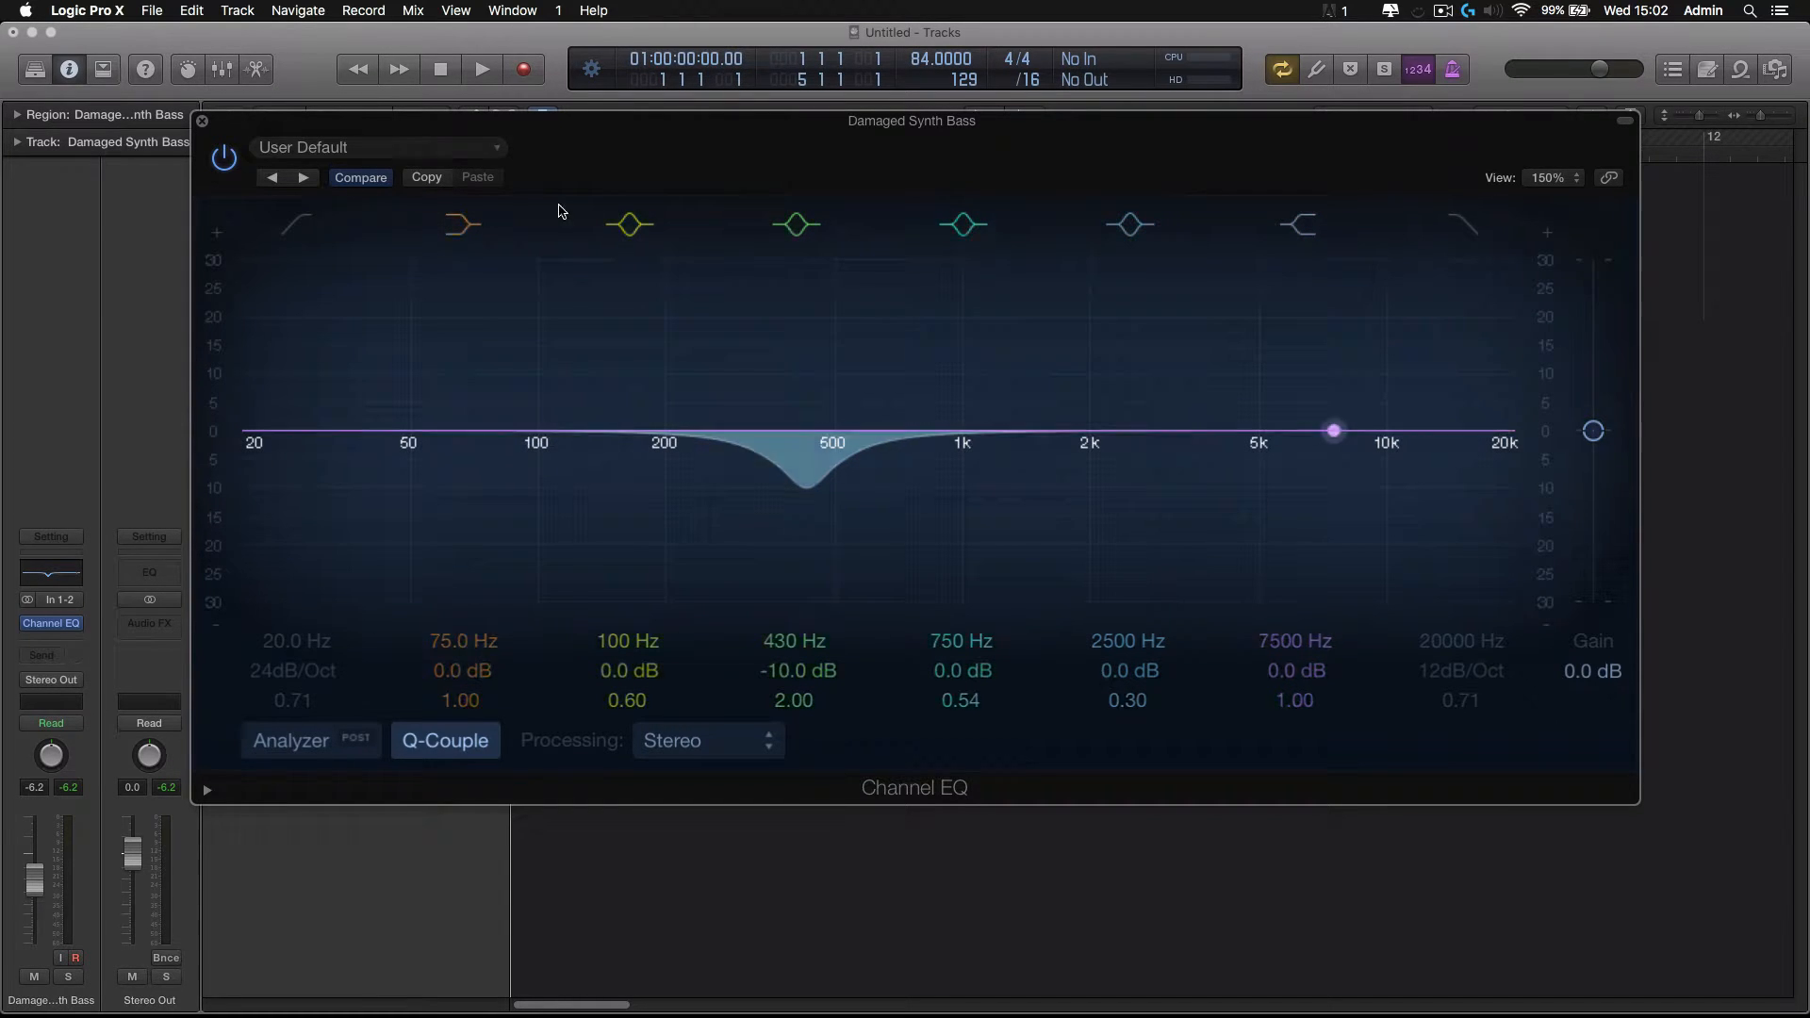
Look over the Channel EQ presets, and move the plug-in window down to uncover the Damaged Synth Bass region
click(436, 155)
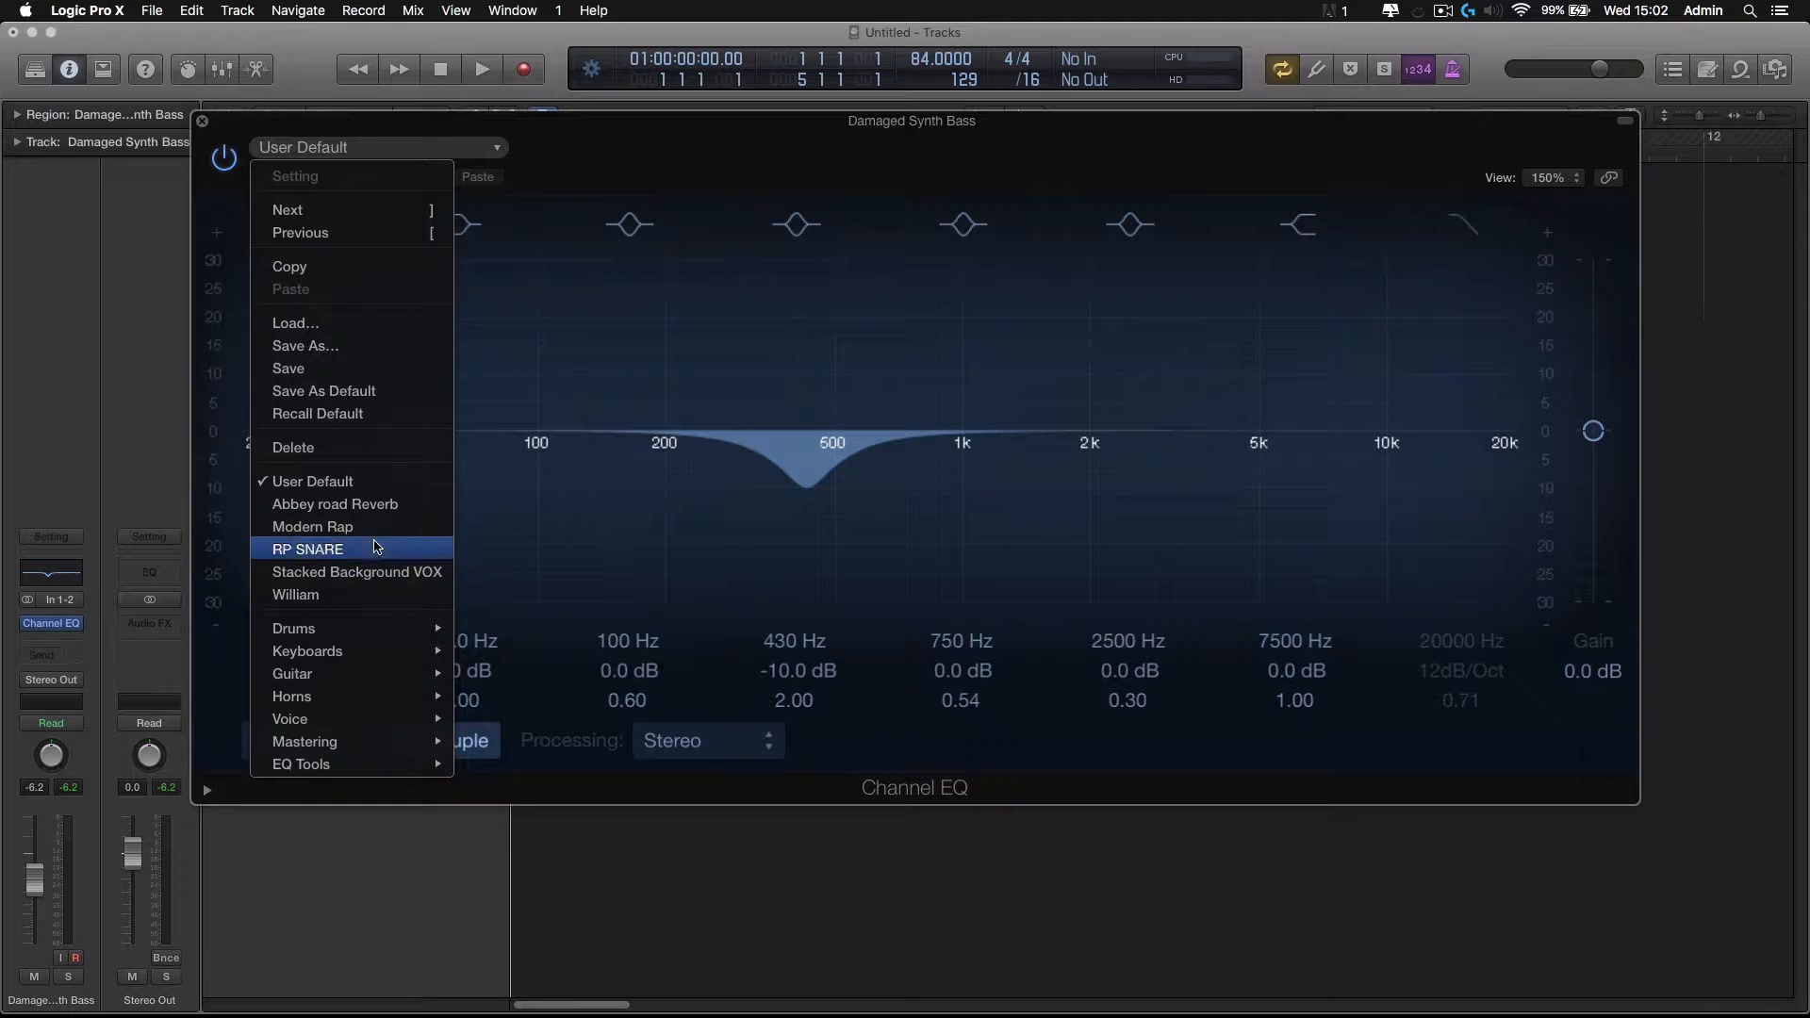
click(674, 344)
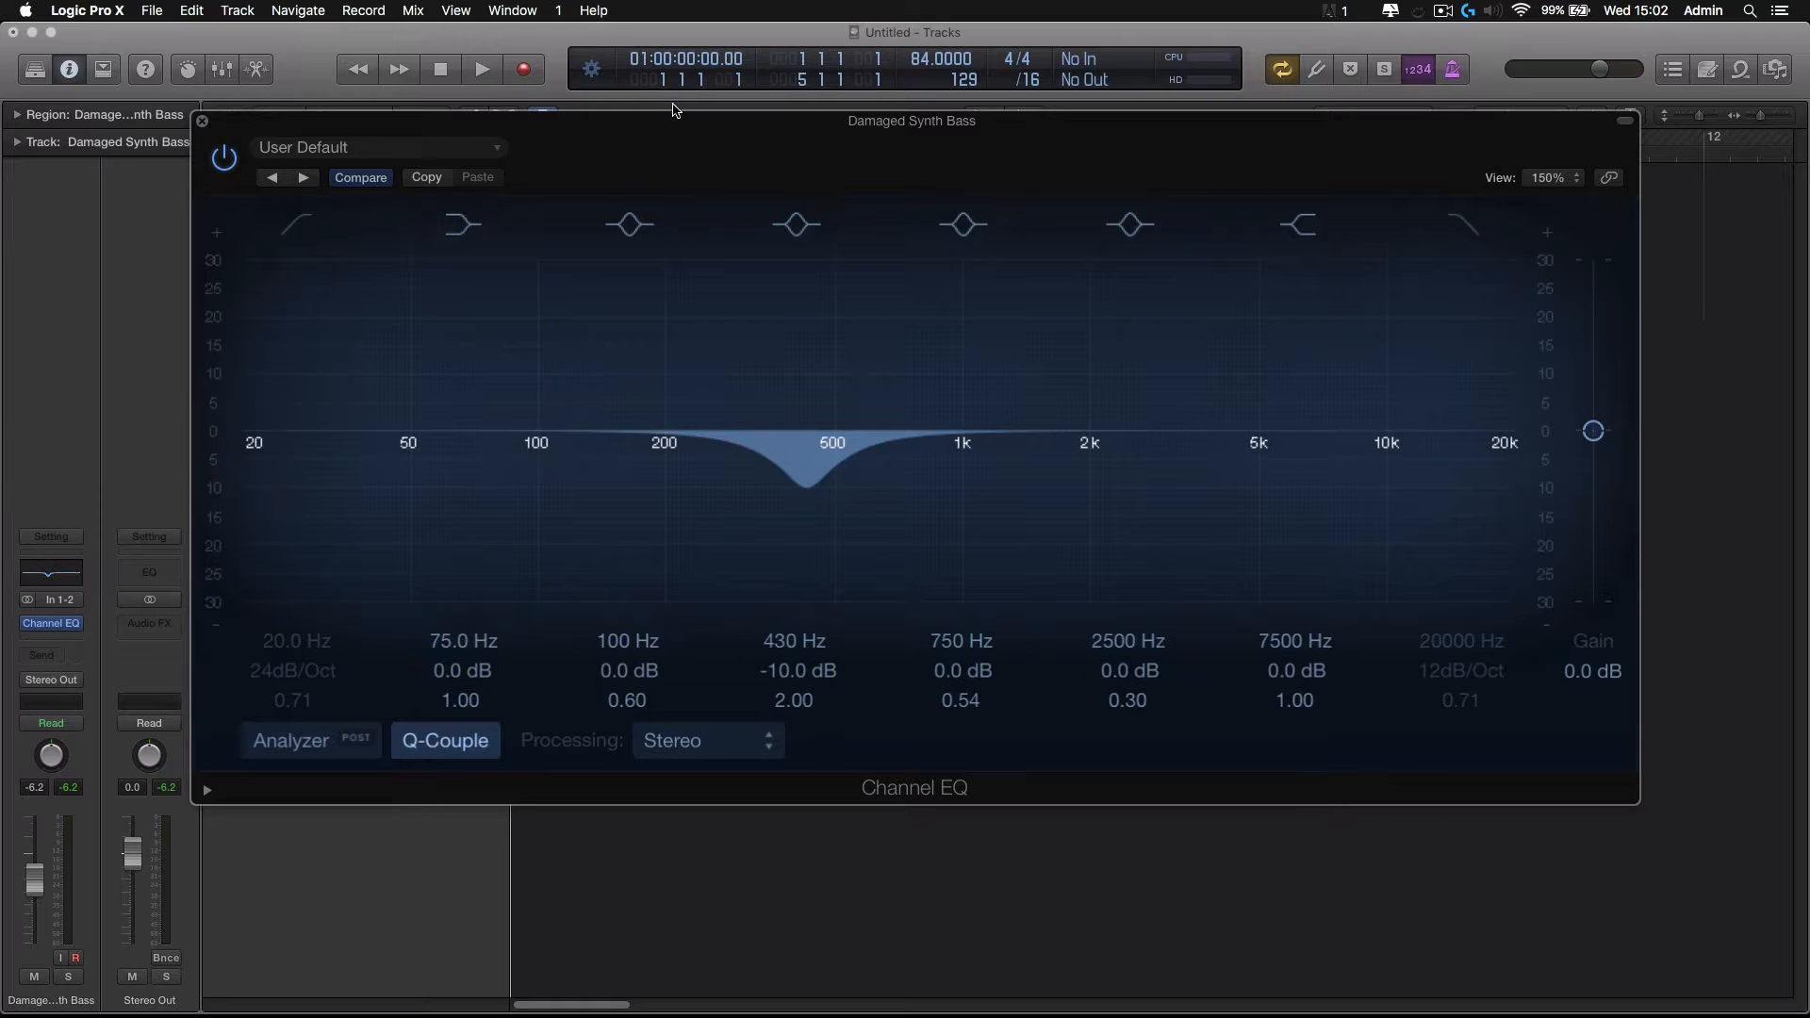
drag(675, 130, 726, 188)
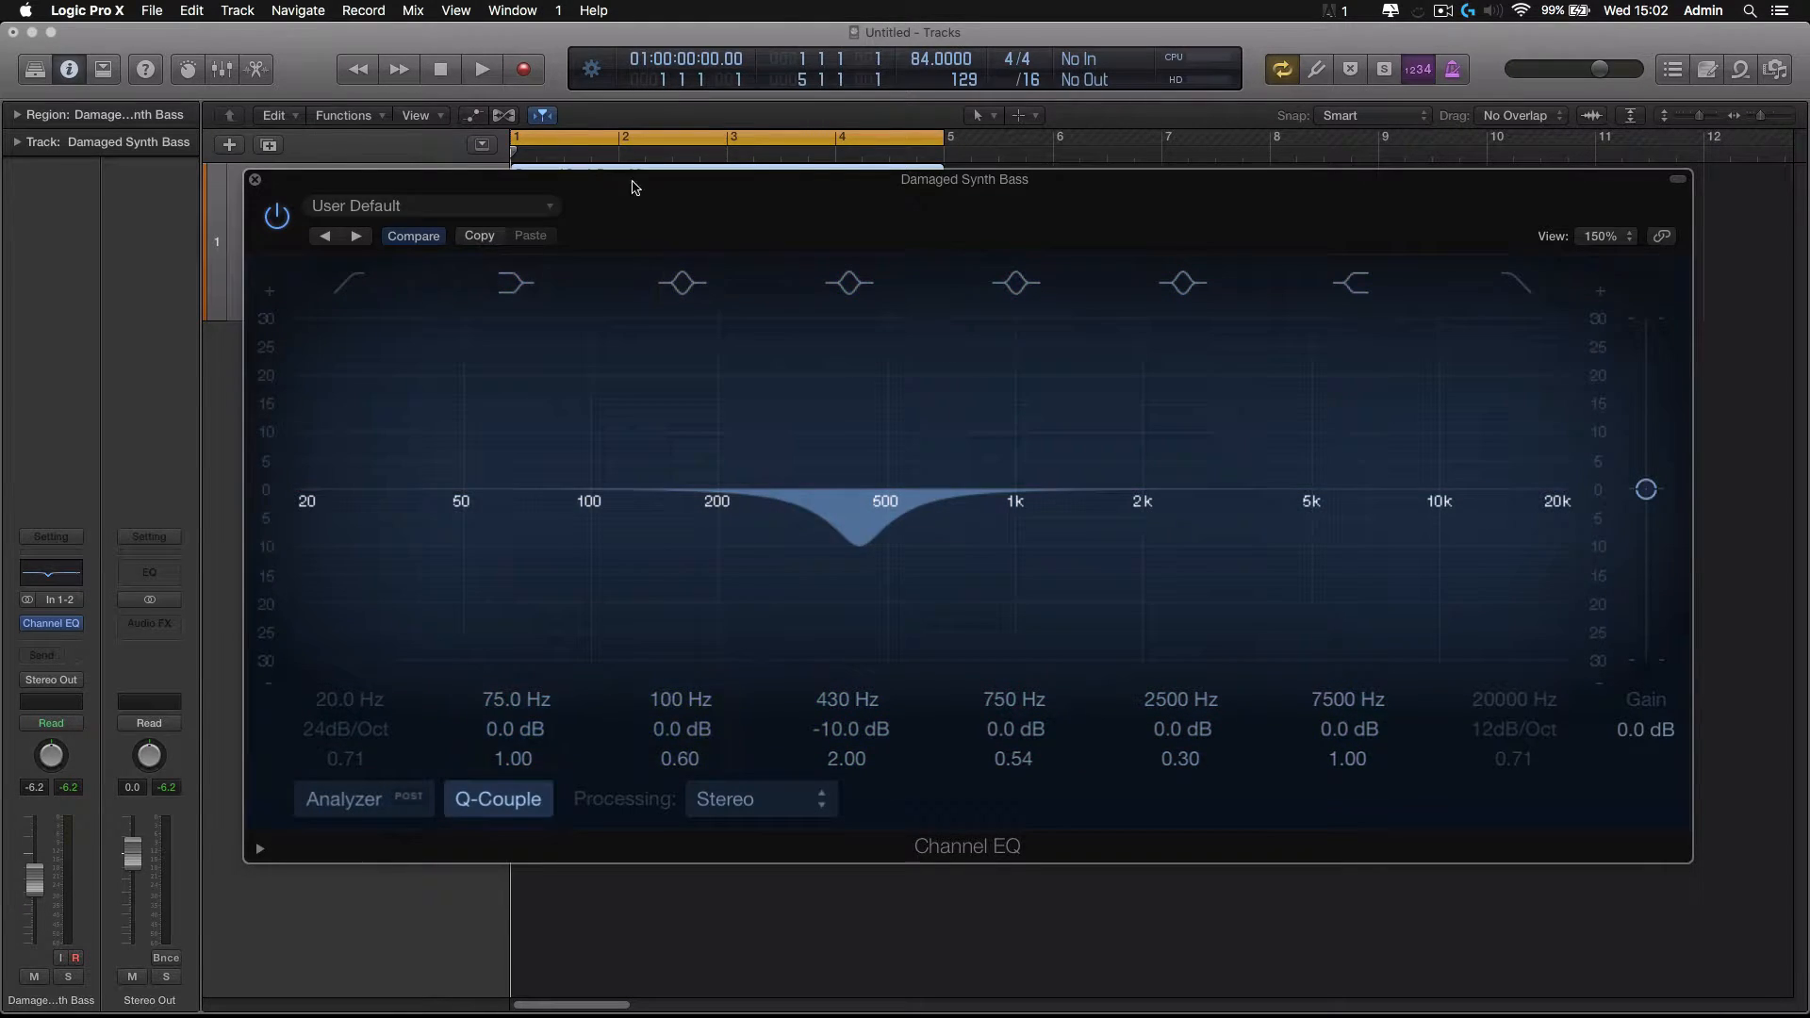
drag(667, 179, 662, 237)
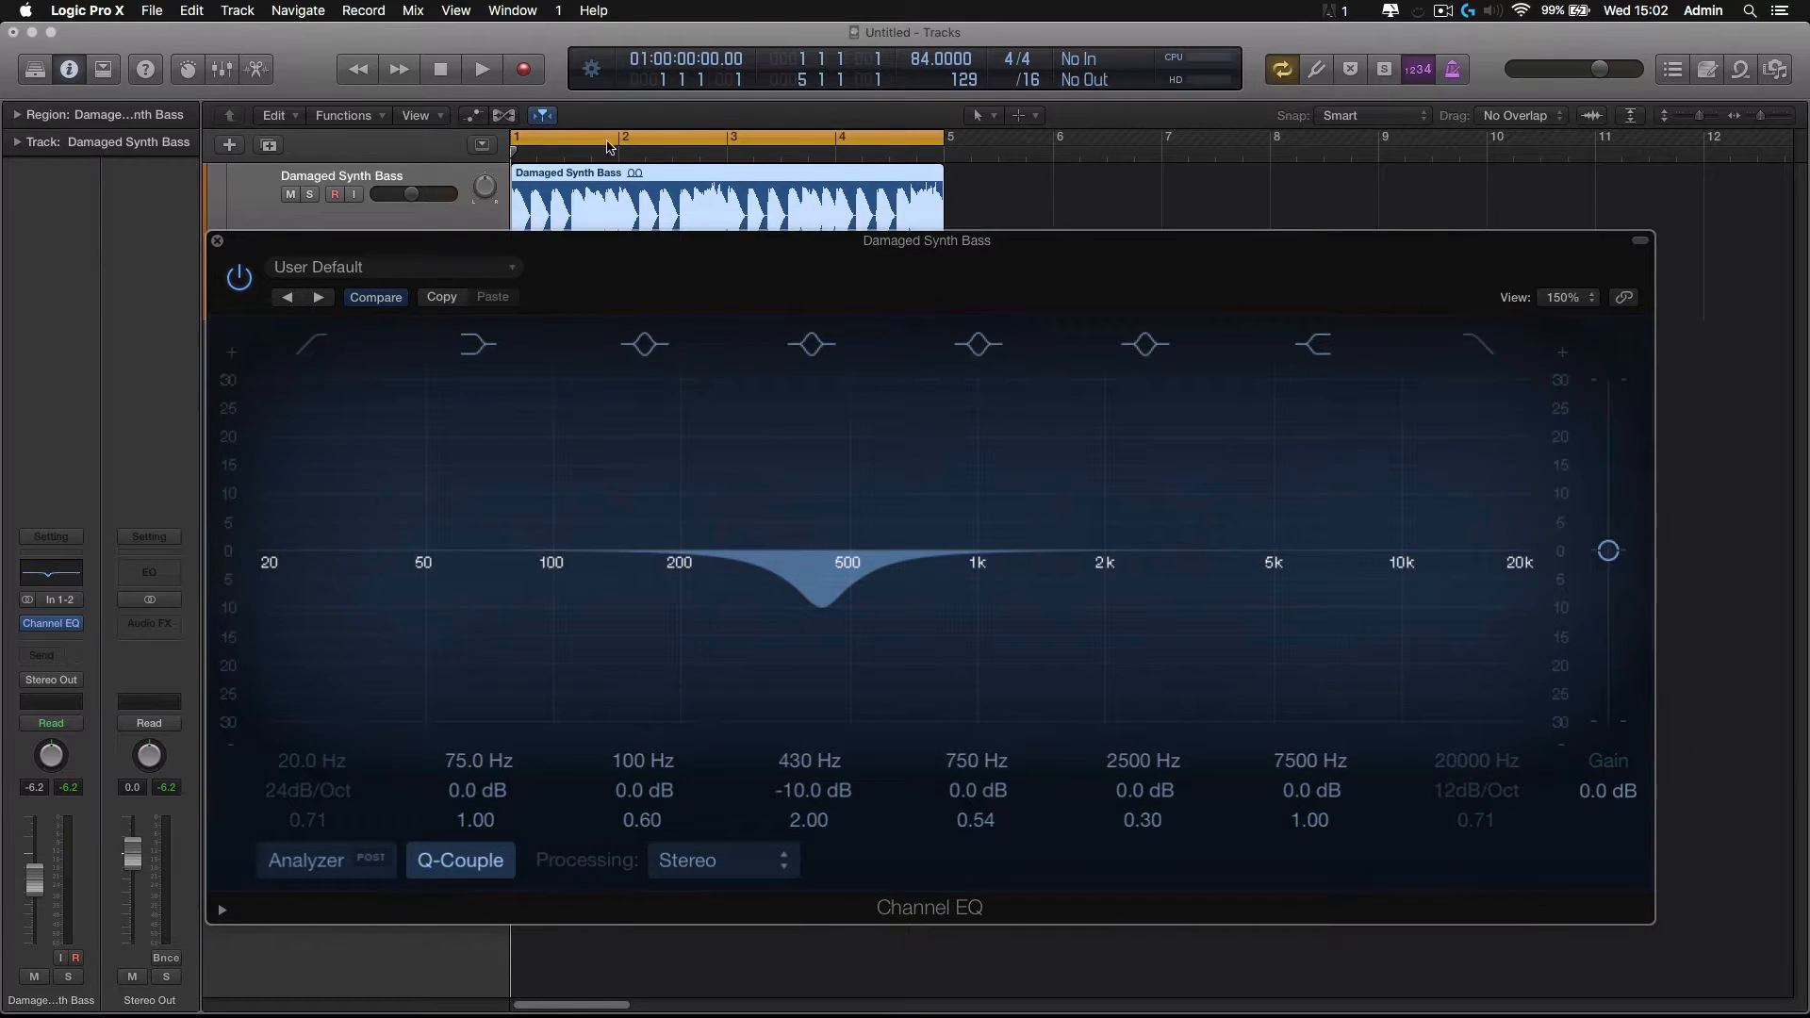
Reset the 430 Hz band's gain to 0 dB and play the bass with the Analyzer on to view its spectrum
click(314, 866)
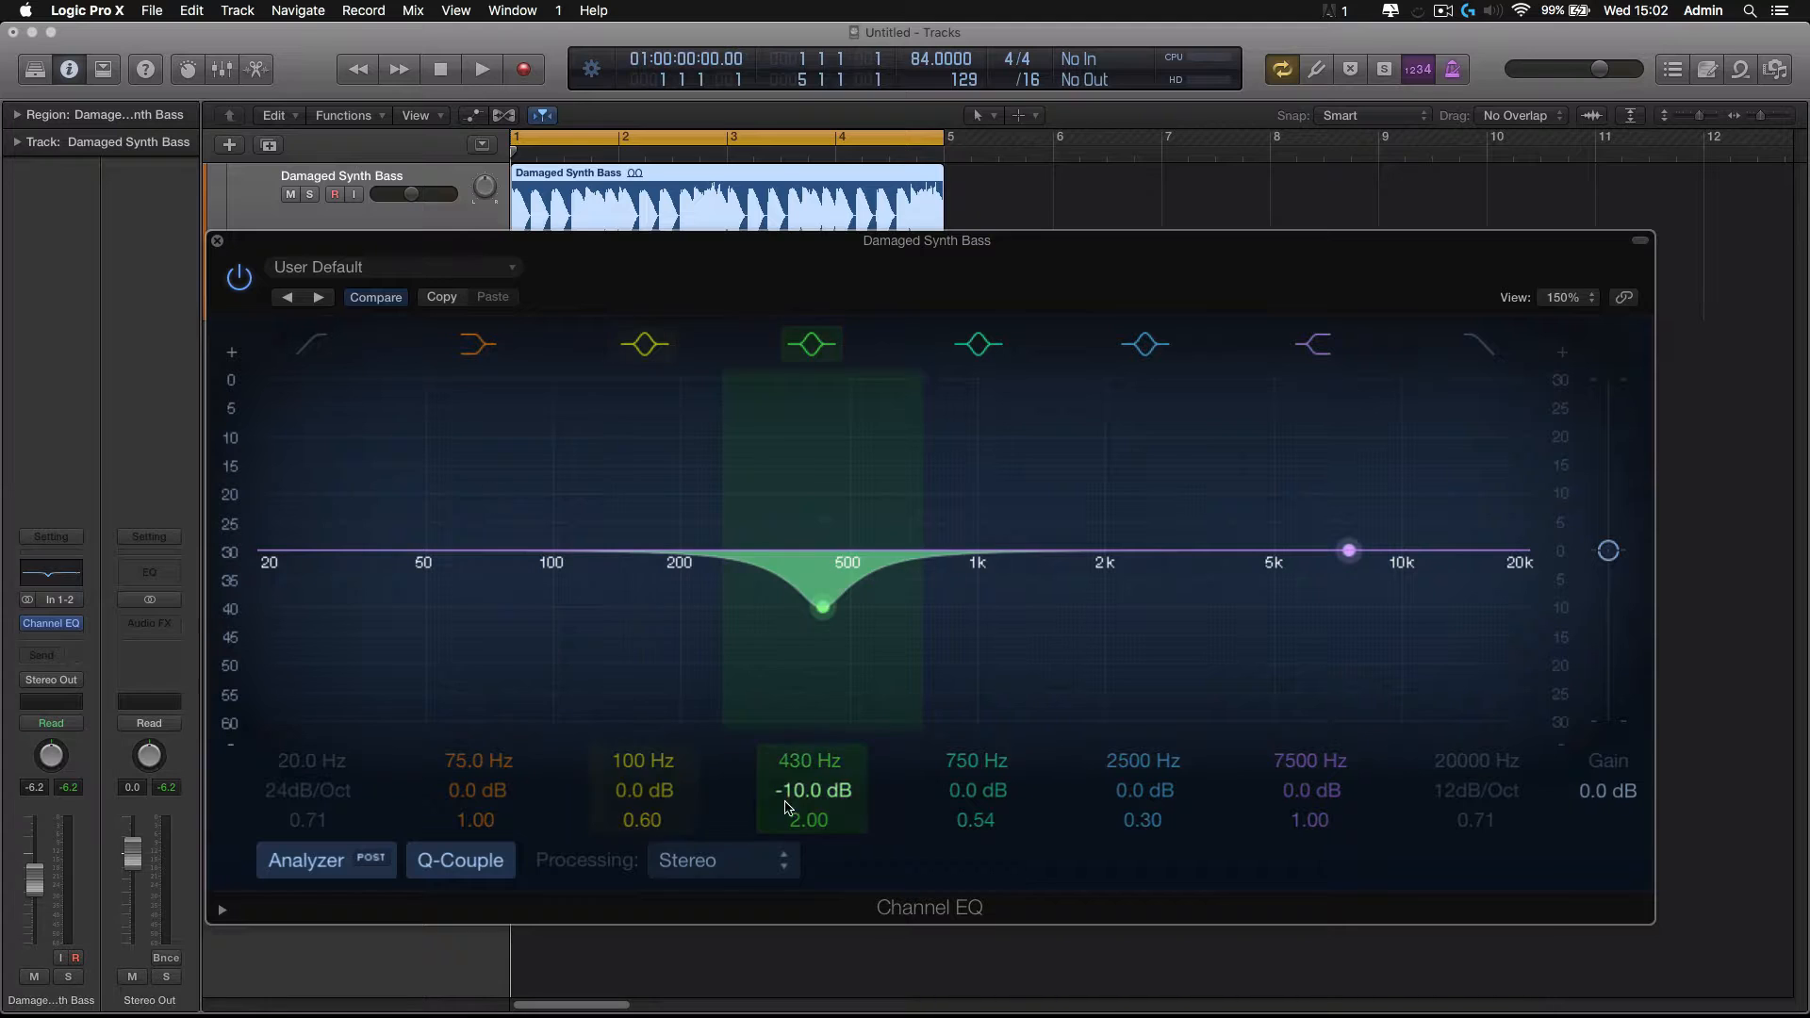
alt+click(801, 800)
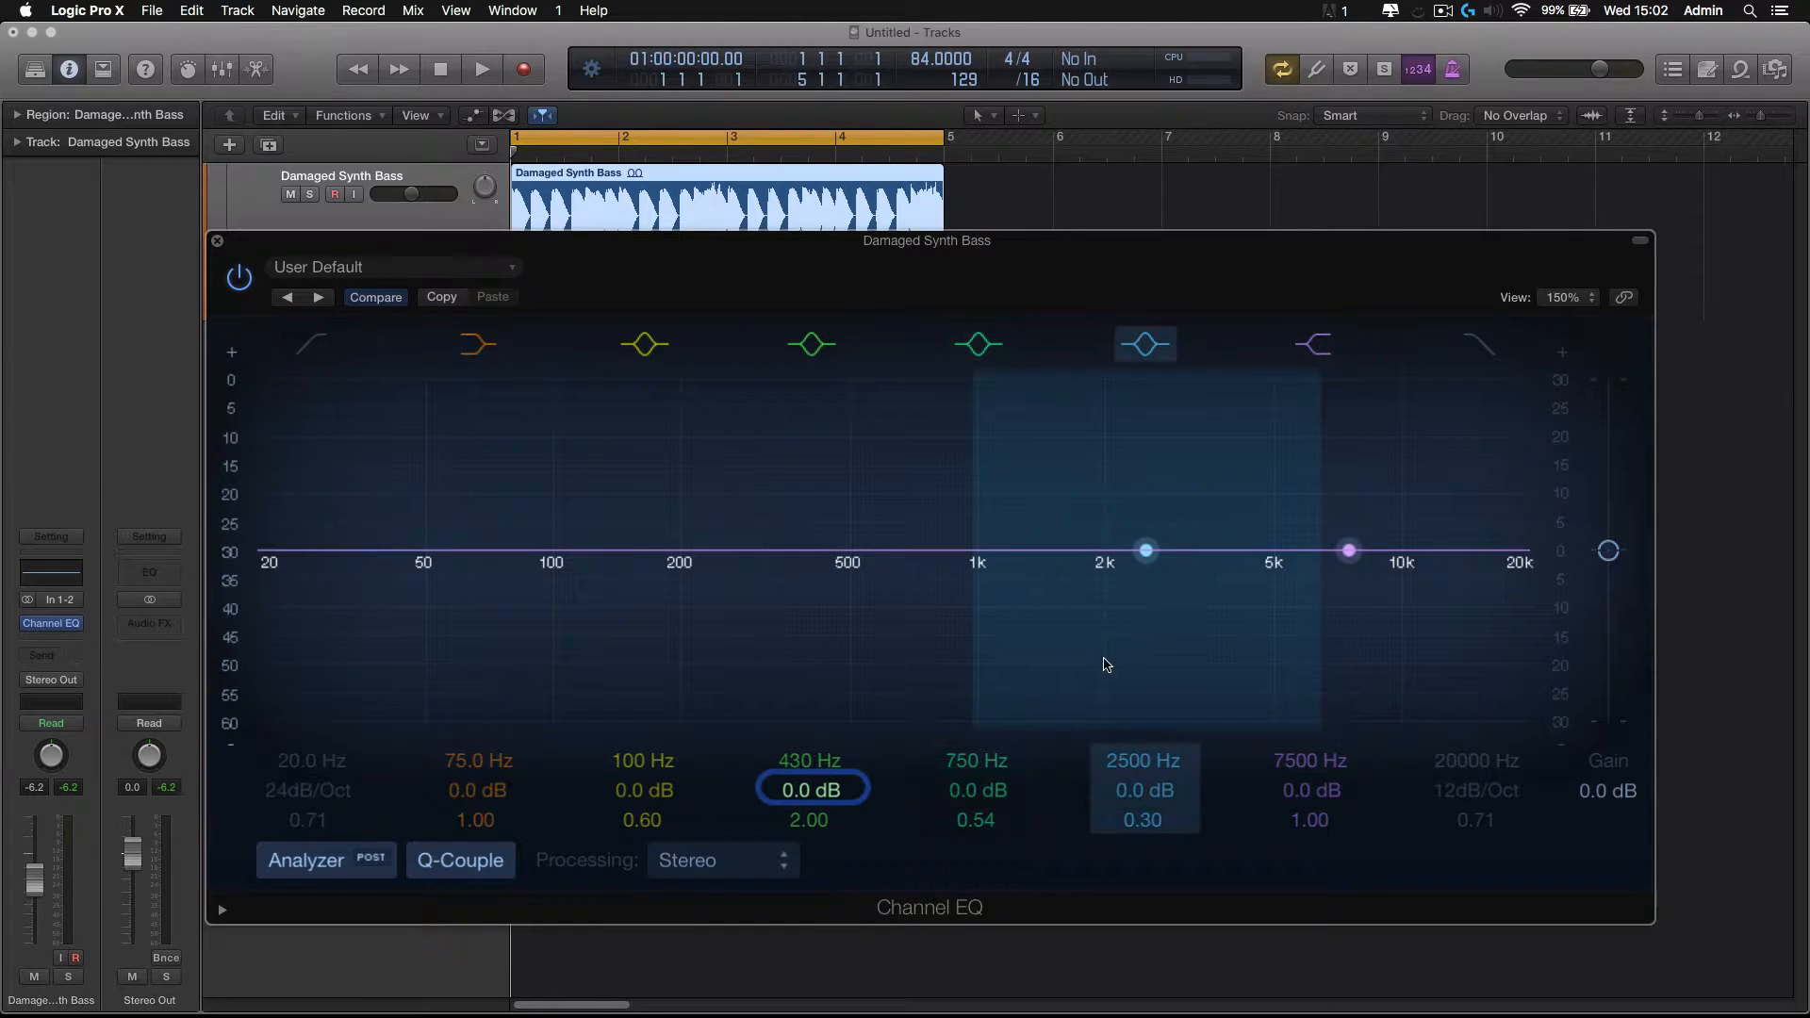
key(space)
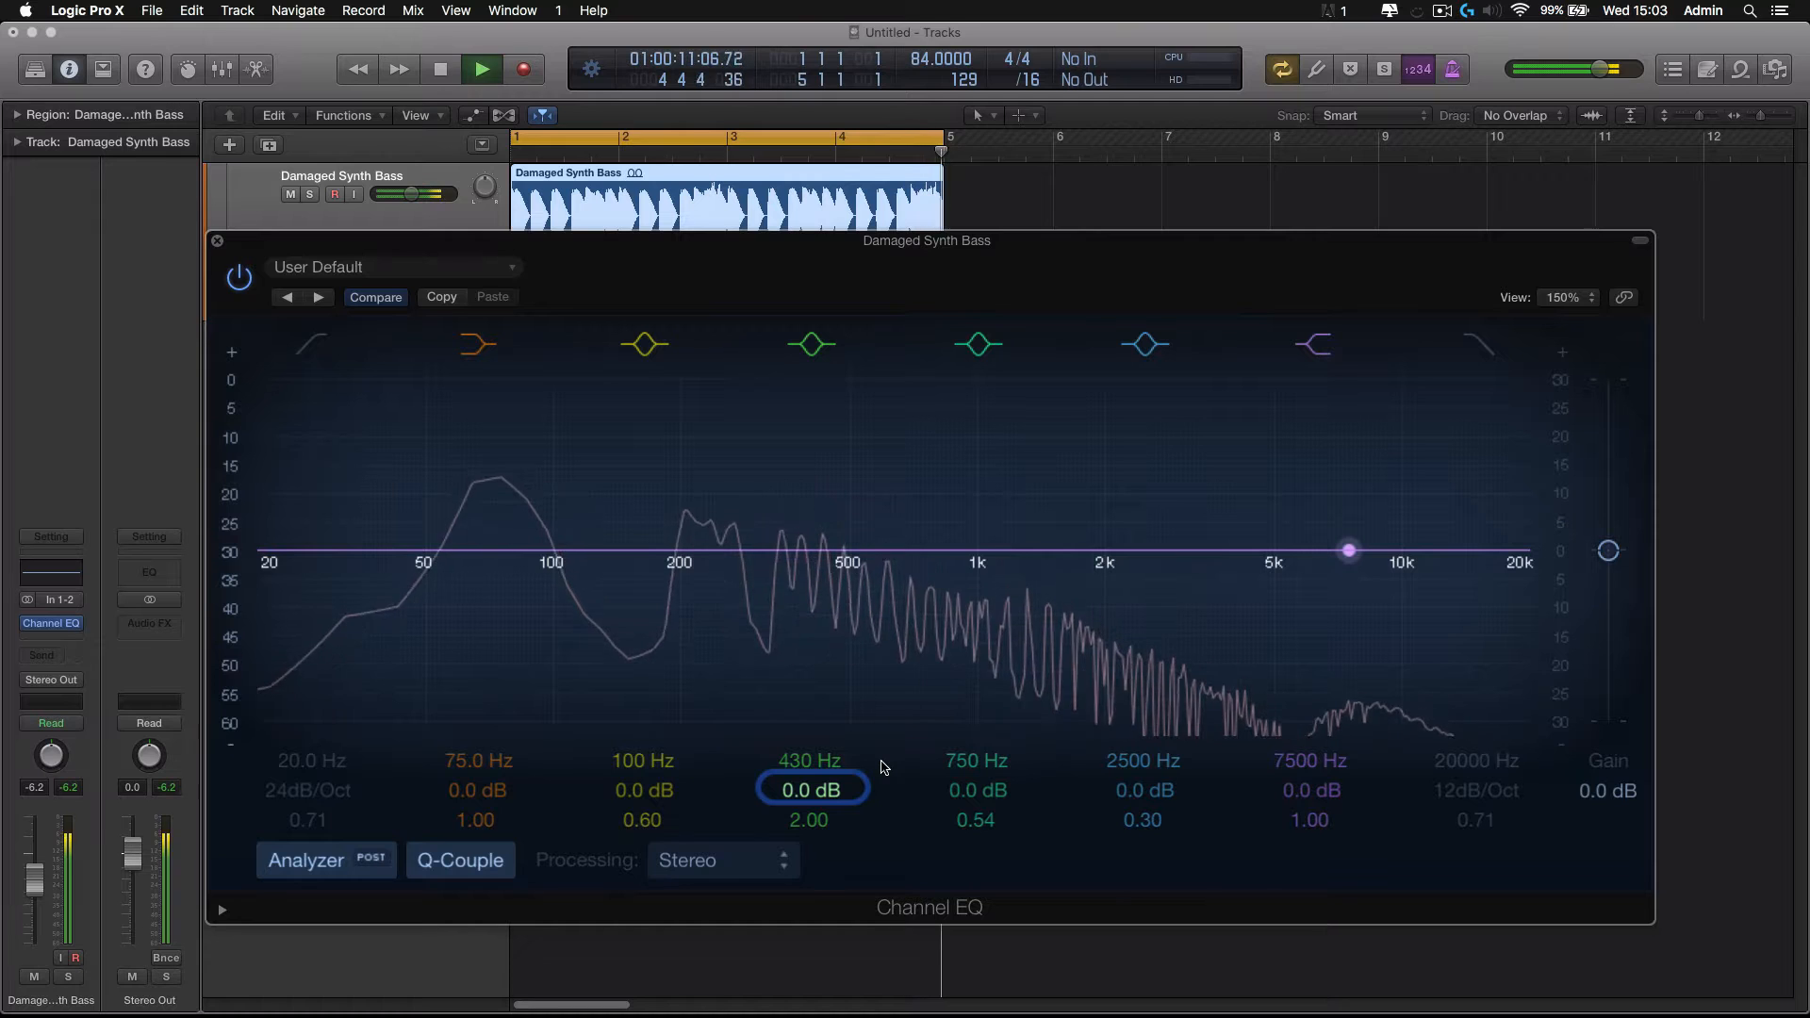
key(space)
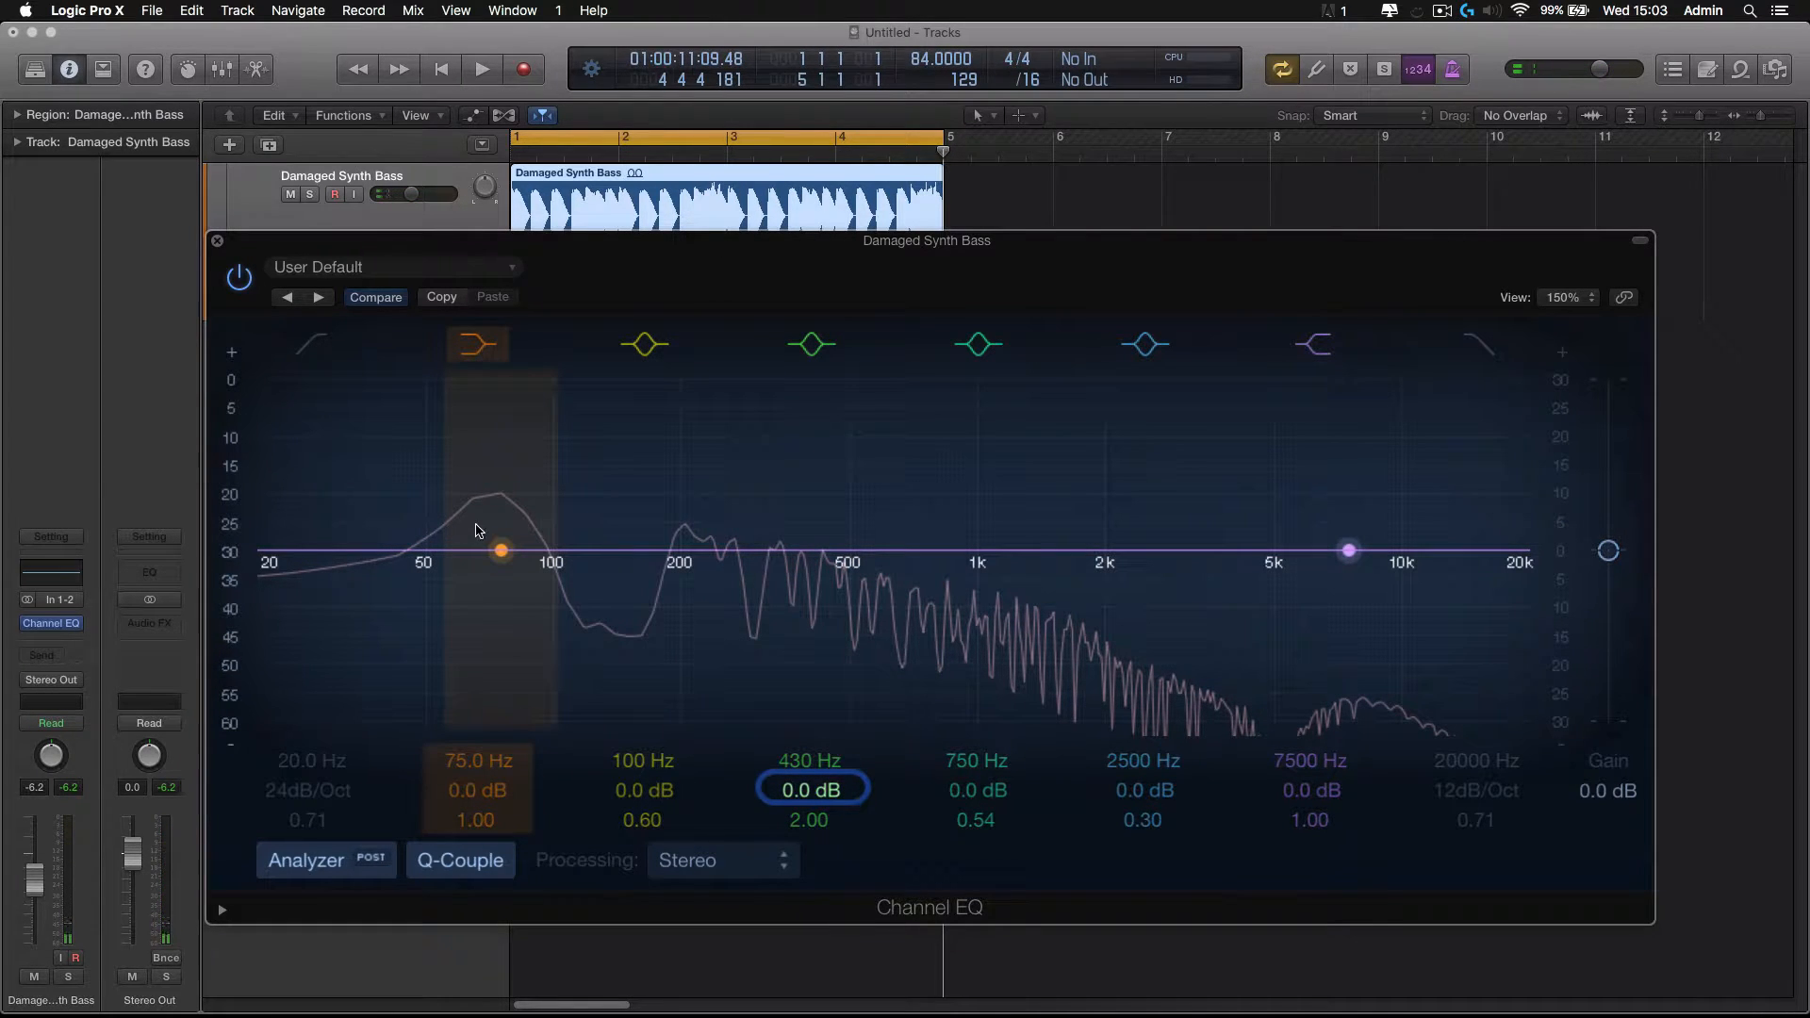
Shift the low shelf to 73 Hz, and shrink the Channel EQ window to 100% and move it clear of the track headers
mouse_move(505, 548)
mouse_down()
mouse_move(500, 487)
mouse_move(501, 549)
mouse_up()
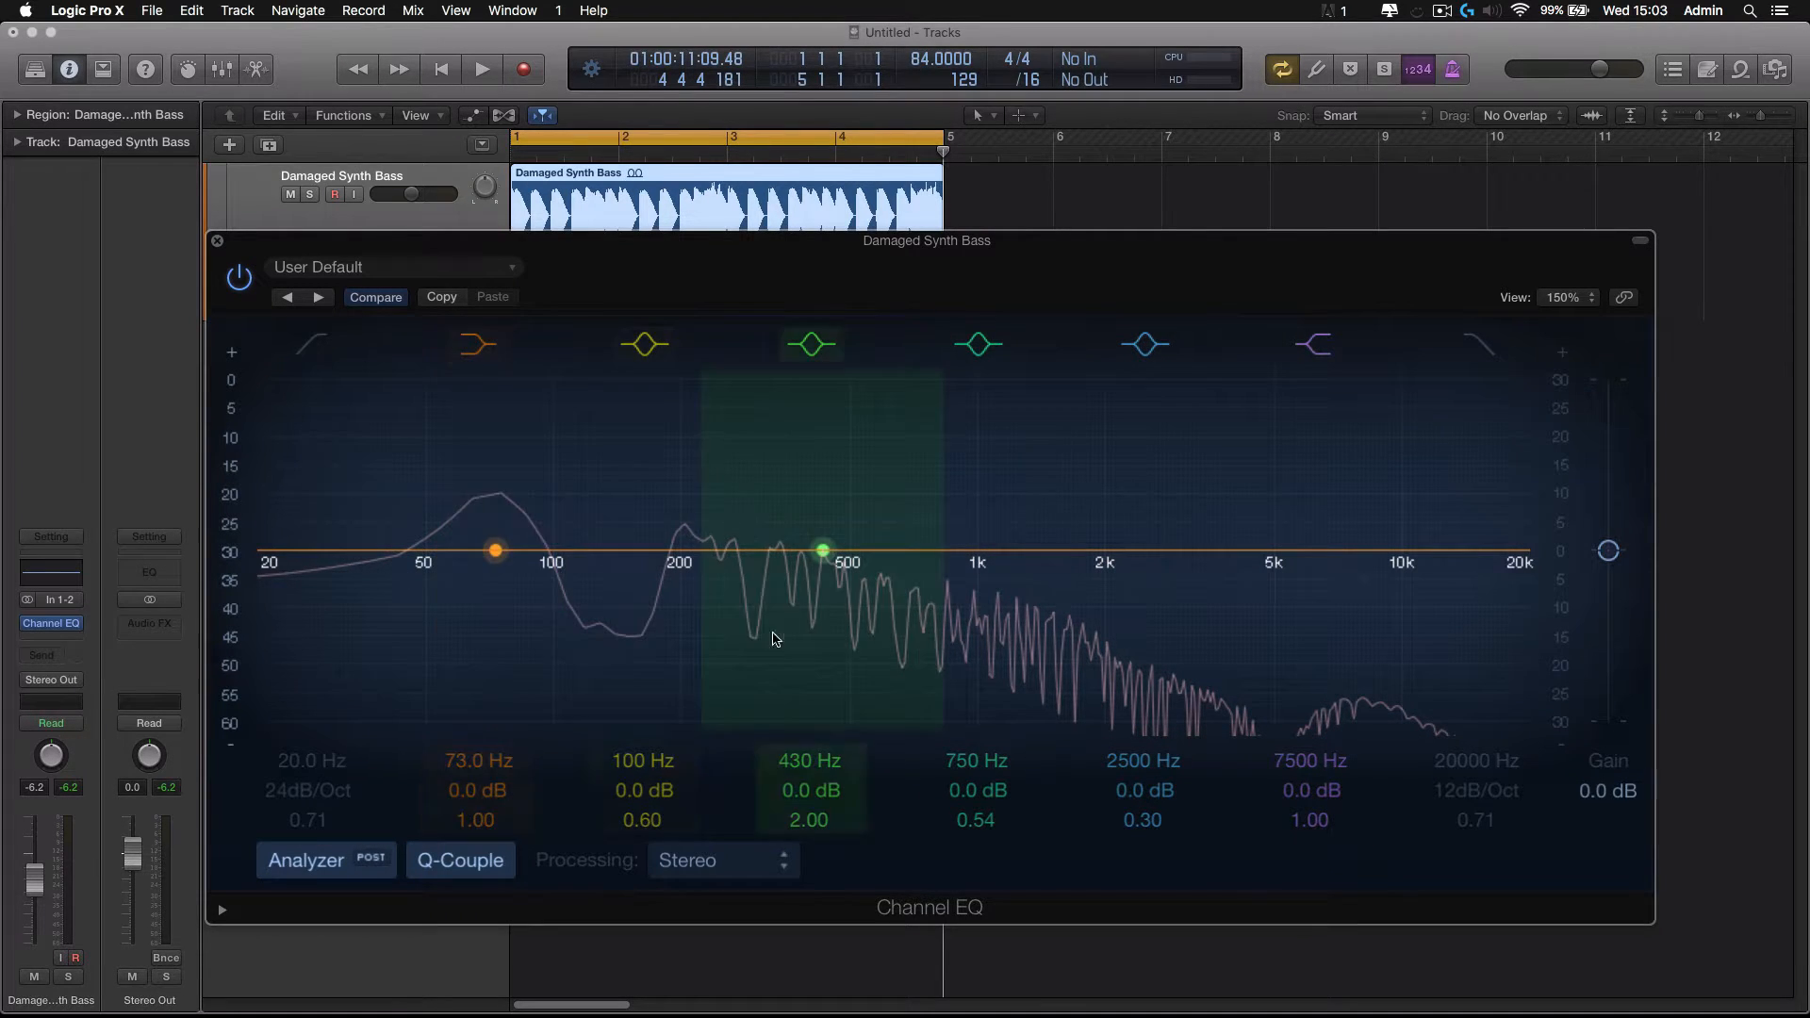
drag(928, 287, 940, 236)
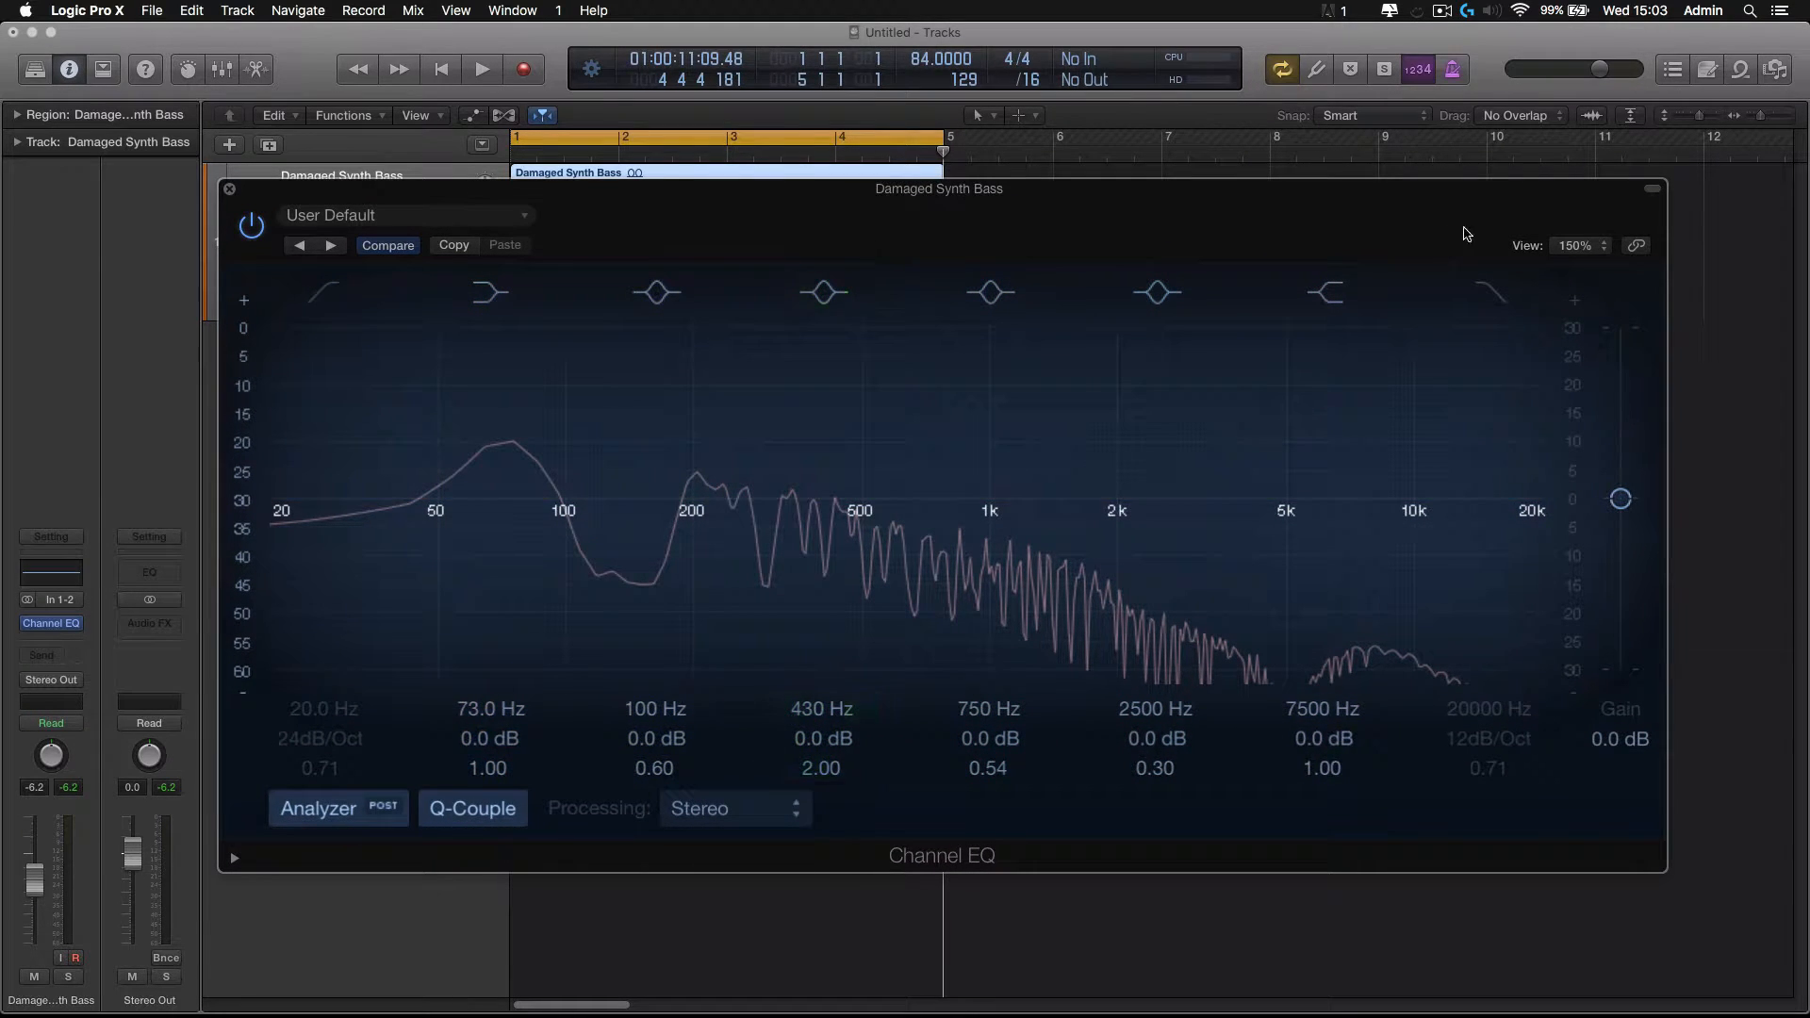
click(1576, 245)
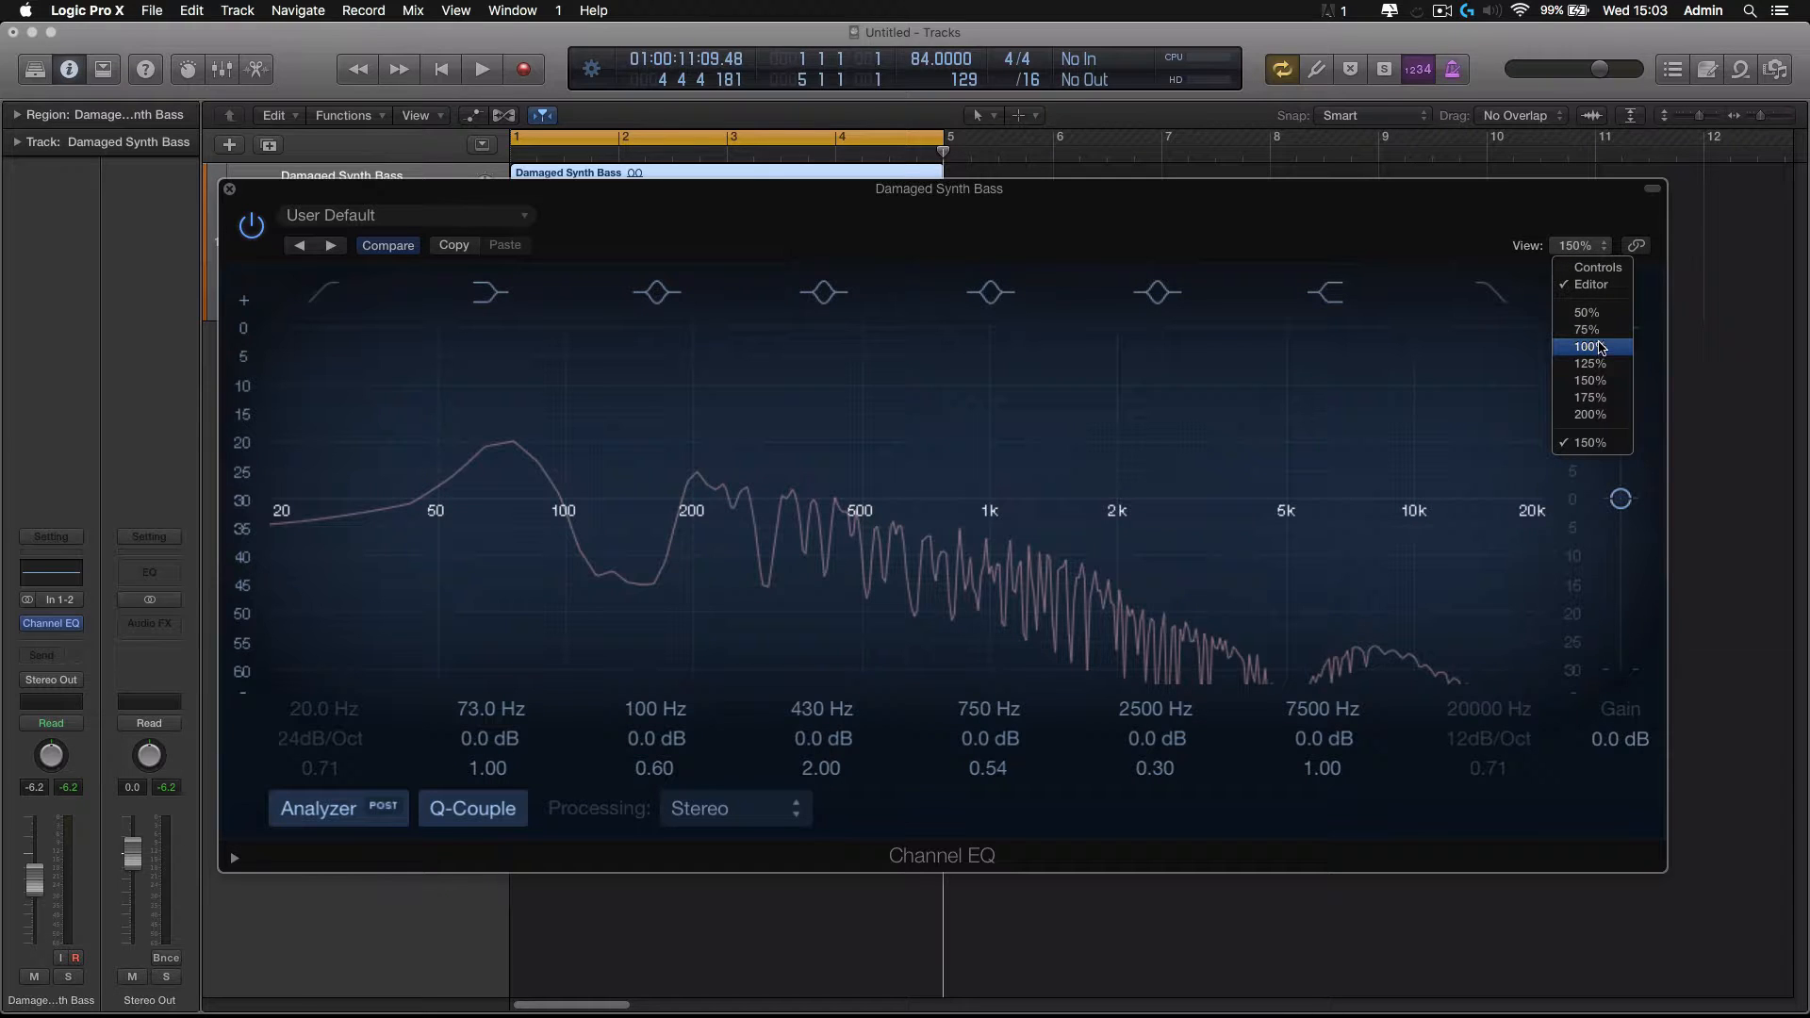
click(1609, 351)
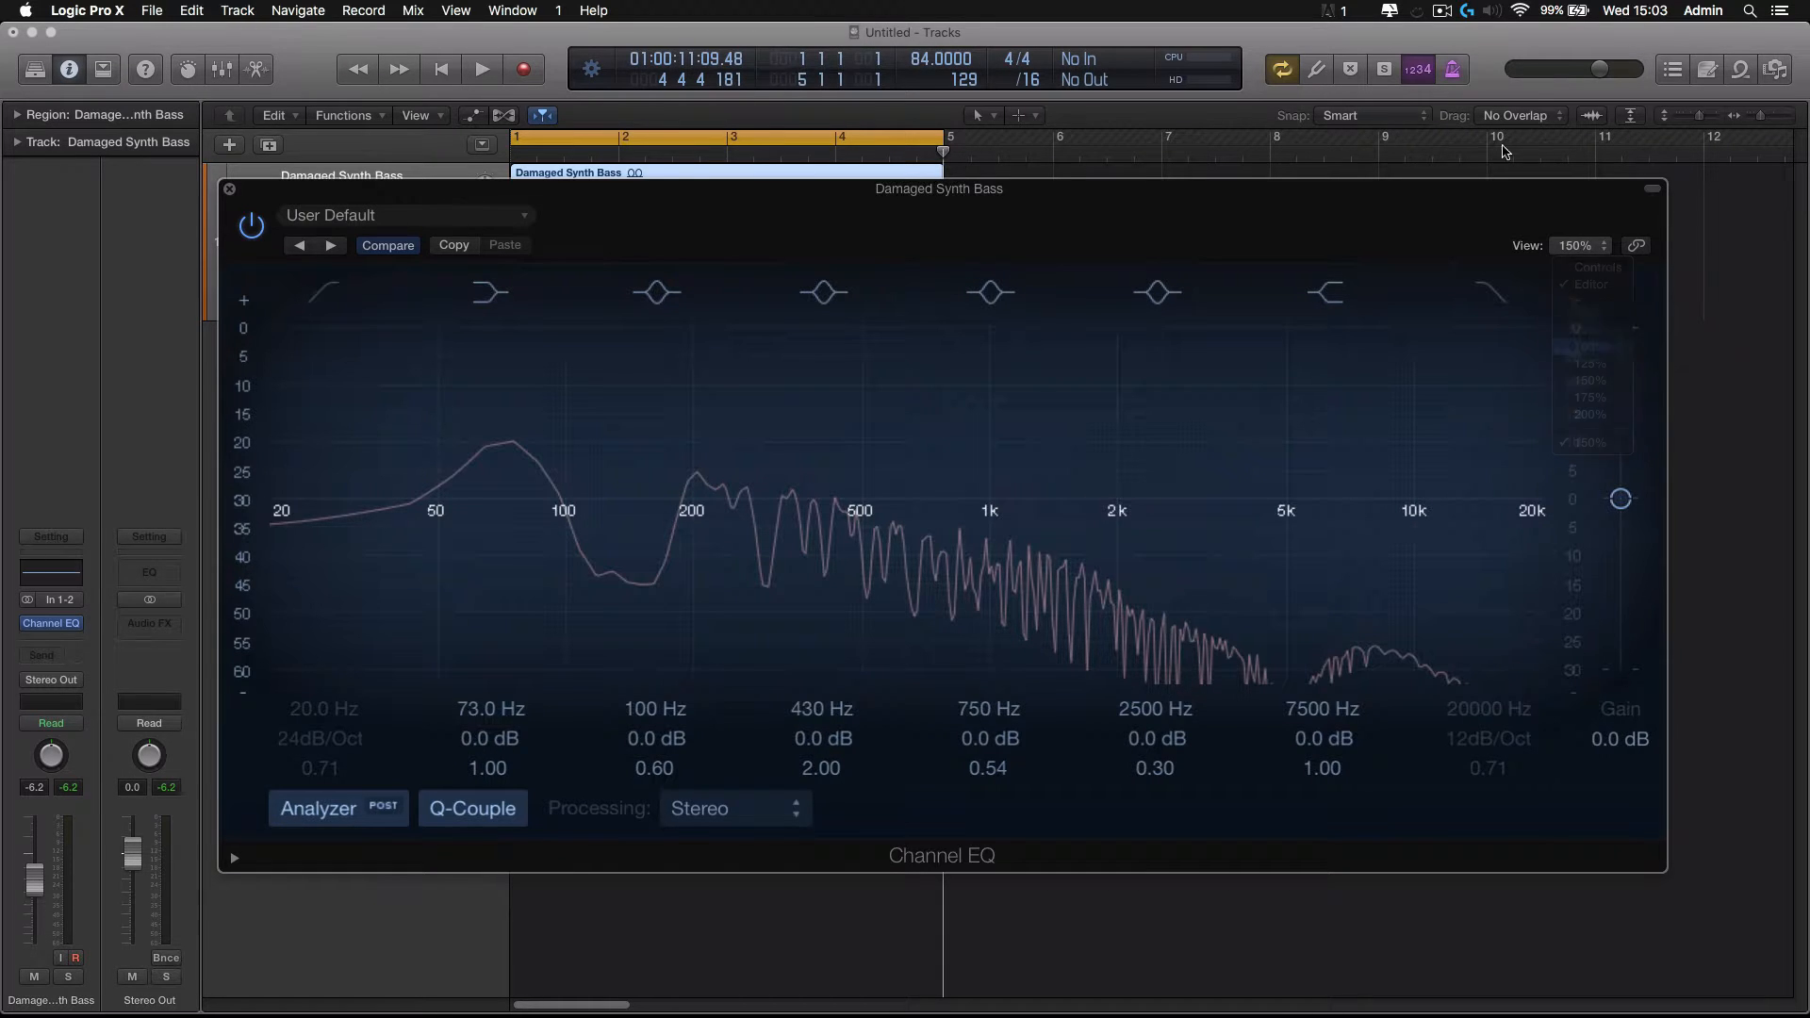
drag(594, 206, 1058, 258)
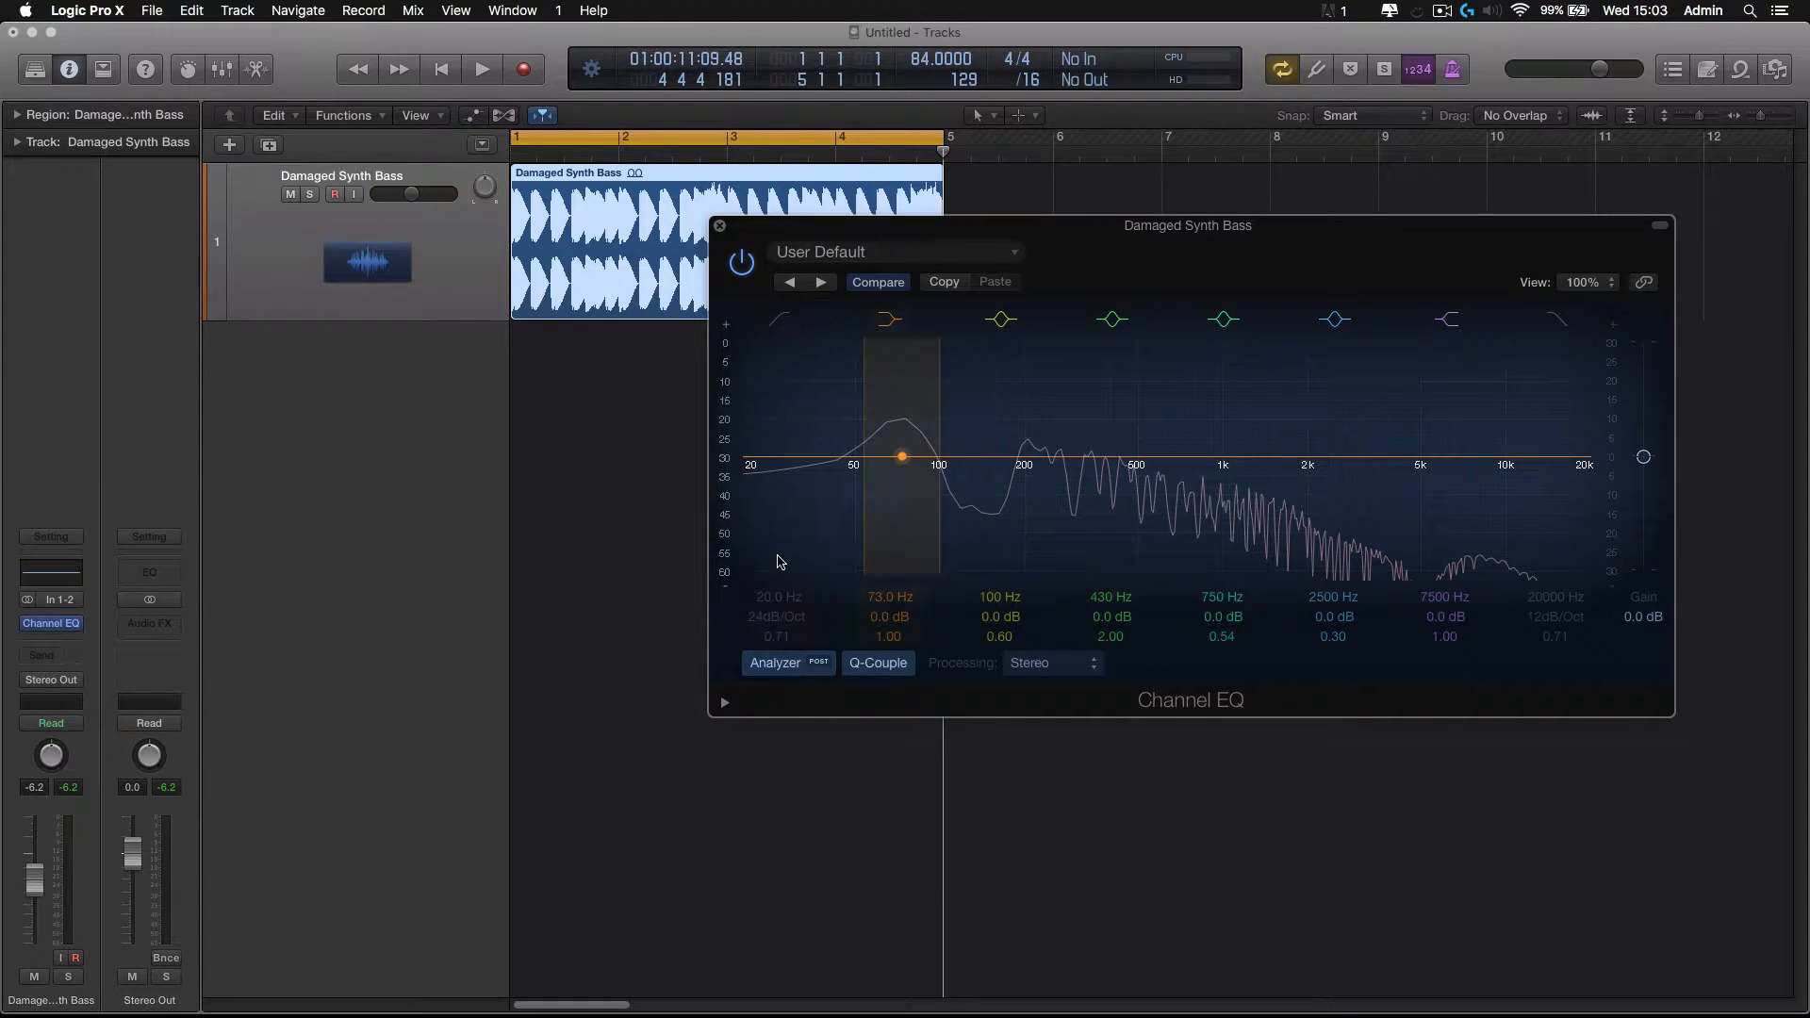
Create a new audio track below Damaged Synth Bass and search the Apple Loops for "kick"
double_click(359, 383)
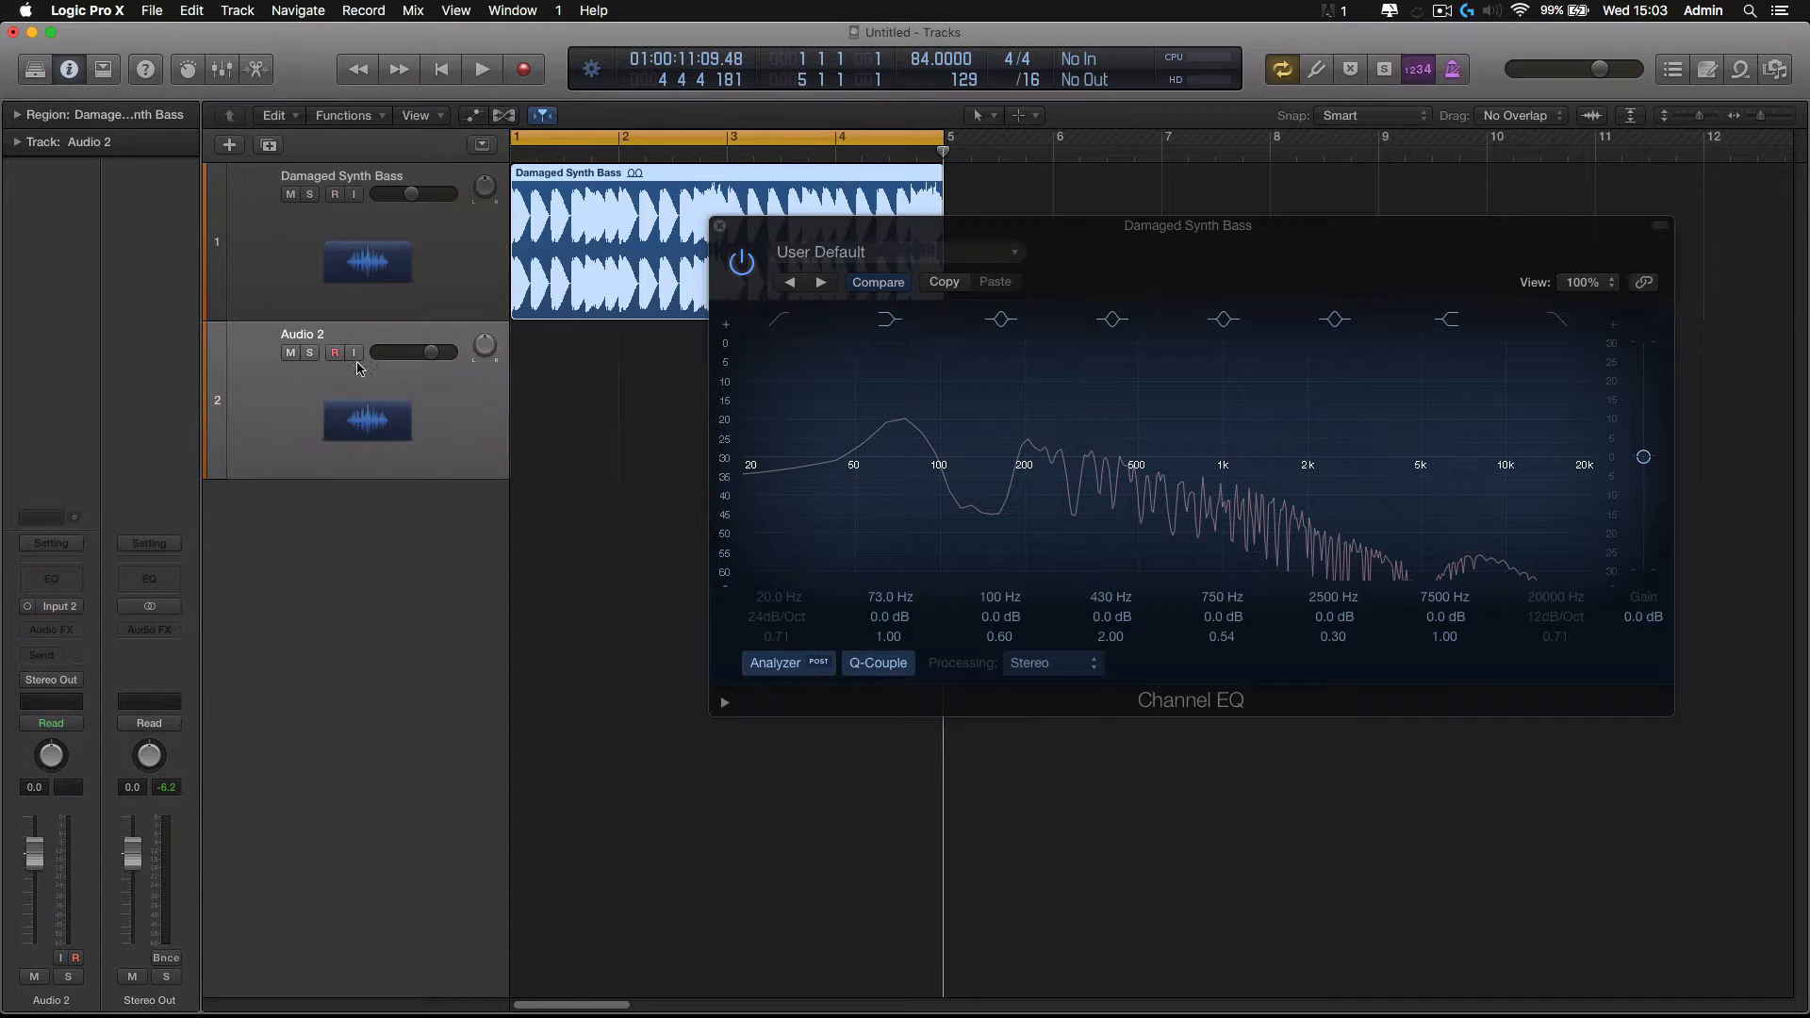
click(1742, 72)
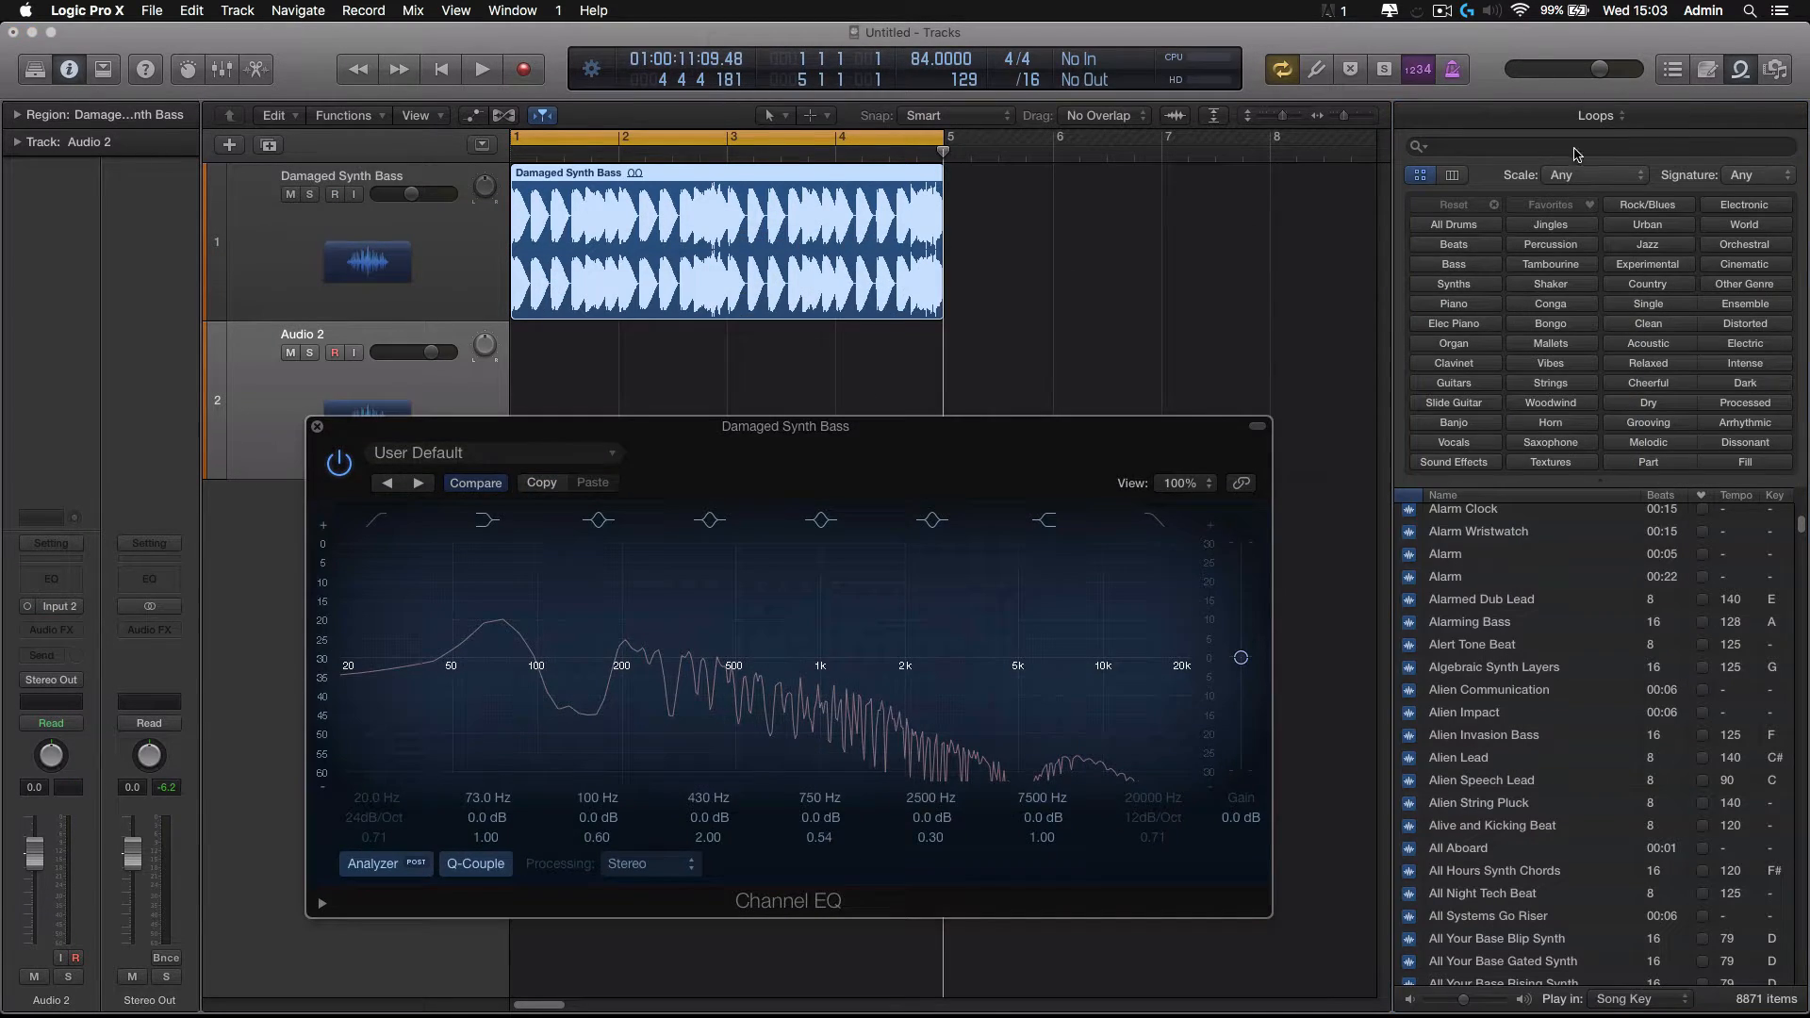
click(1546, 146)
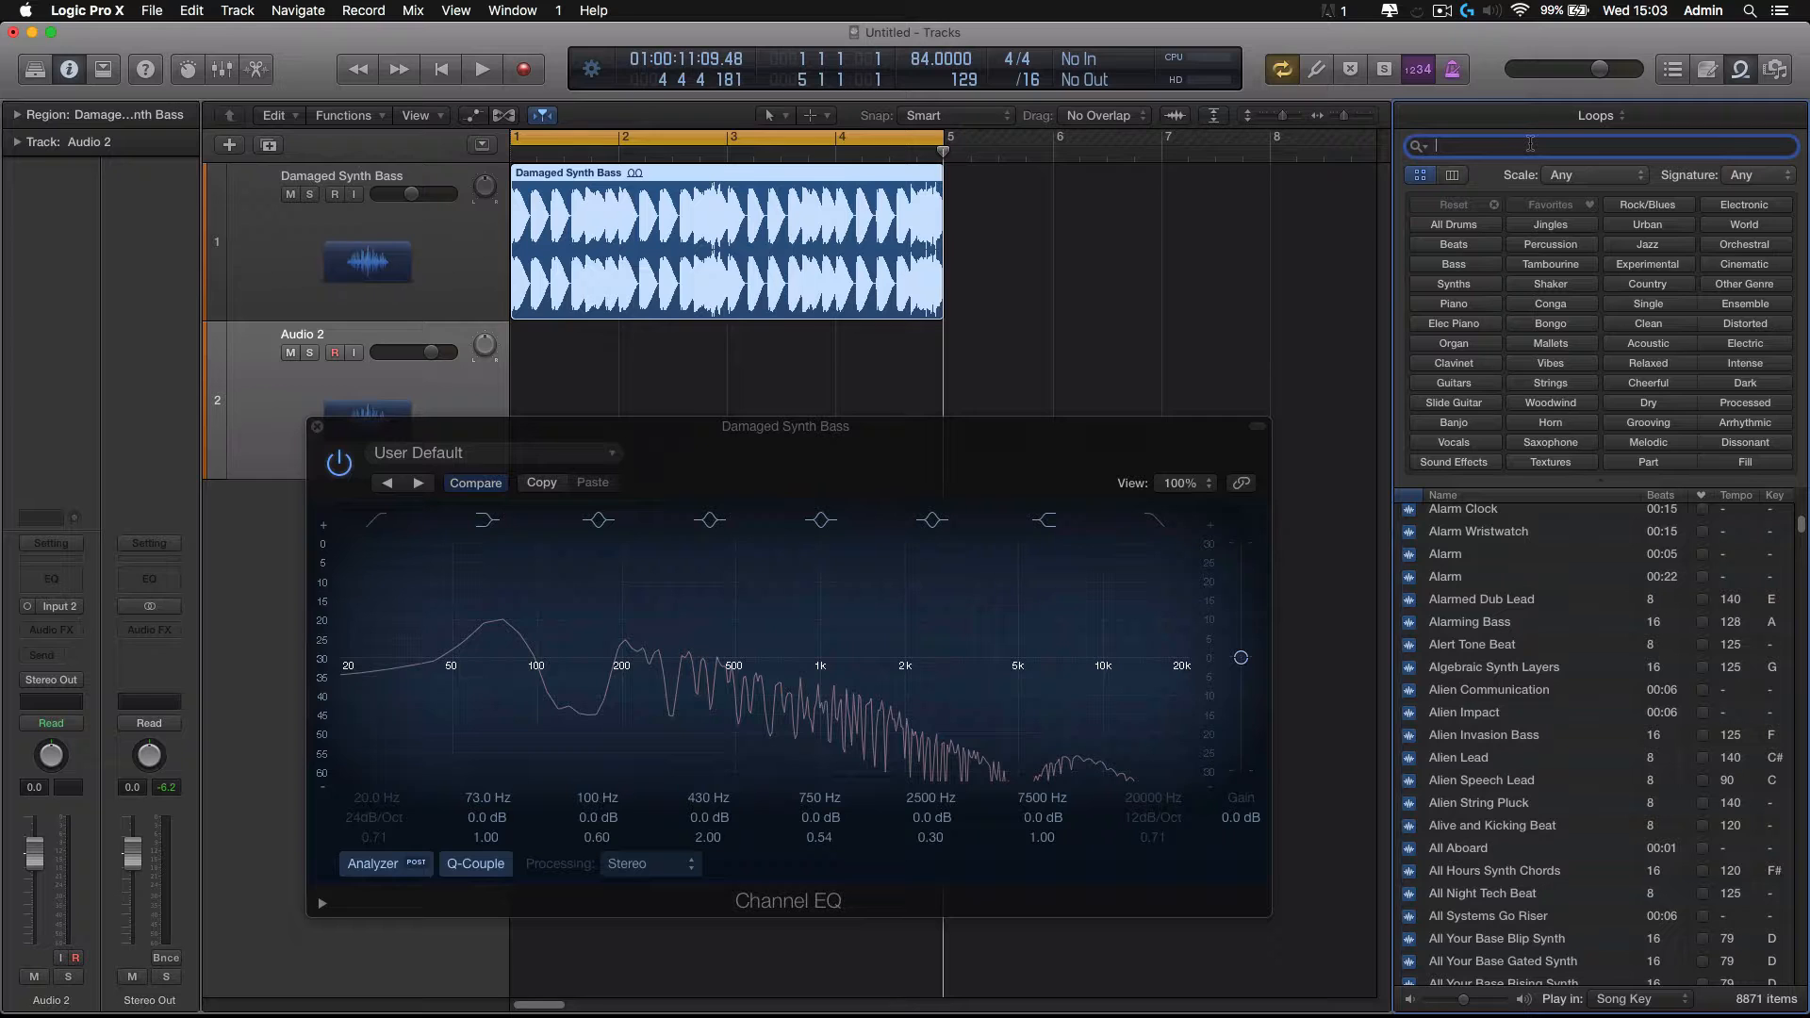
text(kick)
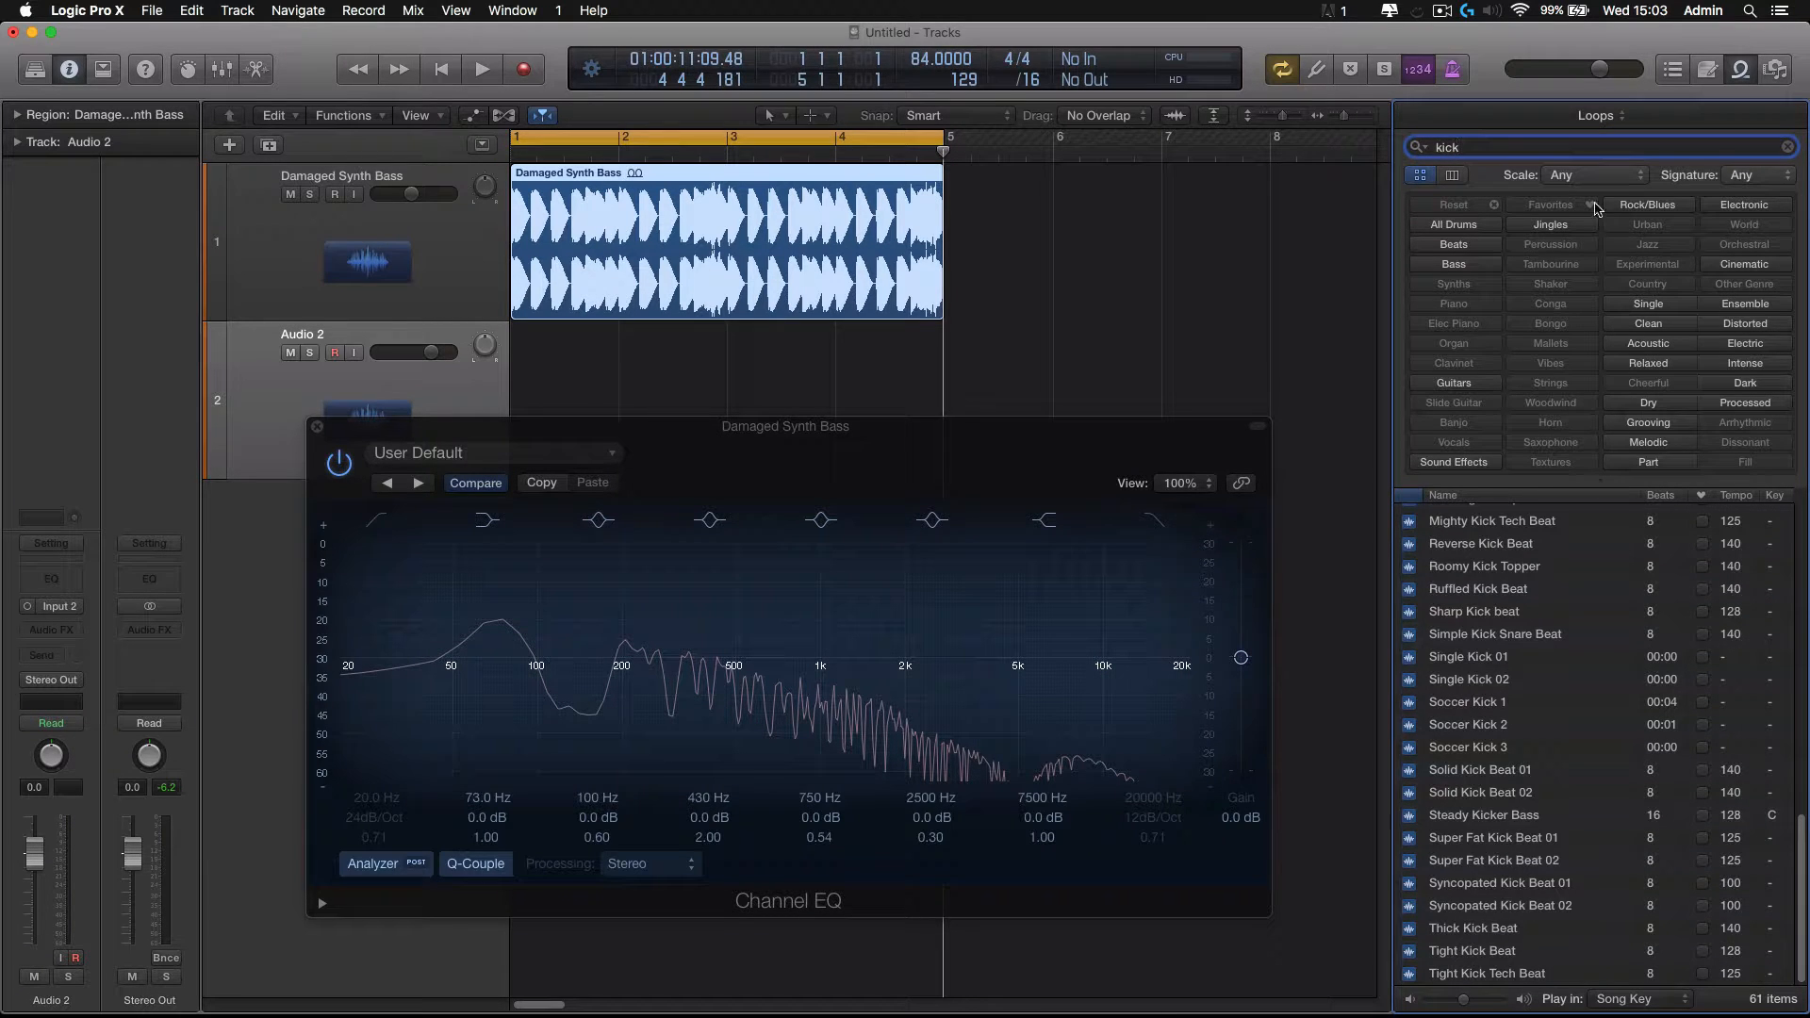
Audition several kick loops and place Solid Kick Beat 01 at bar 1 of the second track
drag(1130, 427, 1326, 786)
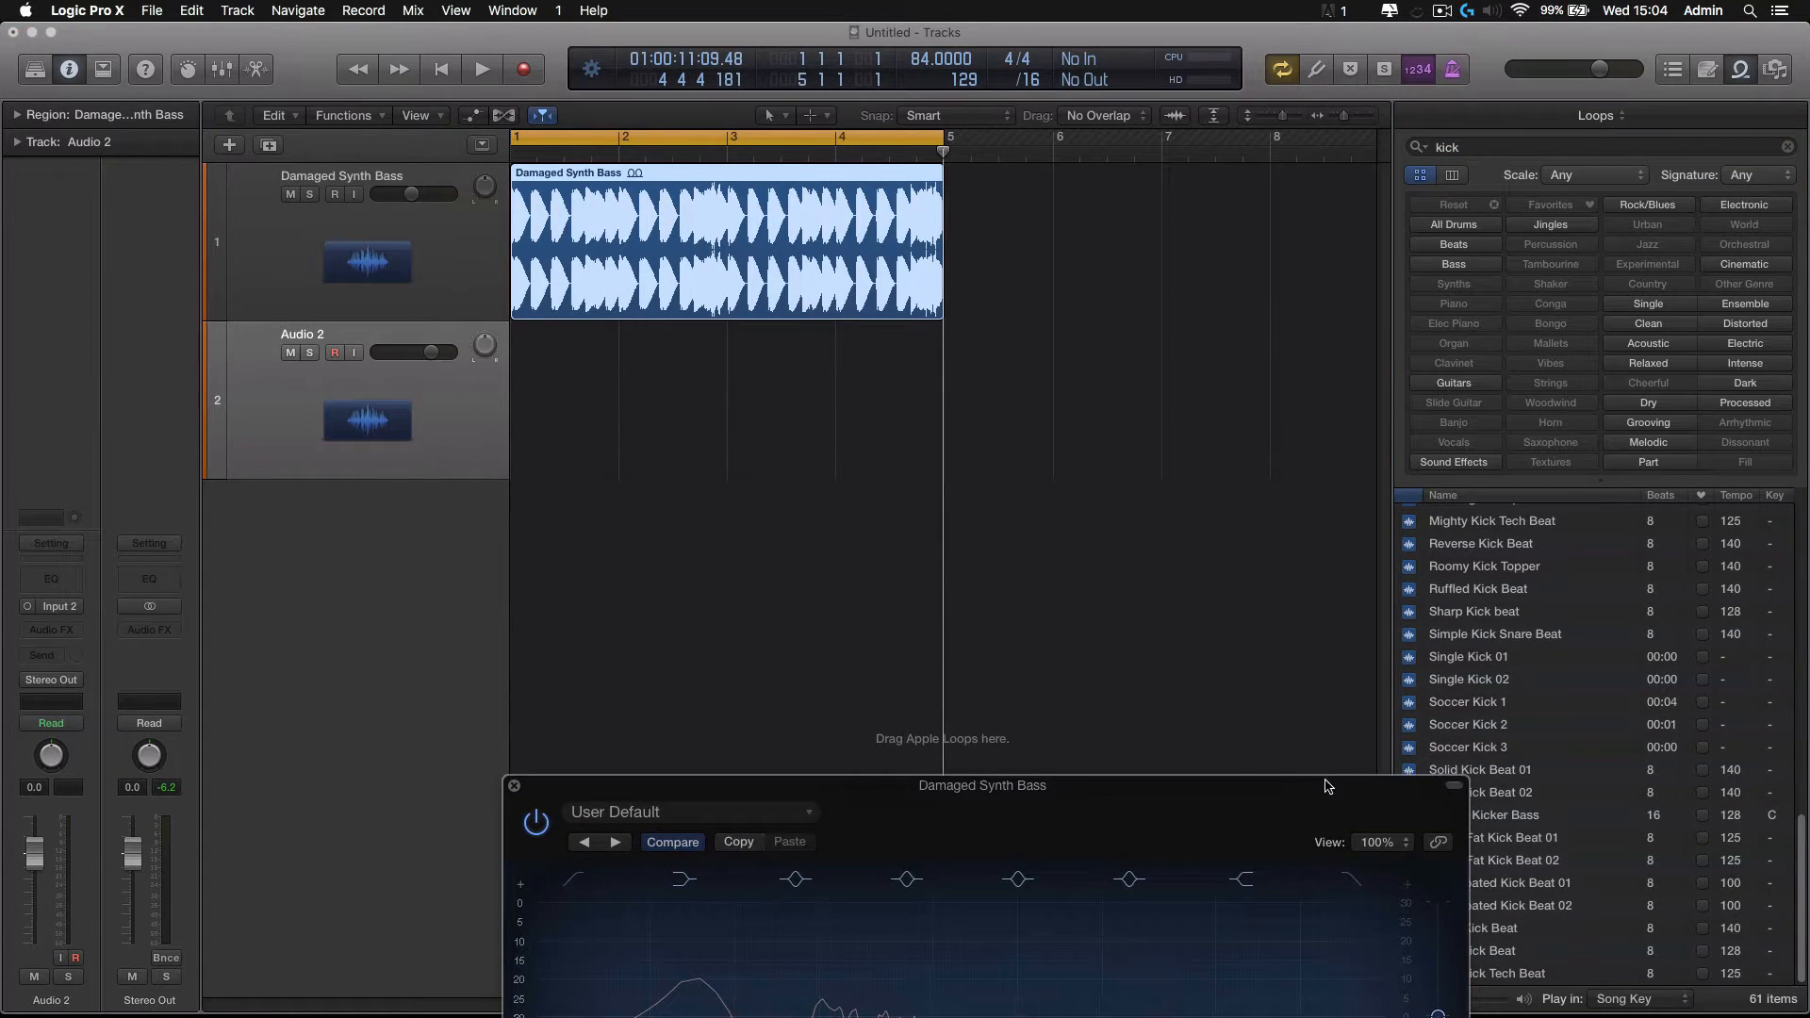
click(1481, 613)
click(1436, 617)
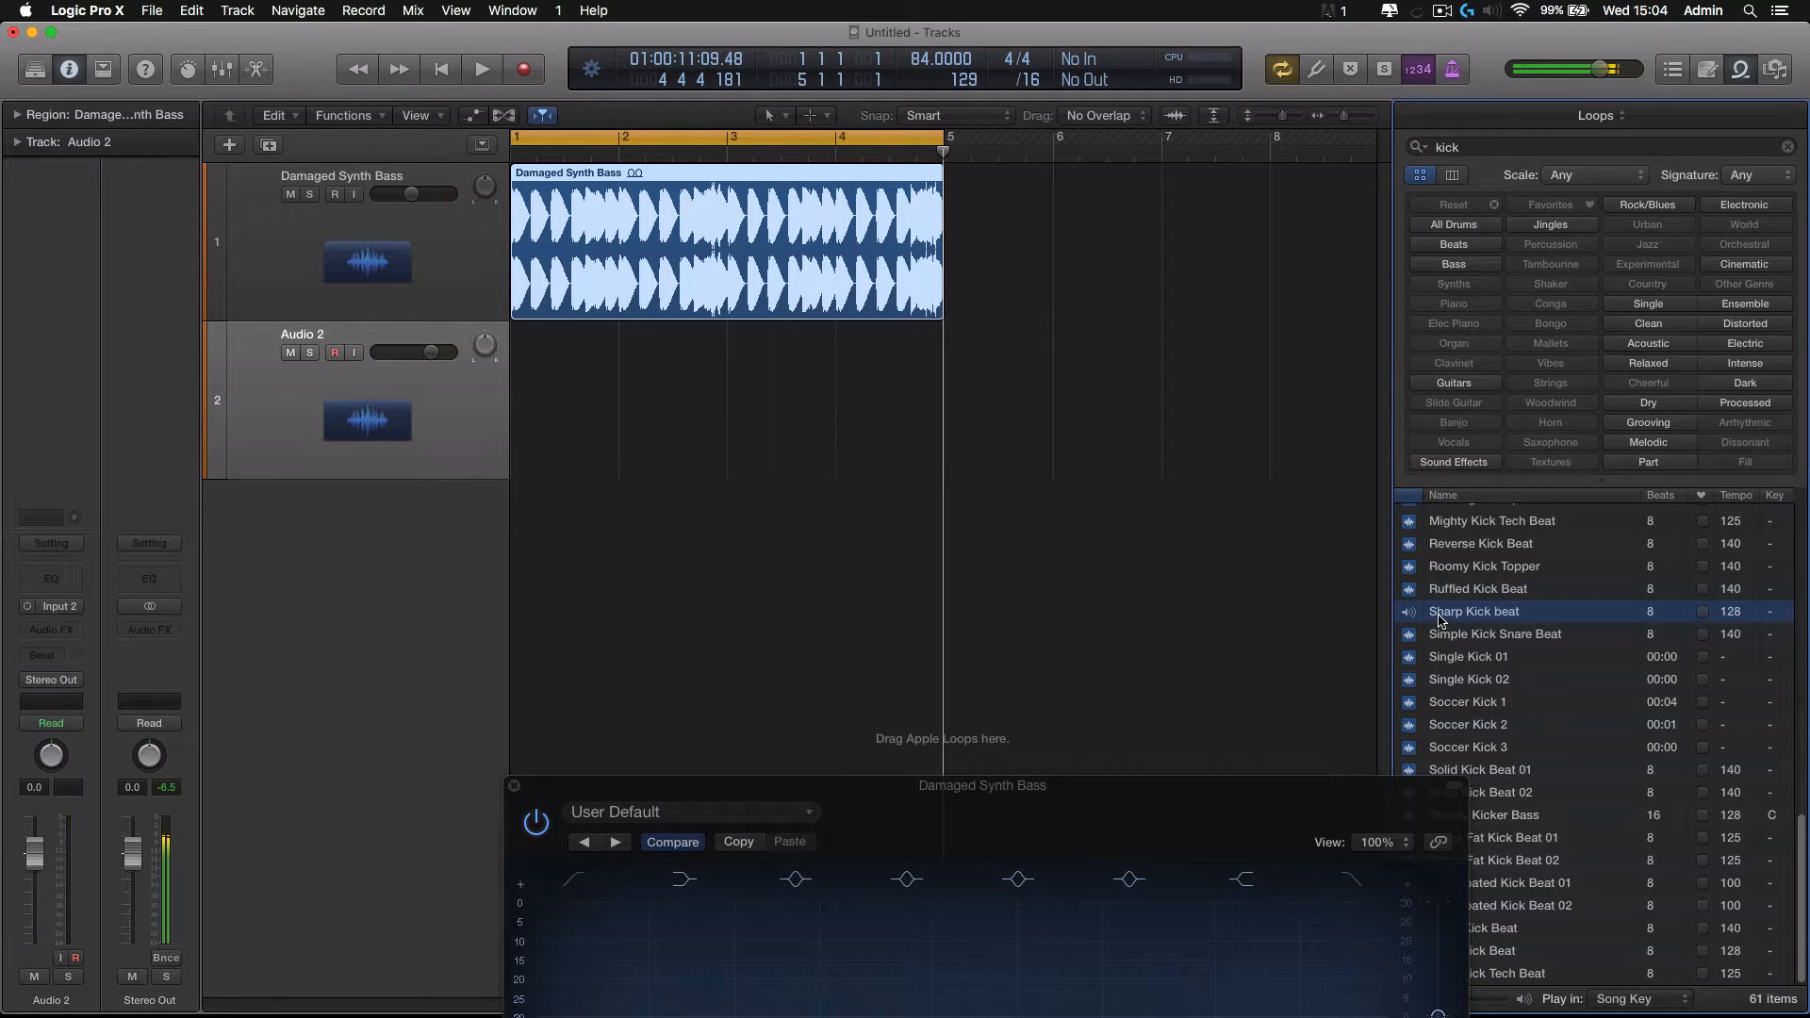
click(1475, 660)
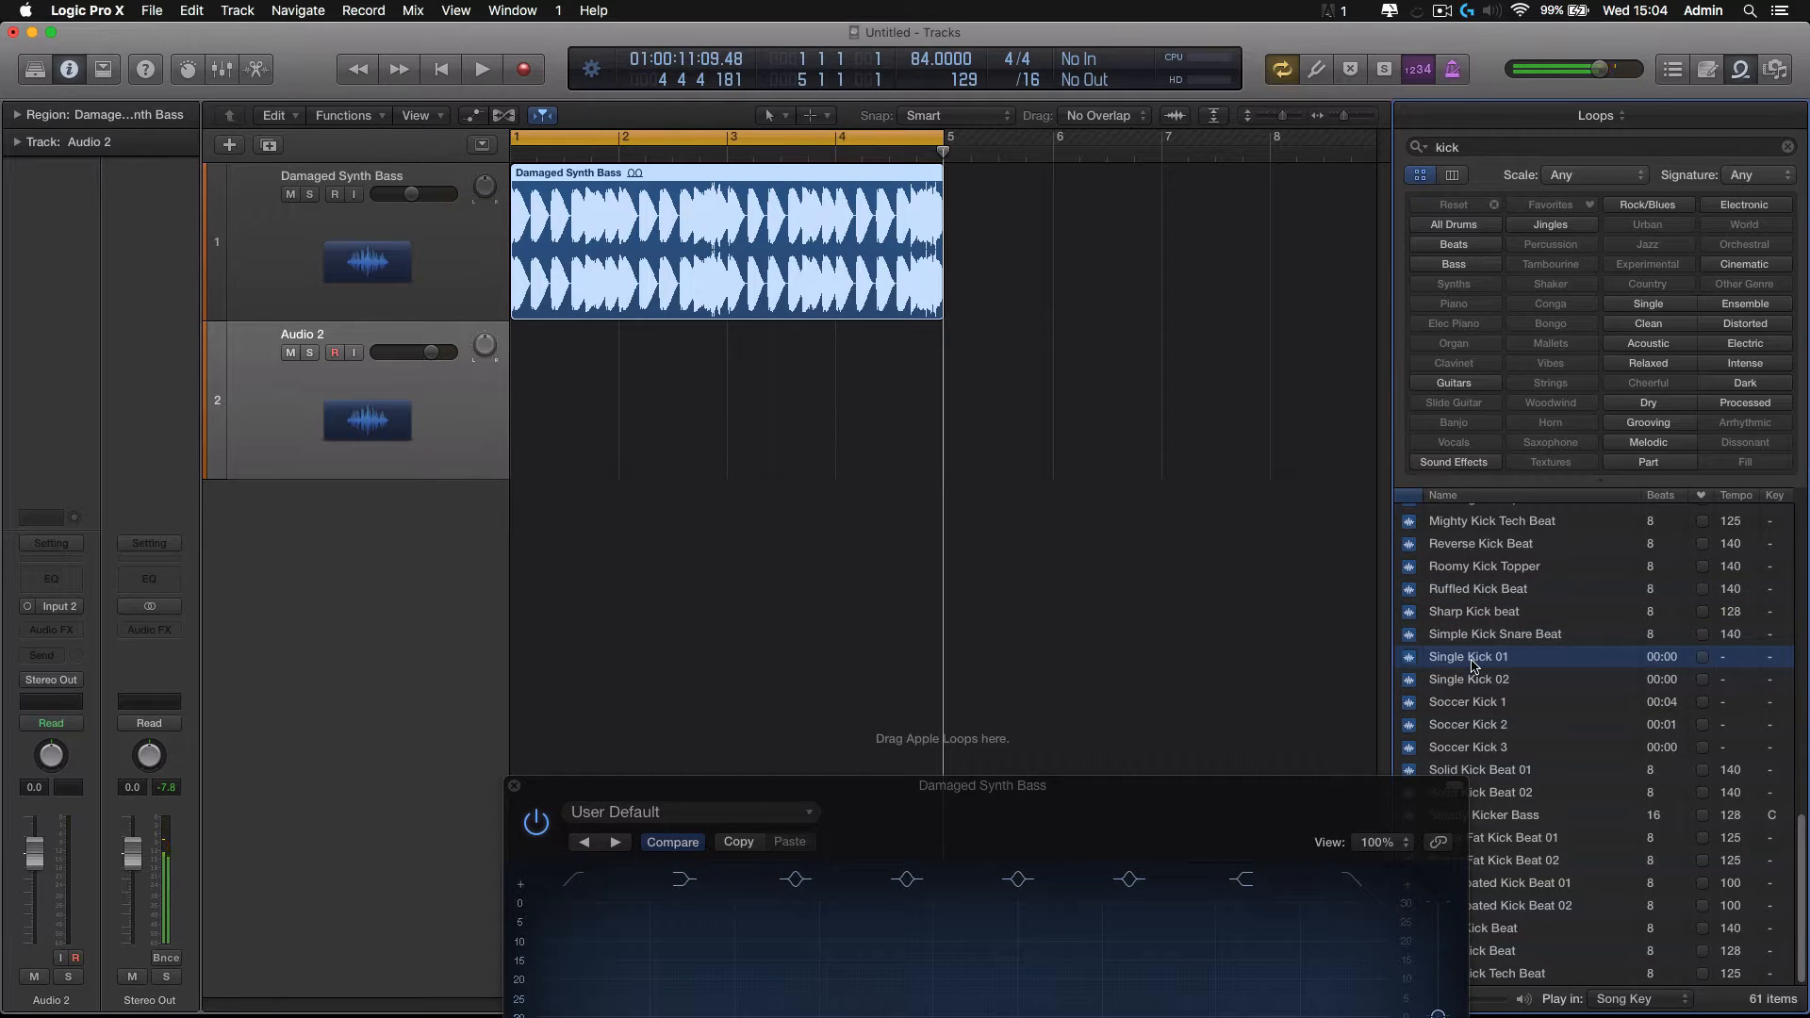
click(1475, 705)
click(1477, 749)
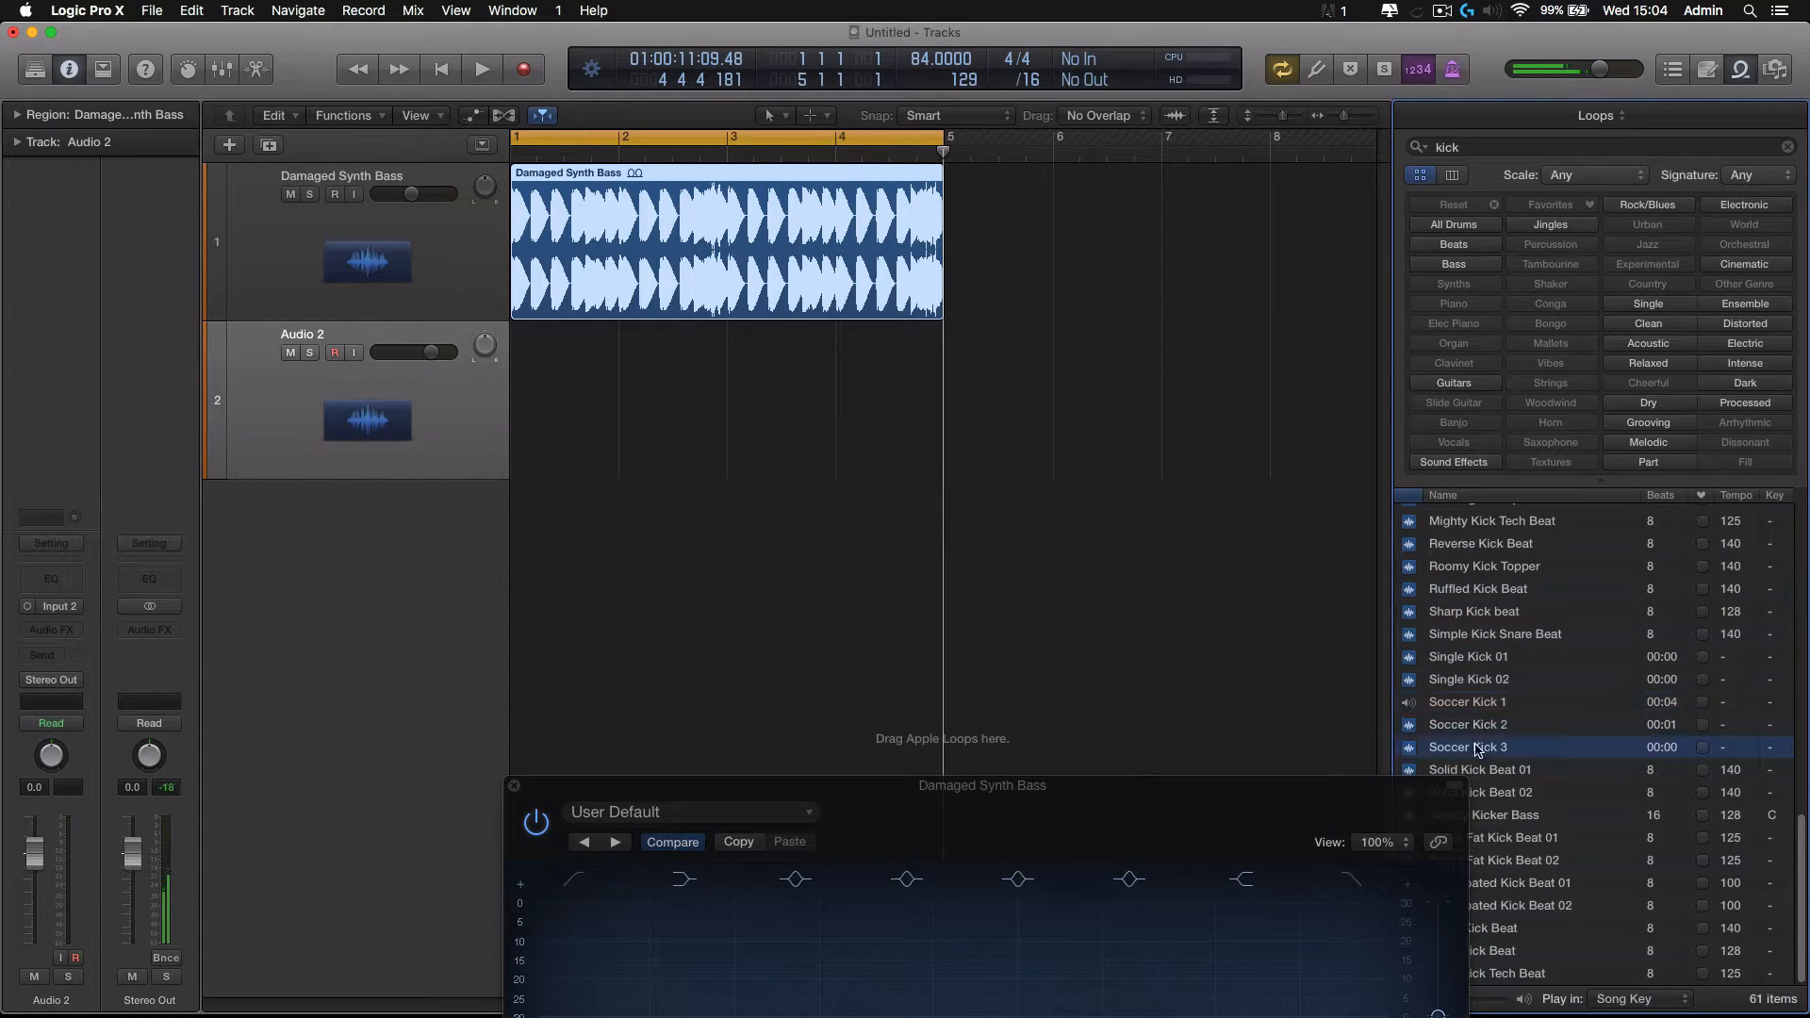
click(1494, 771)
drag(1499, 777, 635, 405)
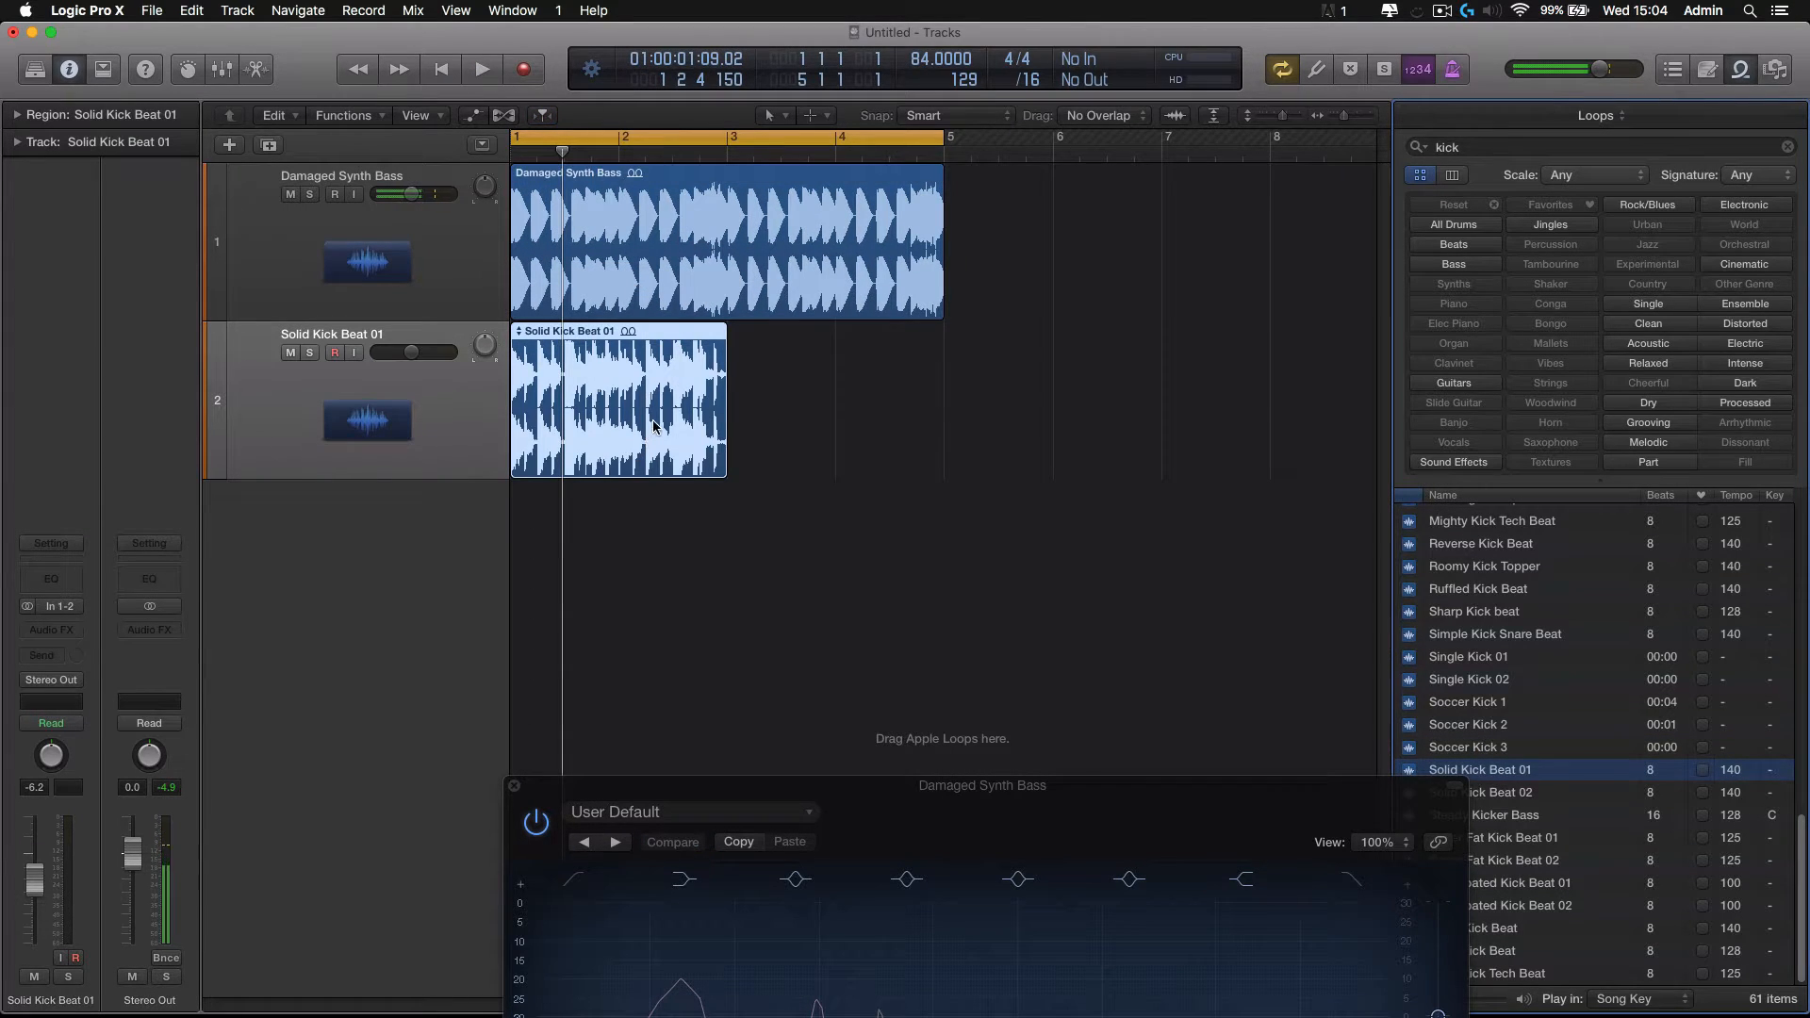
Play the project from the start and copy the Solid Kick Beat 01 region to bar 3
click(453, 68)
click(482, 69)
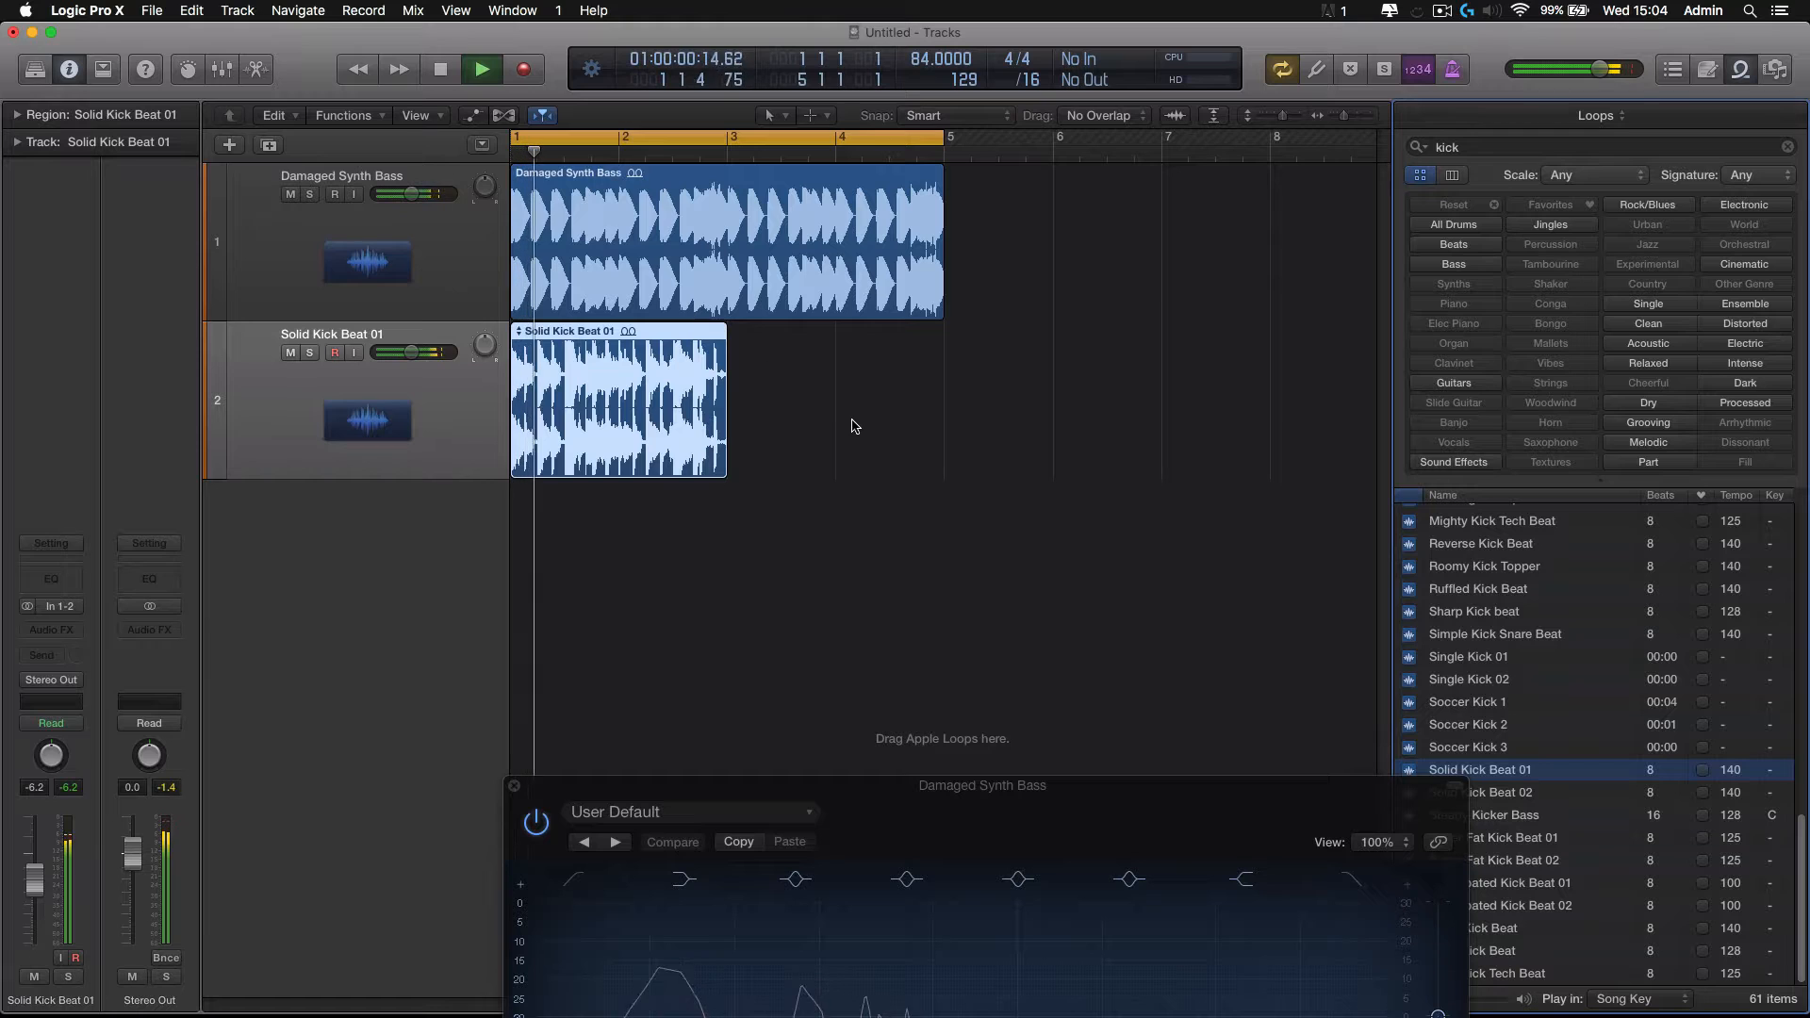
drag(689, 432, 863, 432)
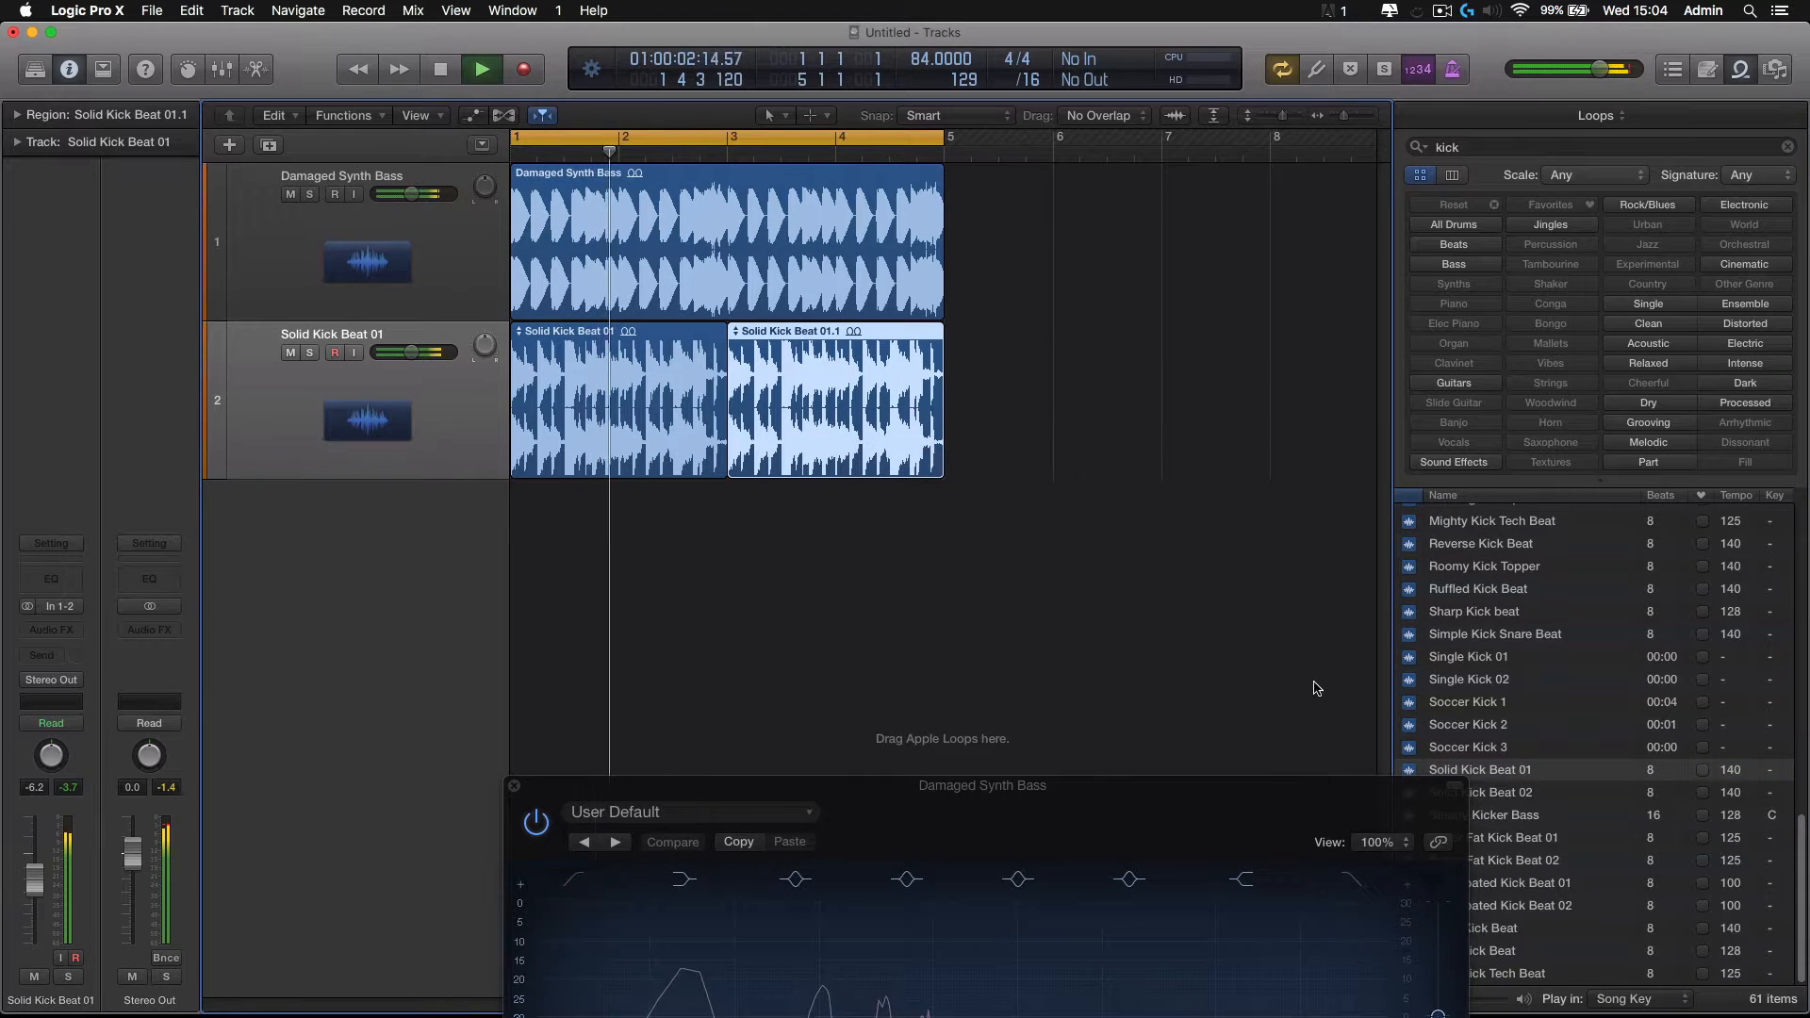
Stop playback, close the Loops browser and Channel EQ window, and select the Damaged Synth Bass track
drag(1288, 801, 1214, 540)
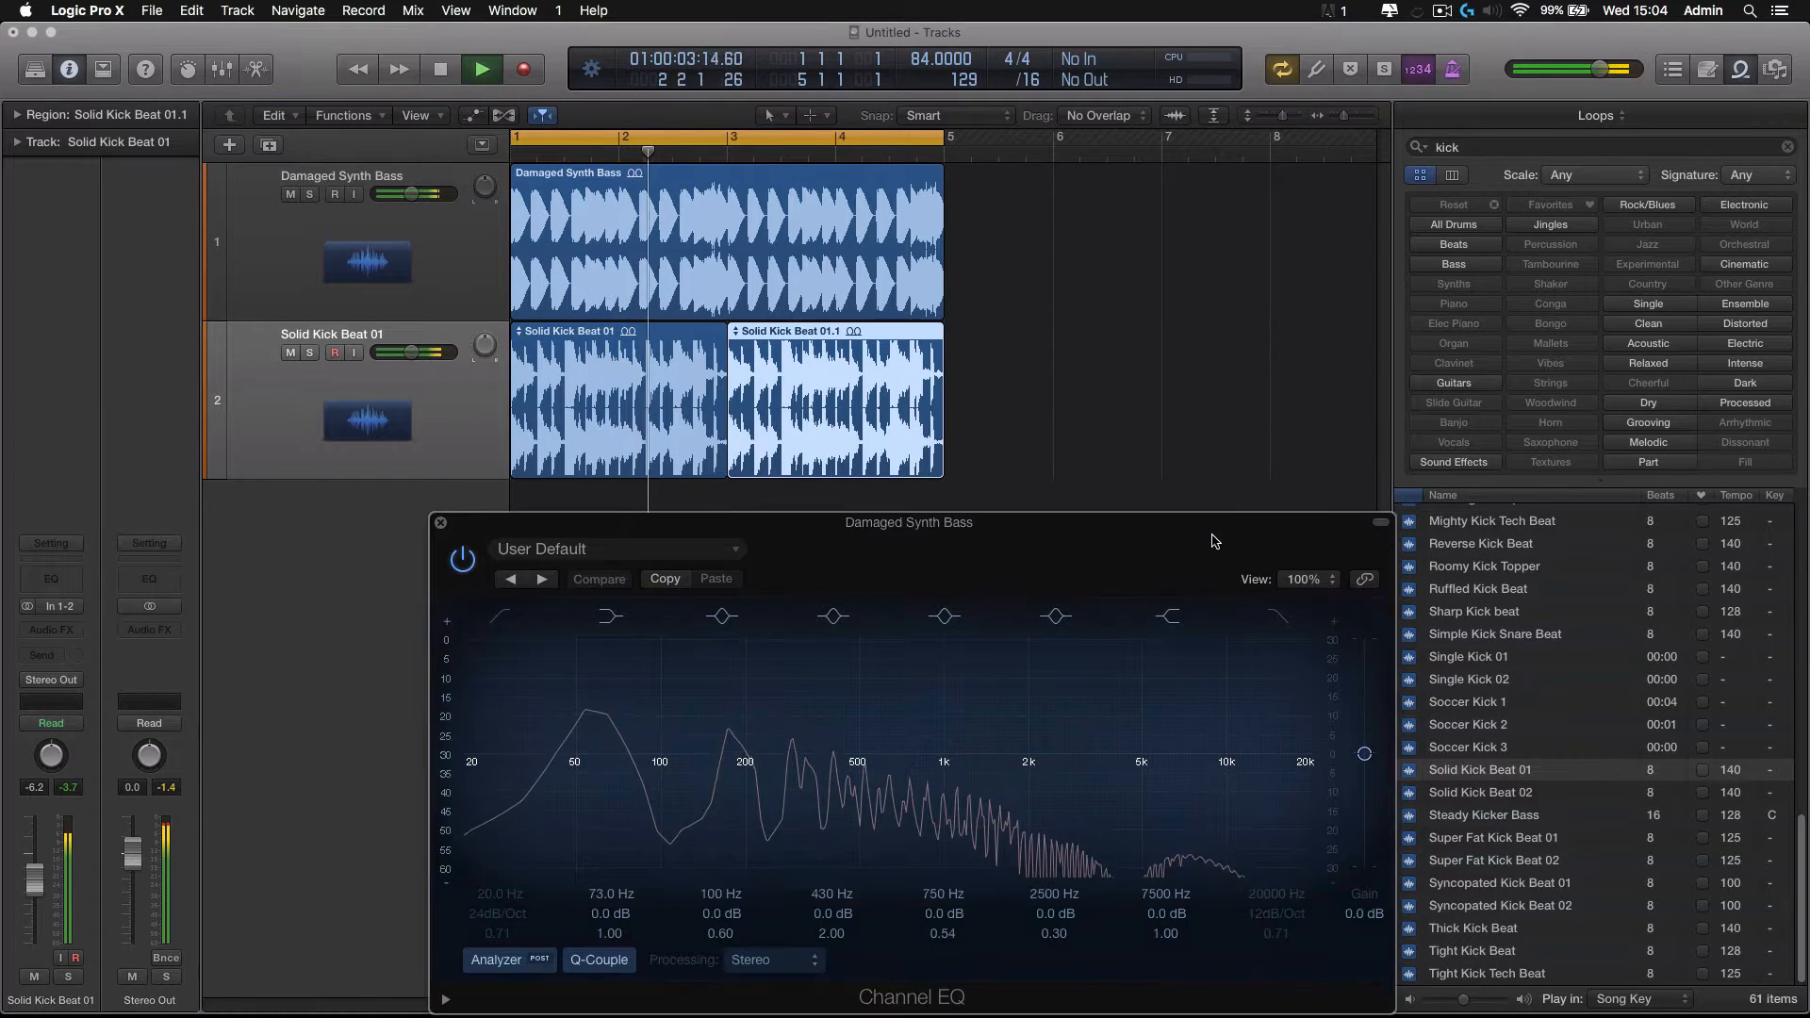
click(1741, 69)
drag(995, 545, 1221, 422)
key(space)
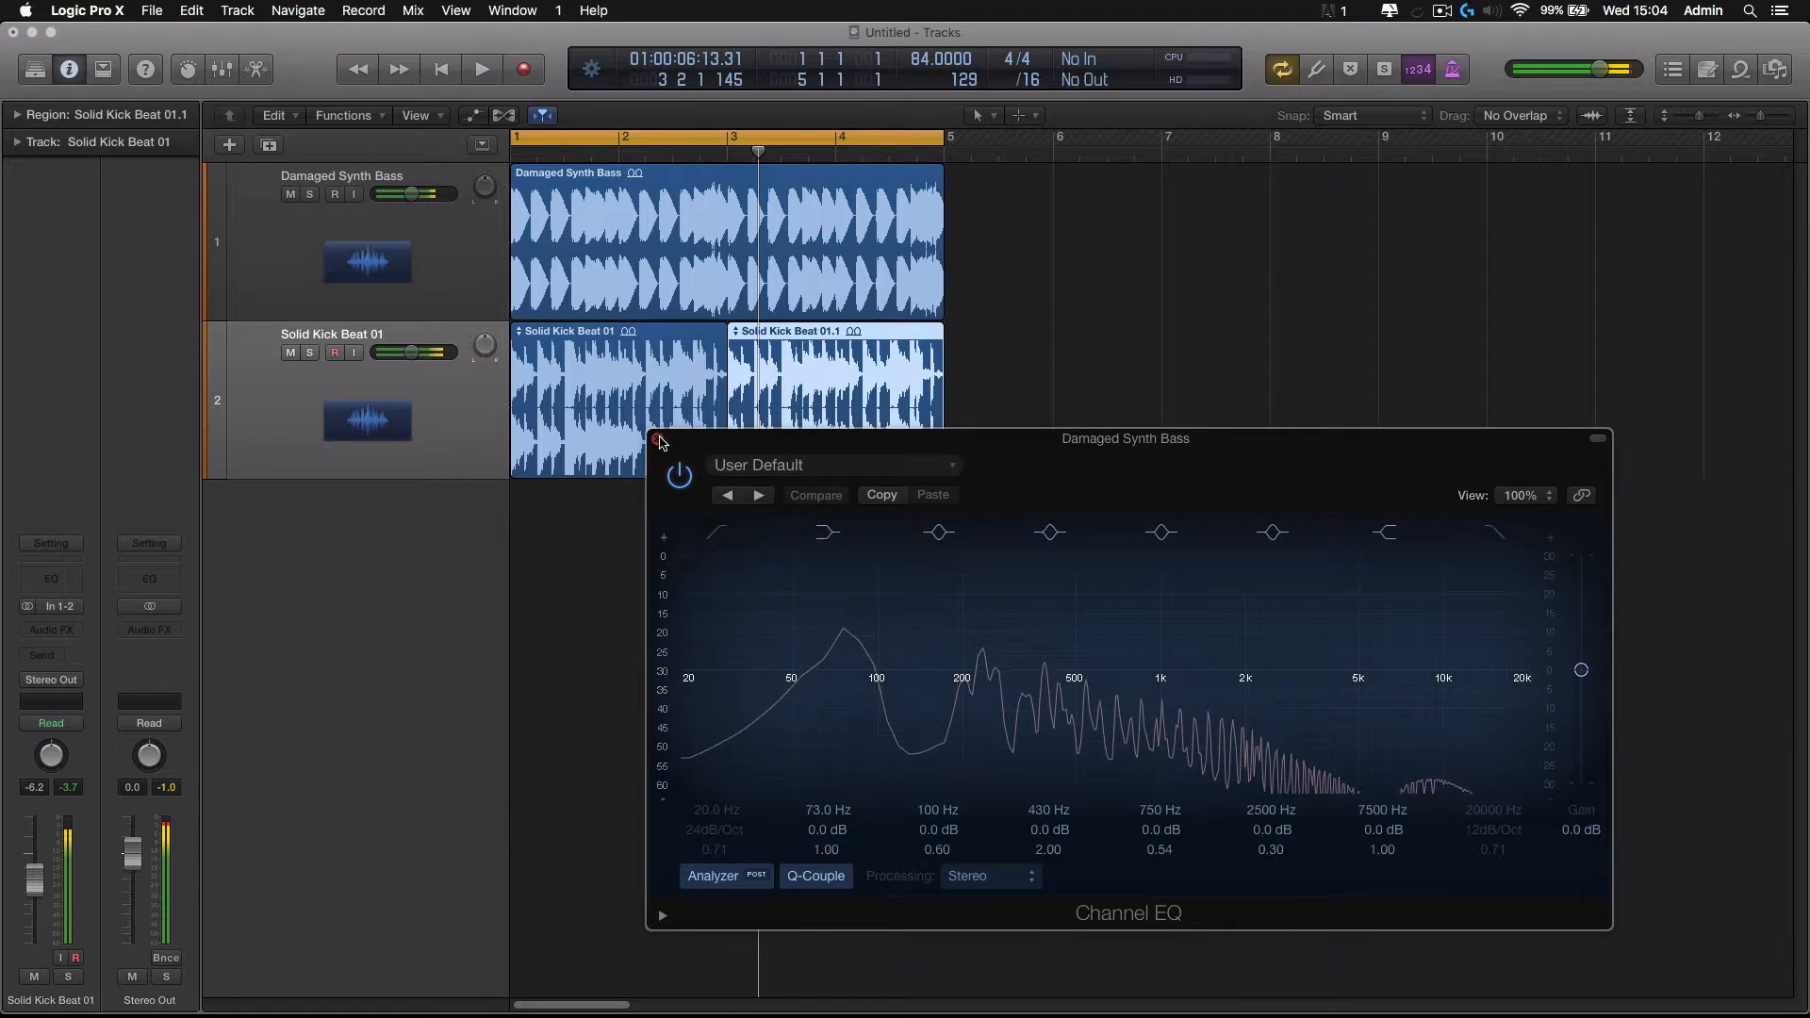
click(666, 399)
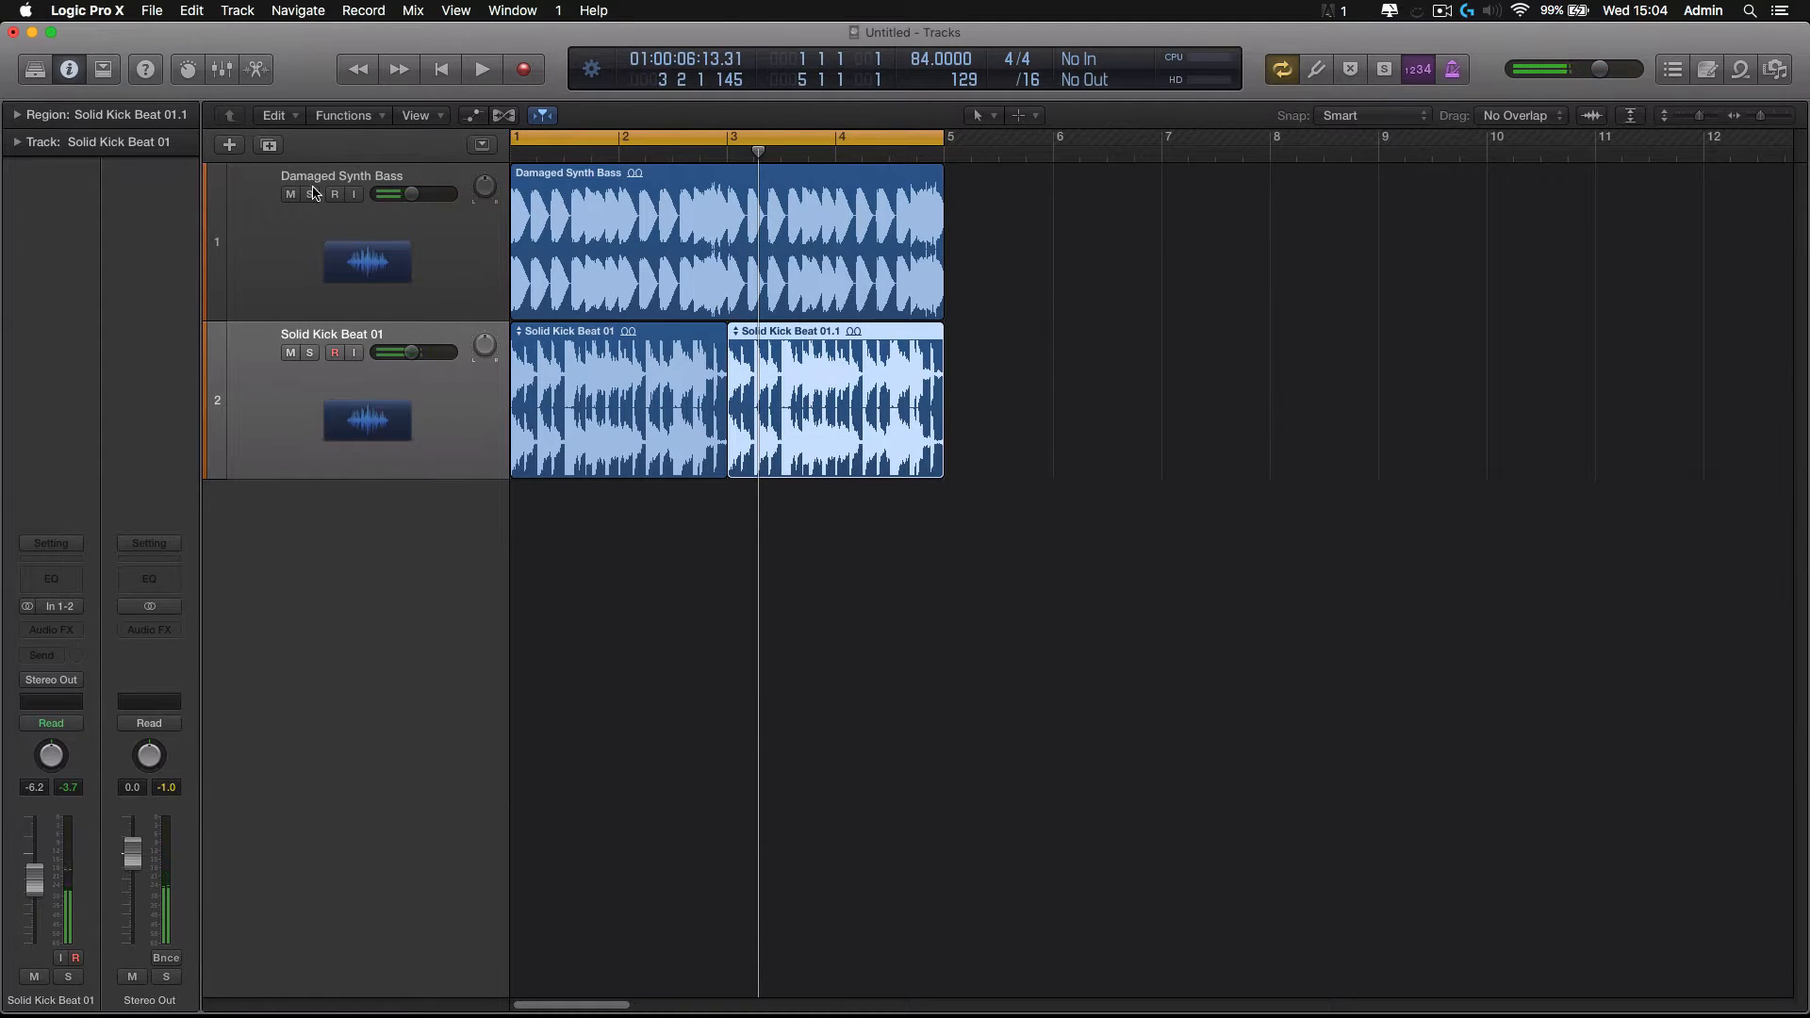
click(287, 228)
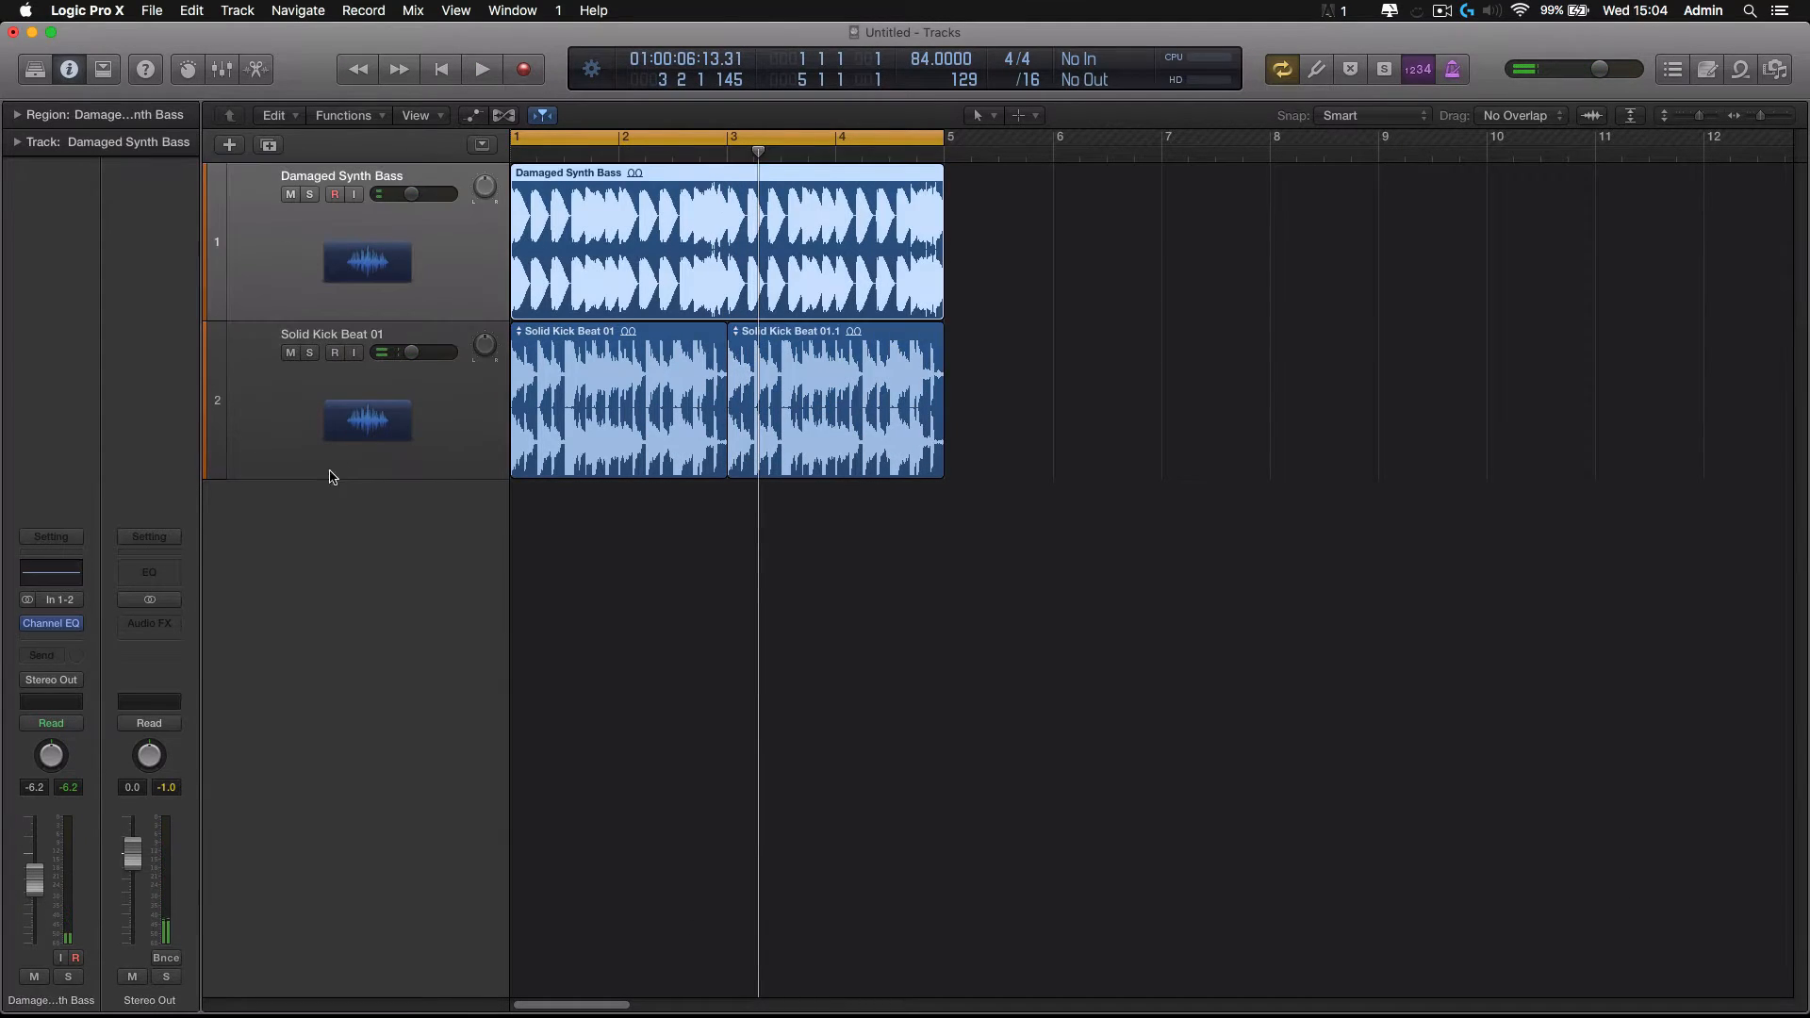
Open the Damaged Synth Bass track's Channel EQ and insert a stereo Channel EQ on the Solid Kick Beat 01 track
click(59, 629)
drag(1159, 468, 1305, 290)
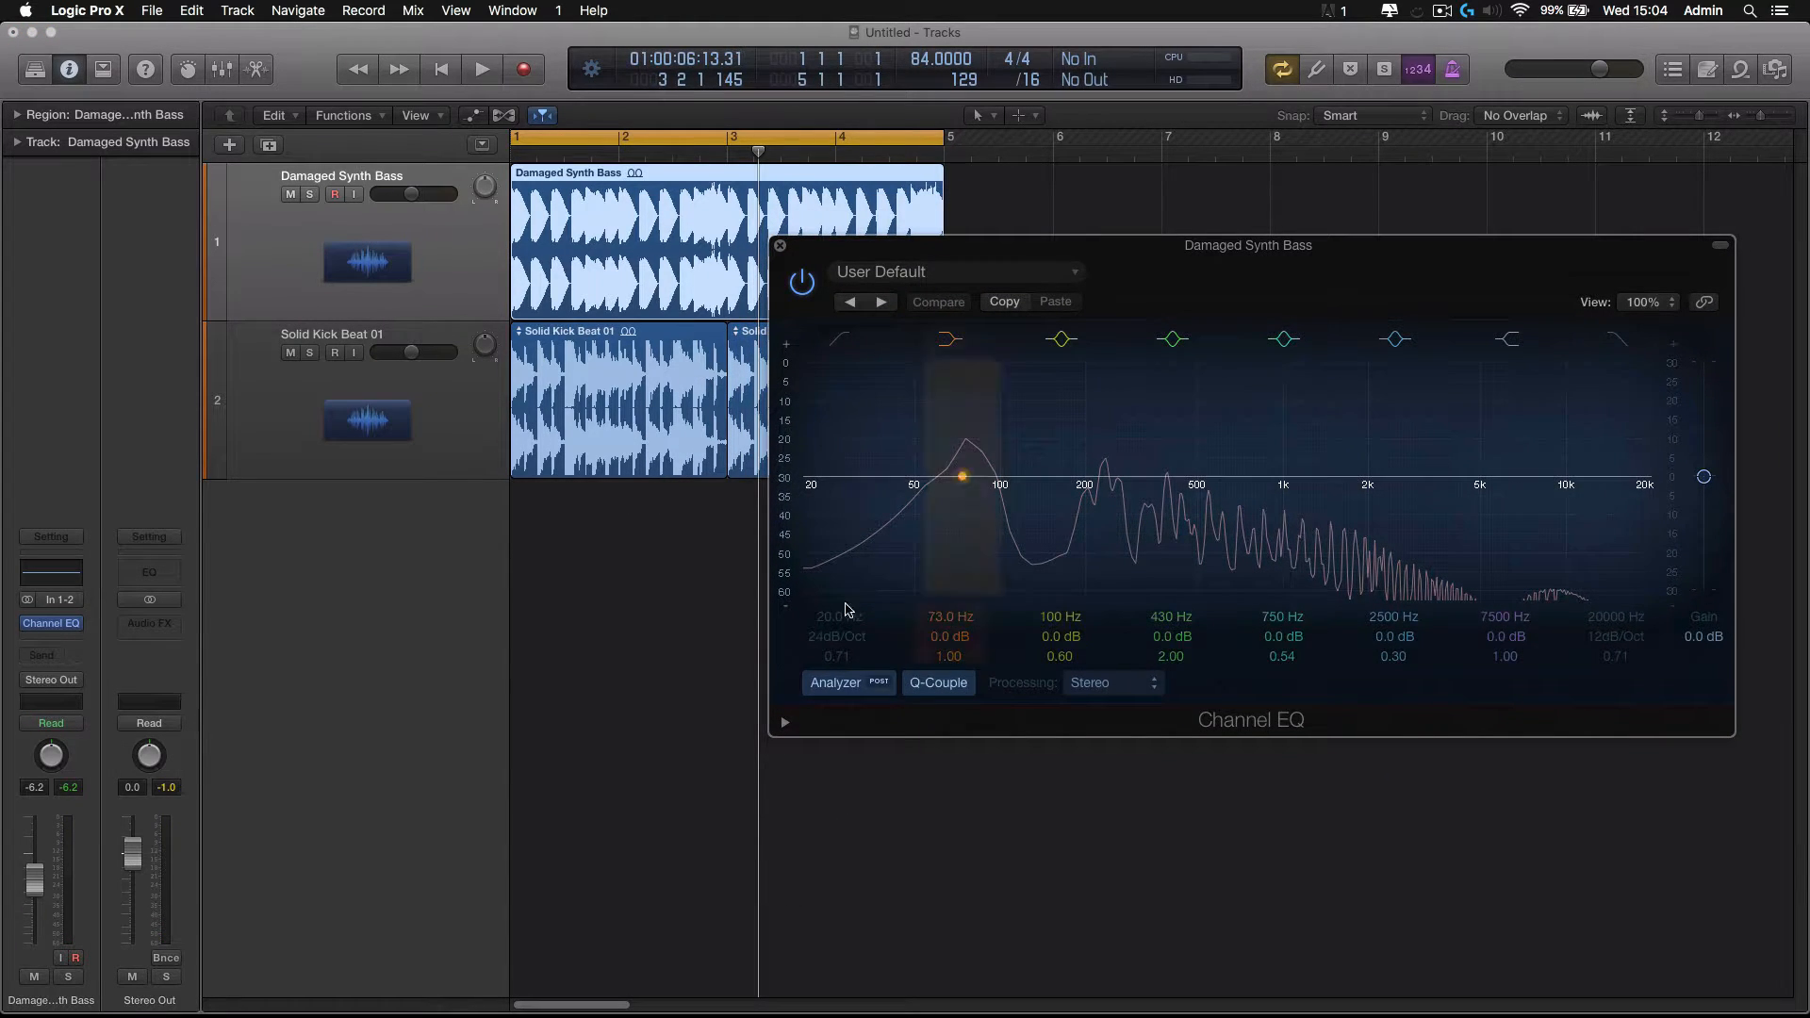
click(293, 386)
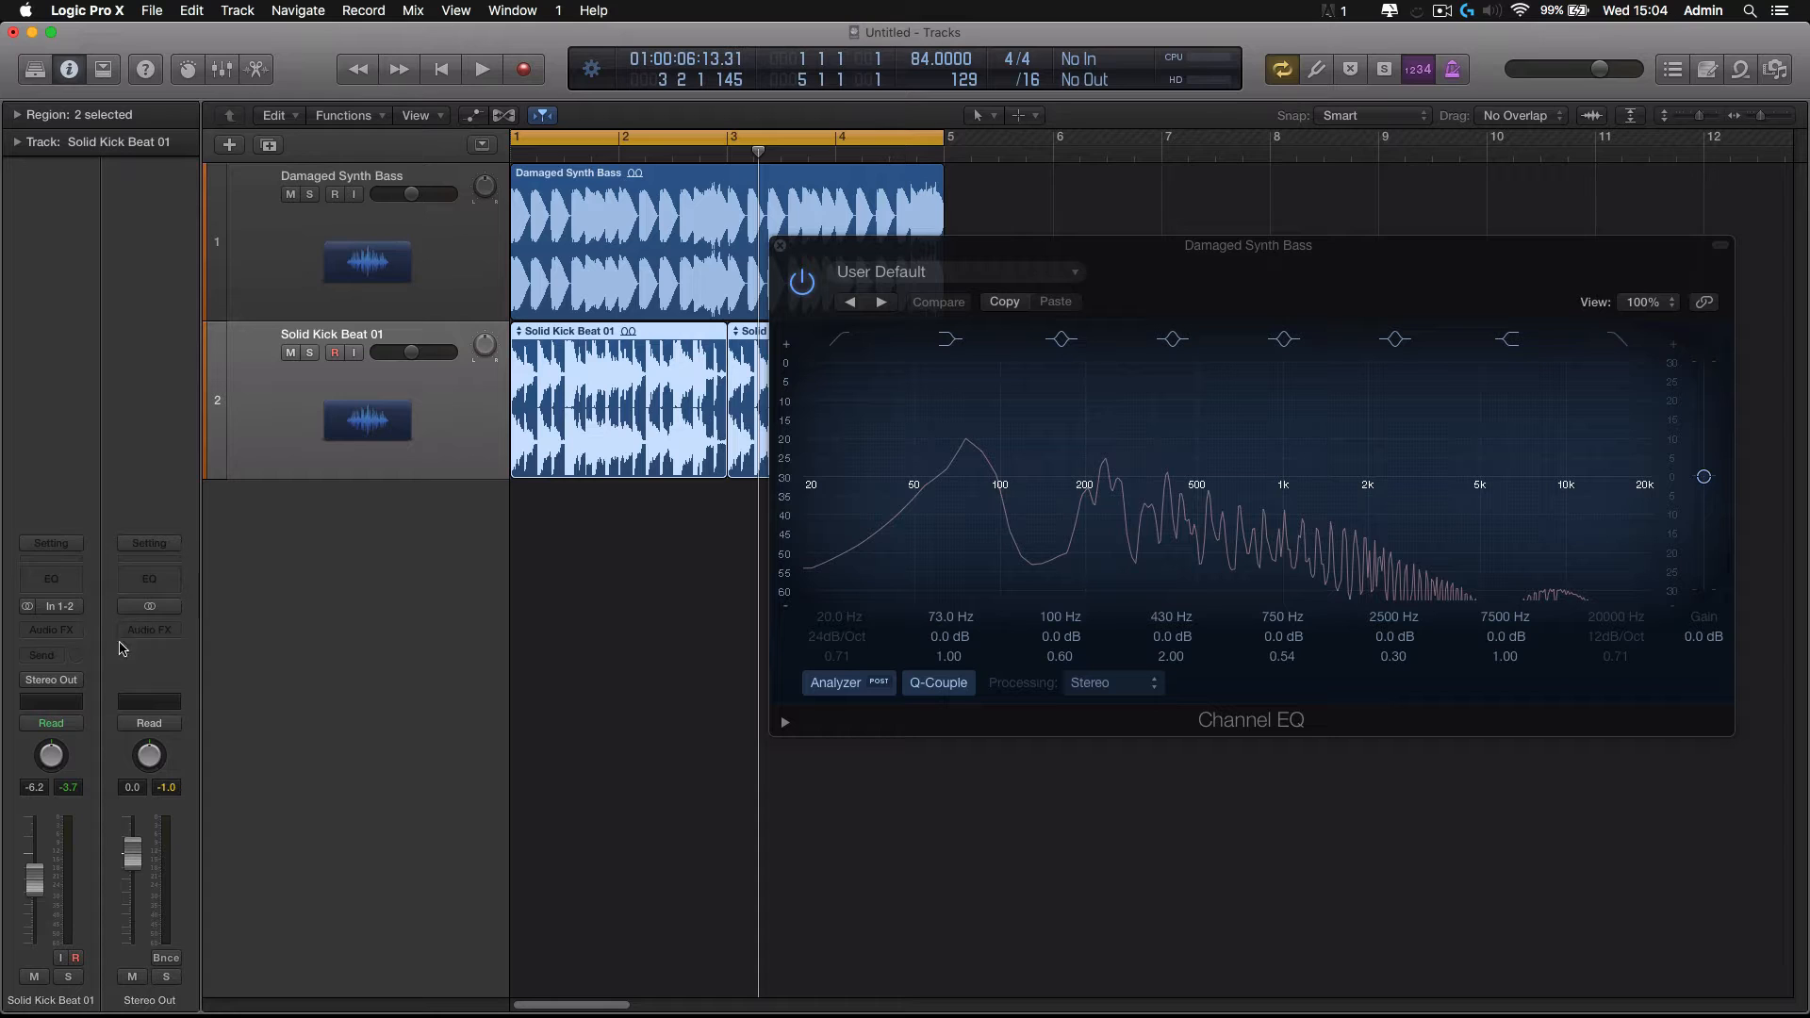
click(72, 639)
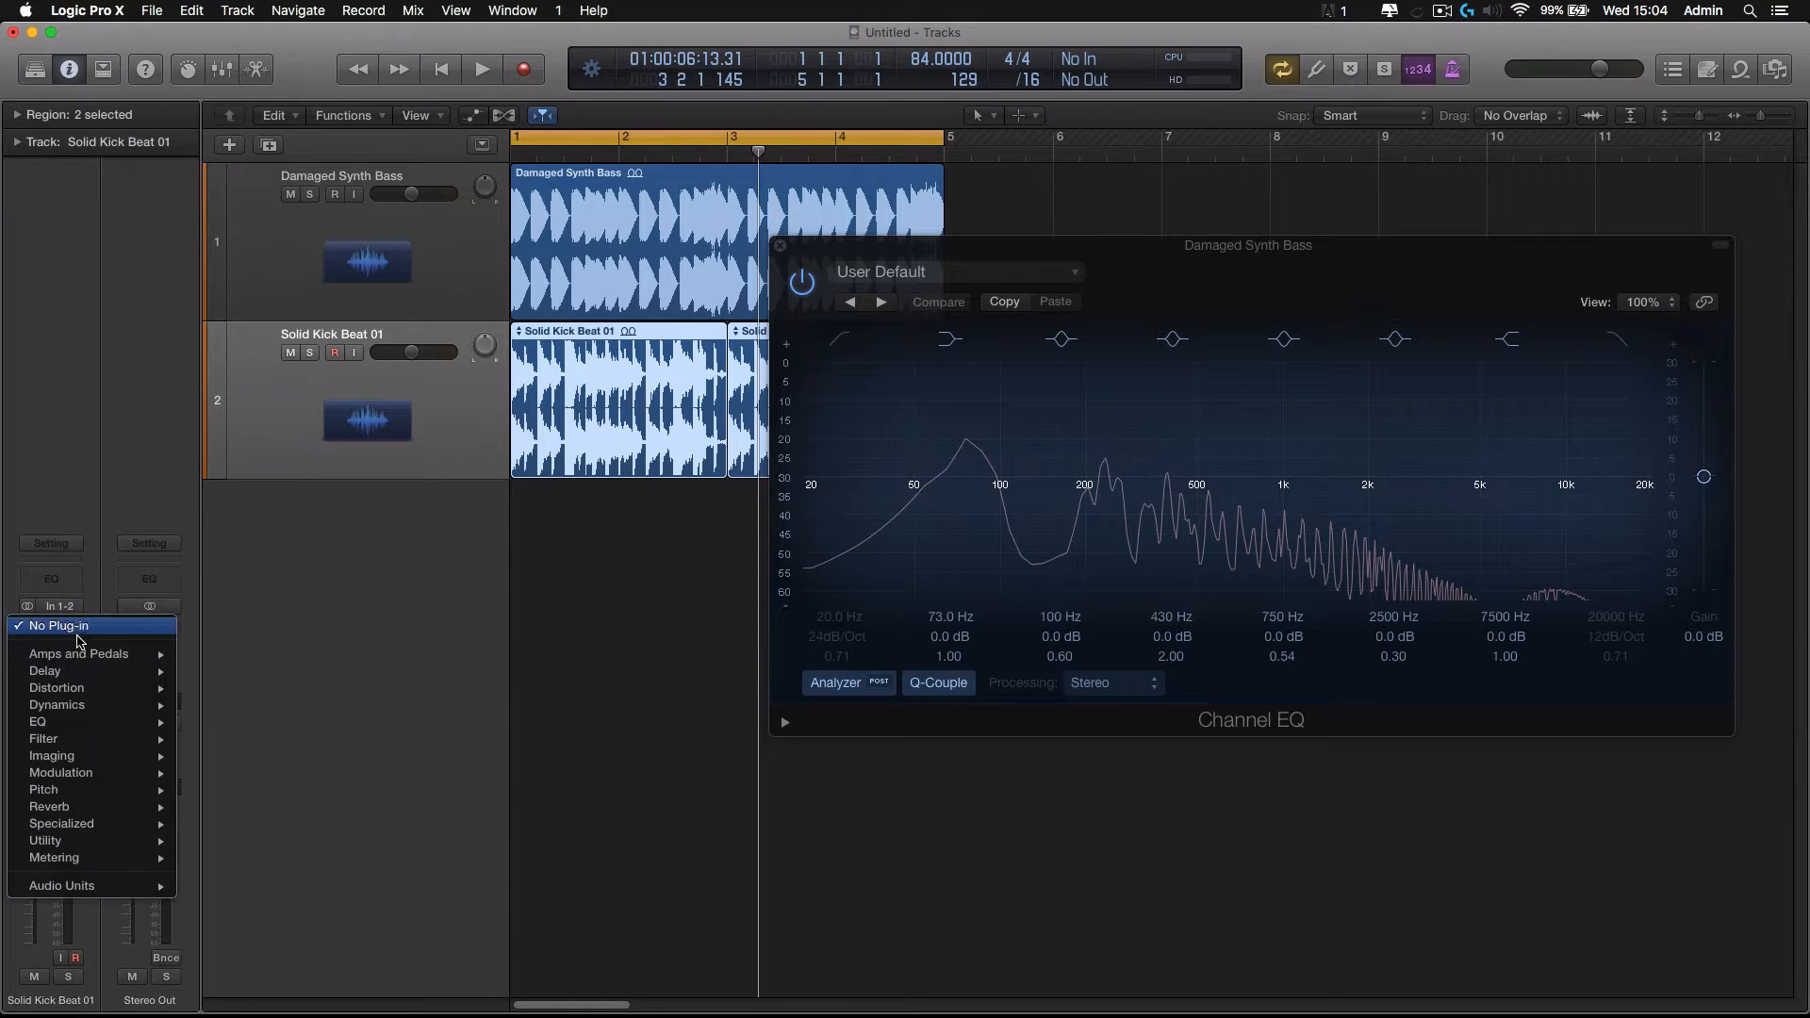
mouse_move(141, 722)
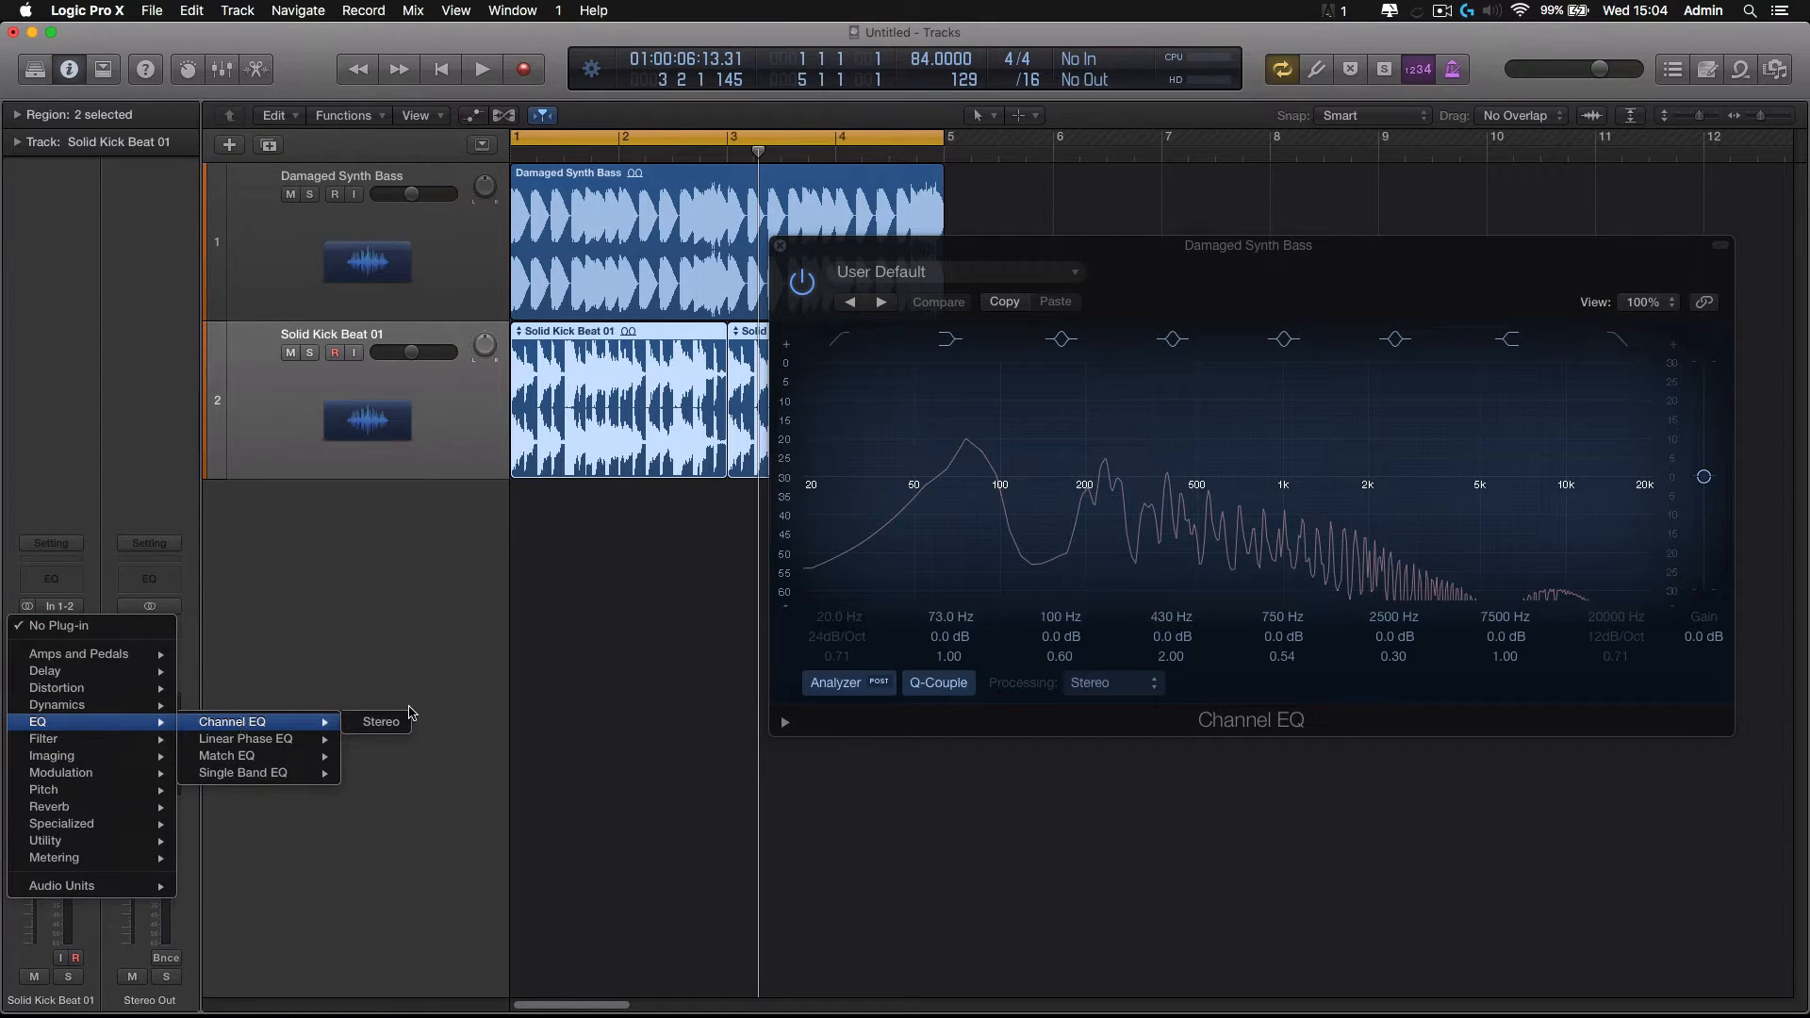
click(394, 723)
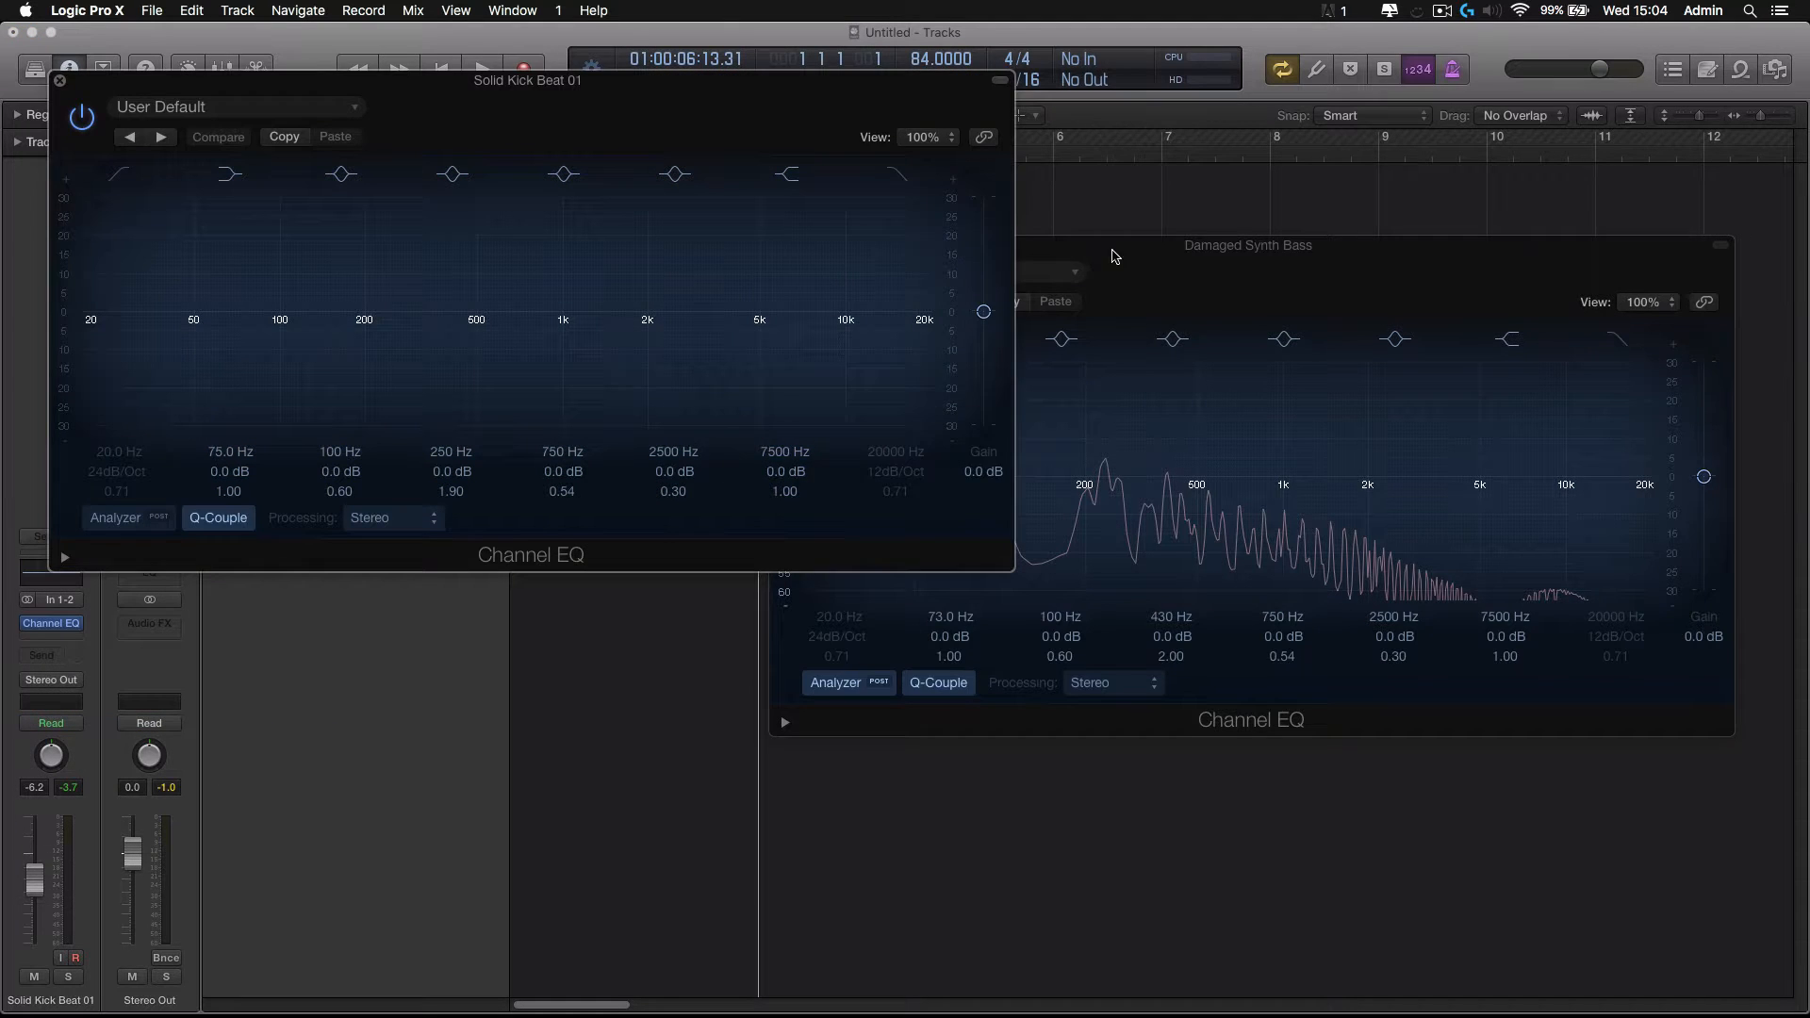
Set both Channel EQ windows to 75% view and arrange them side by side
drag(1164, 256, 1275, 116)
drag(474, 118, 422, 114)
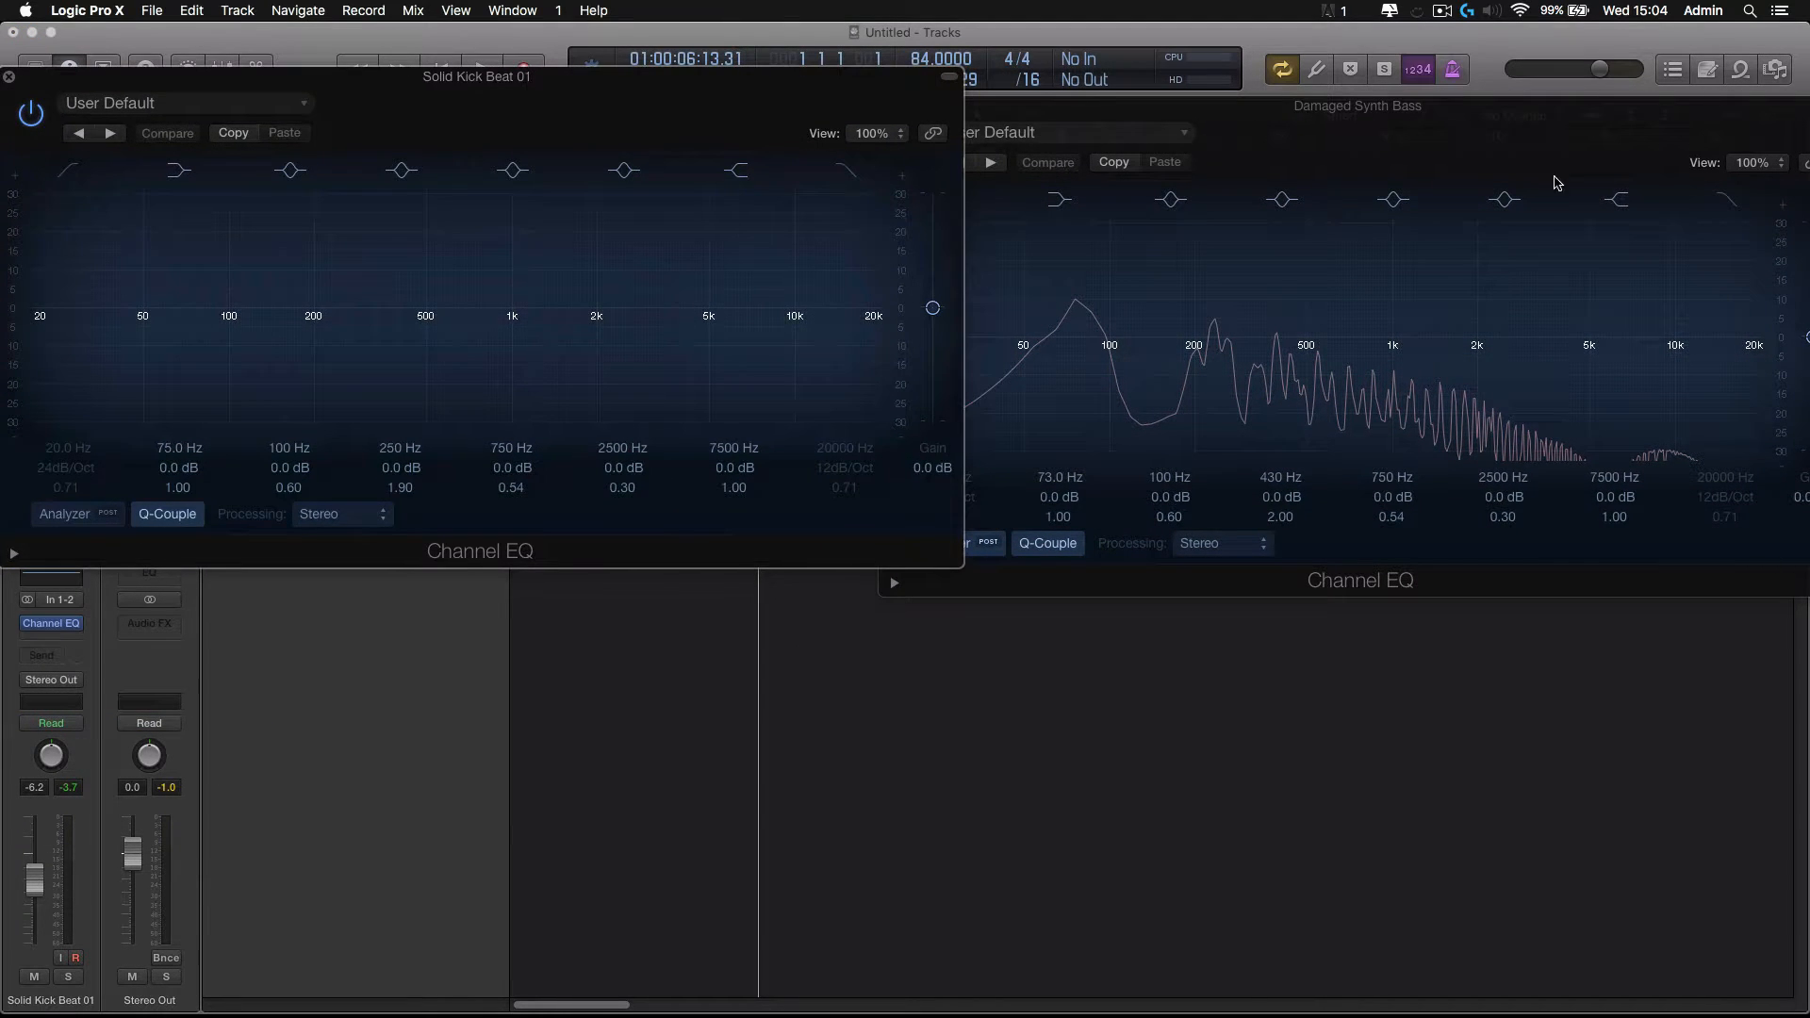
click(1764, 168)
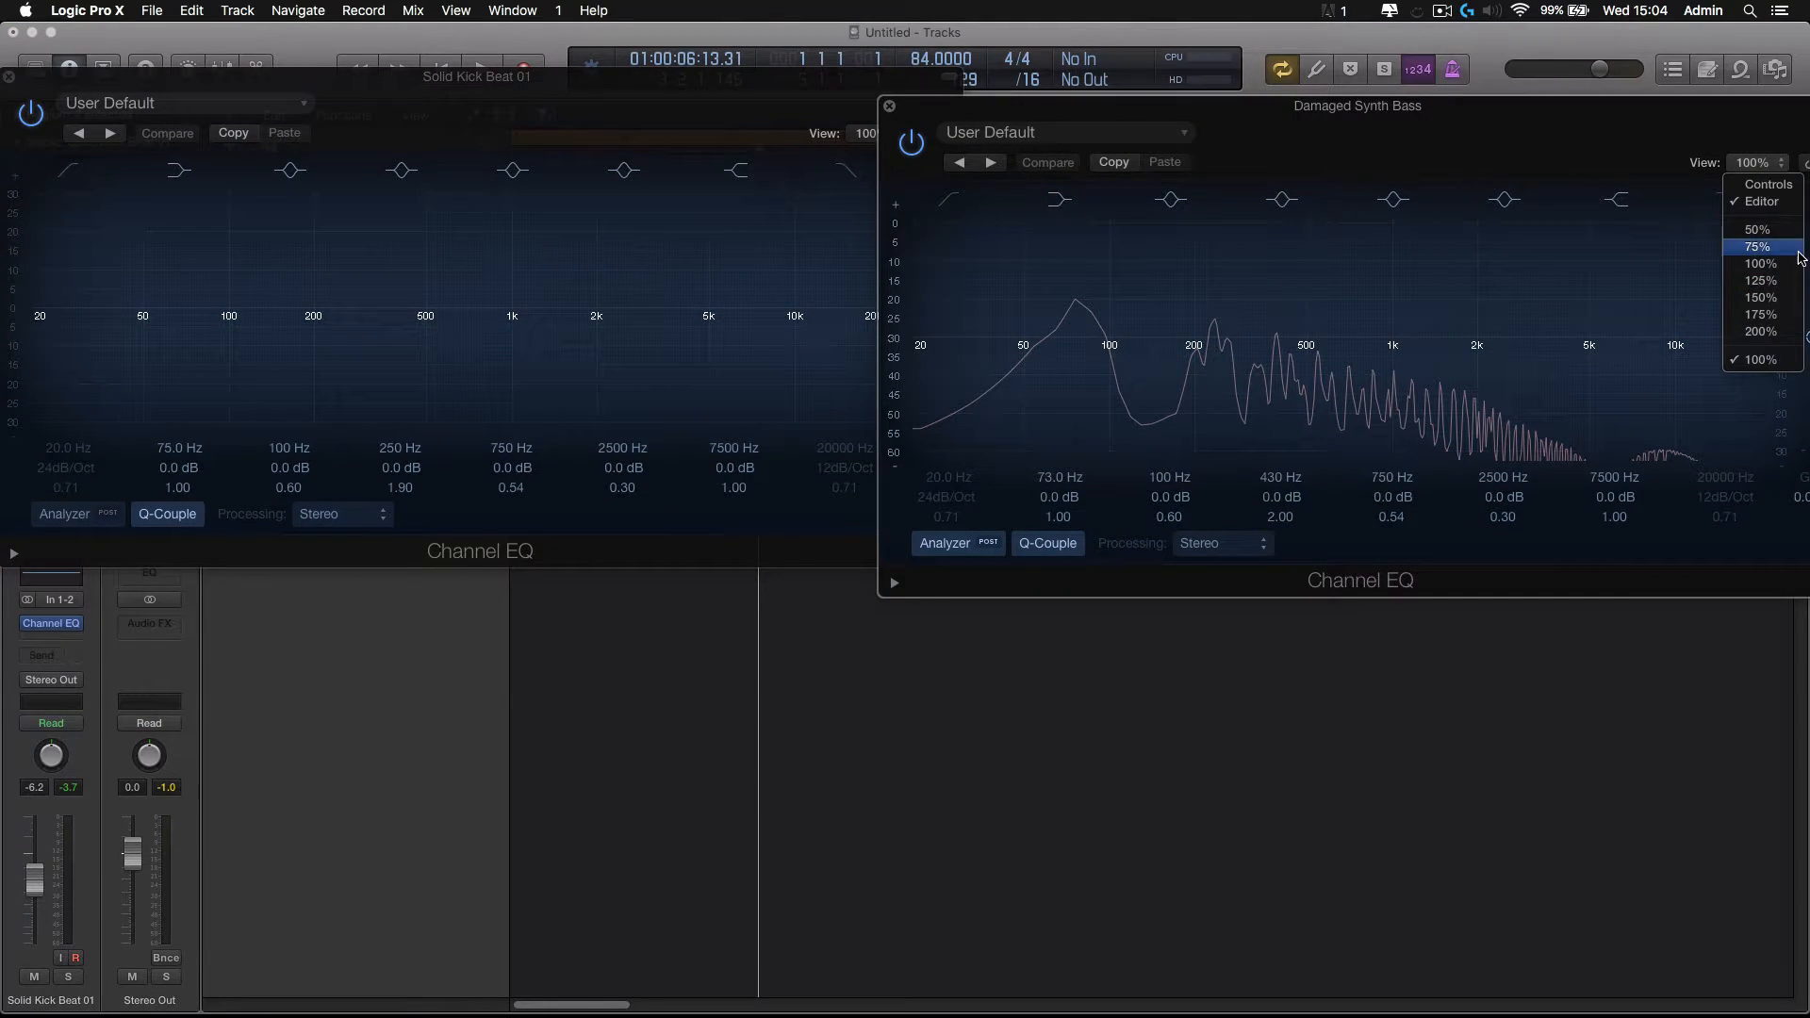
click(1757, 246)
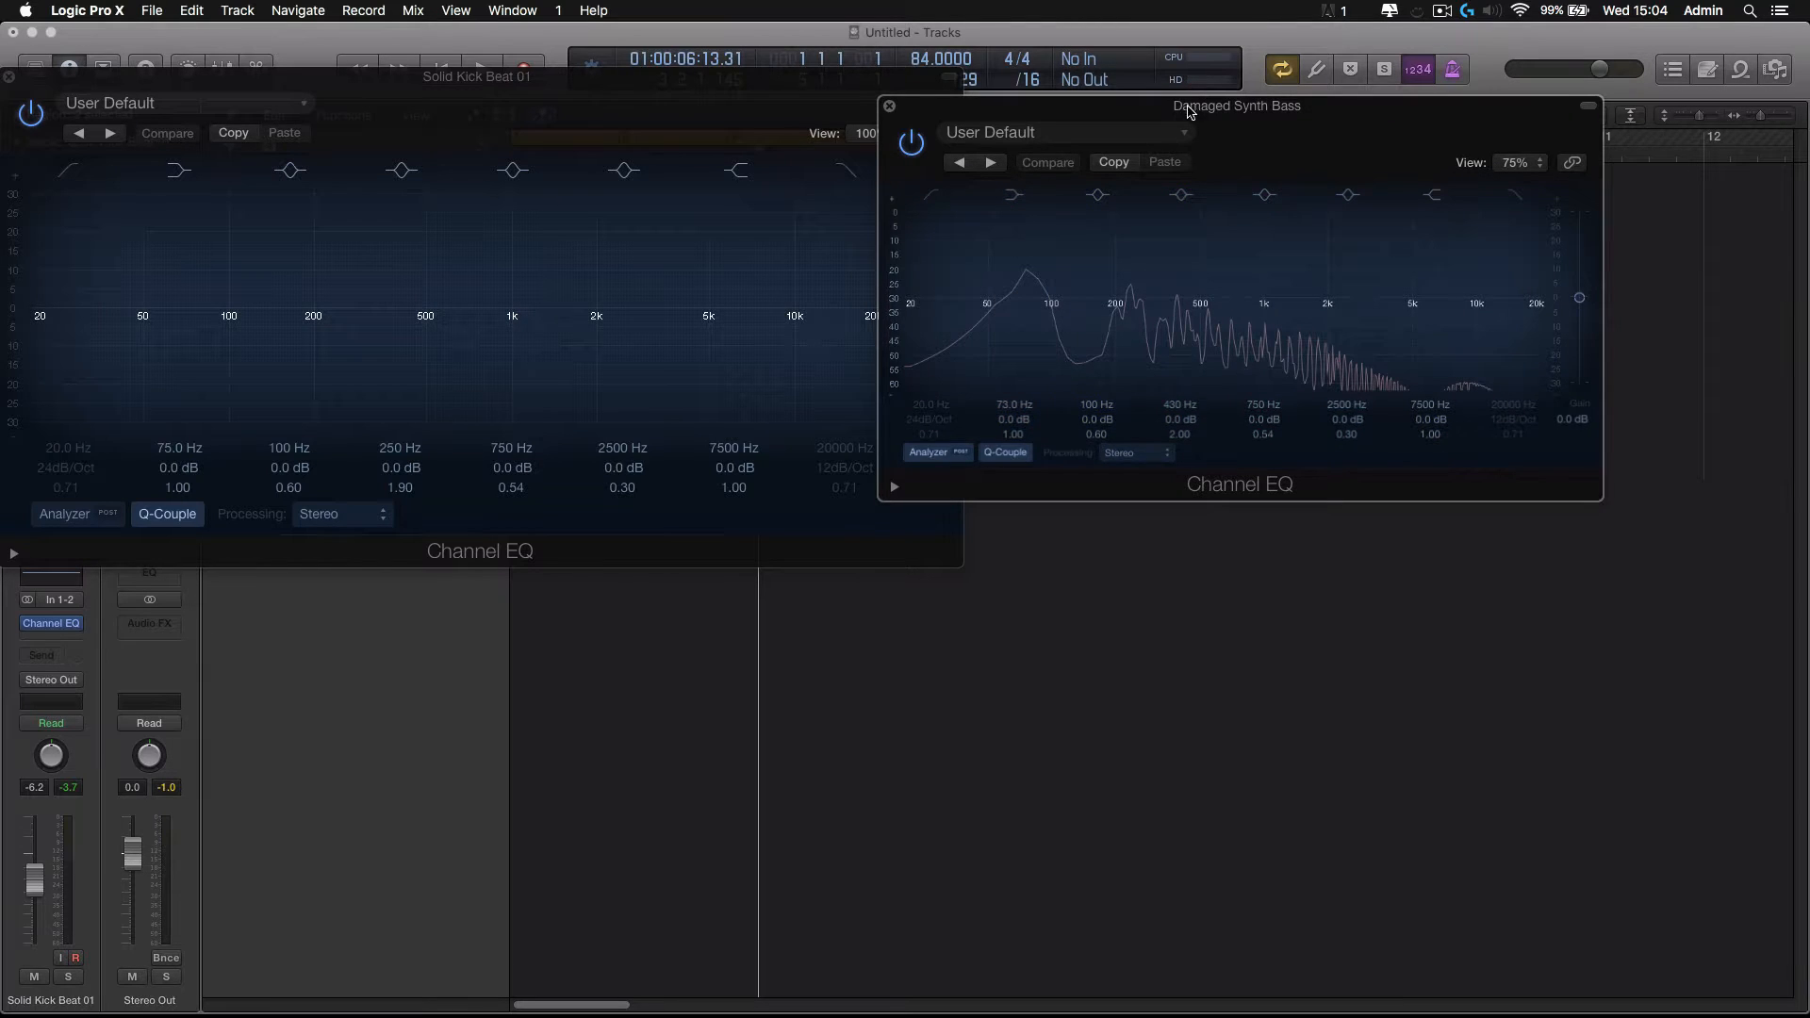
drag(1190, 110, 1302, 148)
click(856, 133)
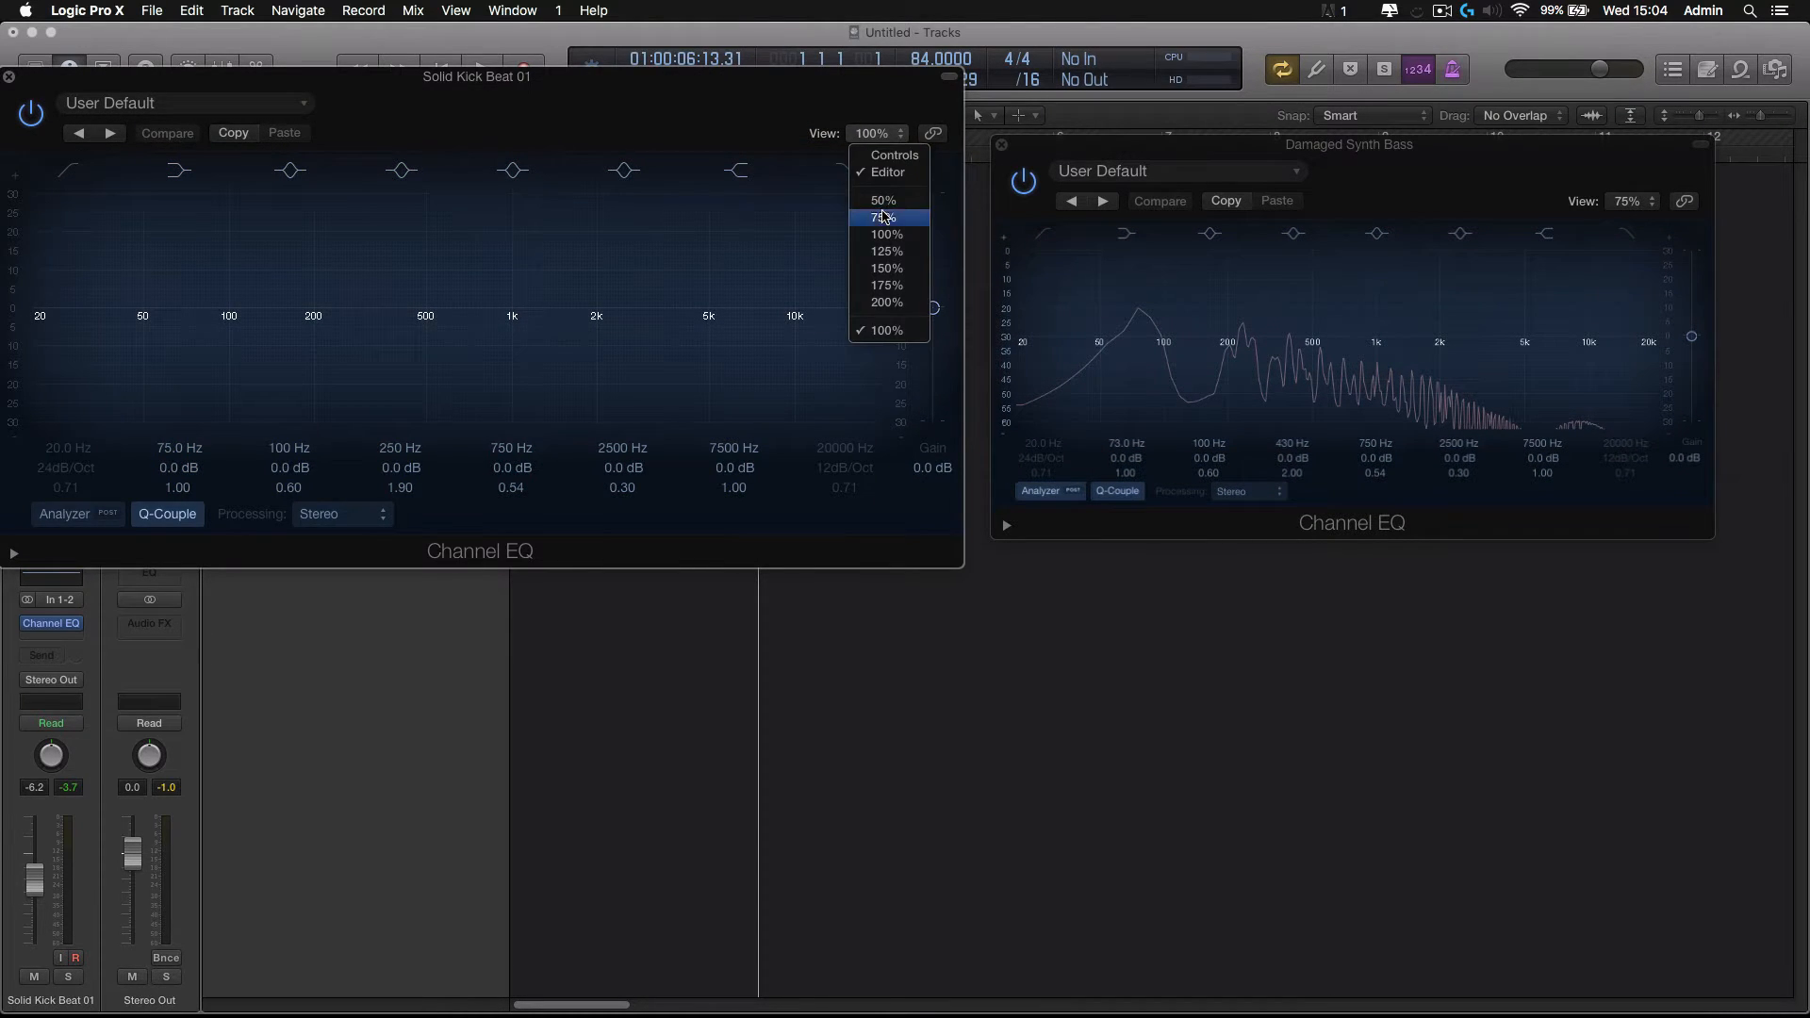
click(883, 218)
drag(560, 93, 818, 162)
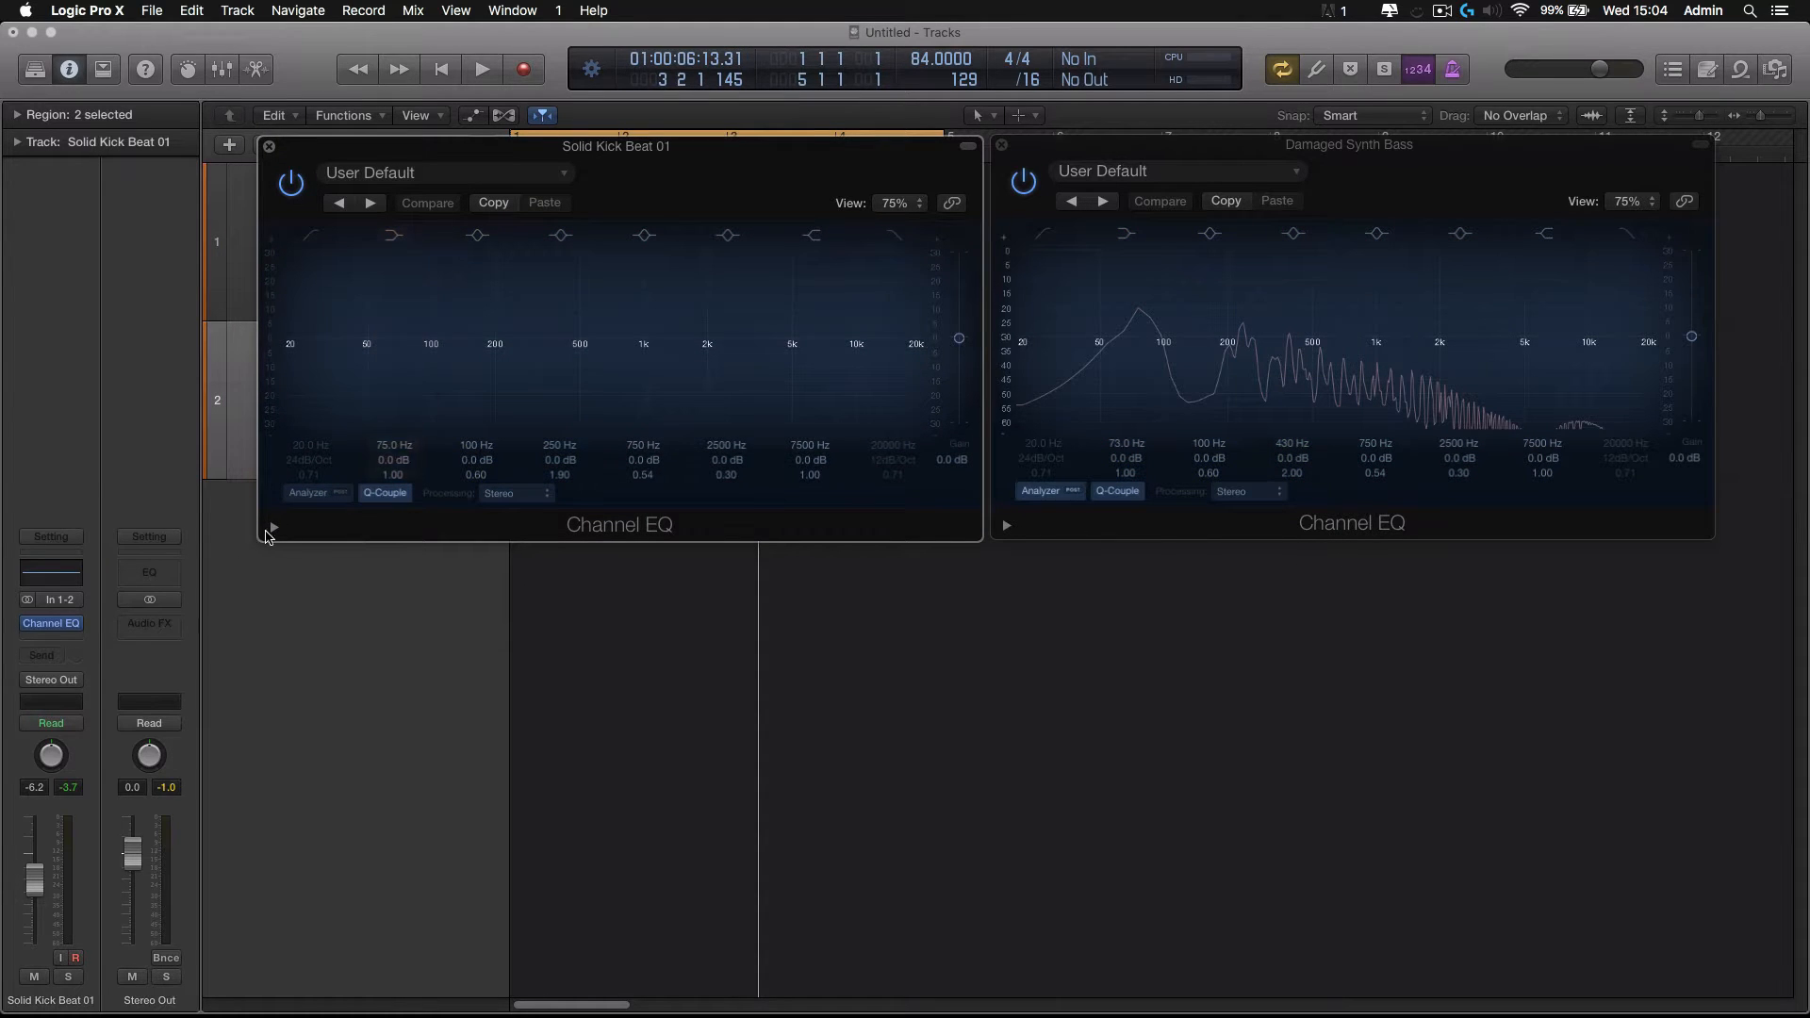
Turn on the Analyzer in the kick's Channel EQ and play the project to compare the kick and bass spectra
click(314, 493)
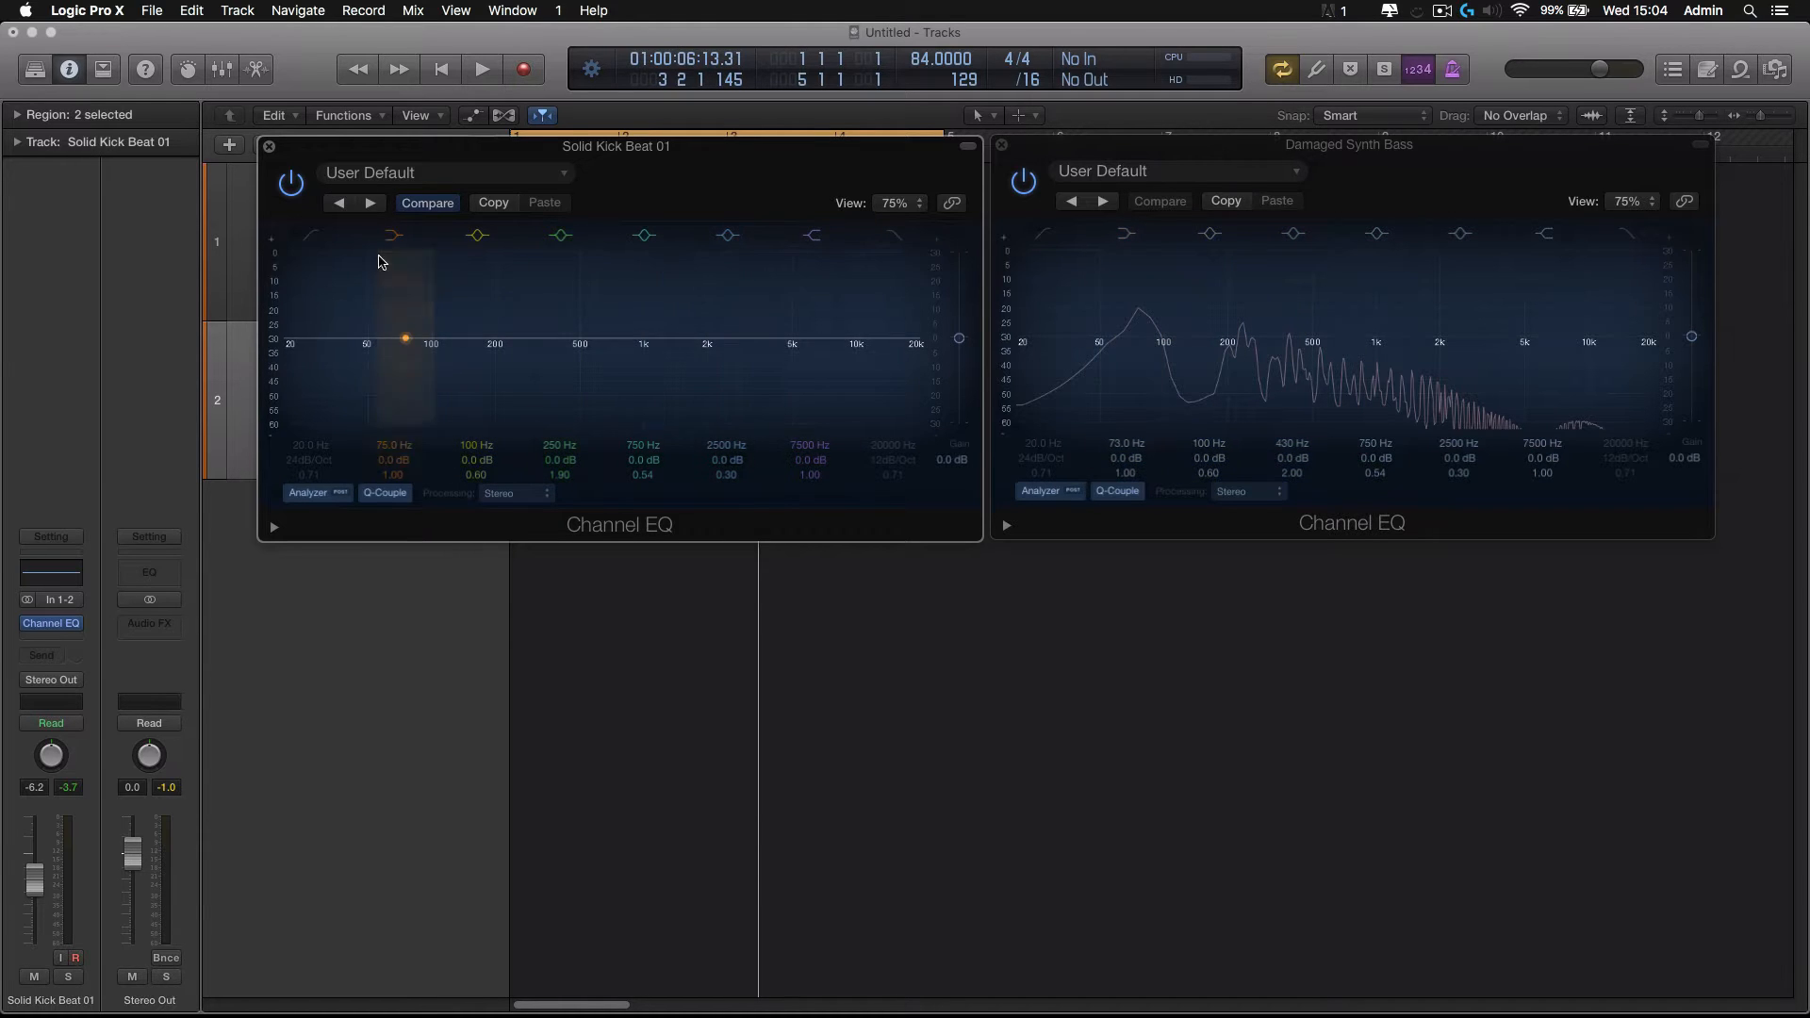
key(space)
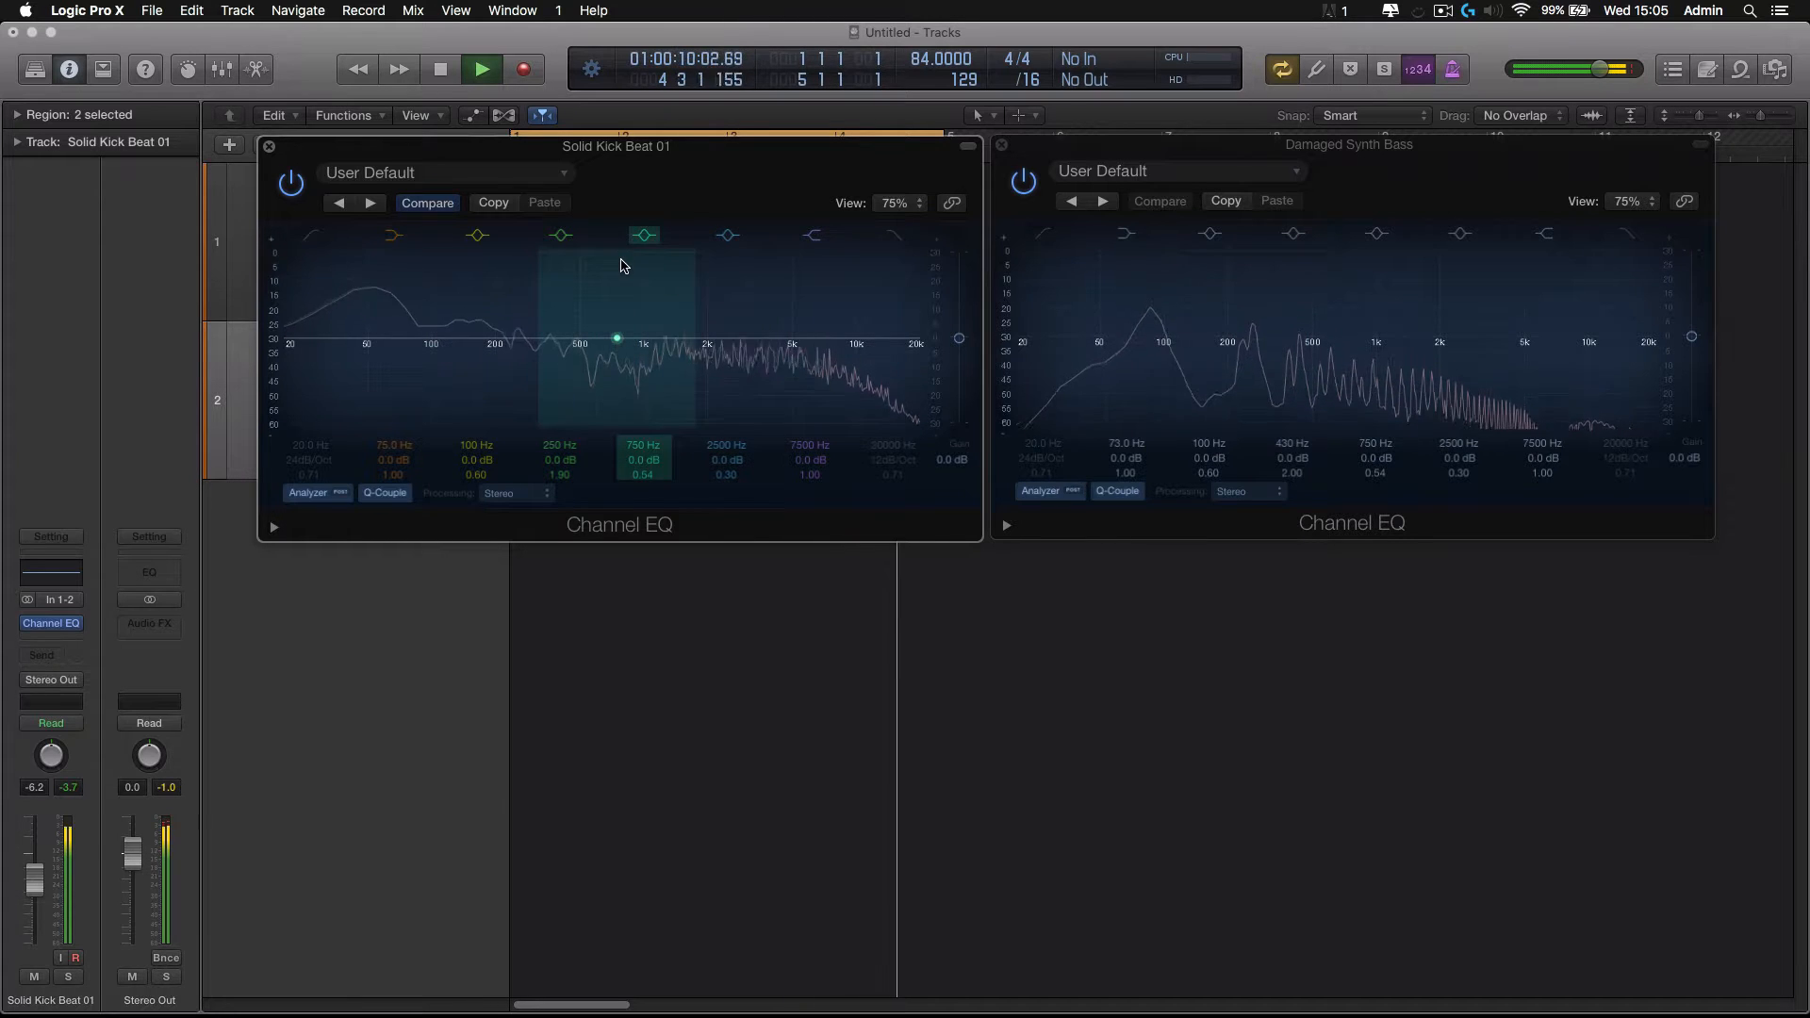
key(space)
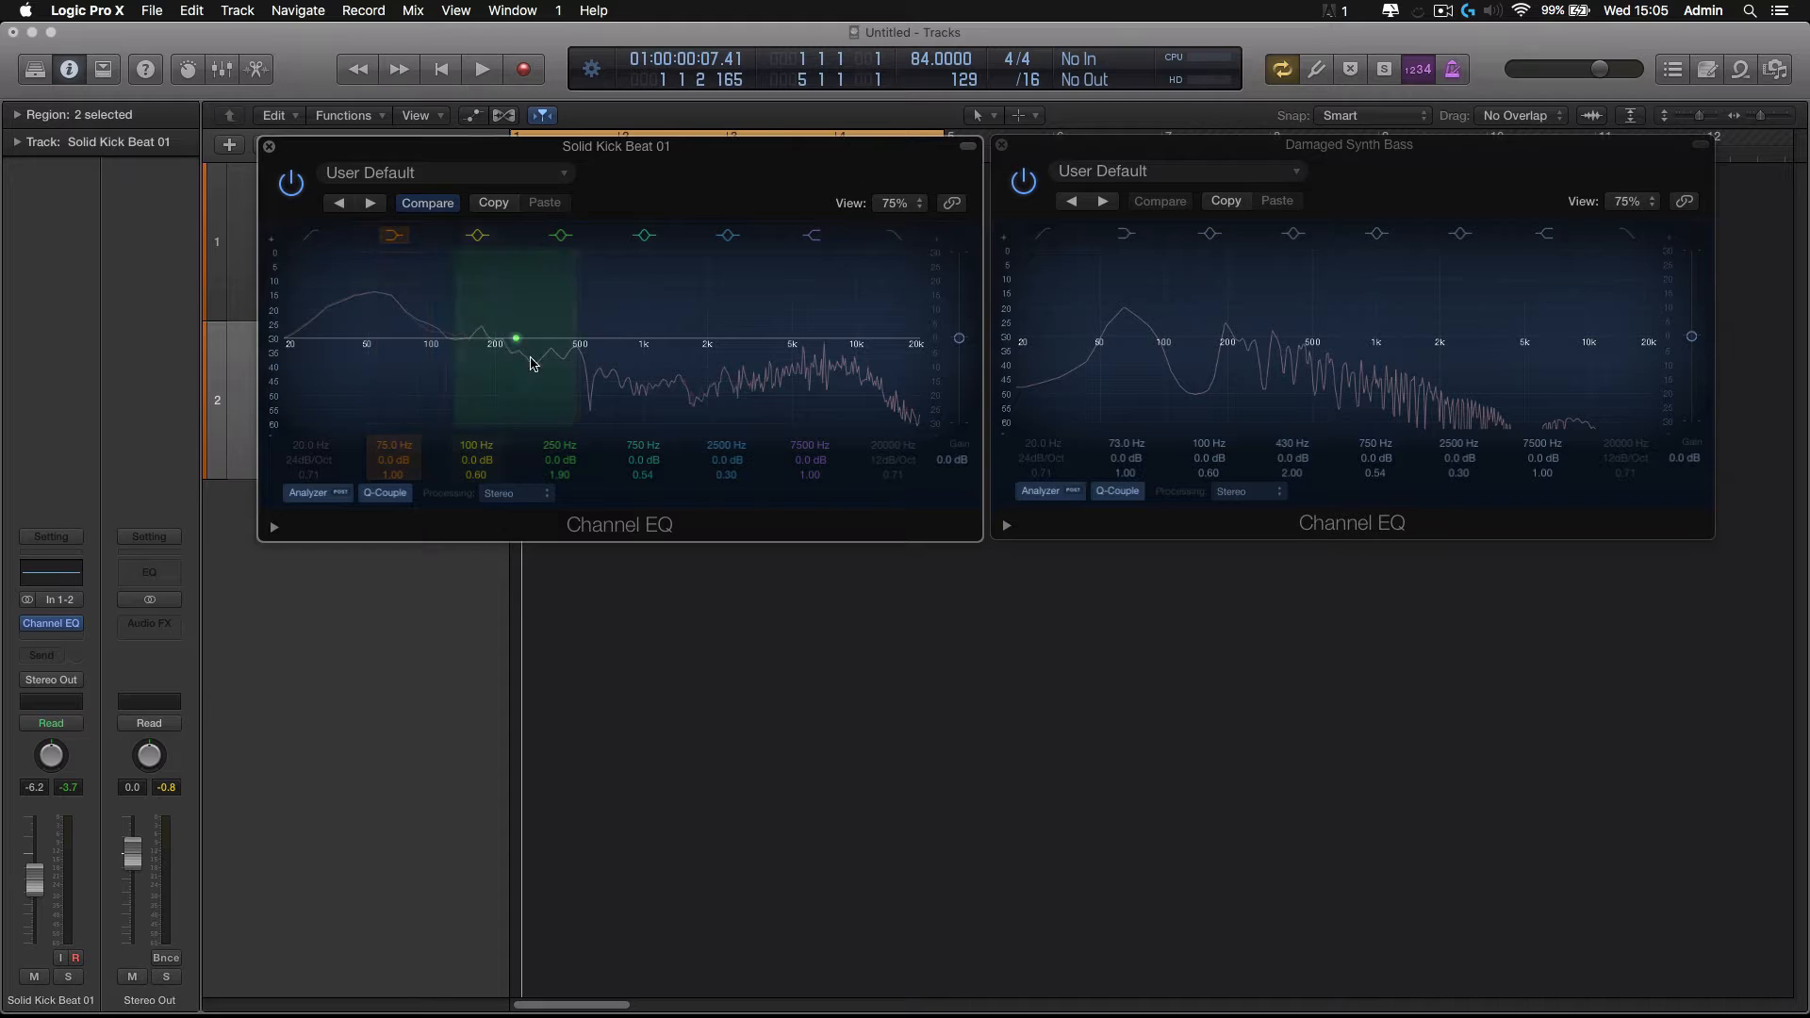
drag(688, 185, 656, 169)
drag(1243, 160, 1218, 155)
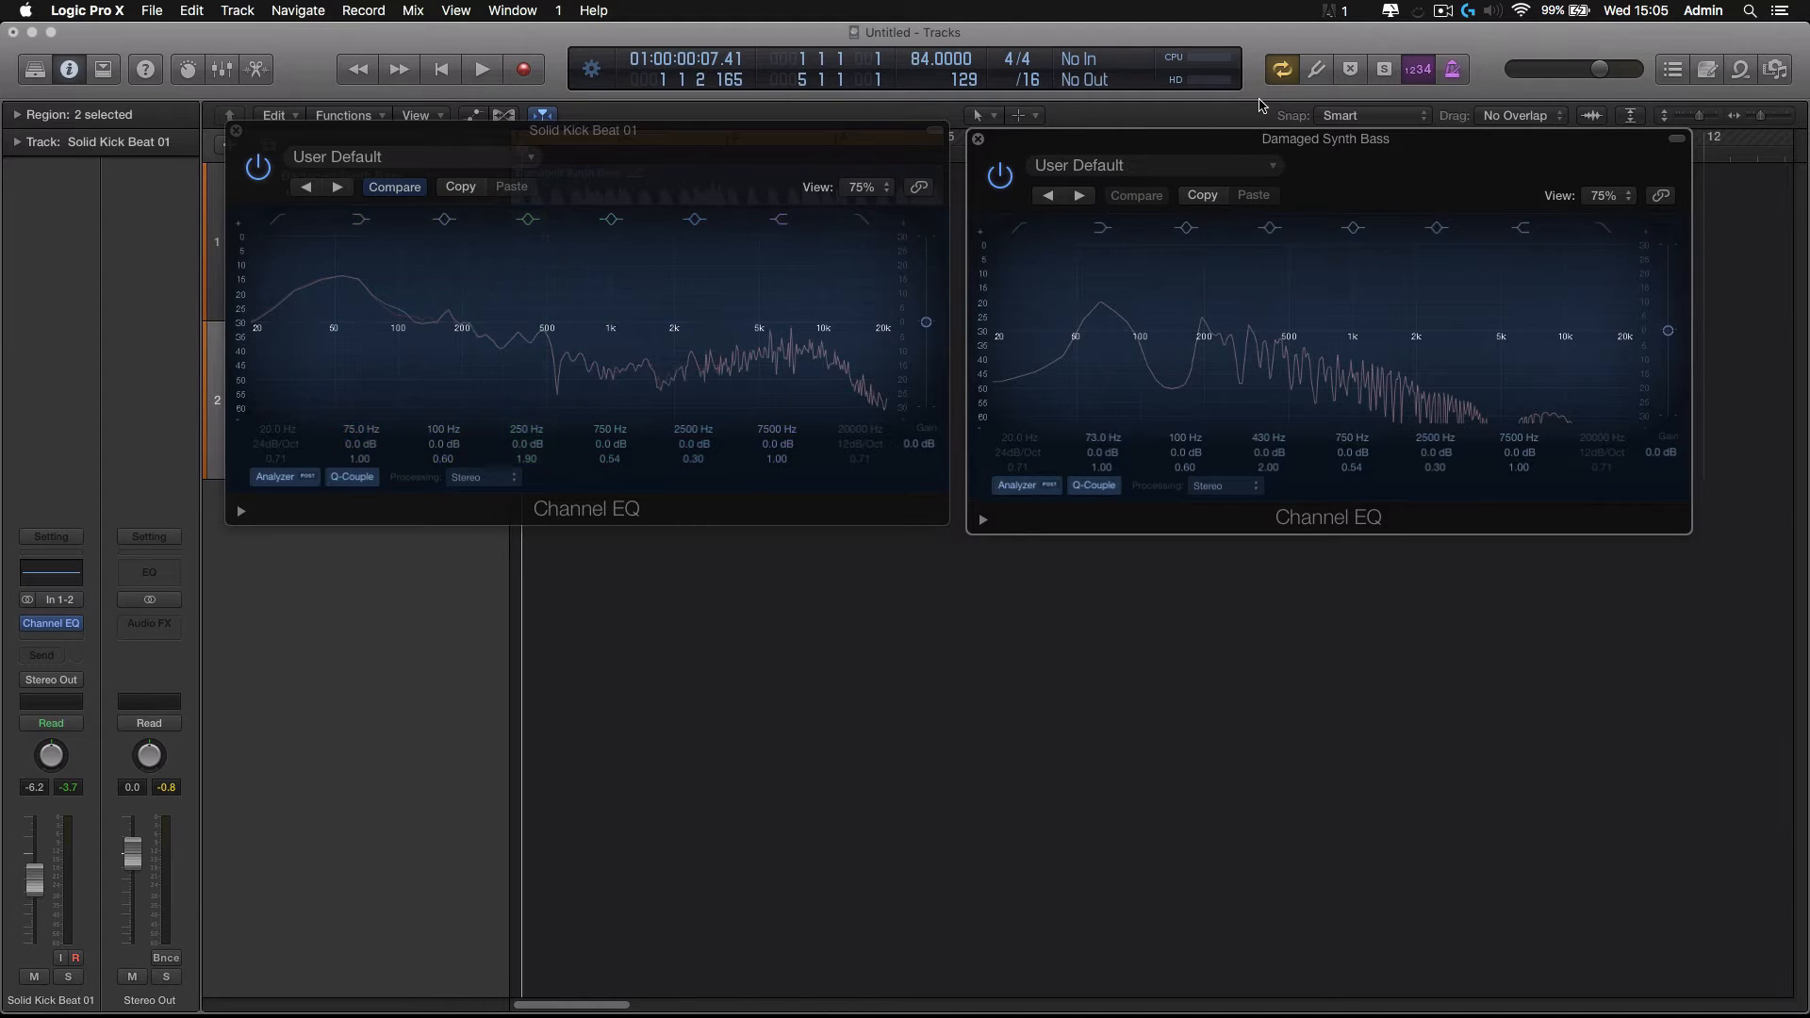
Close both Channel EQ windows and select the Solid Kick Beat 01 track
click(978, 140)
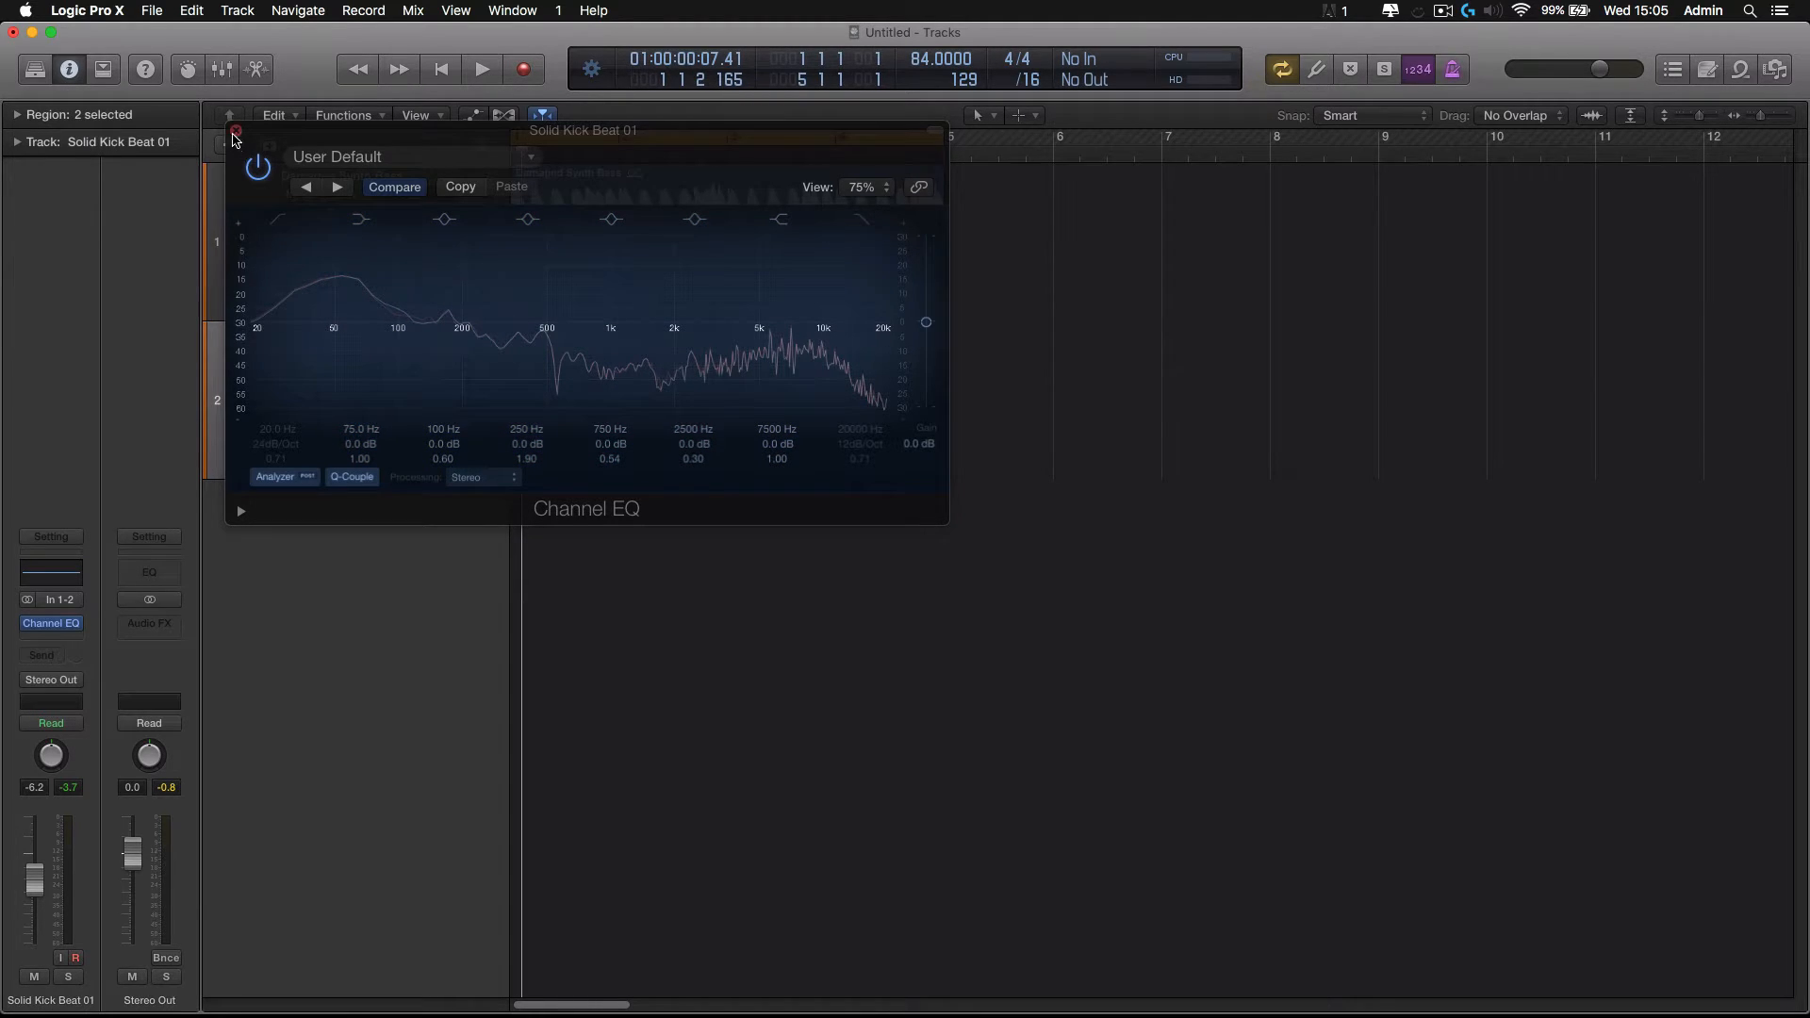
click(236, 132)
click(307, 241)
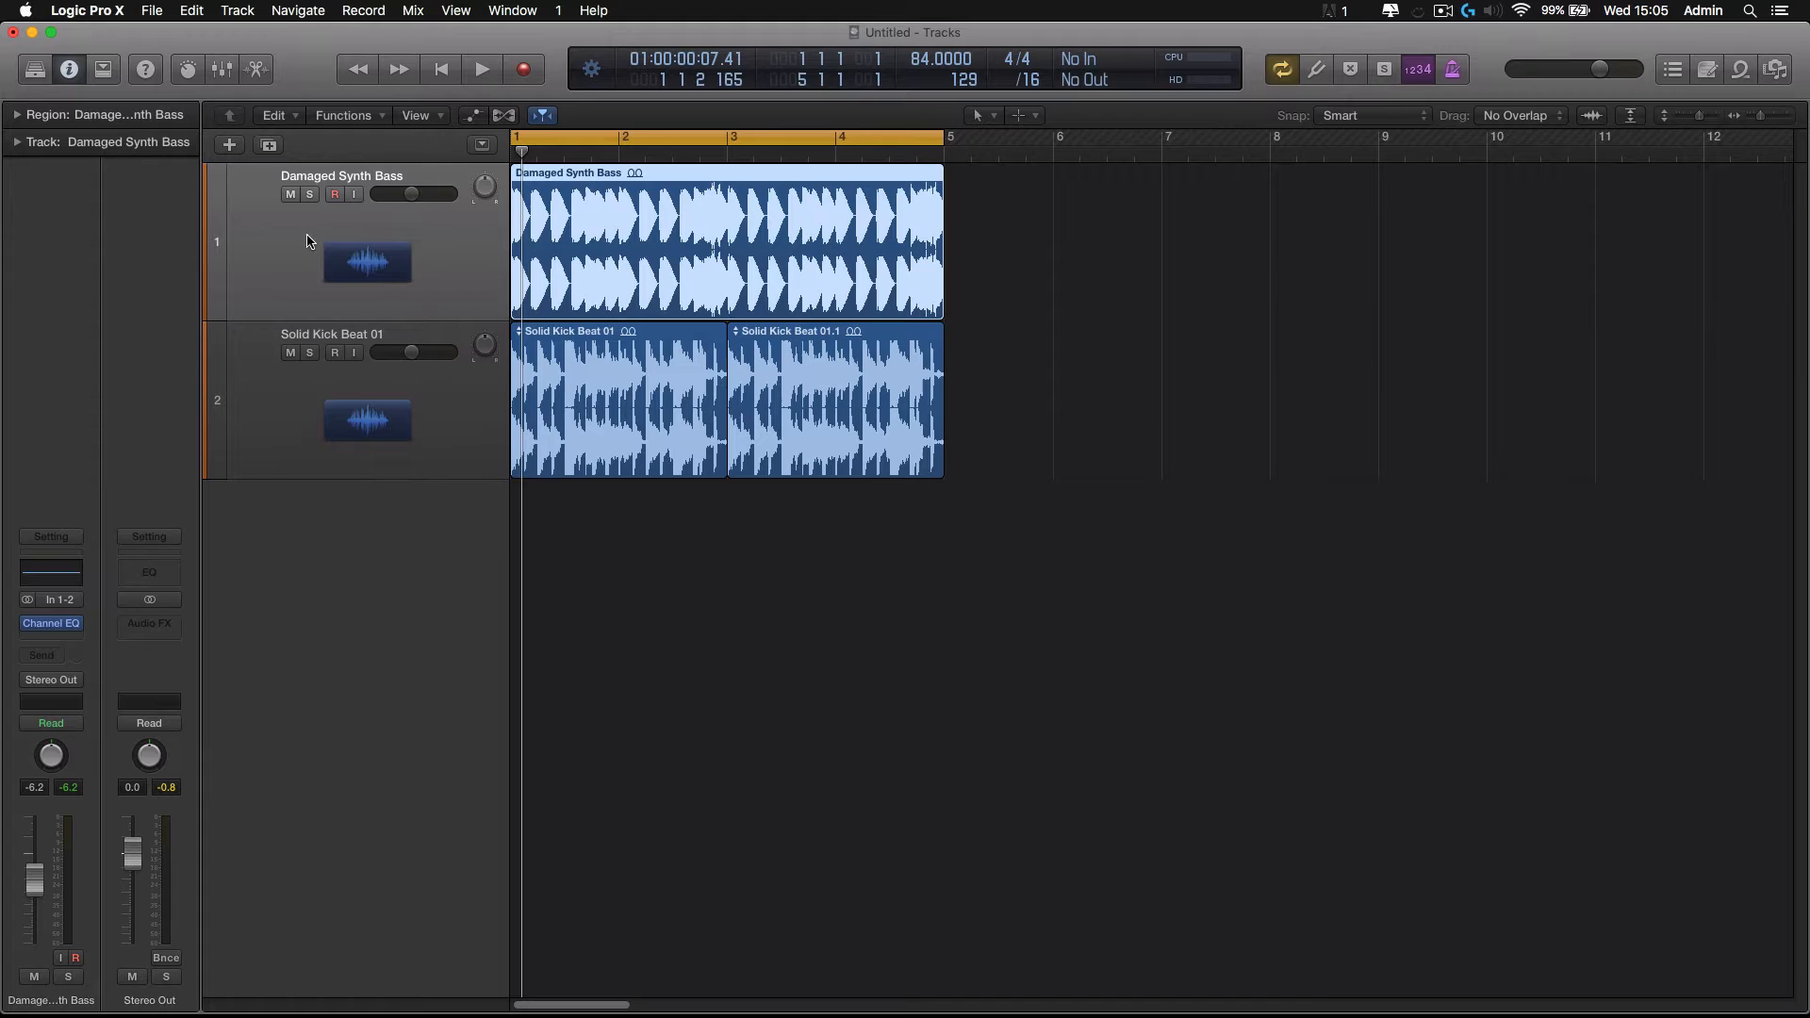
click(347, 356)
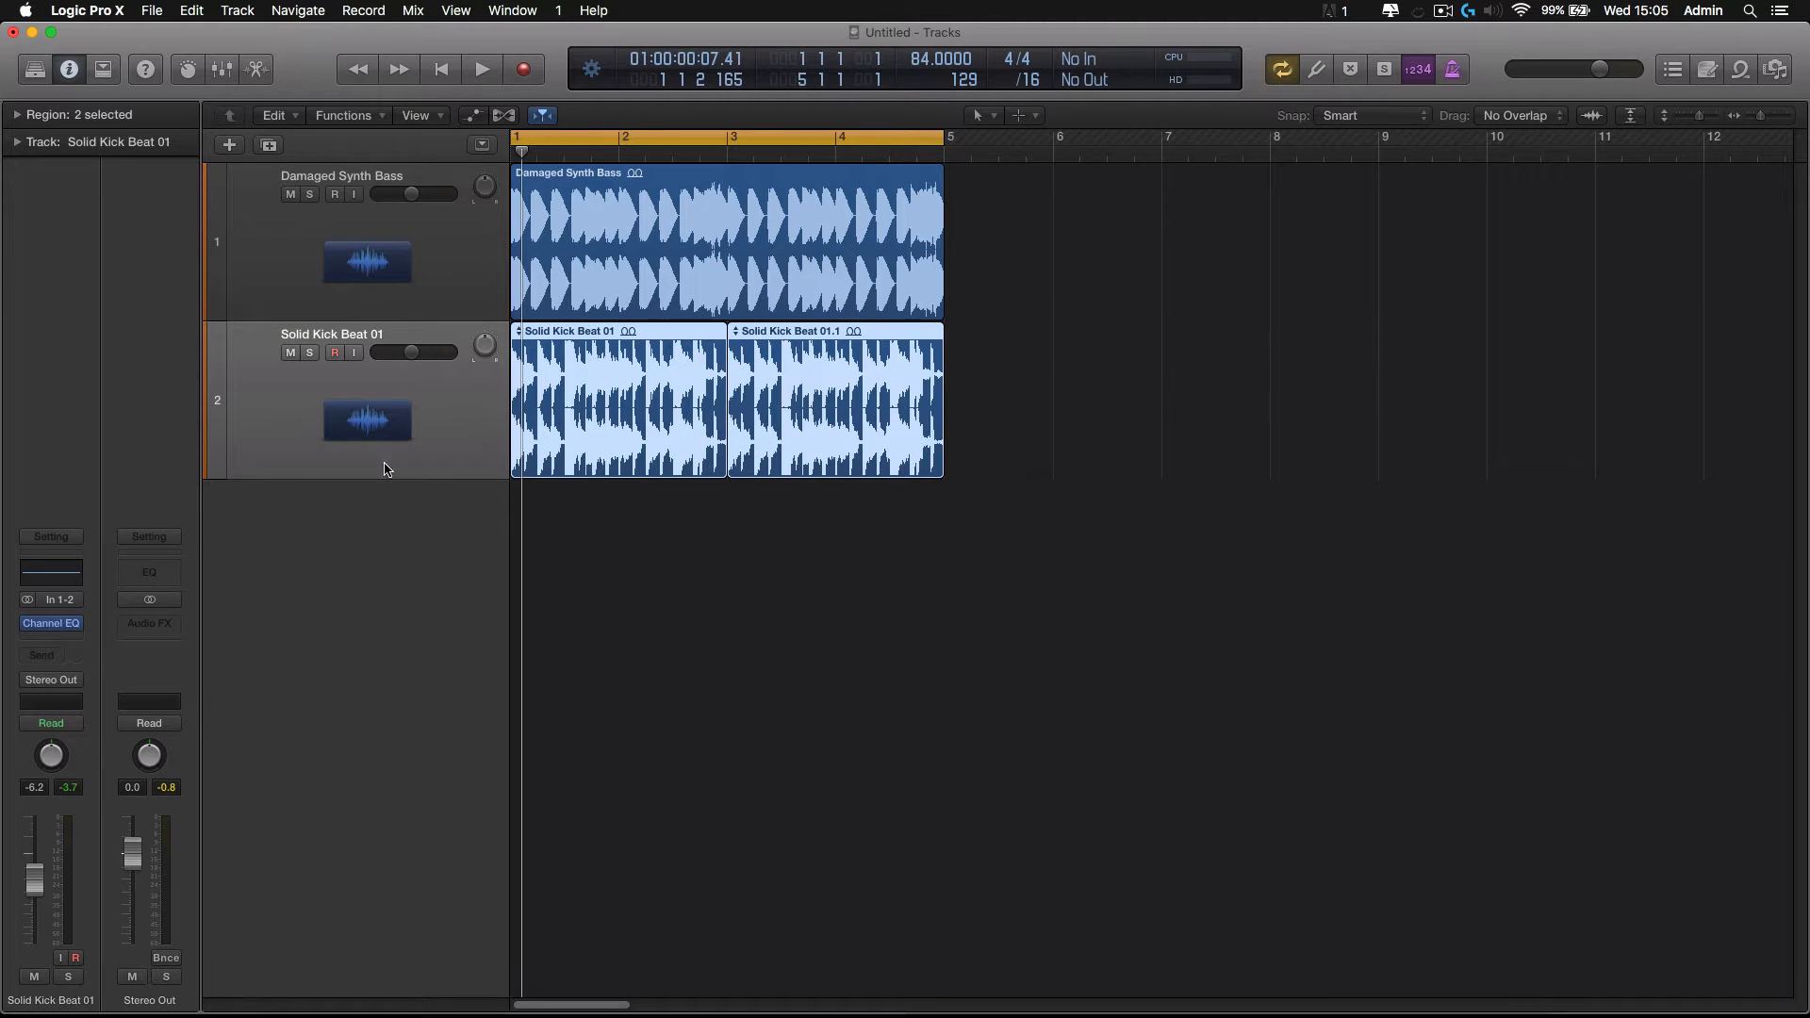
Reopen the kick track's Channel EQ at 100% view and turn off its Analyzer
click(51, 625)
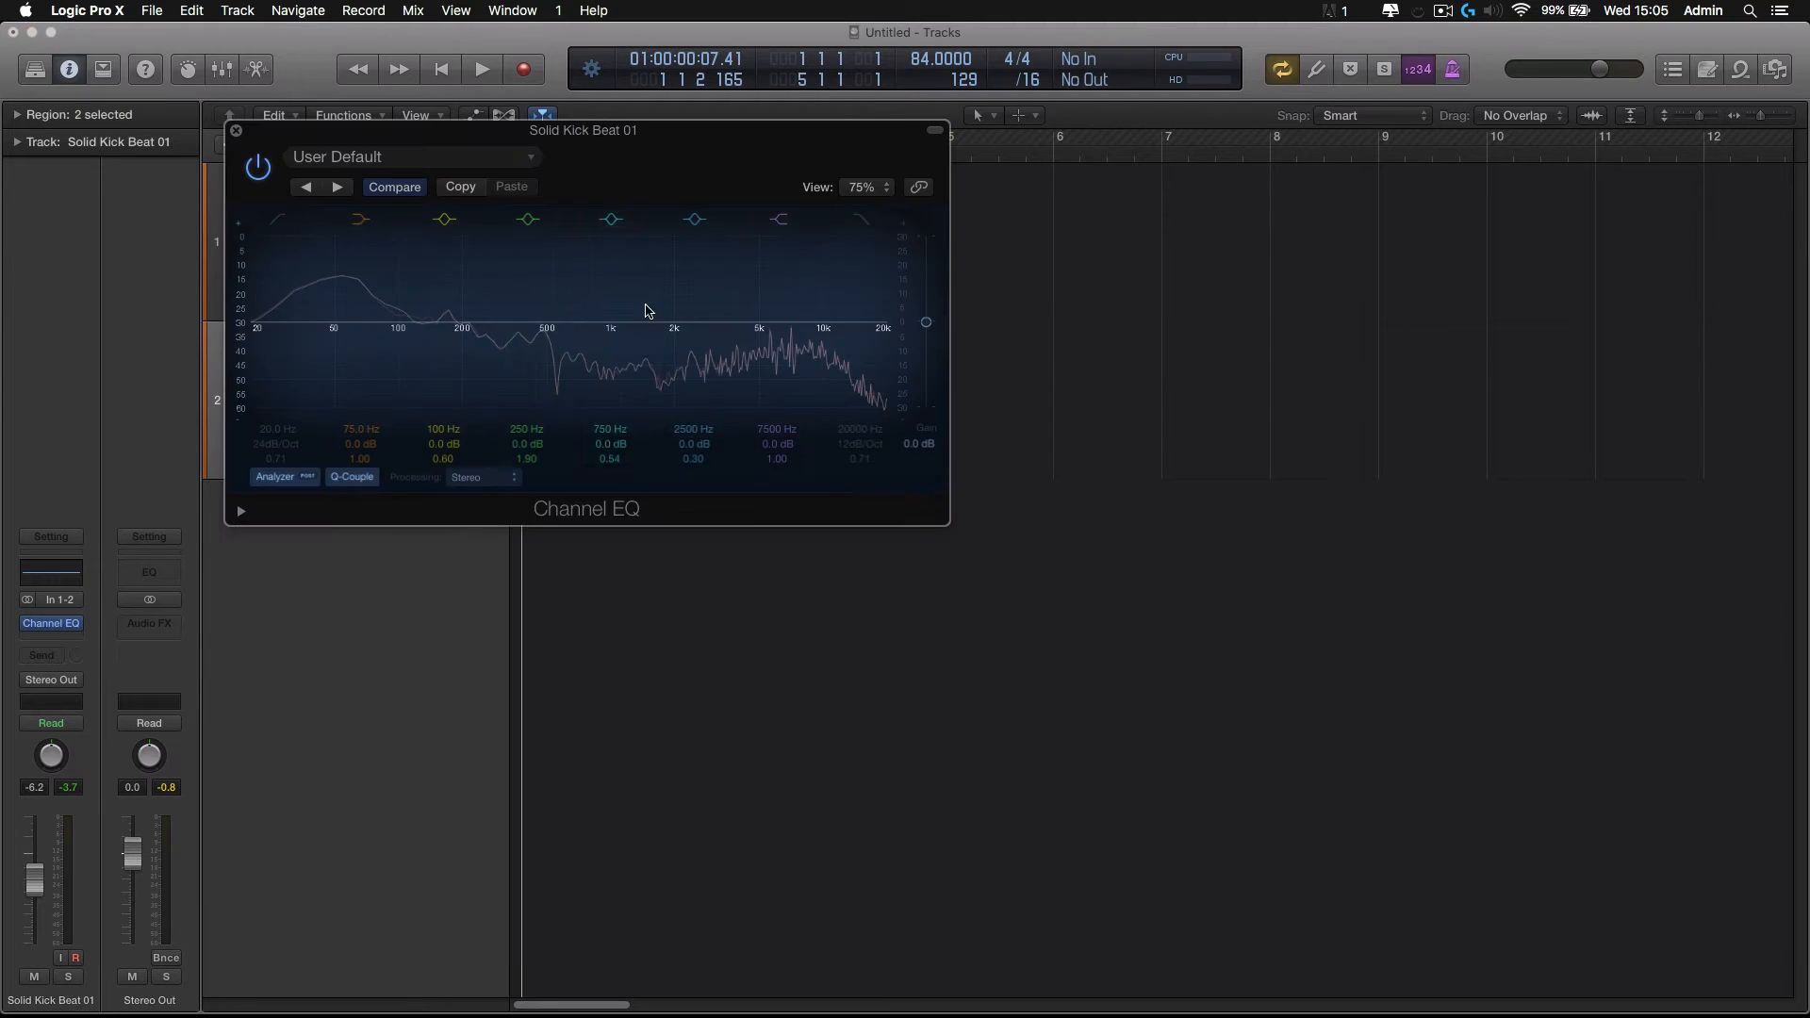
drag(618, 141, 890, 406)
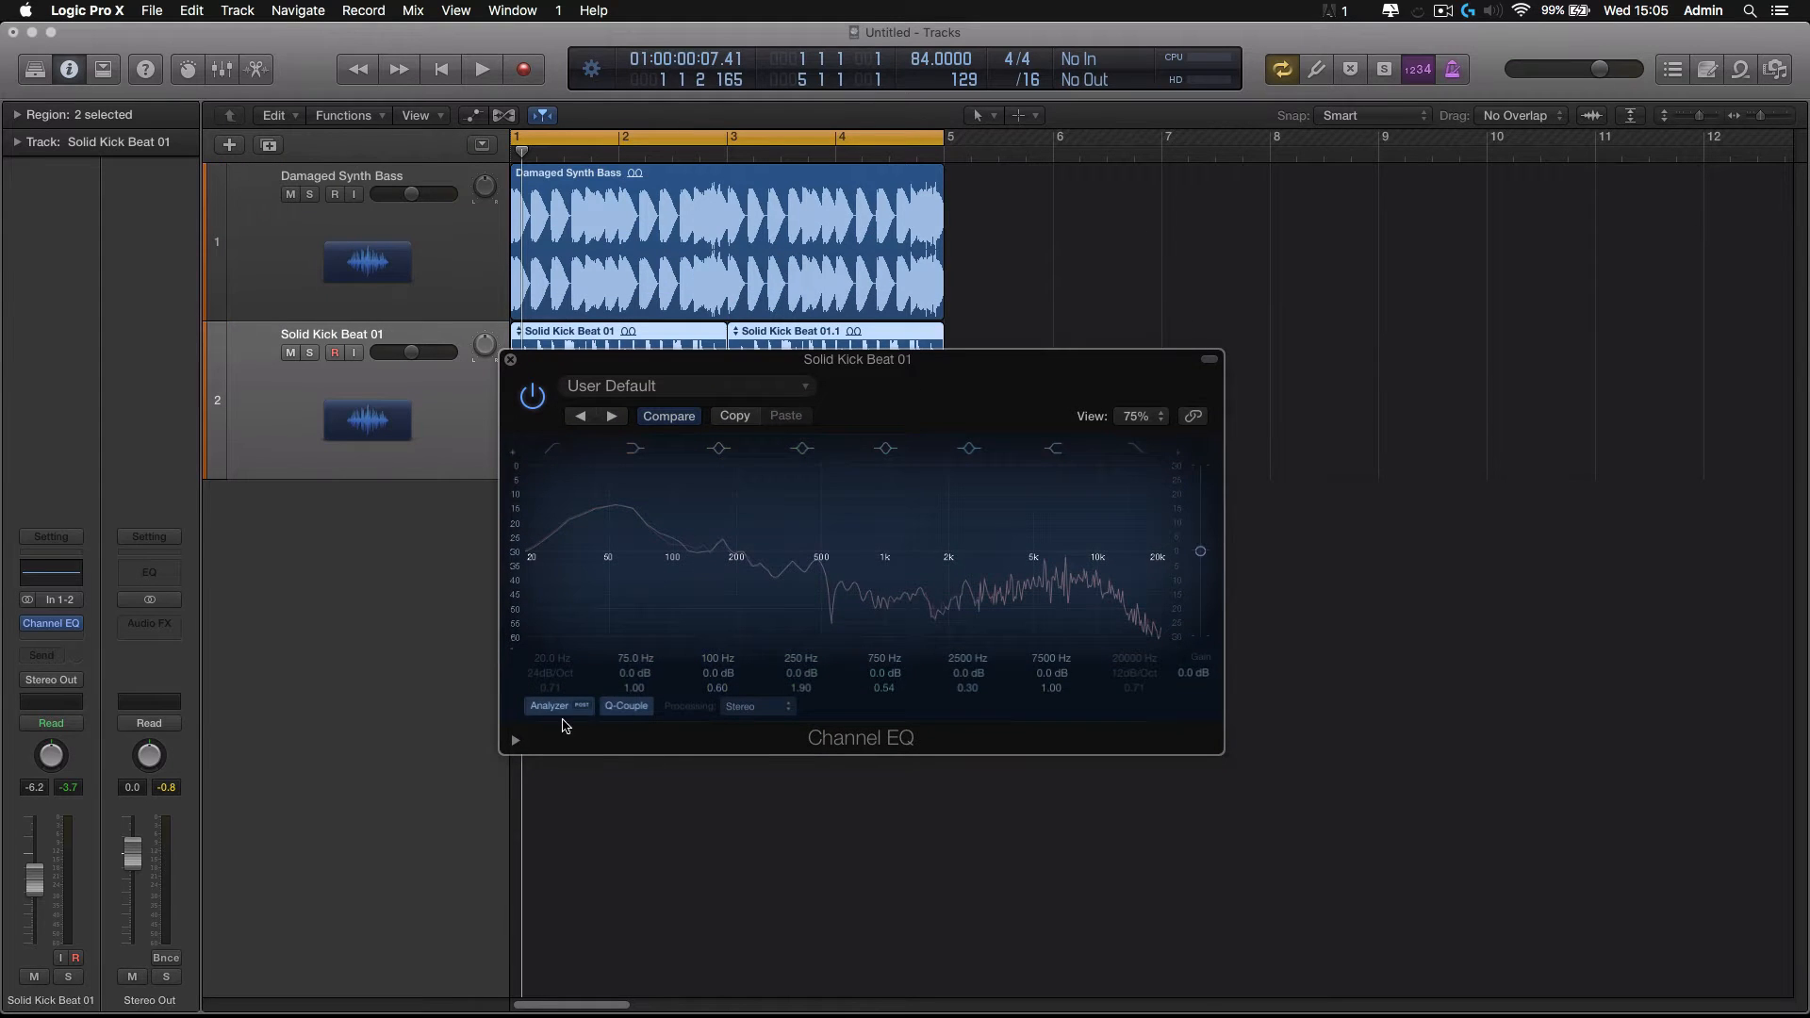
click(1141, 416)
click(987, 362)
drag(989, 391, 910, 217)
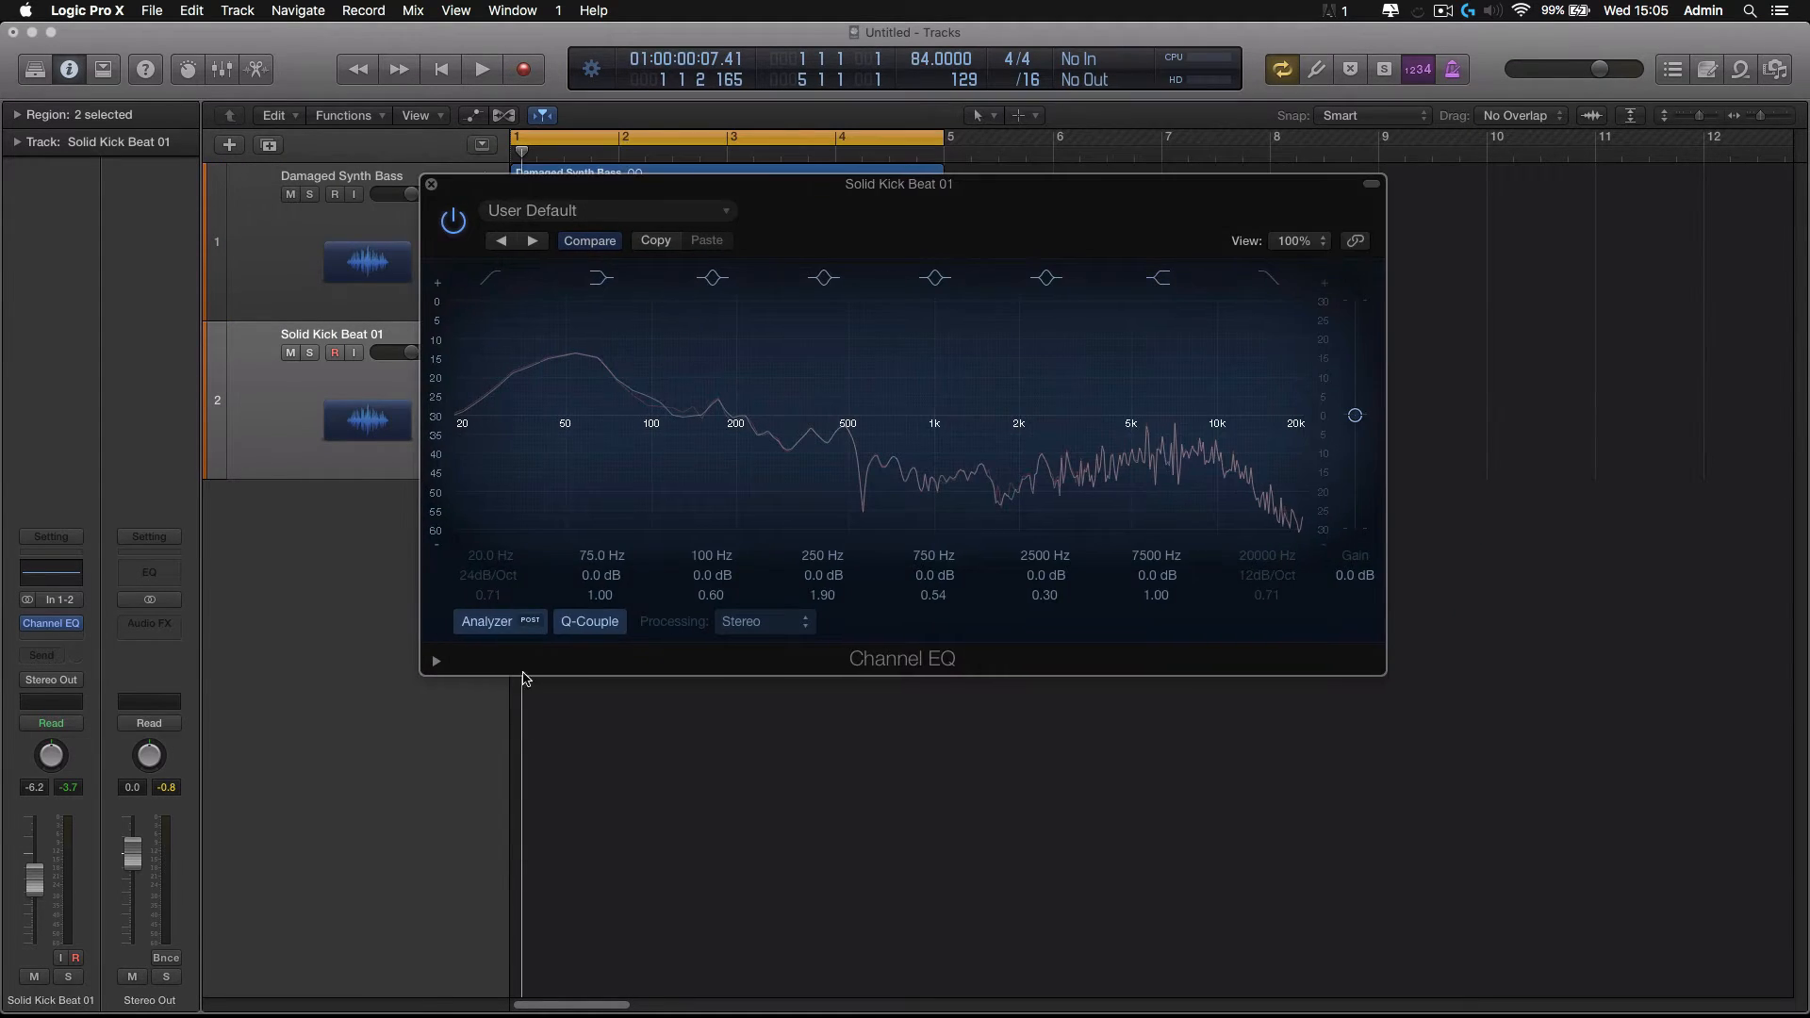
click(498, 624)
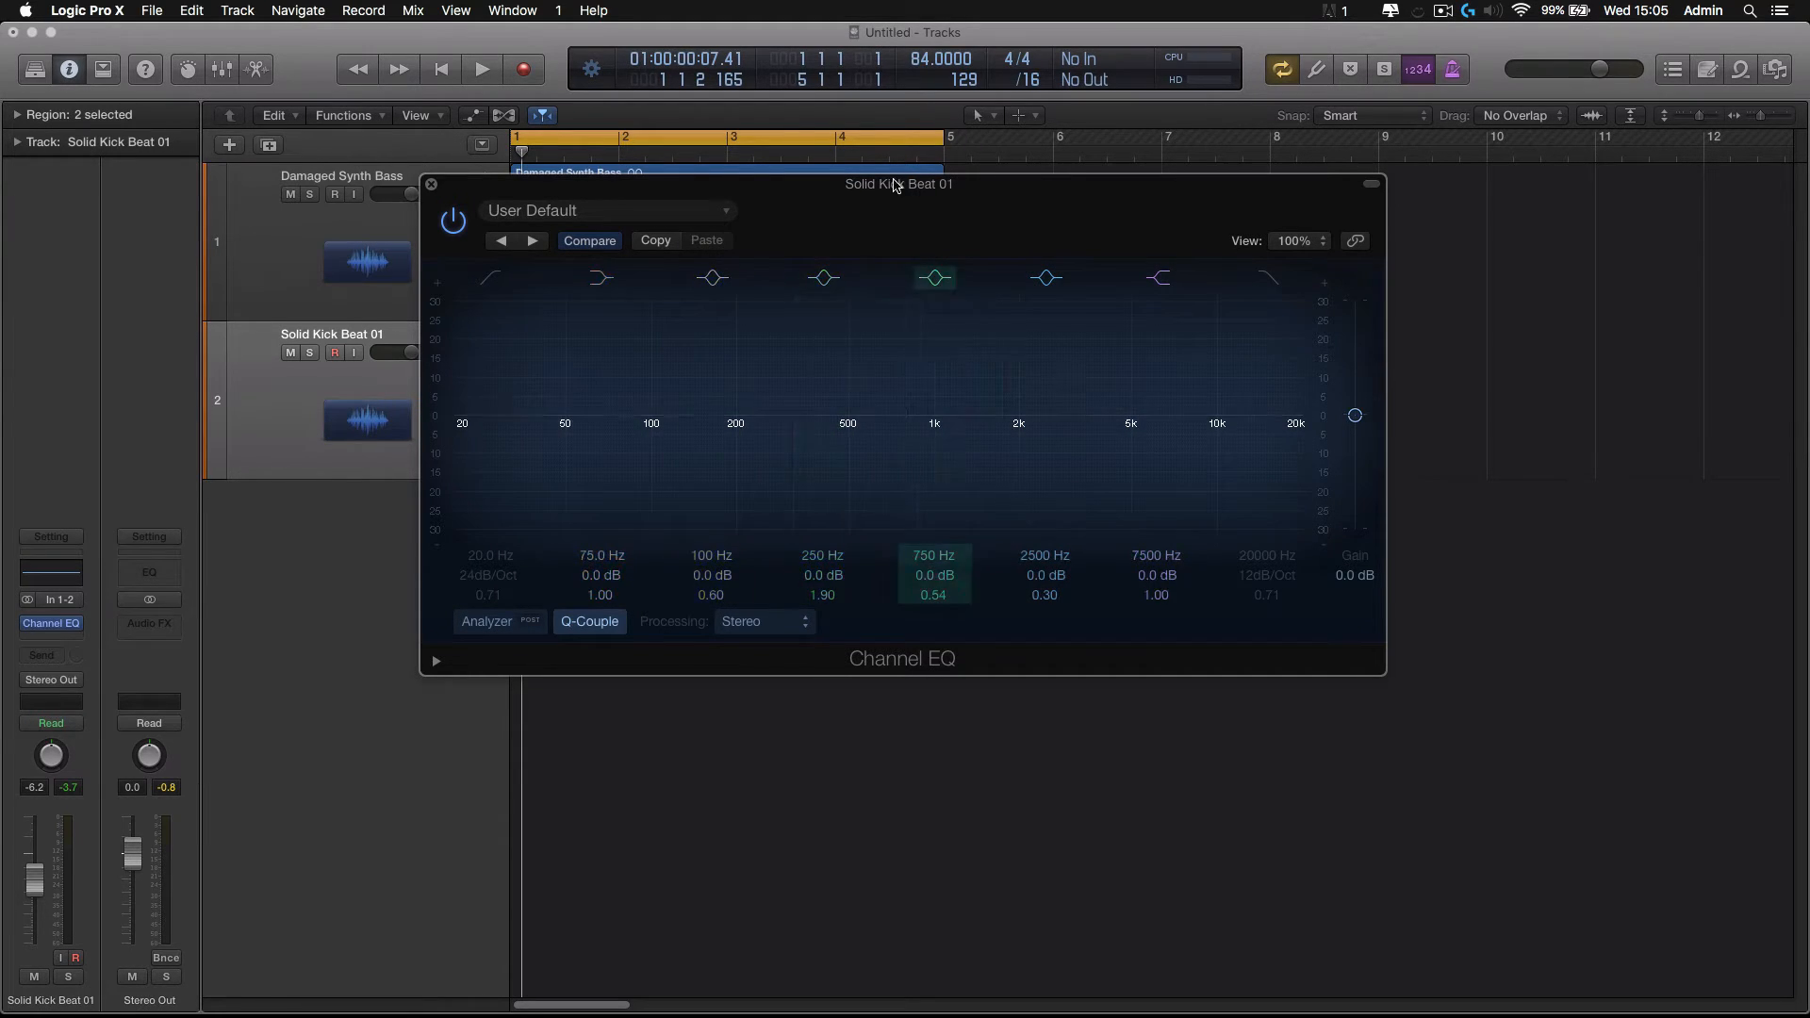
drag(895, 185, 947, 193)
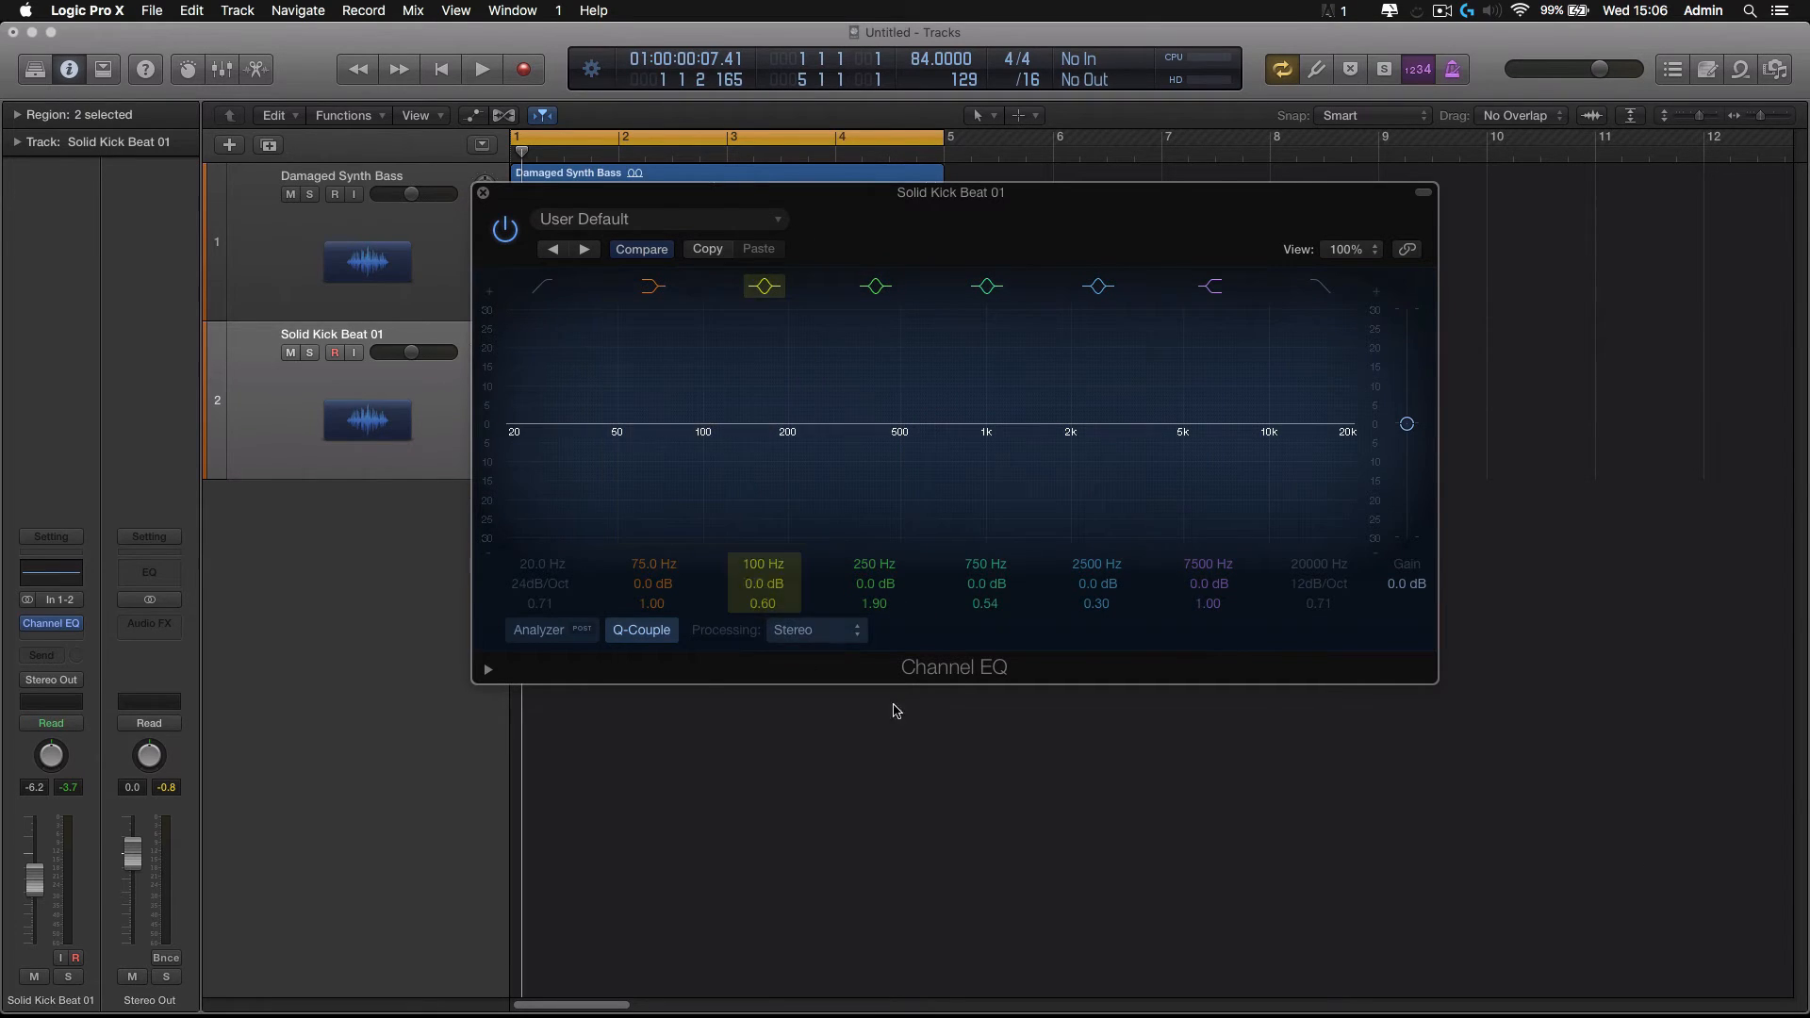
Set the kick's Channel EQ processing to Side Only and select the Damaged Synth Bass track
click(833, 633)
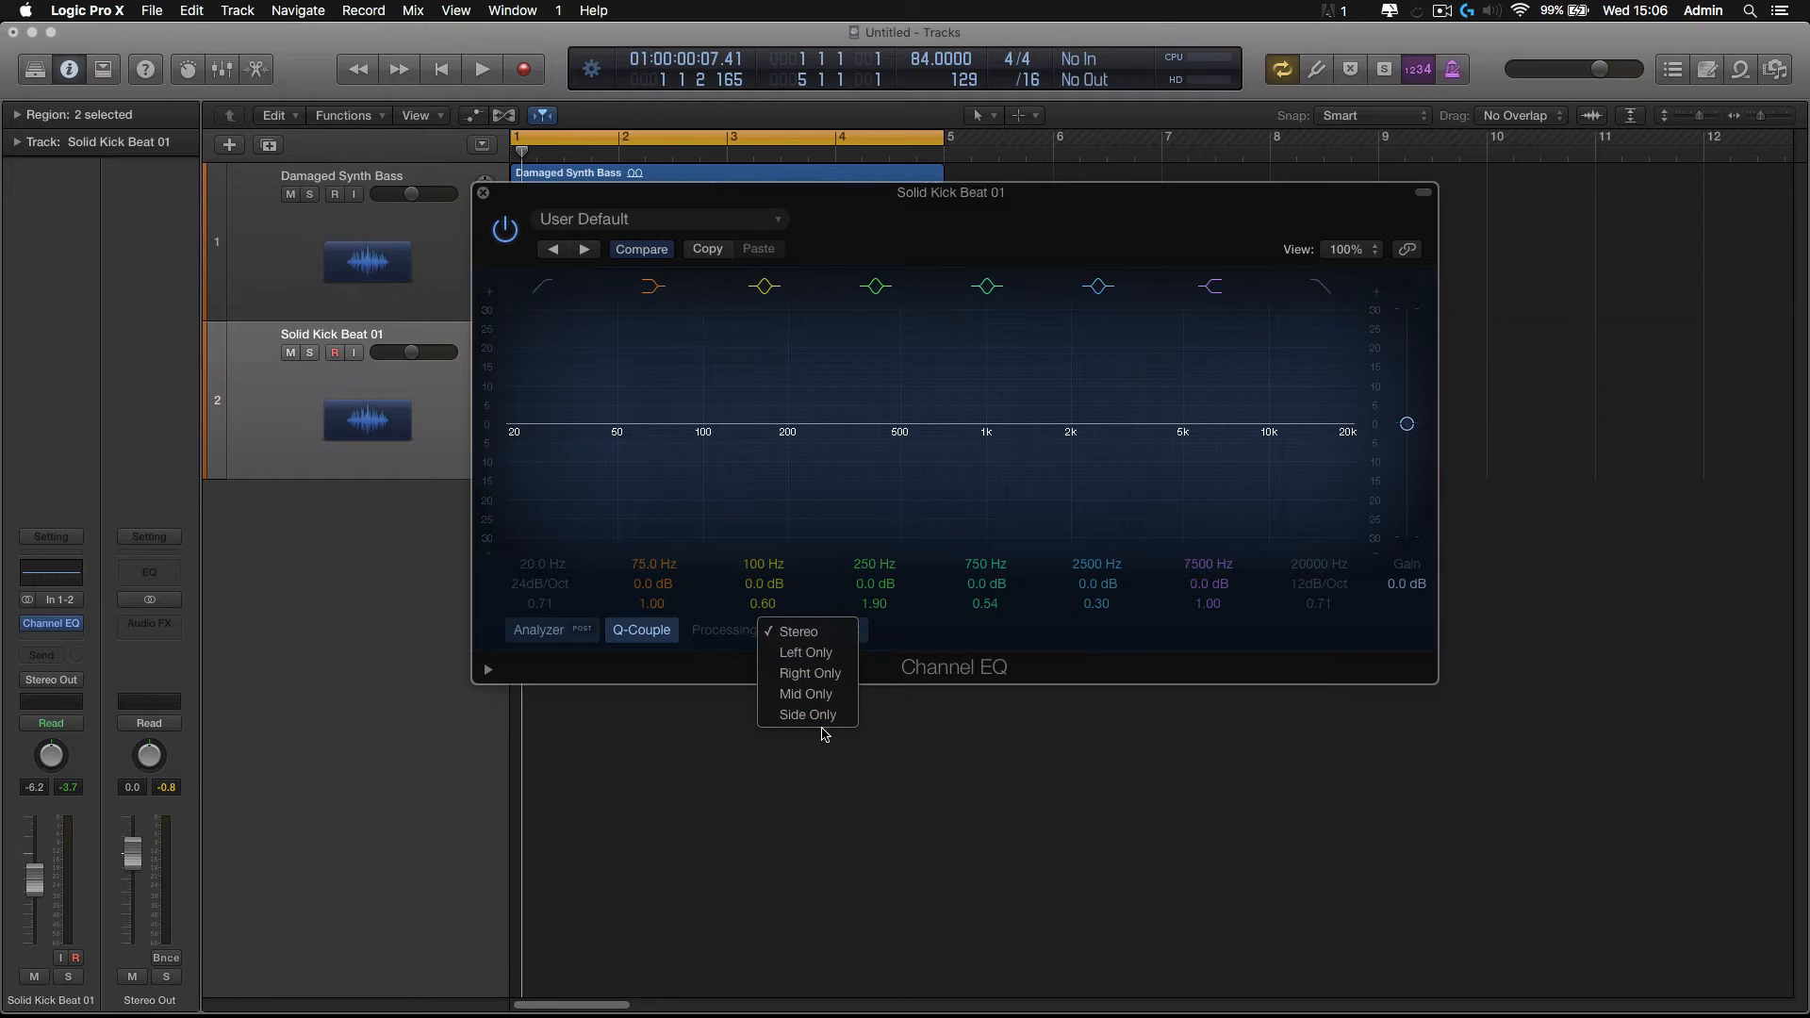
click(854, 715)
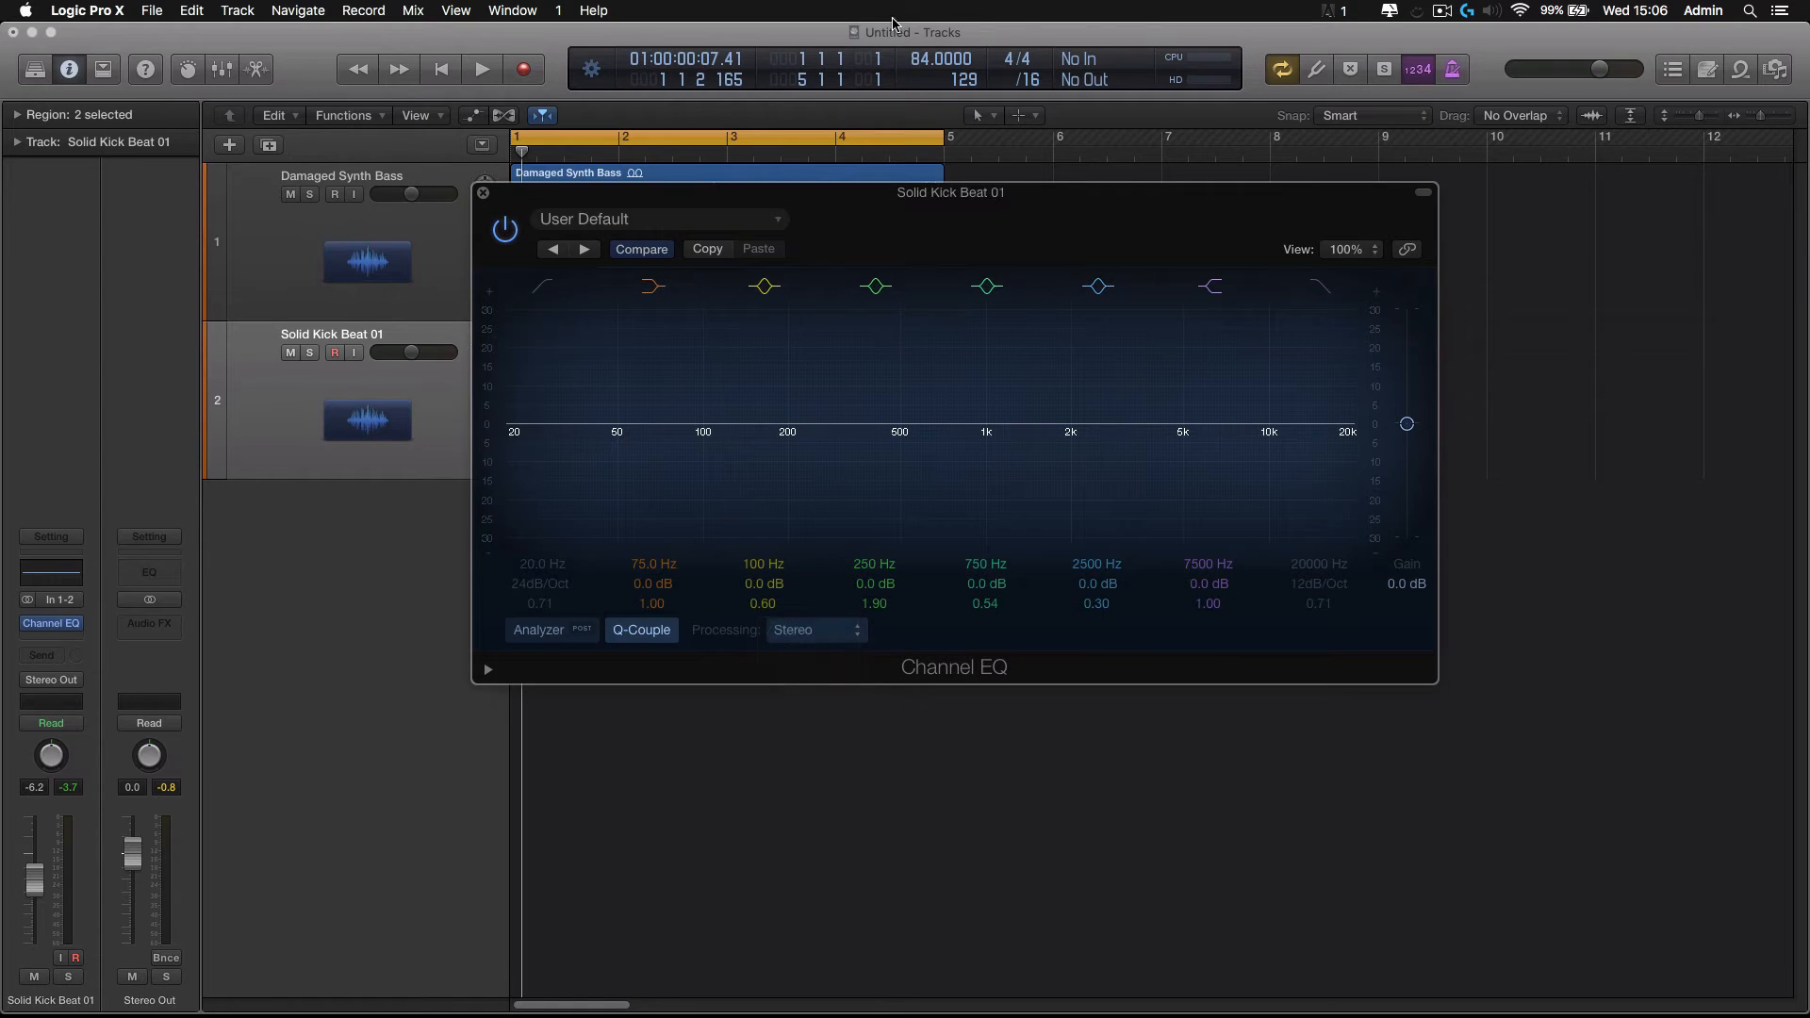
click(283, 260)
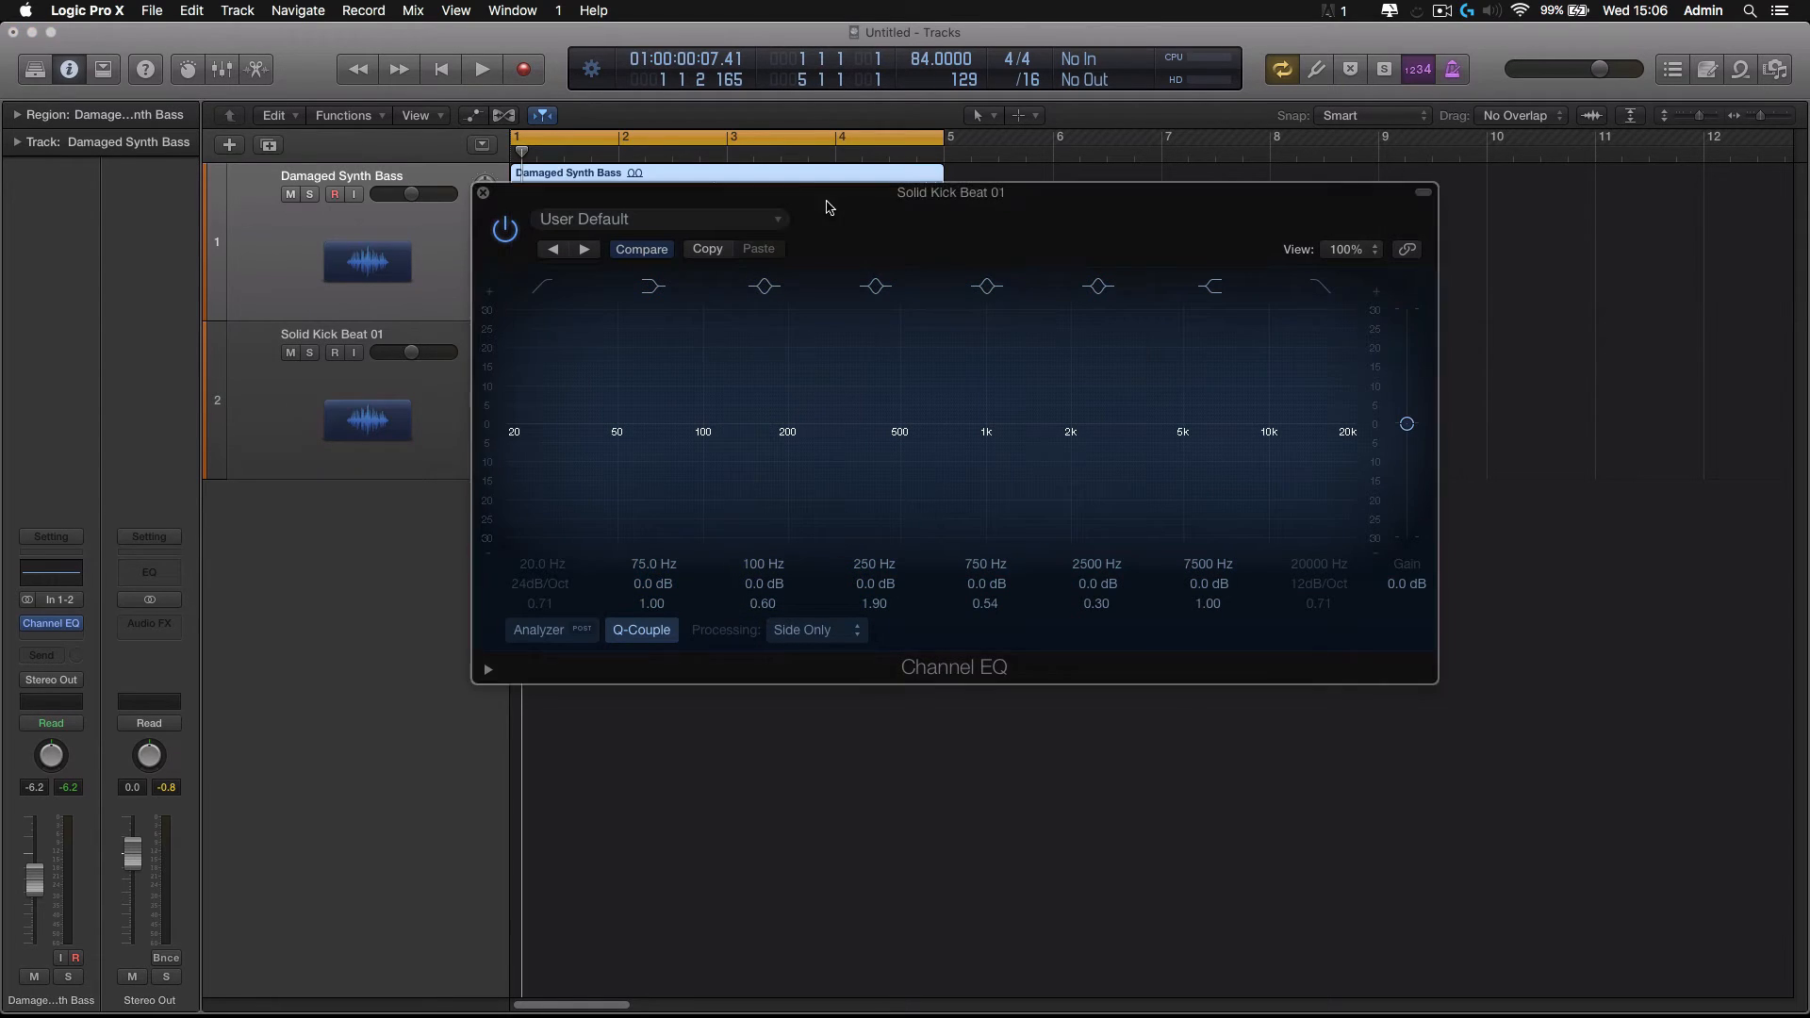
drag(827, 195, 837, 228)
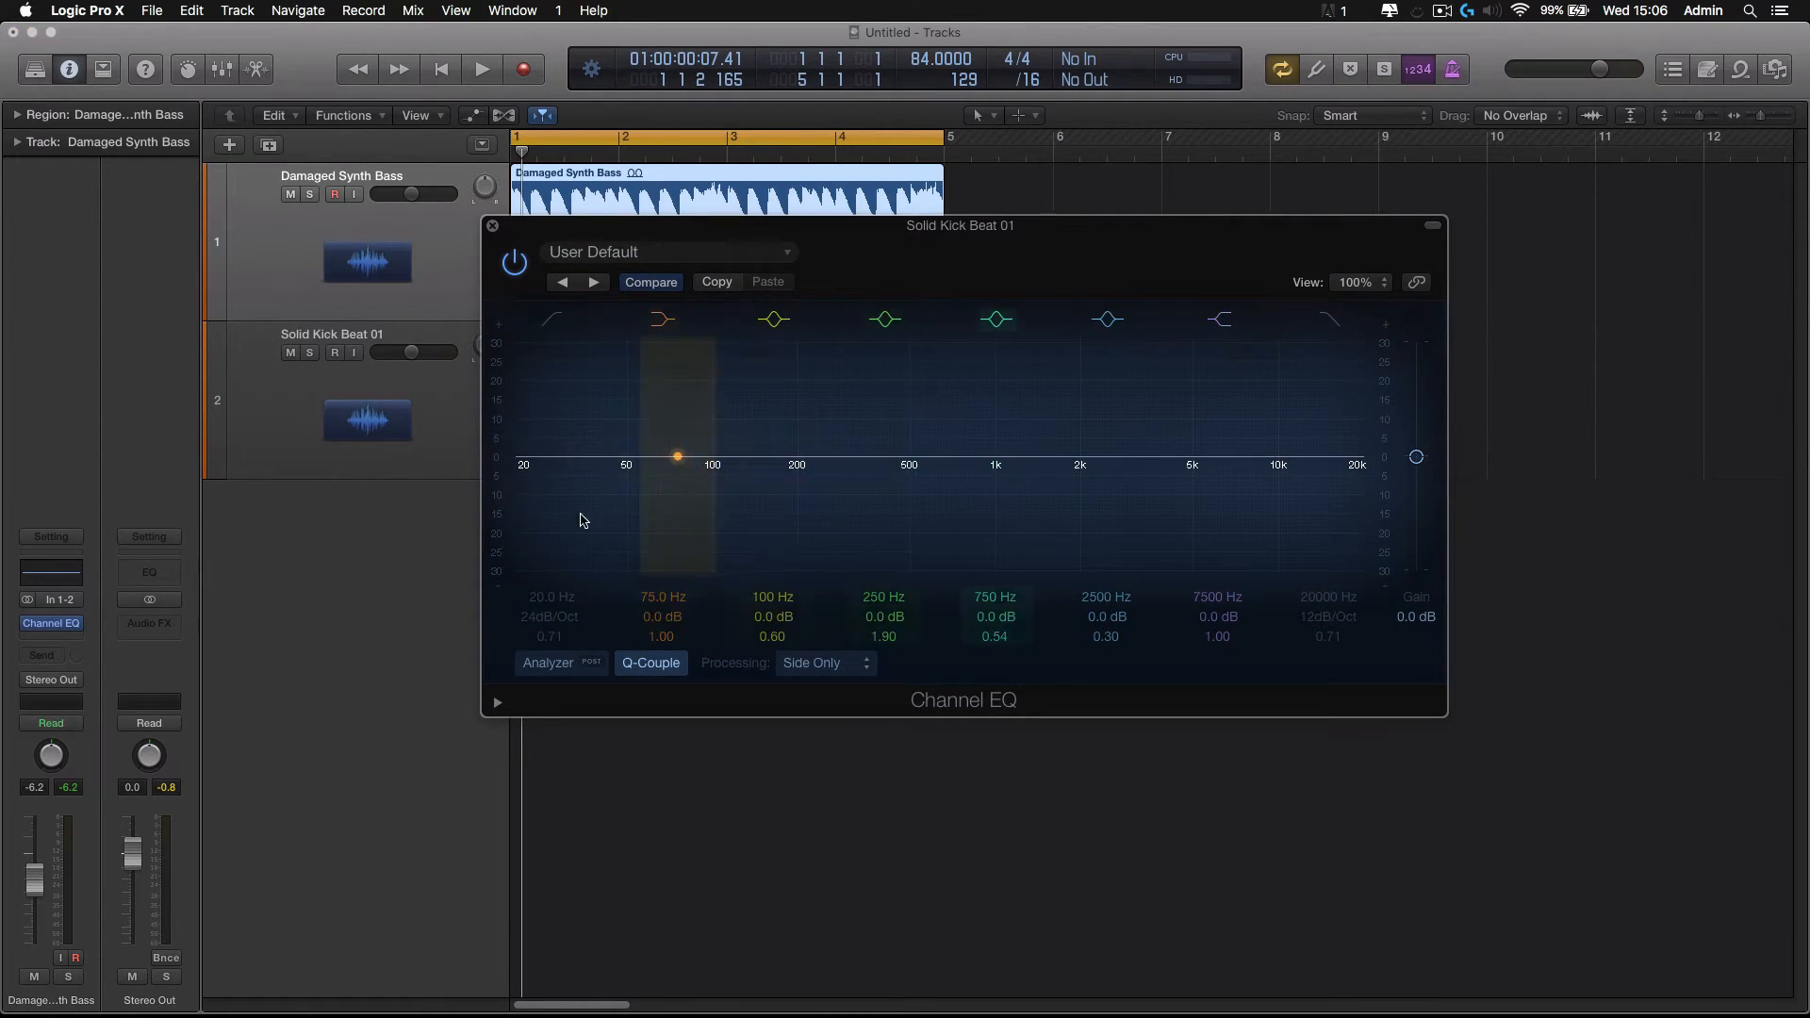
Enable the low cut band in the kick's Channel EQ, raise its frequency to about 205 Hz and play the project
click(552, 319)
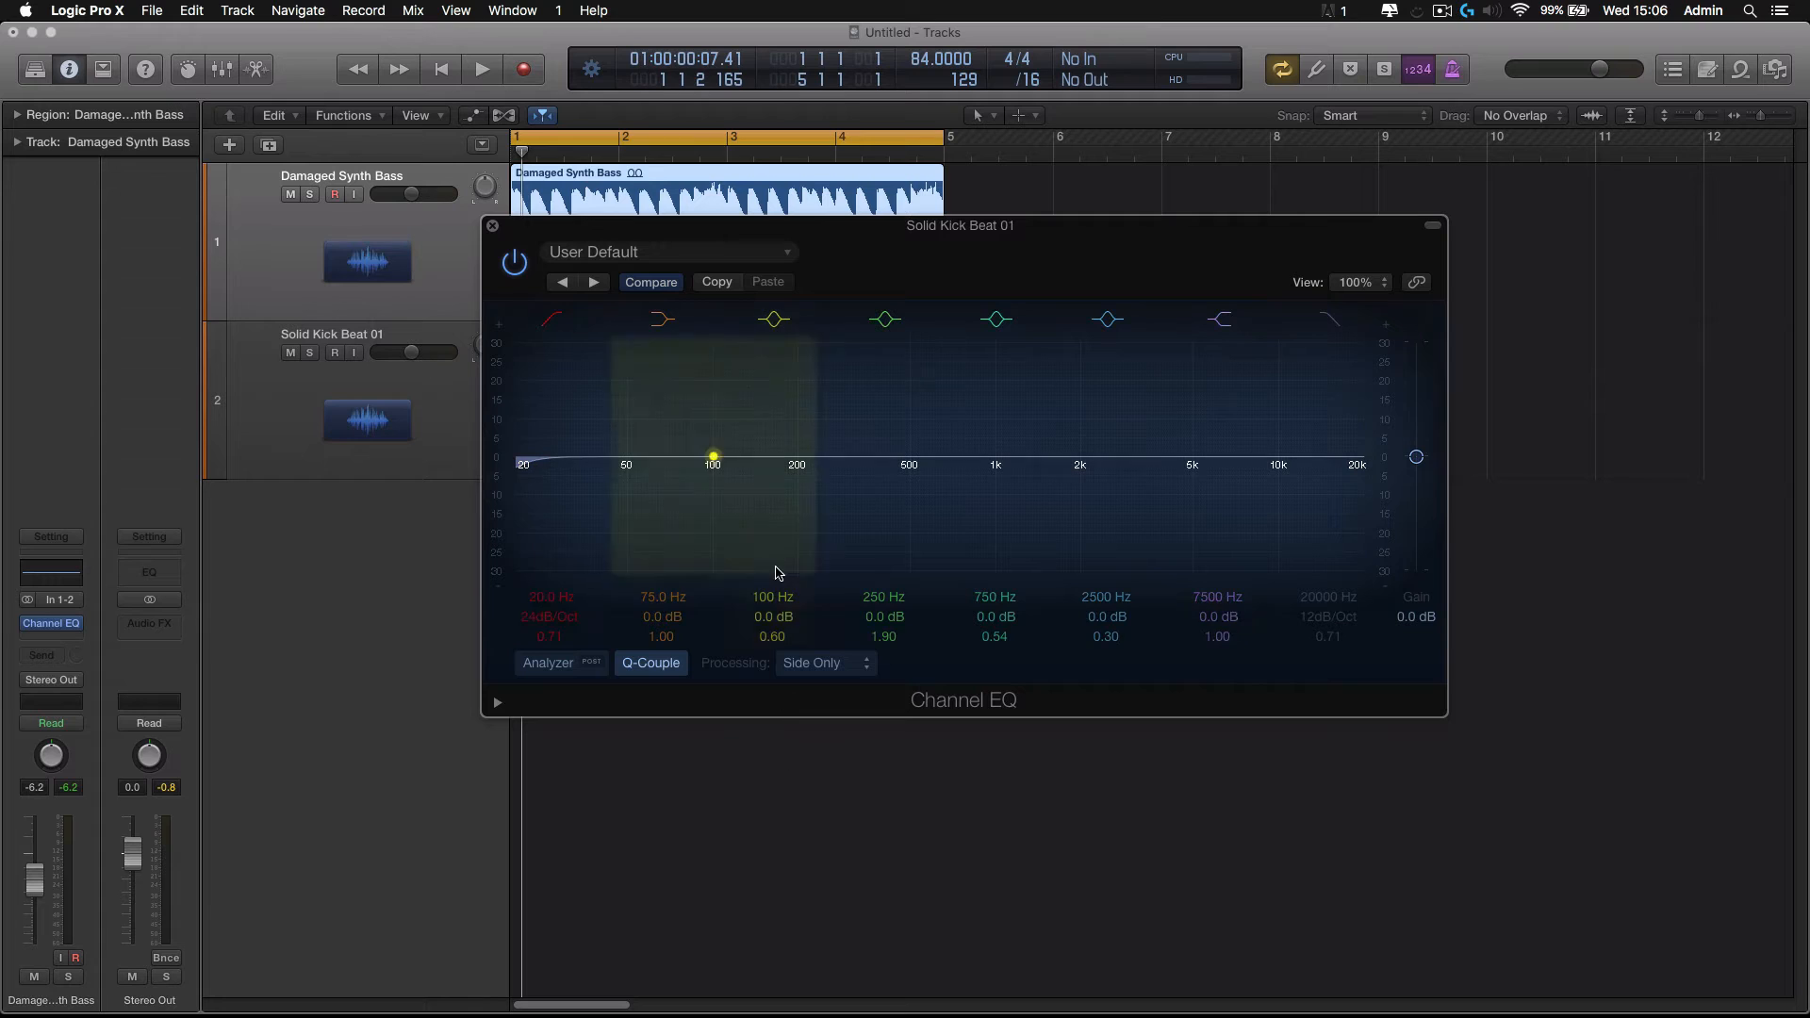
drag(887, 262, 914, 293)
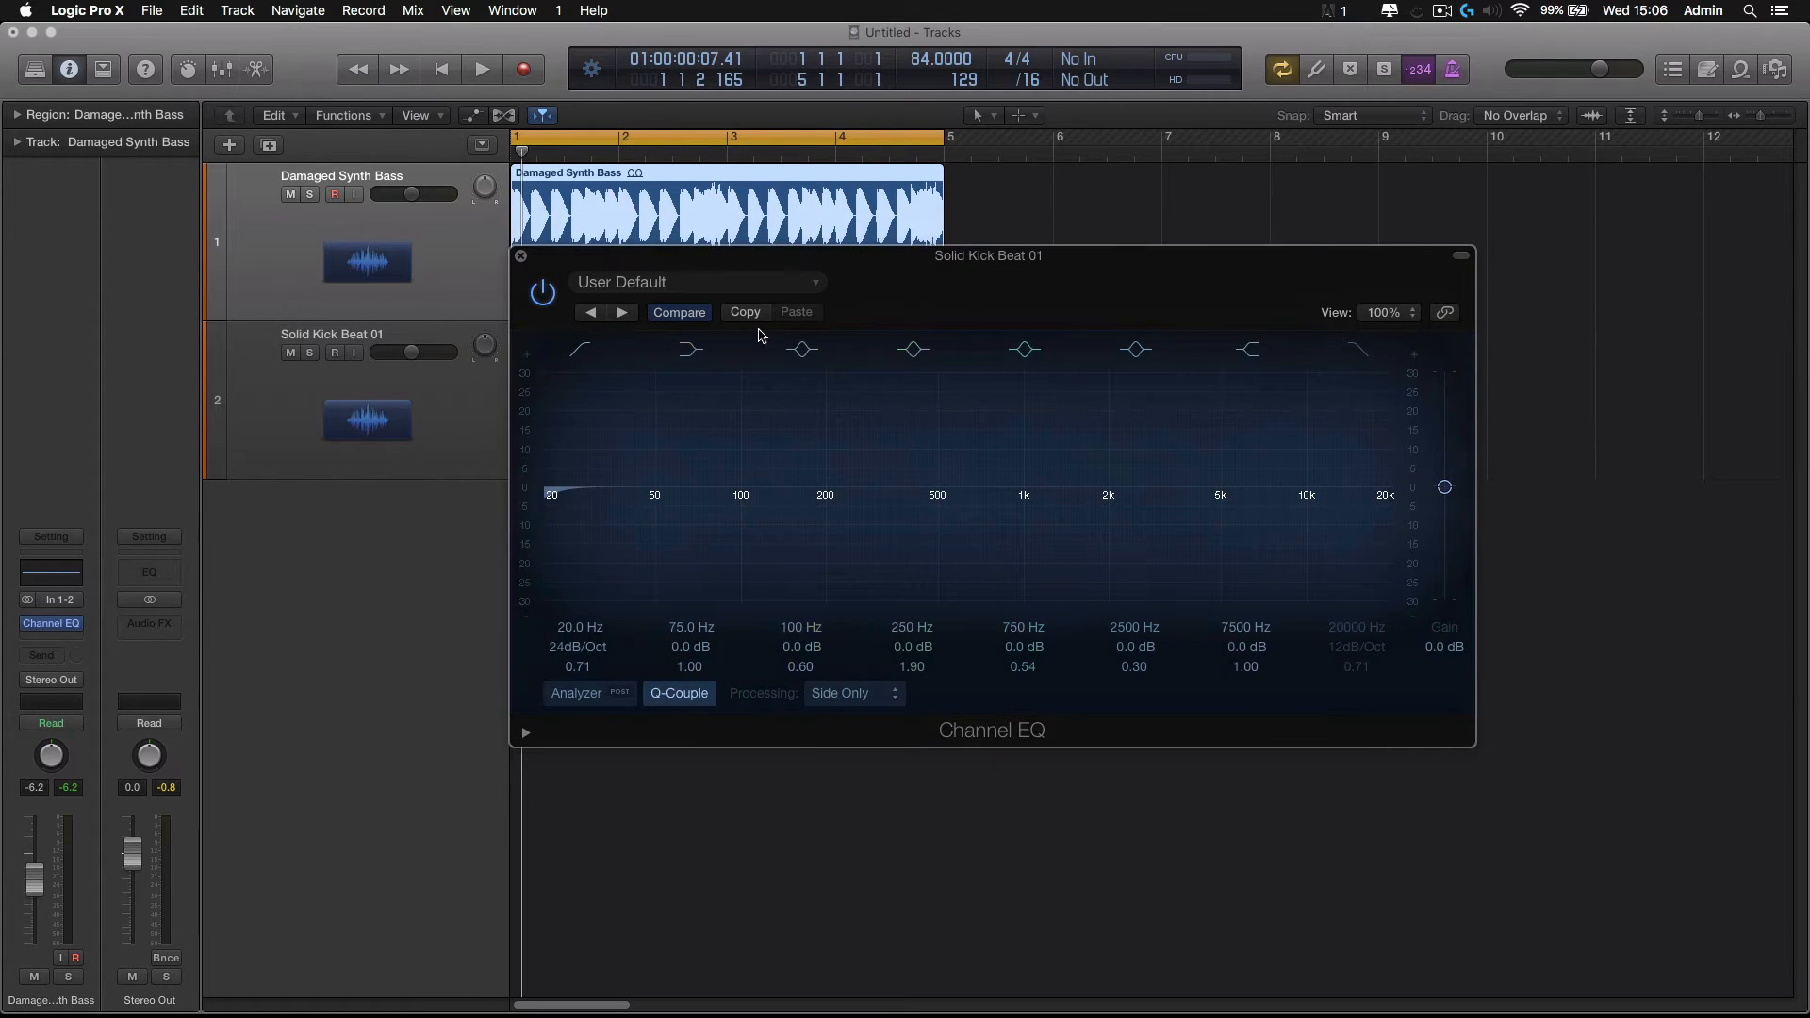
click(847, 695)
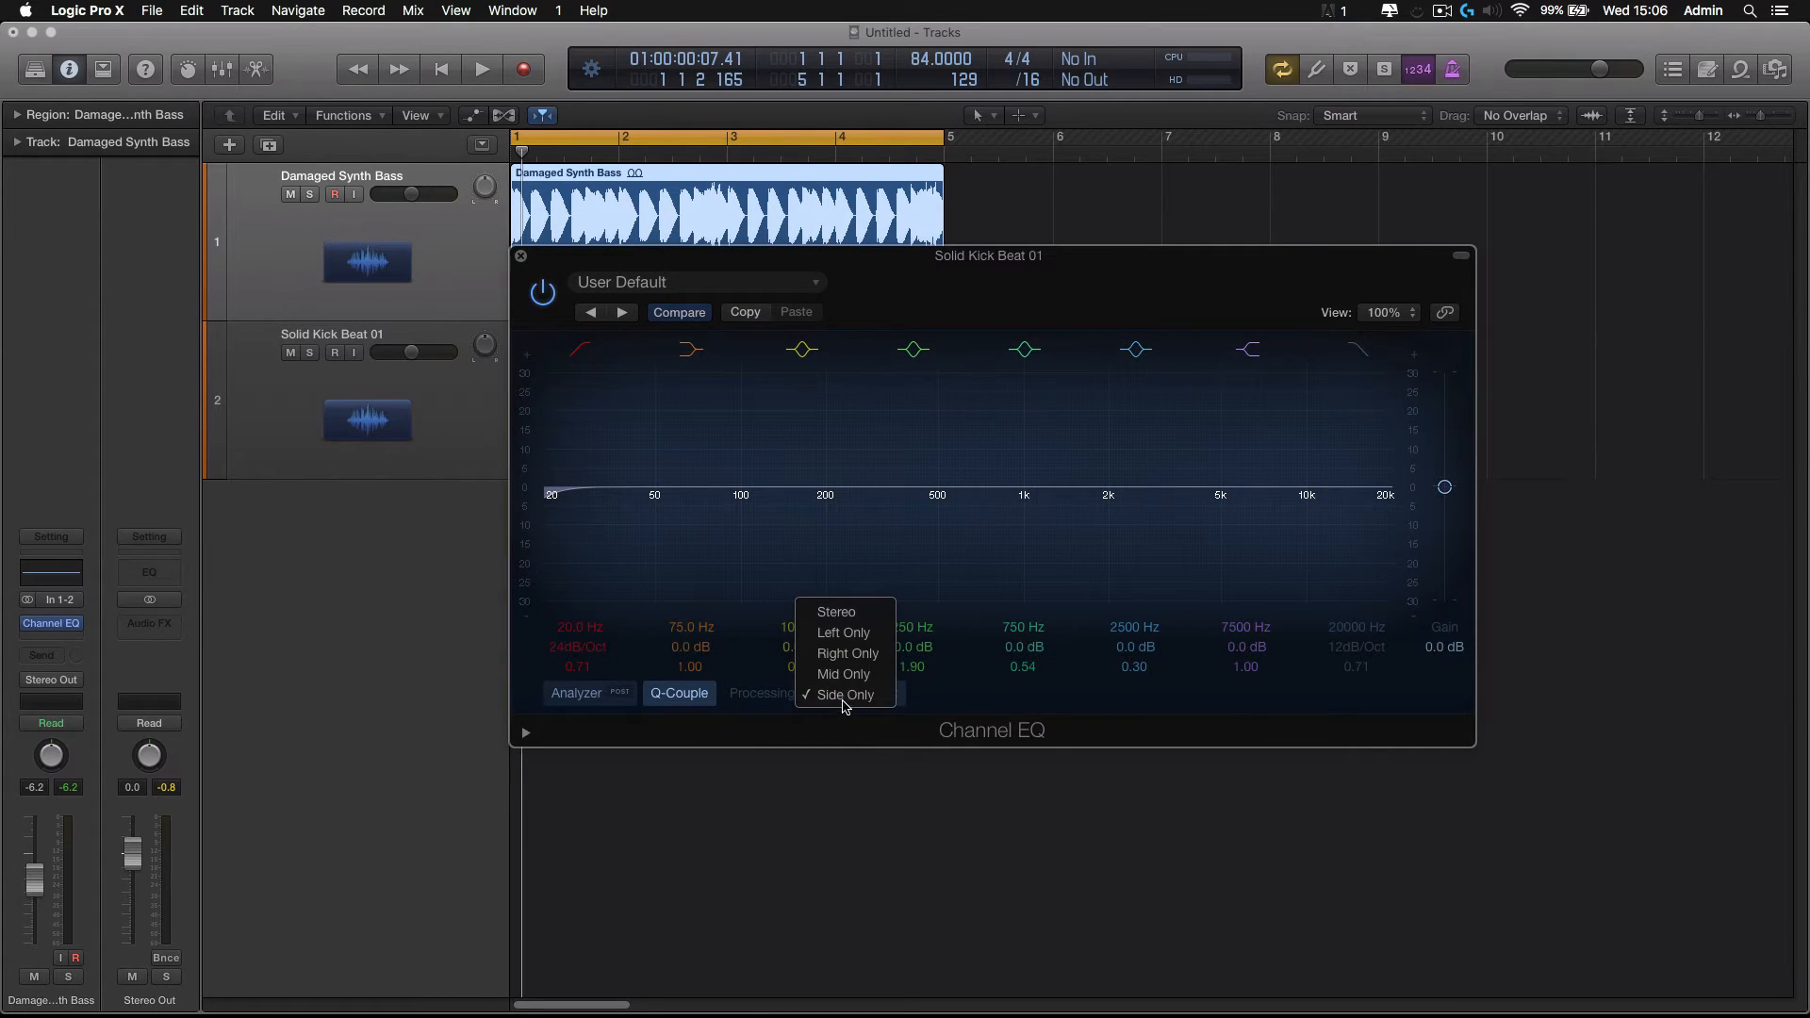
click(721, 820)
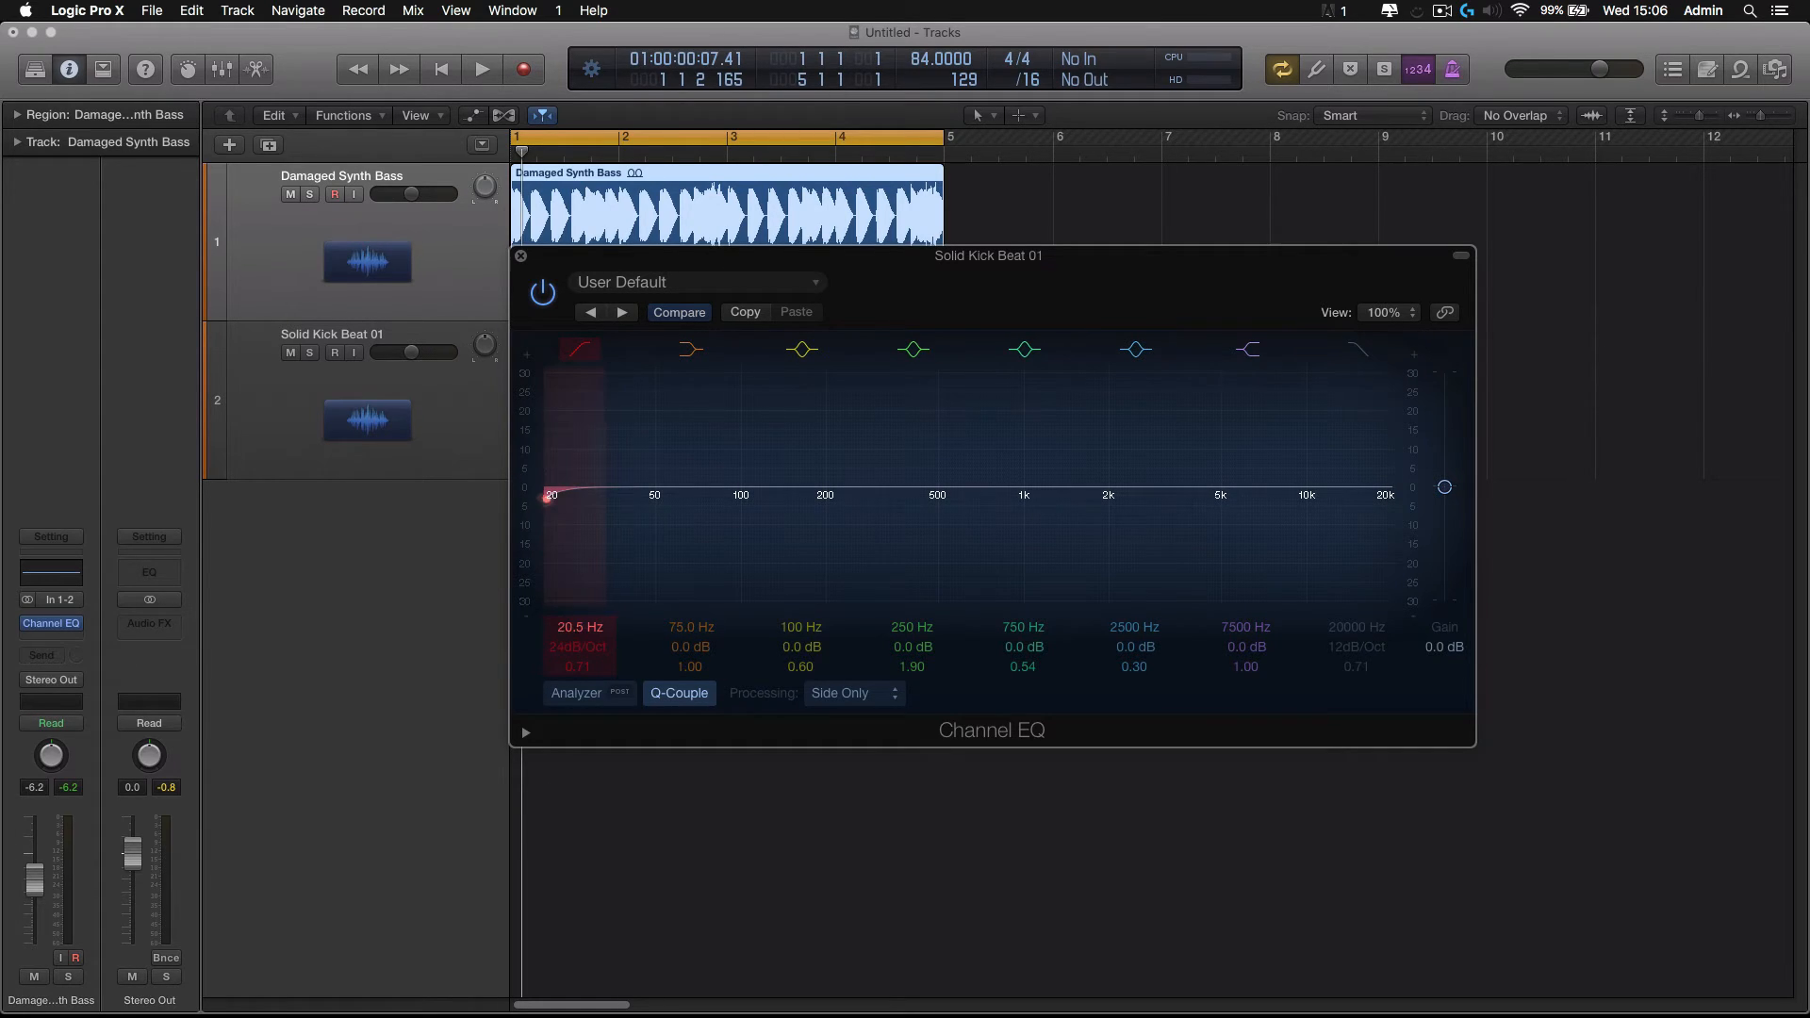
drag(548, 497, 799, 497)
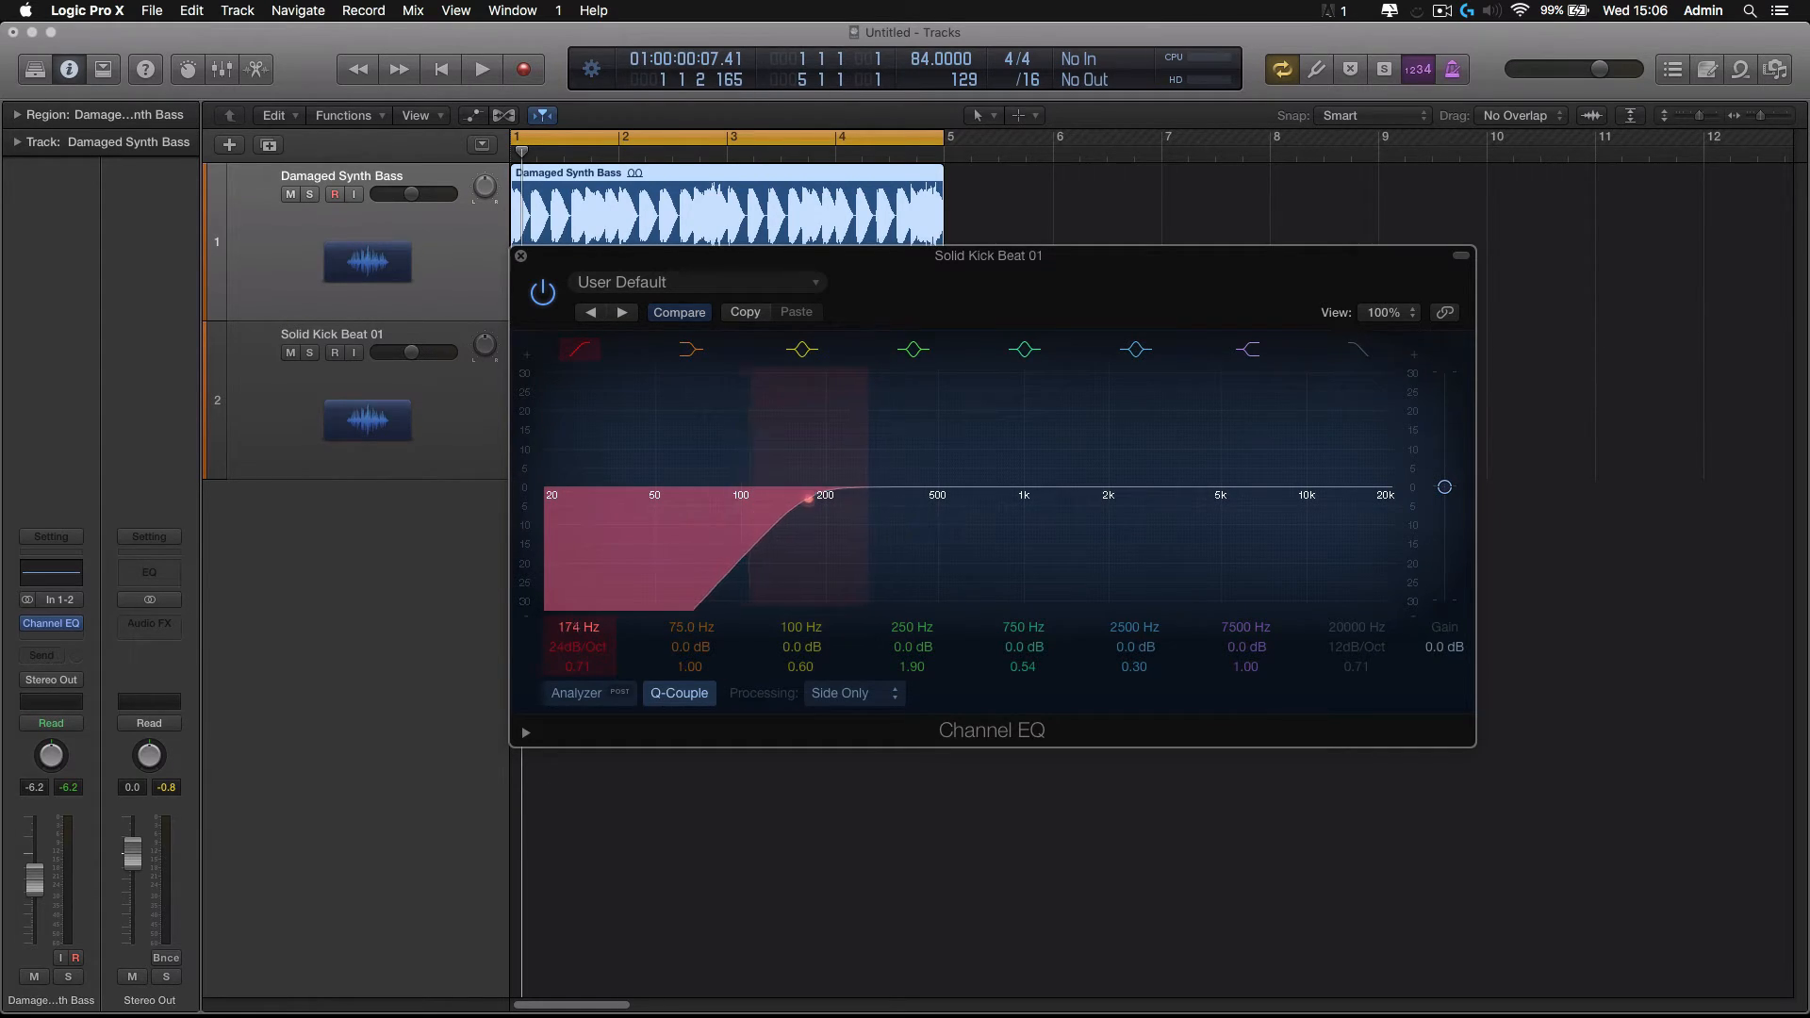
key(space)
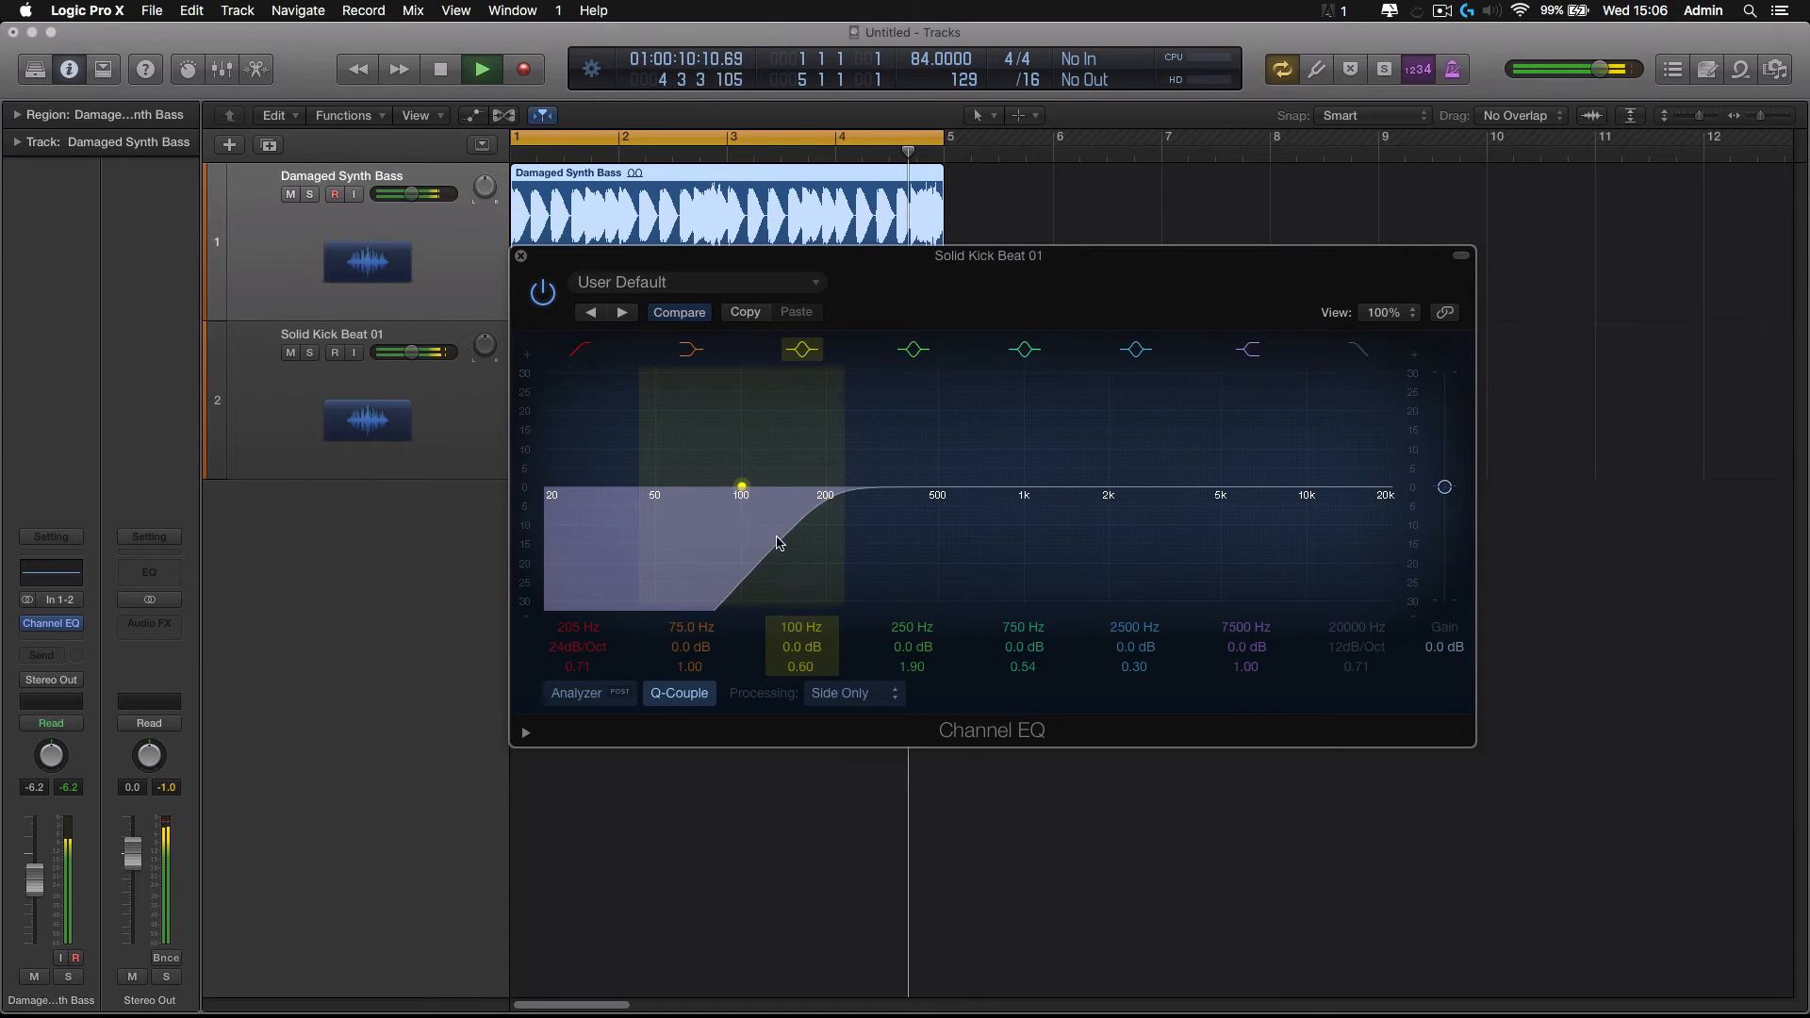
Switch the kick's Channel EQ processing to Mid Only and set the low cut slope to 6 dB/Oct
click(845, 698)
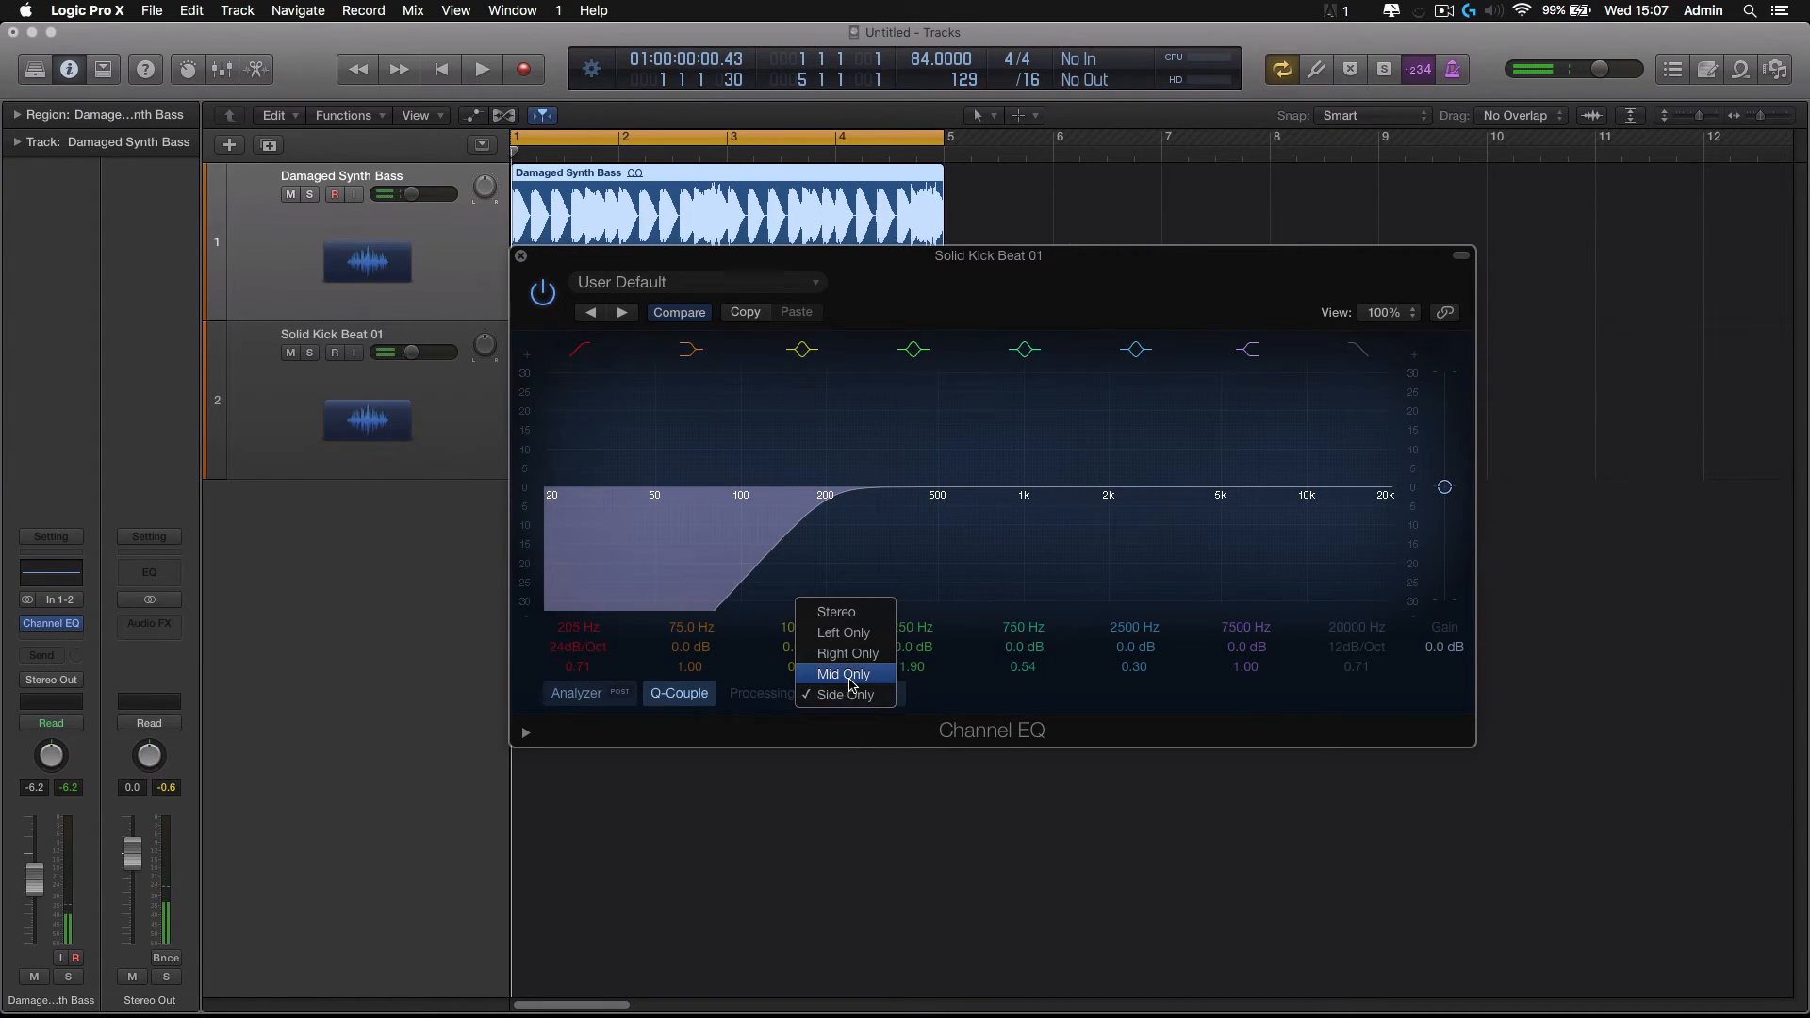
click(845, 674)
drag(910, 283, 842, 318)
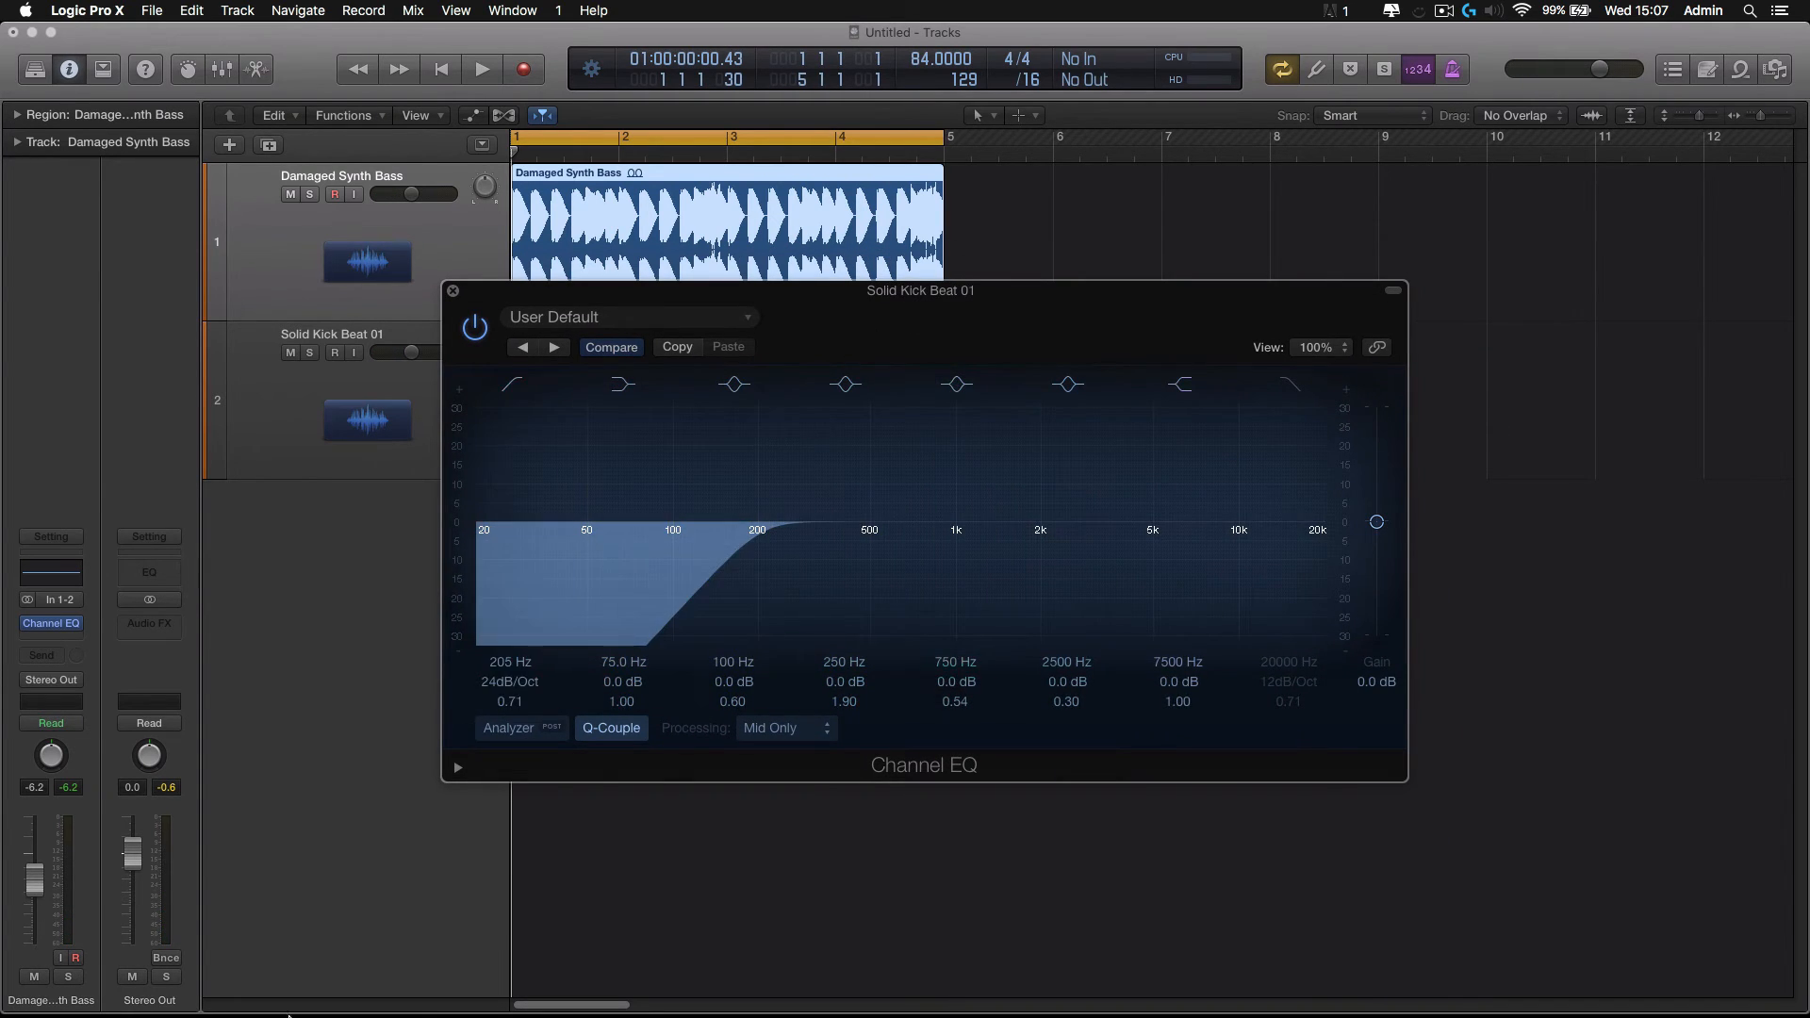
drag(502, 684, 505, 715)
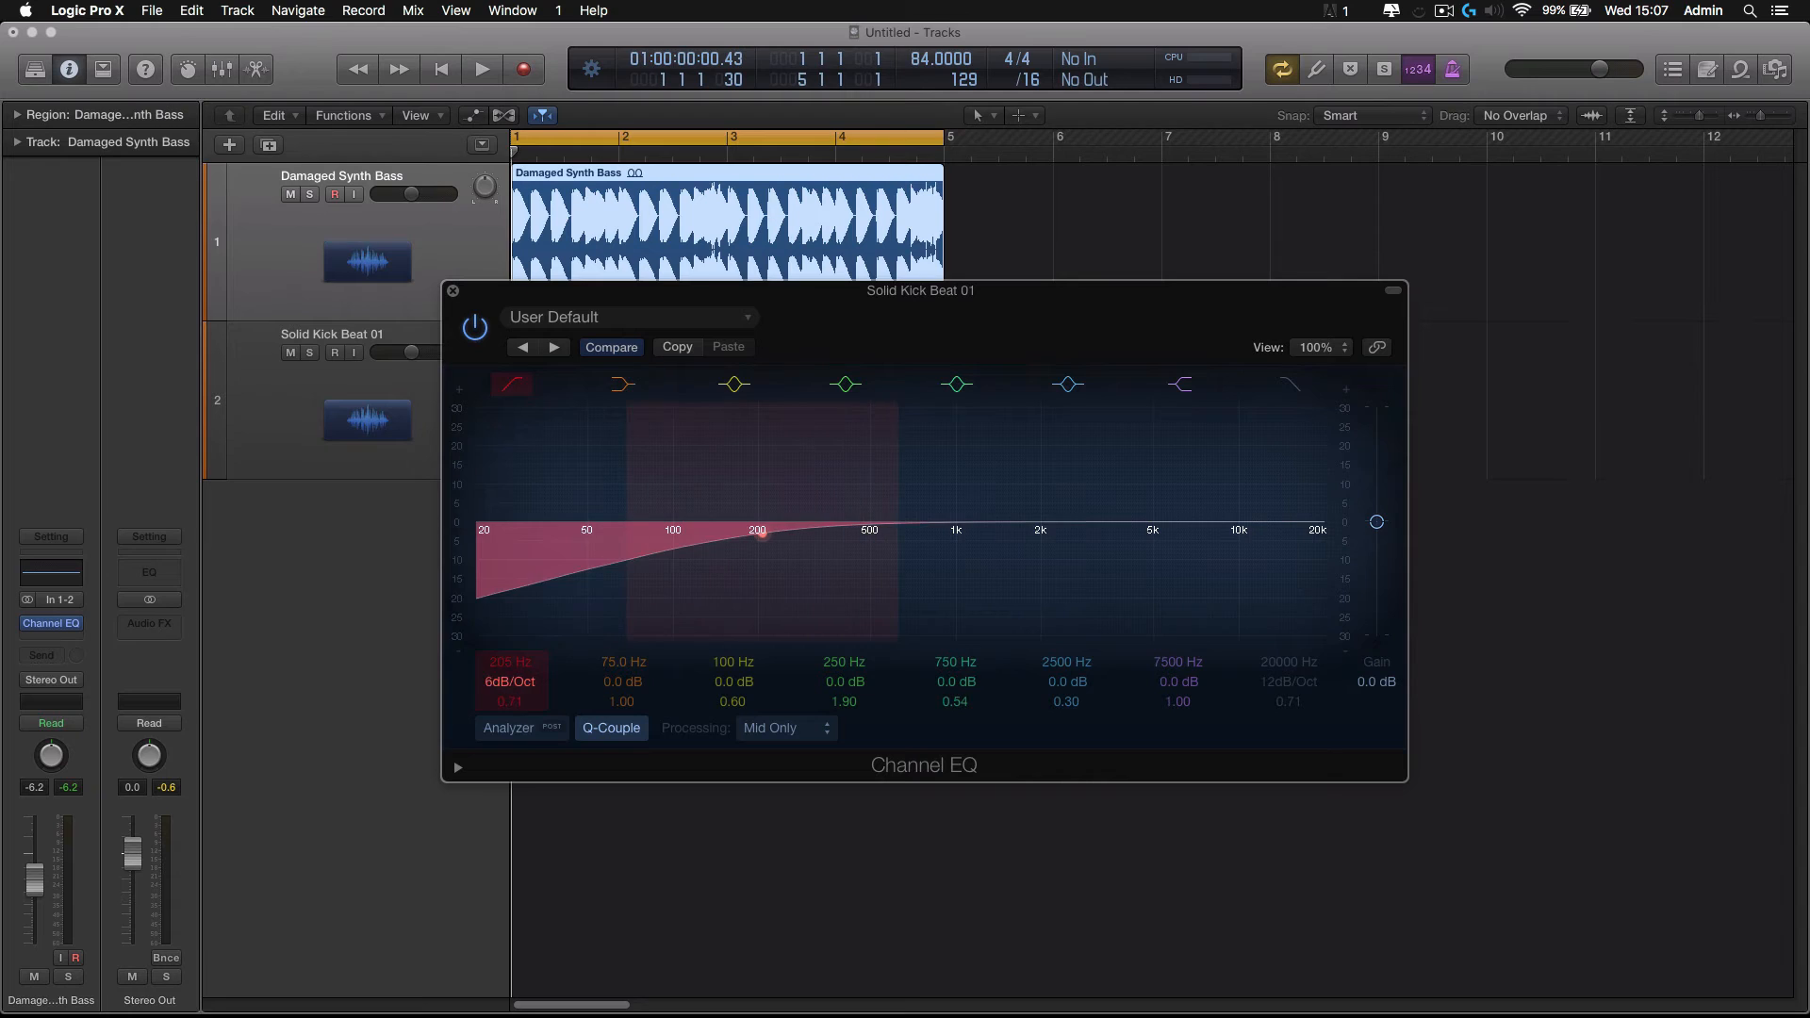
Turn off the low cut band in the kick's Channel EQ and set the low shelf to 72 Hz with 0 dB gain
click(508, 387)
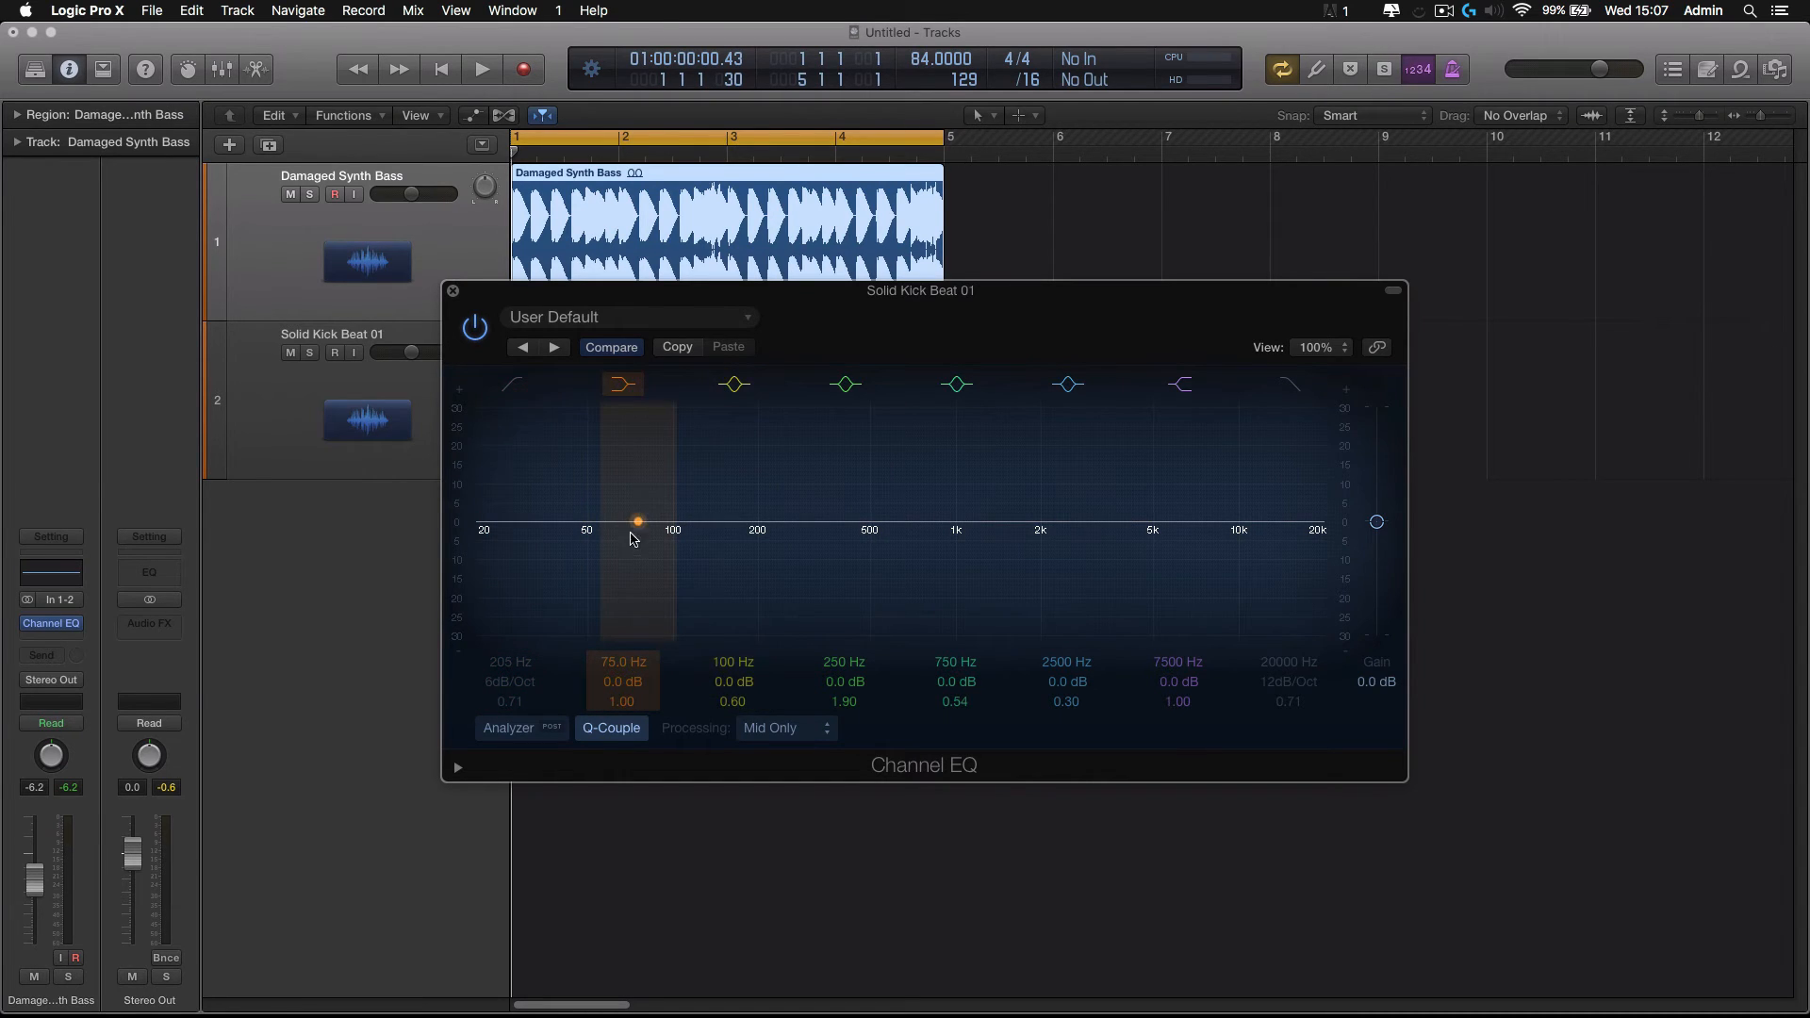
drag(637, 521, 632, 514)
alt+click(626, 685)
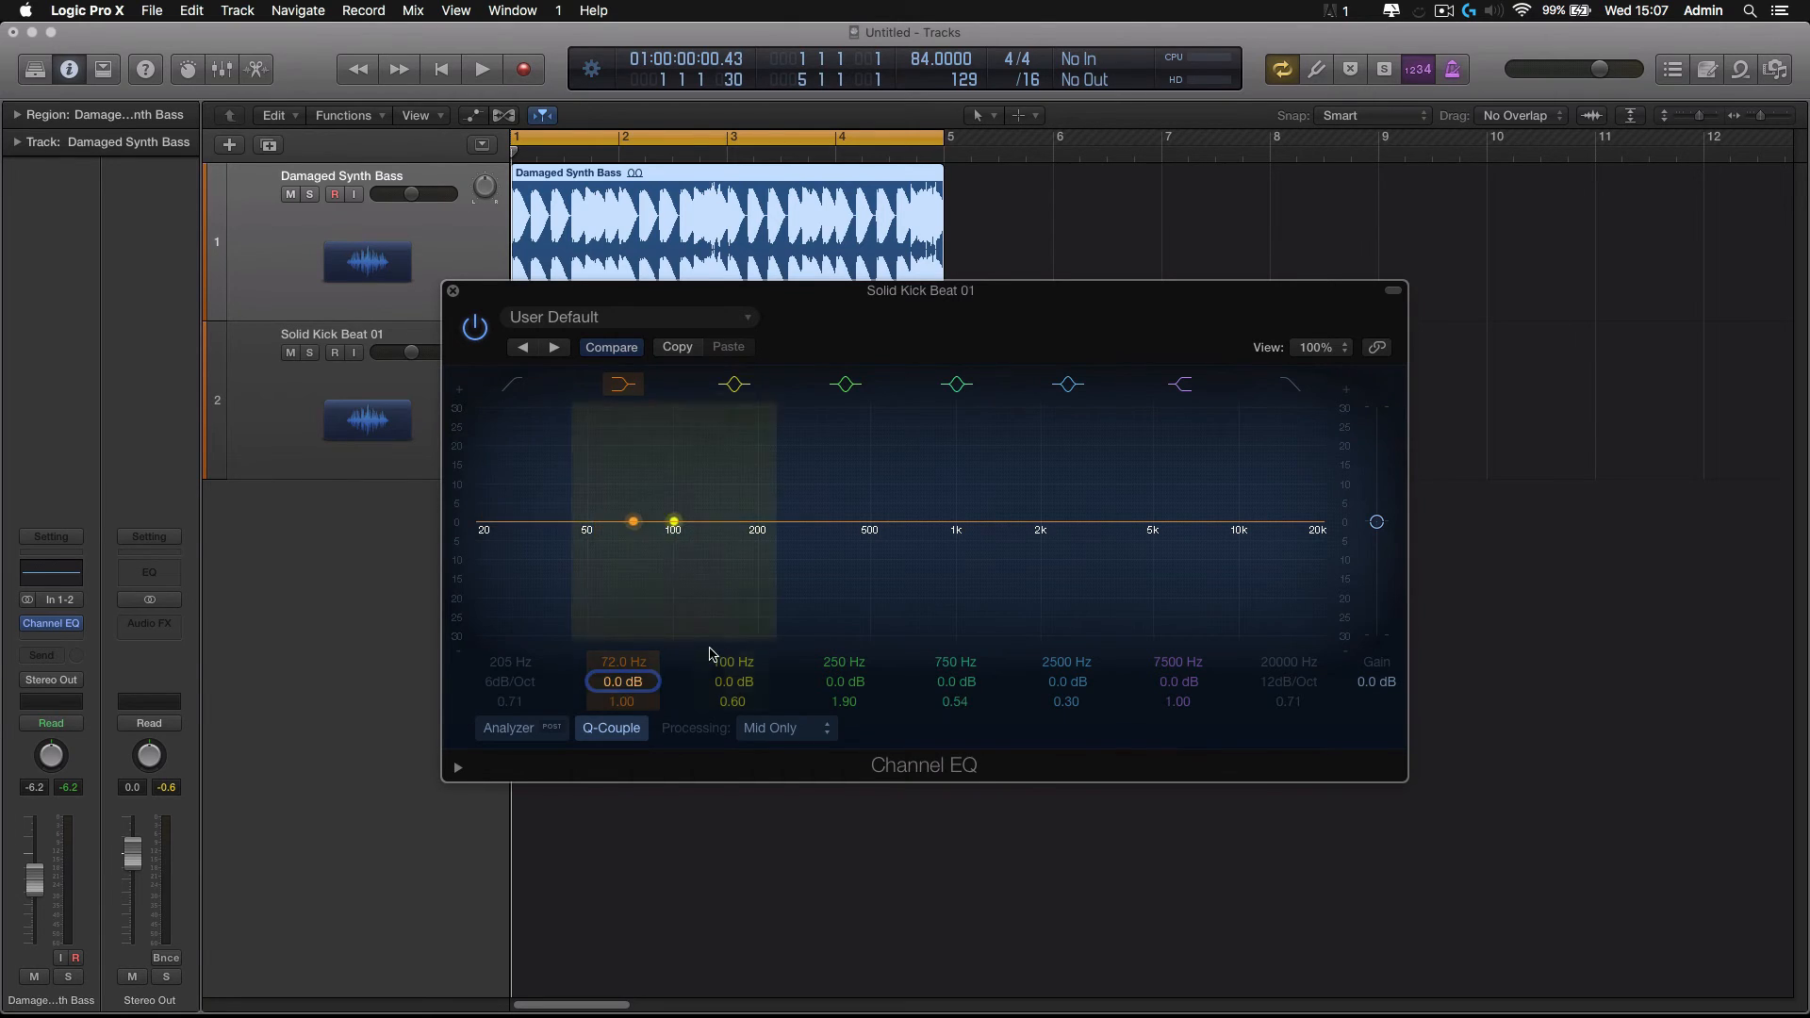
Boost the kick EQ's first bell band by 3 dB at 70 Hz with a Q of 2.00 and play the project
mouse_move(723, 667)
mouse_down()
mouse_move(723, 698)
mouse_move(732, 637)
mouse_up()
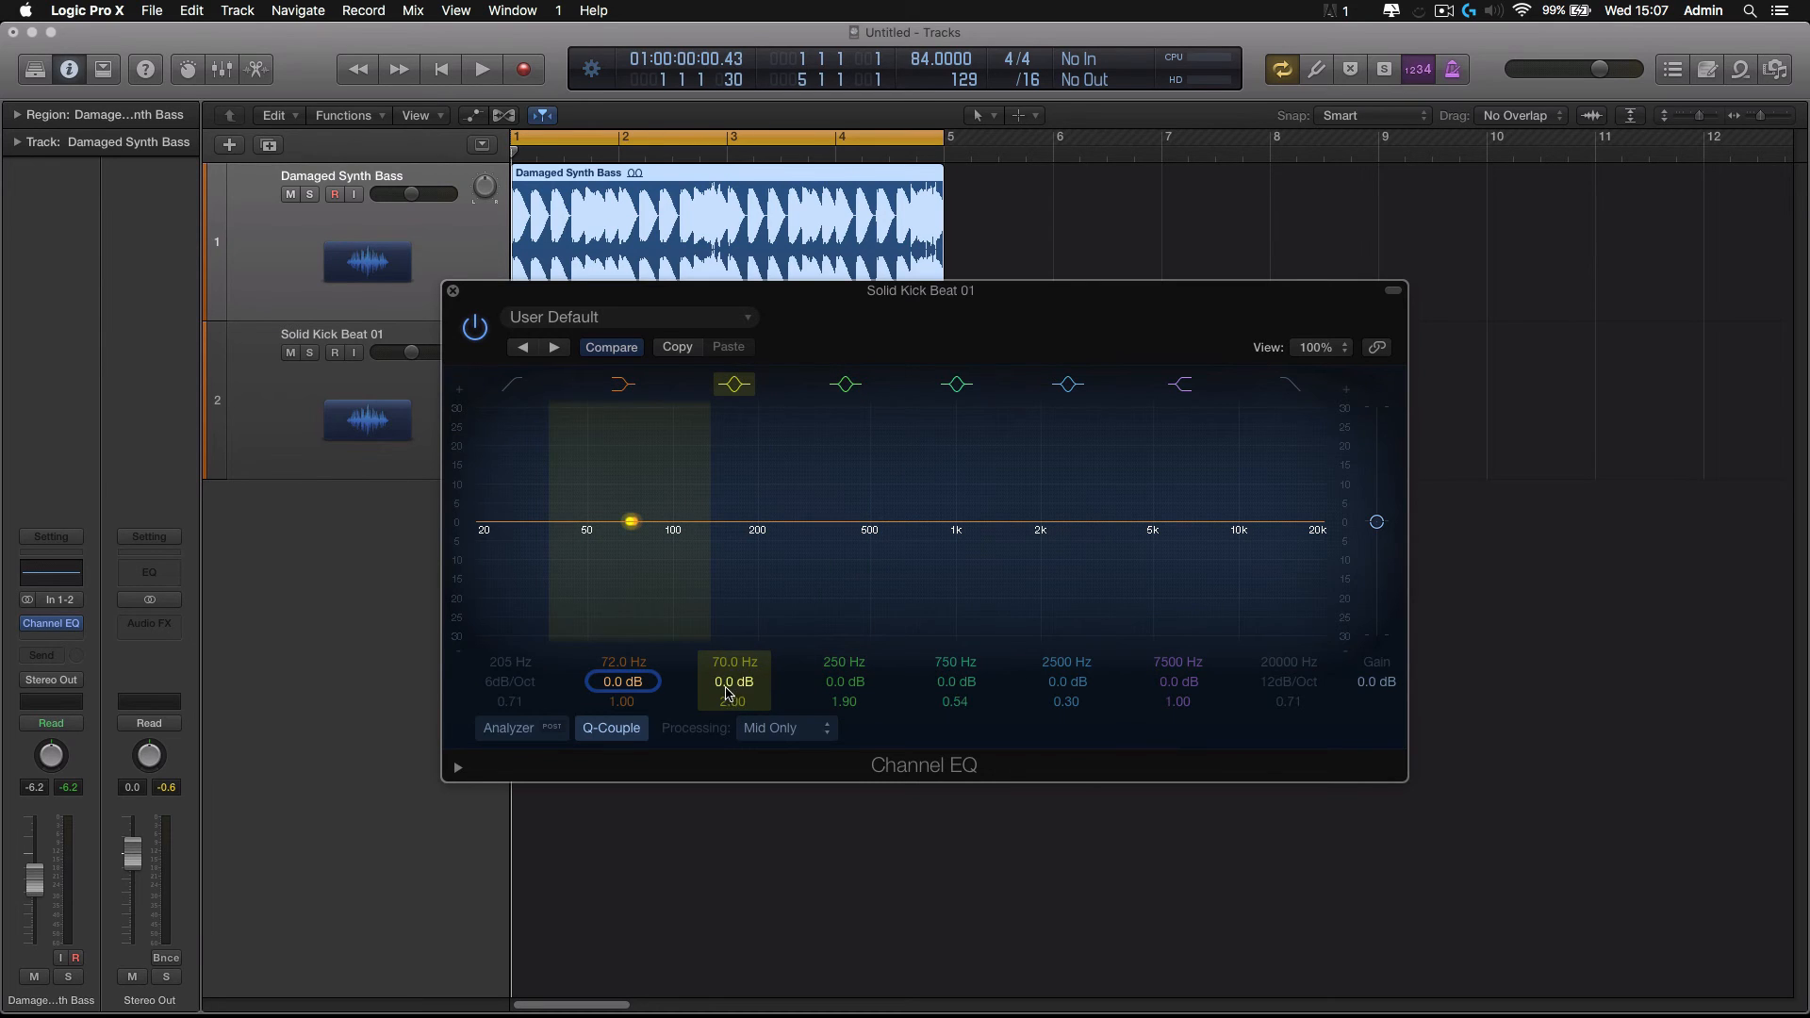
drag(729, 683, 730, 675)
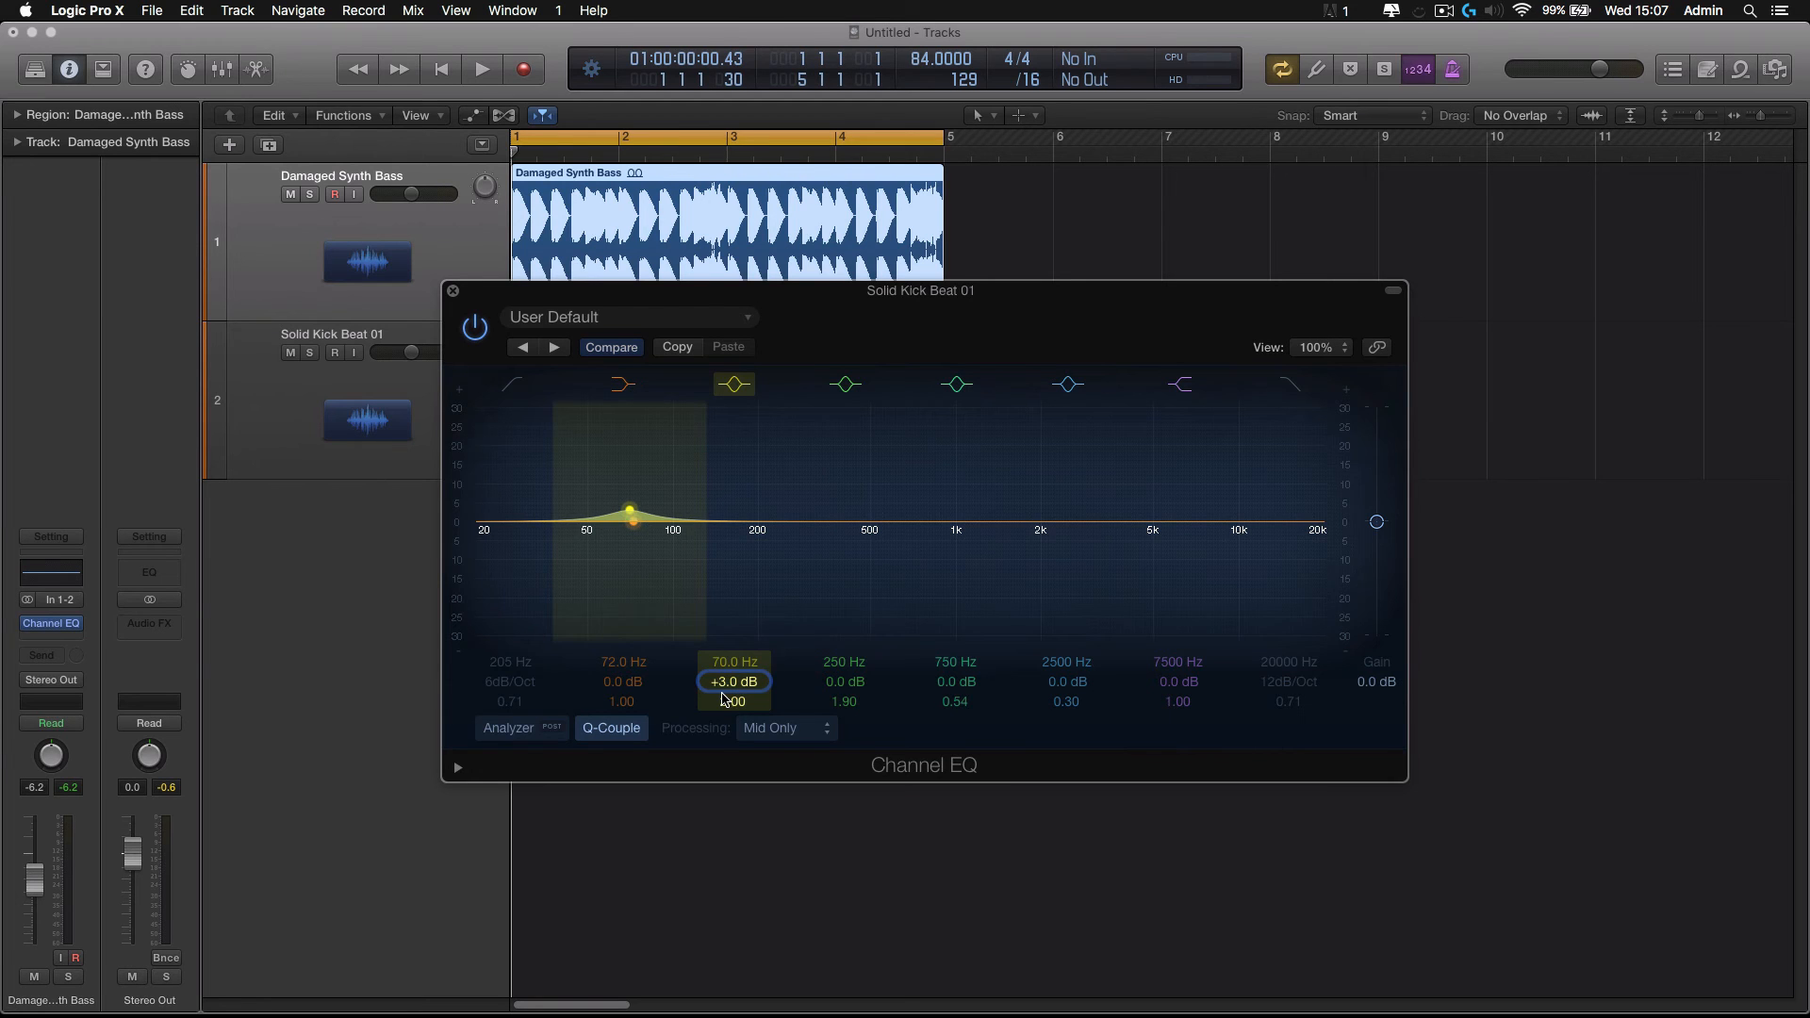
key(space)
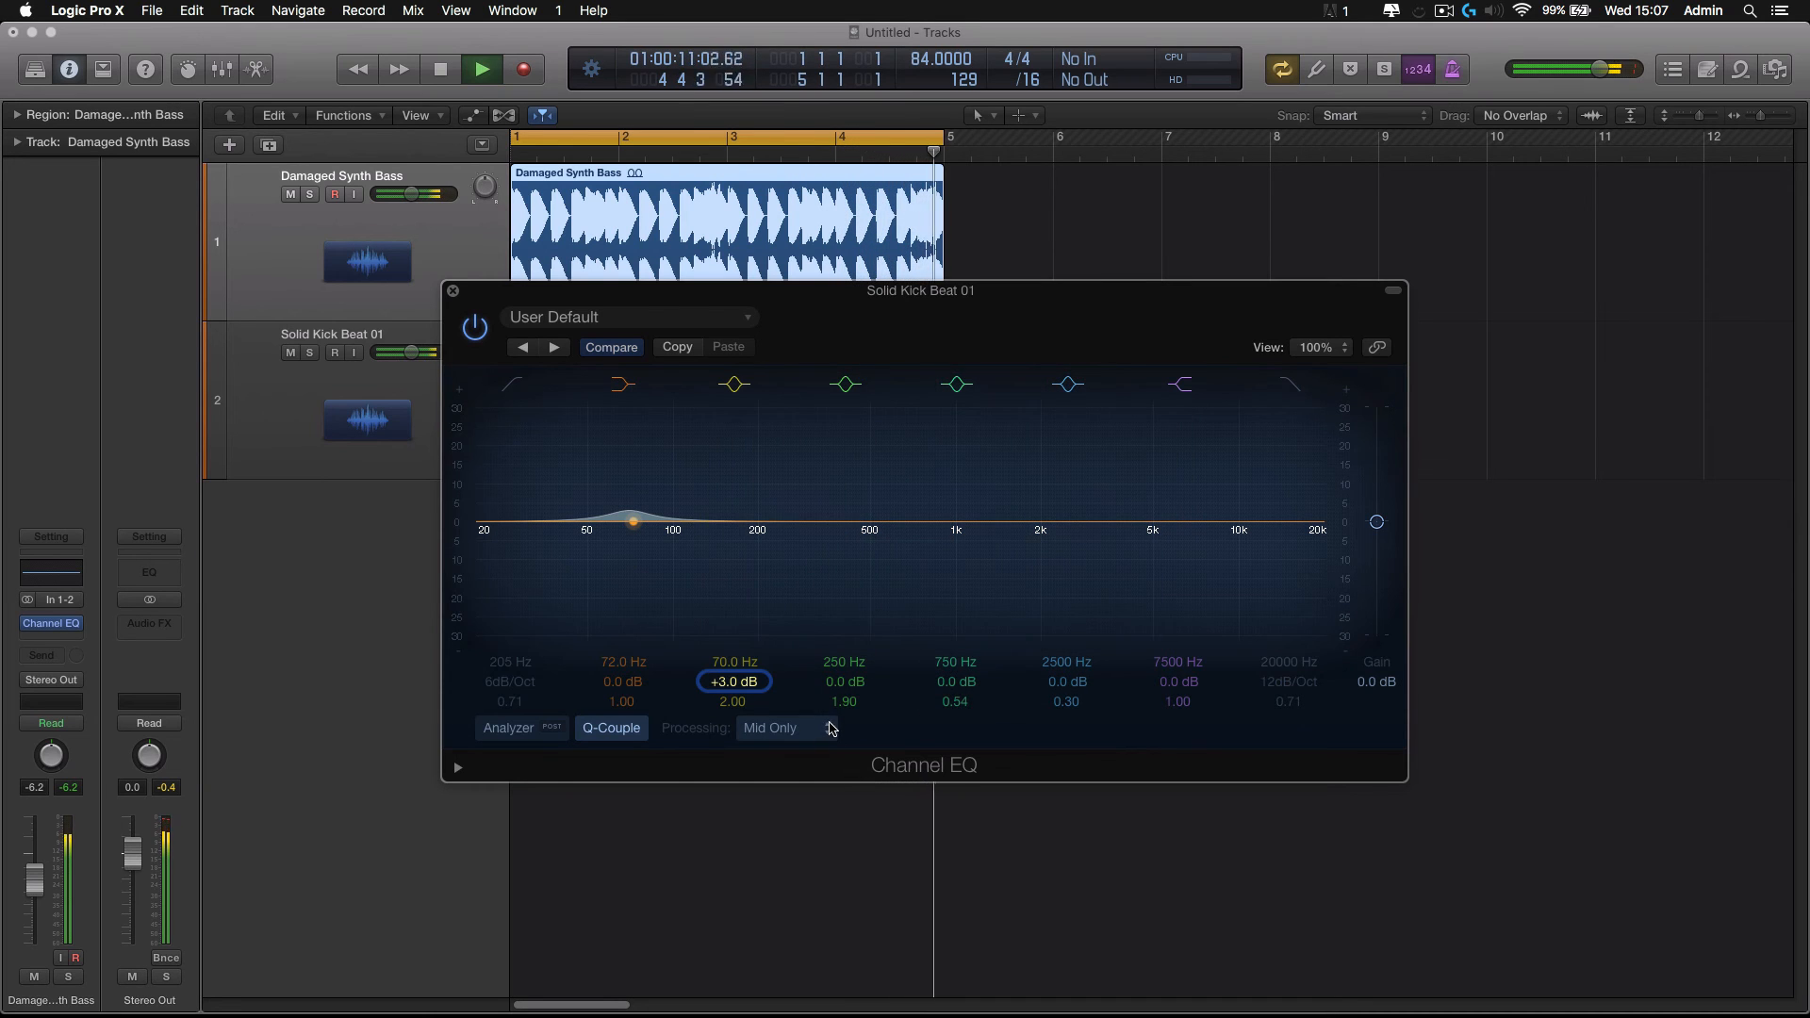
key(space)
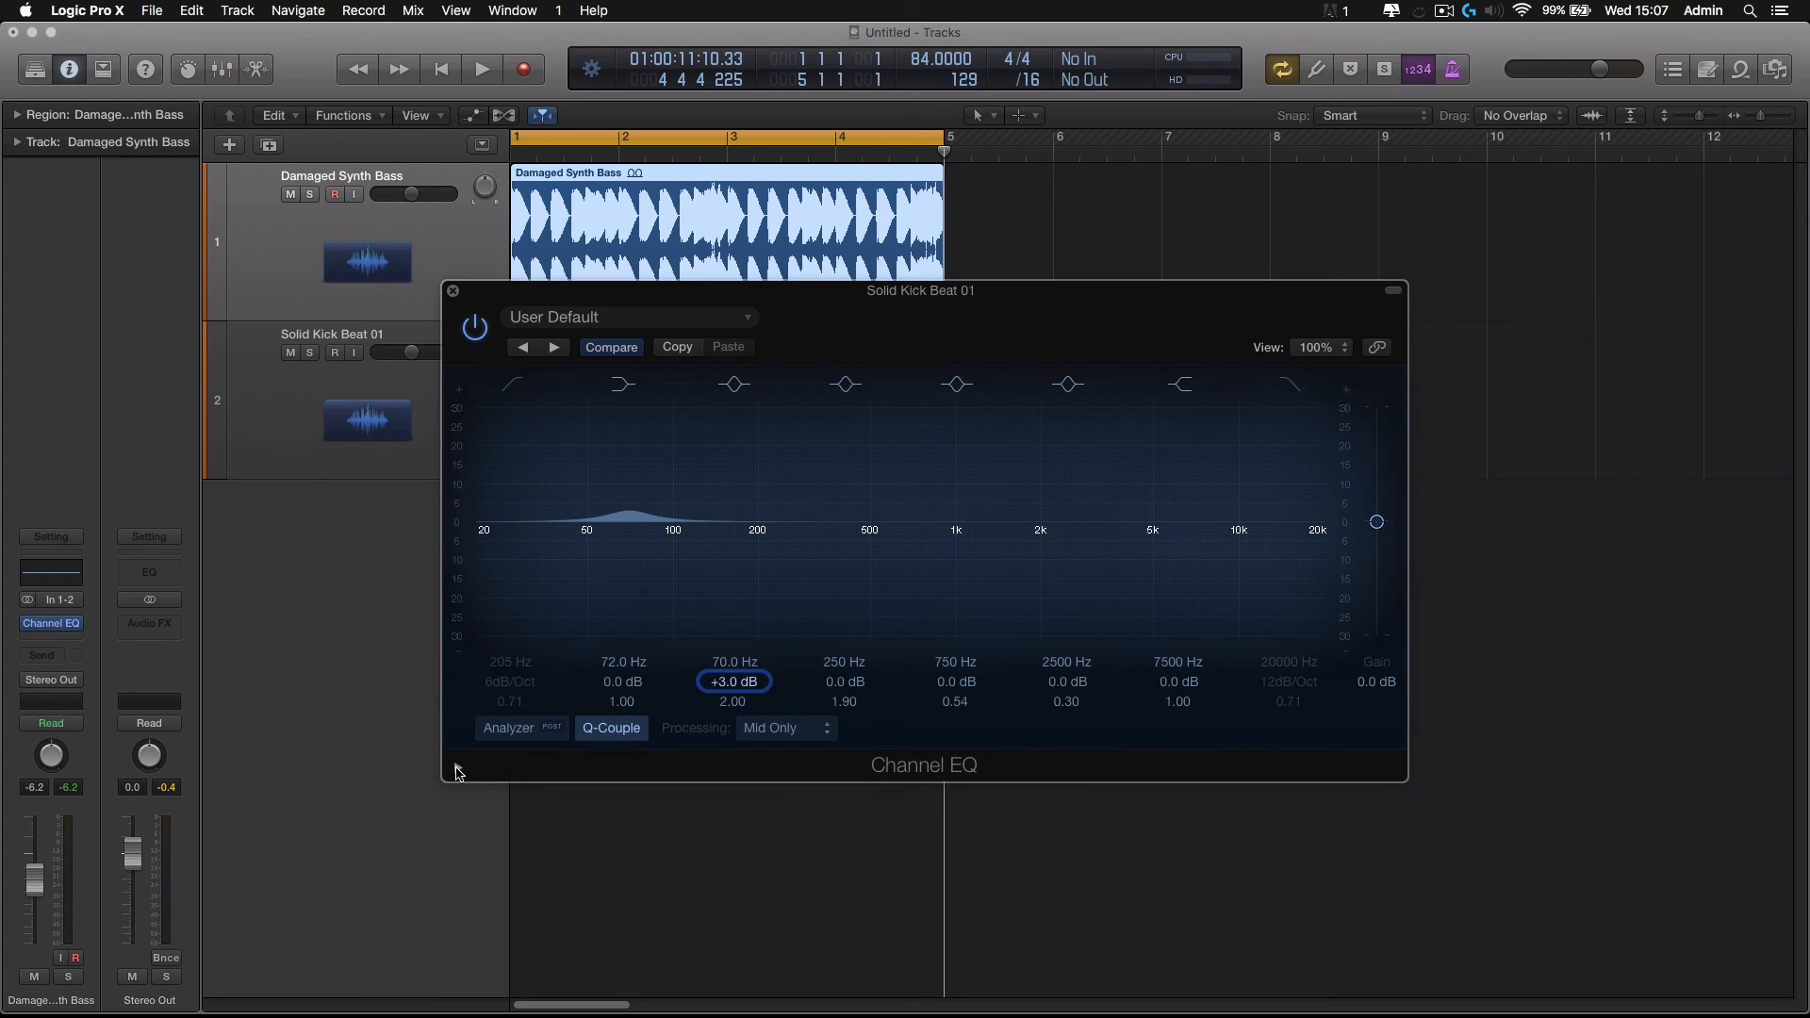
Briefly view the Channel EQ's extended analyzer and oversampling settings, close the plug-in window and deselect the bass region
click(458, 769)
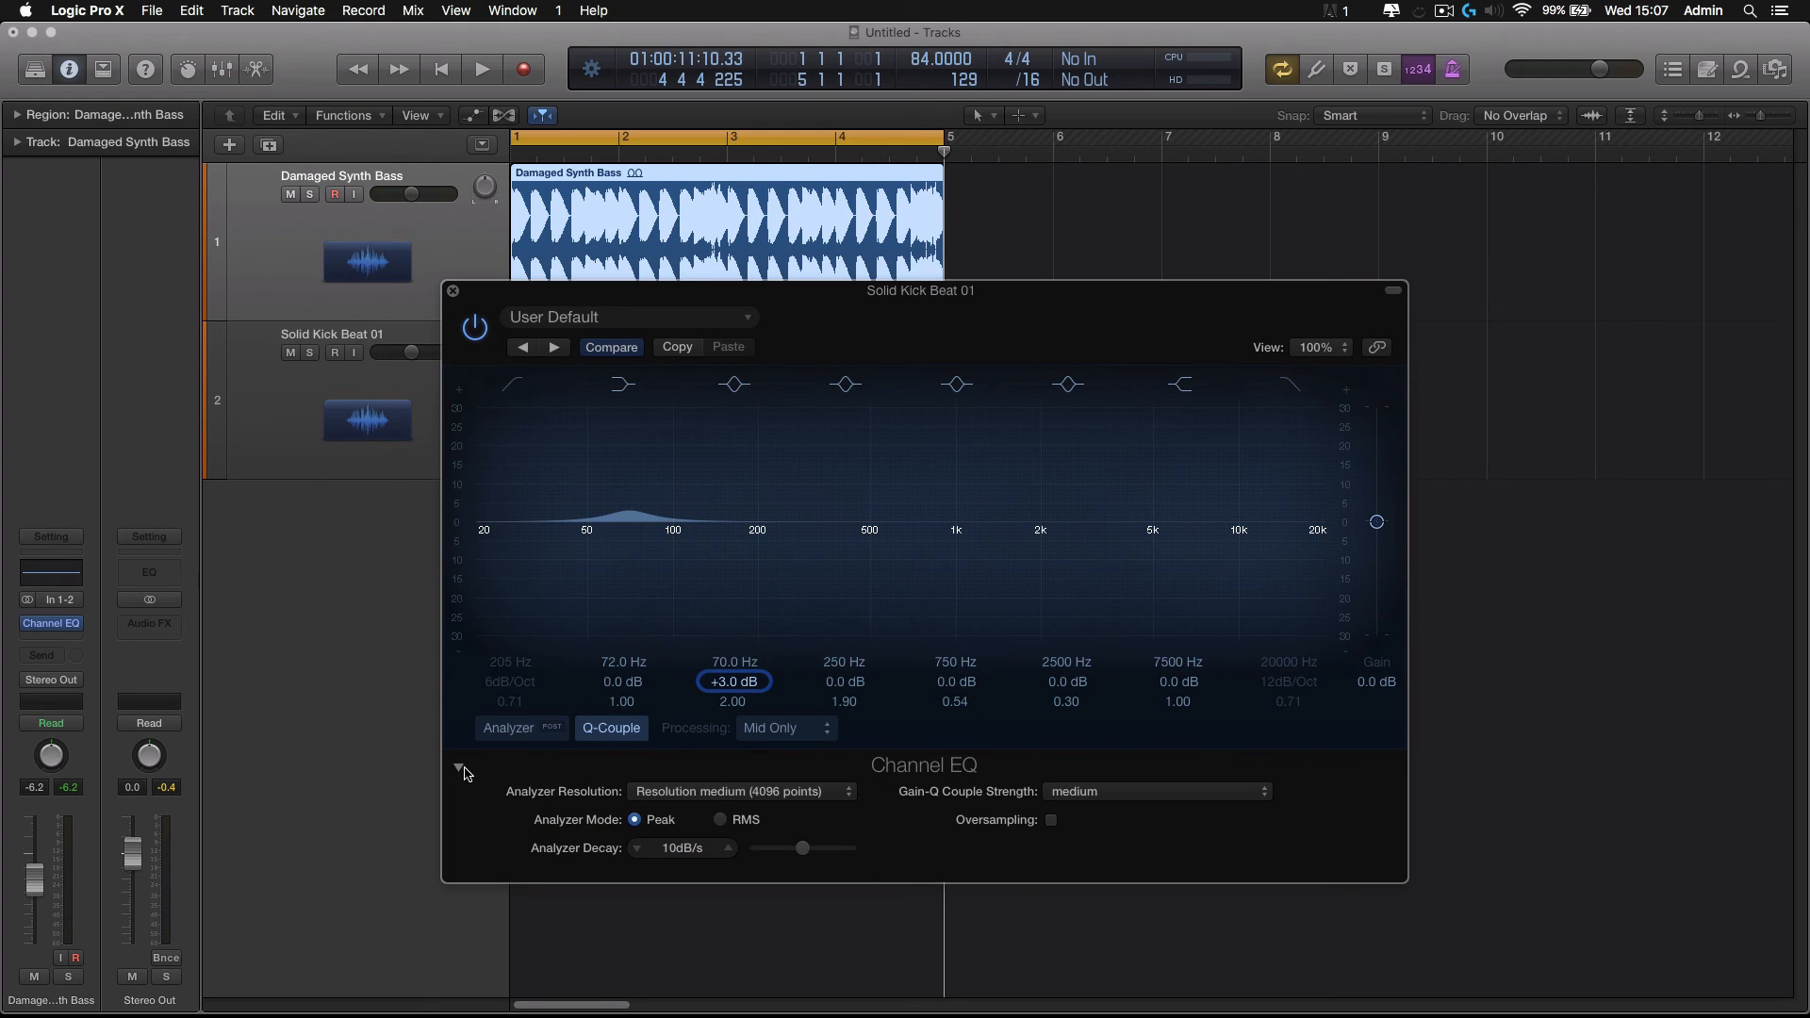
click(460, 769)
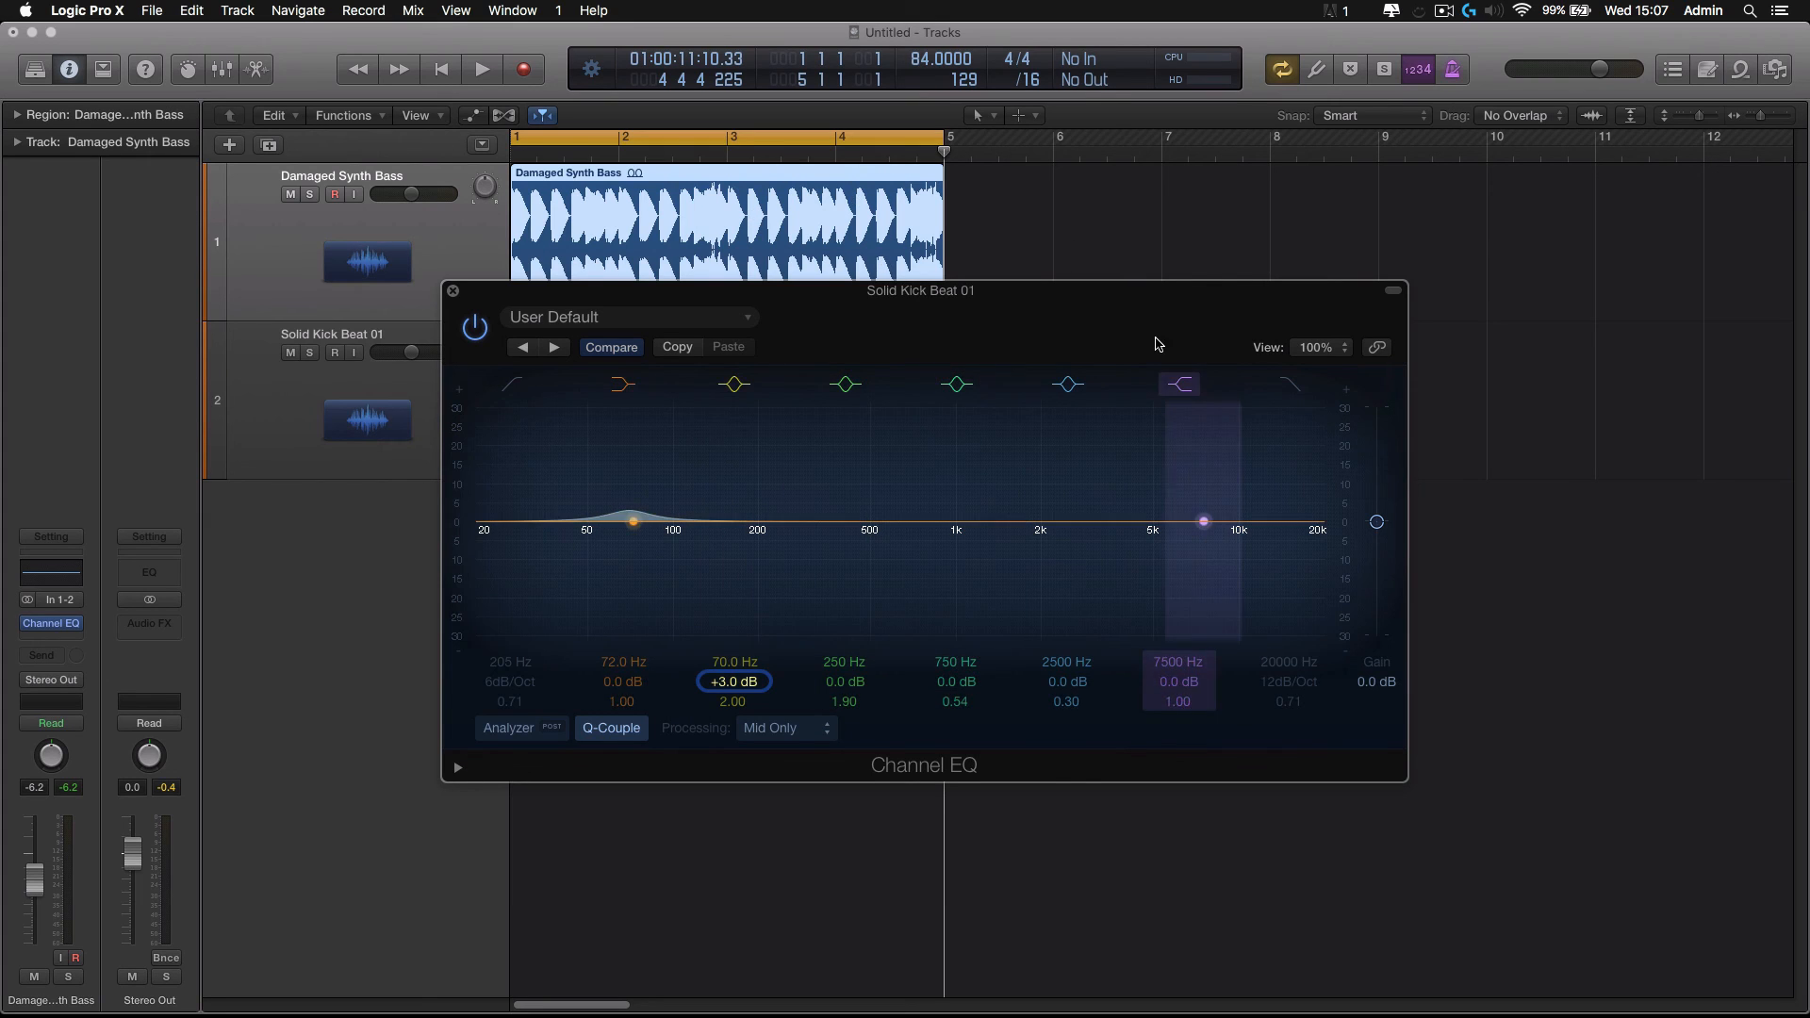
click(453, 293)
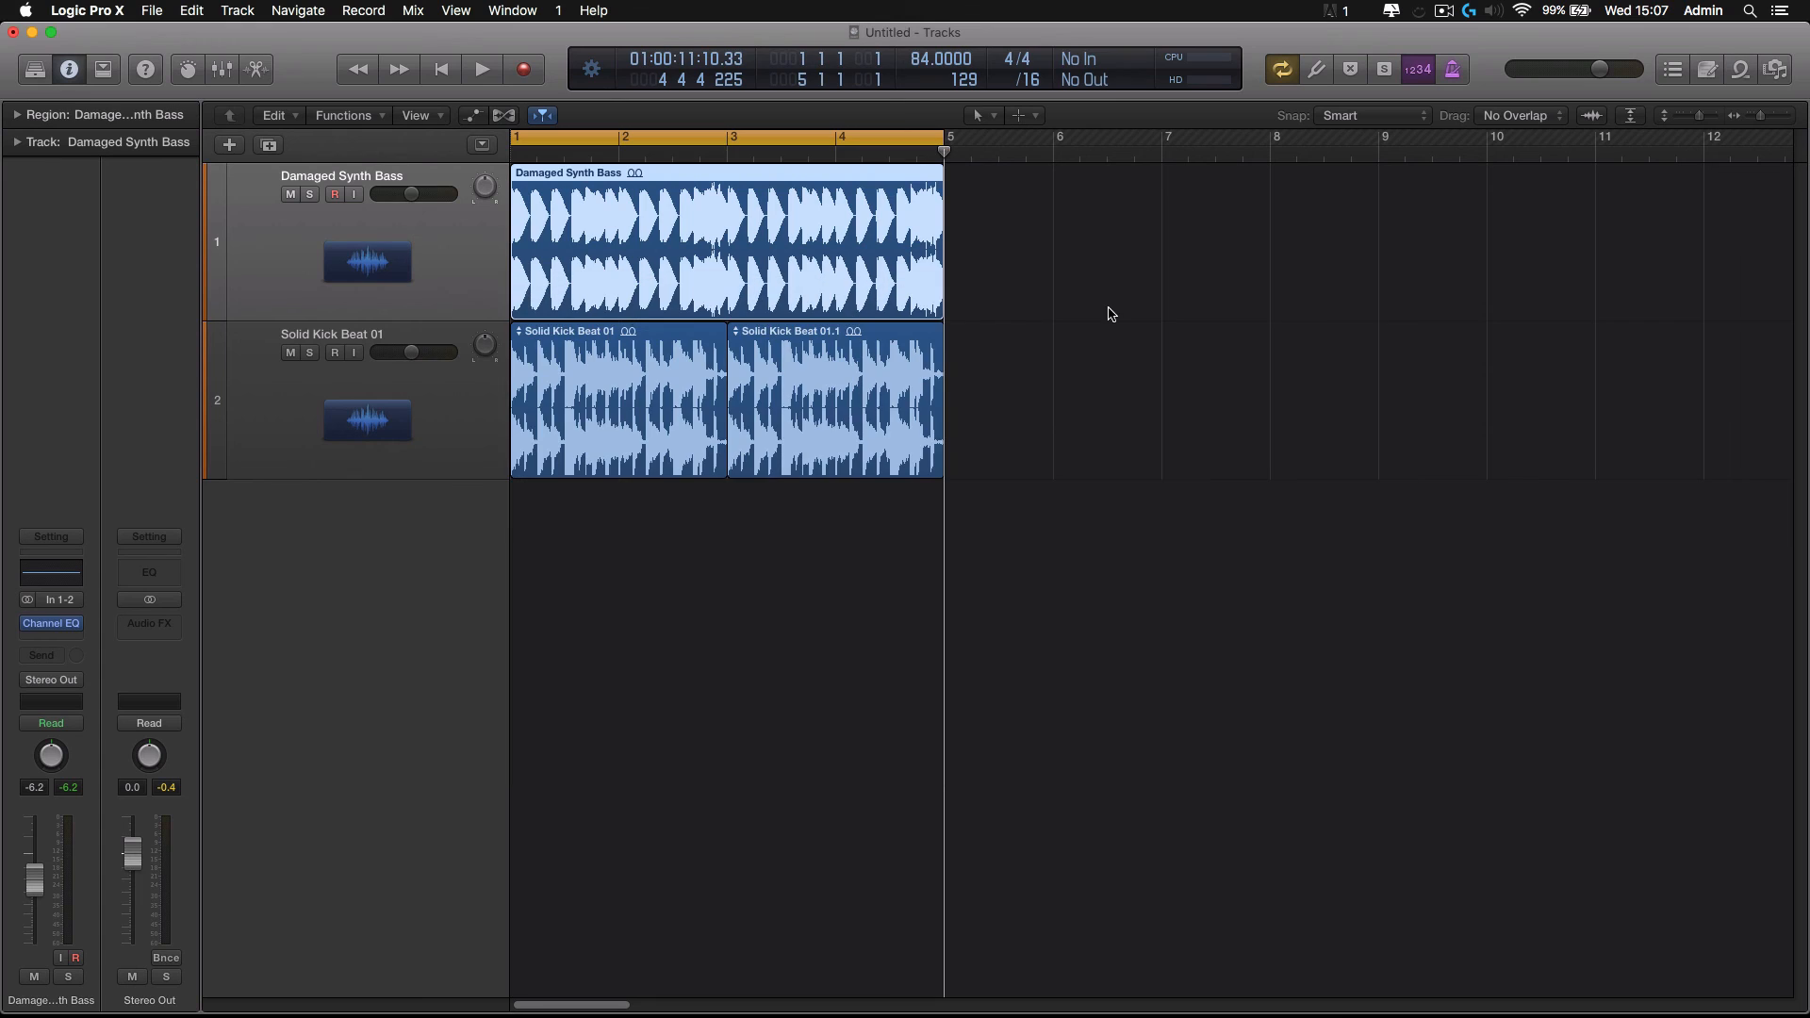
click(1112, 311)
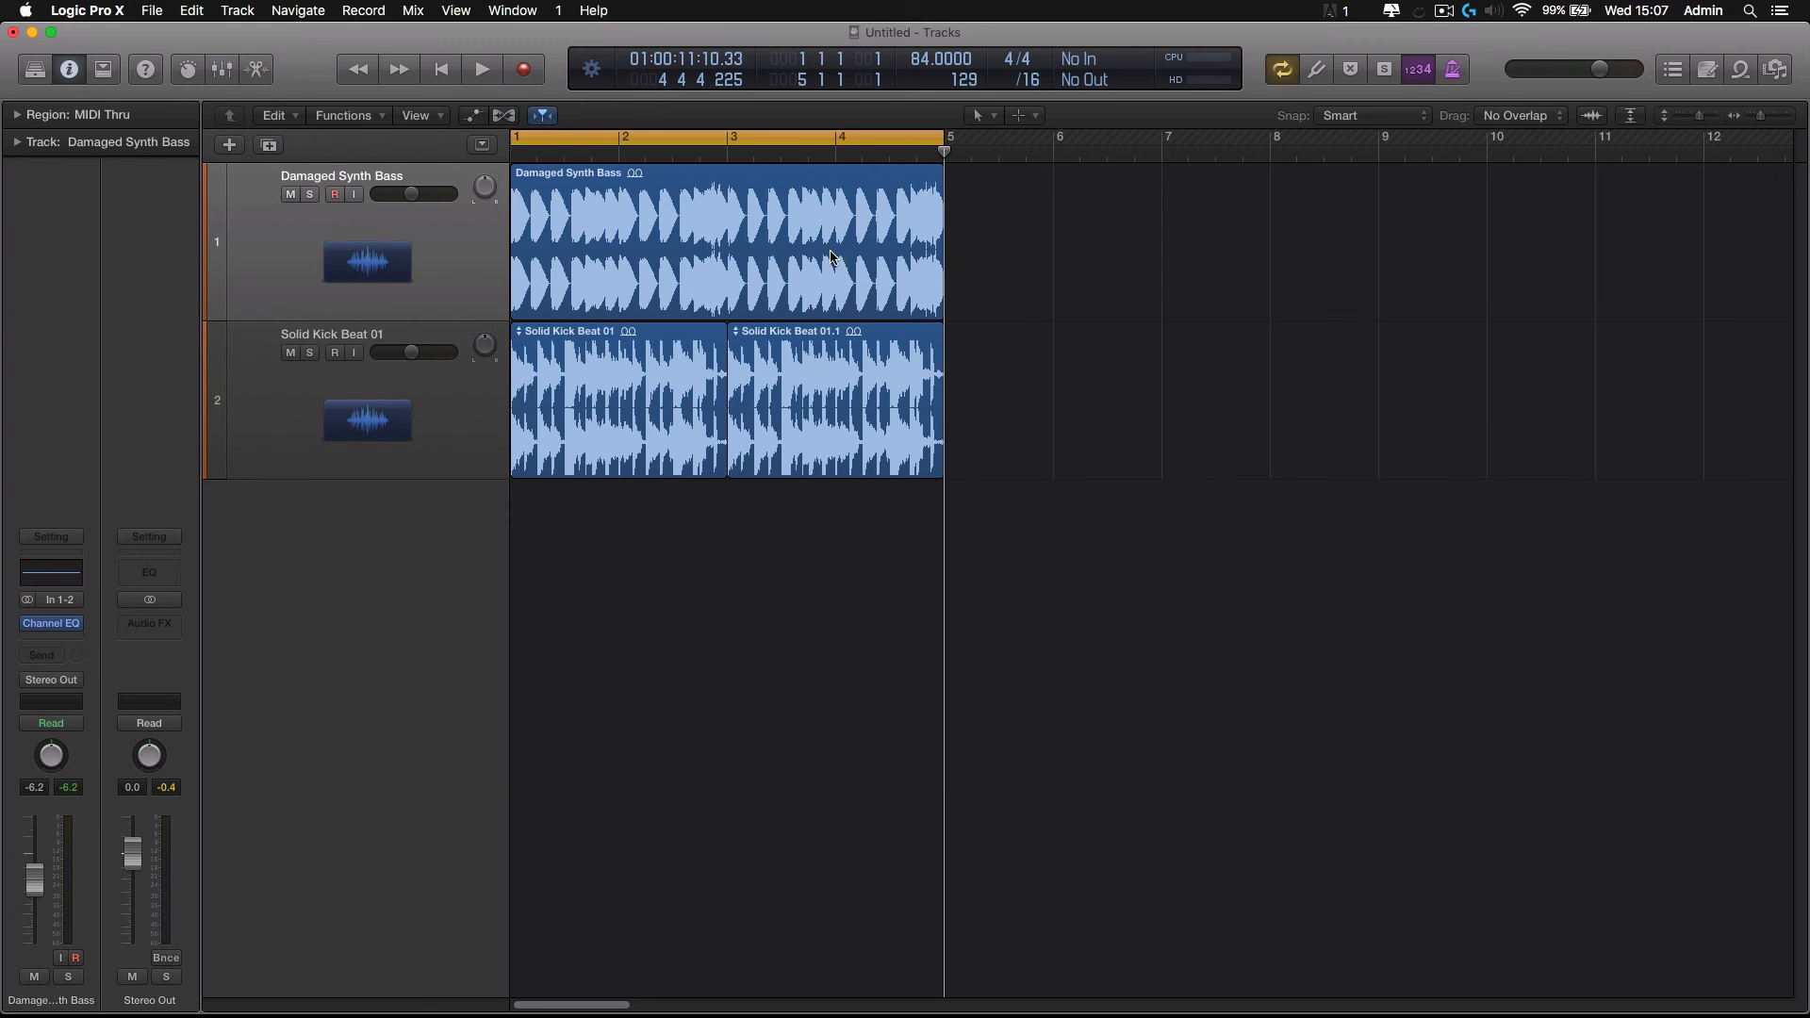